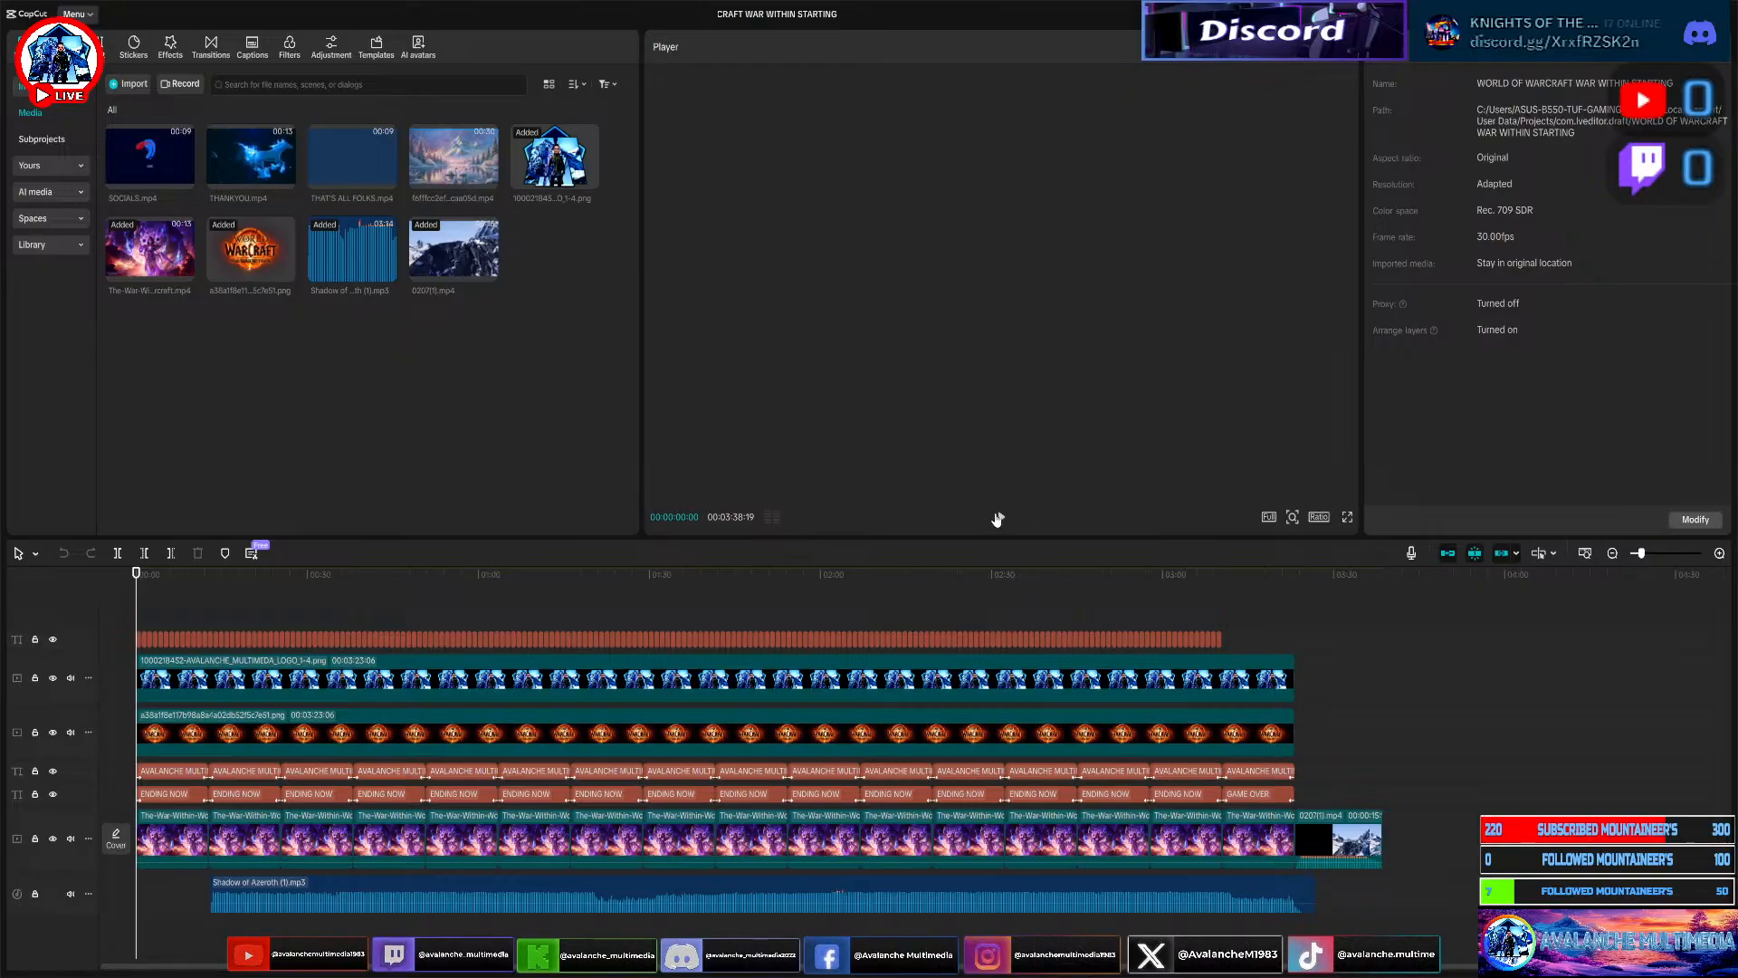
Play the opening seconds of the timeline and pause the playback
click(998, 520)
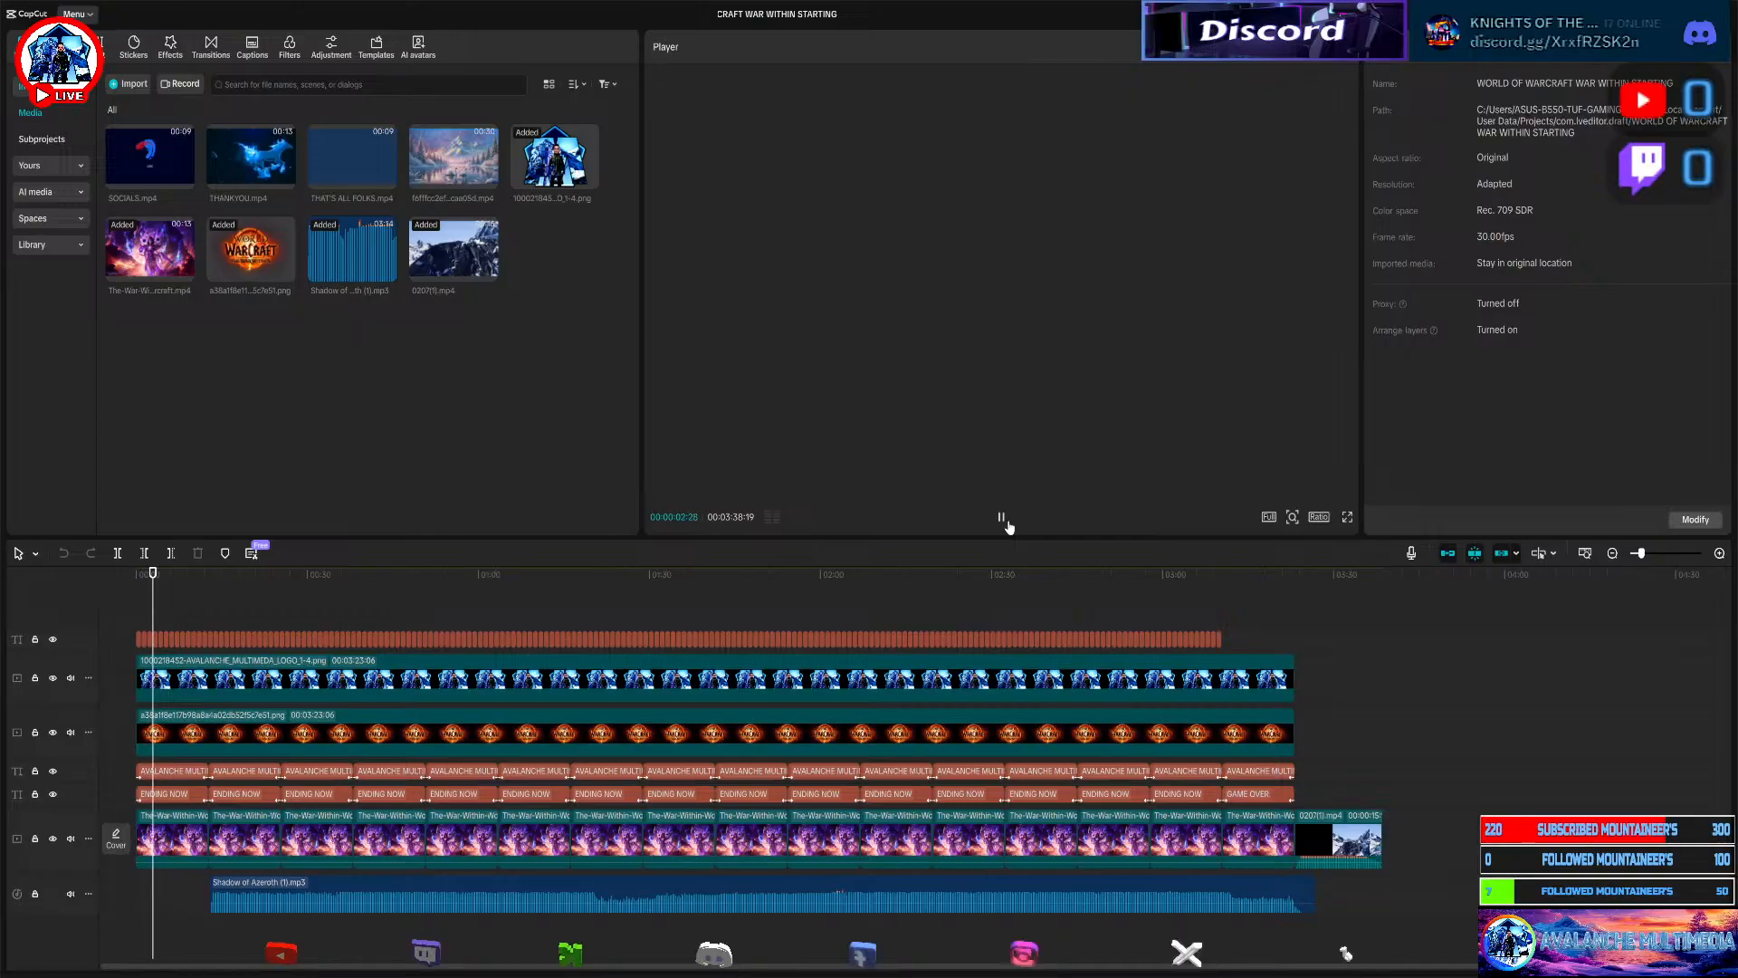
click(1007, 523)
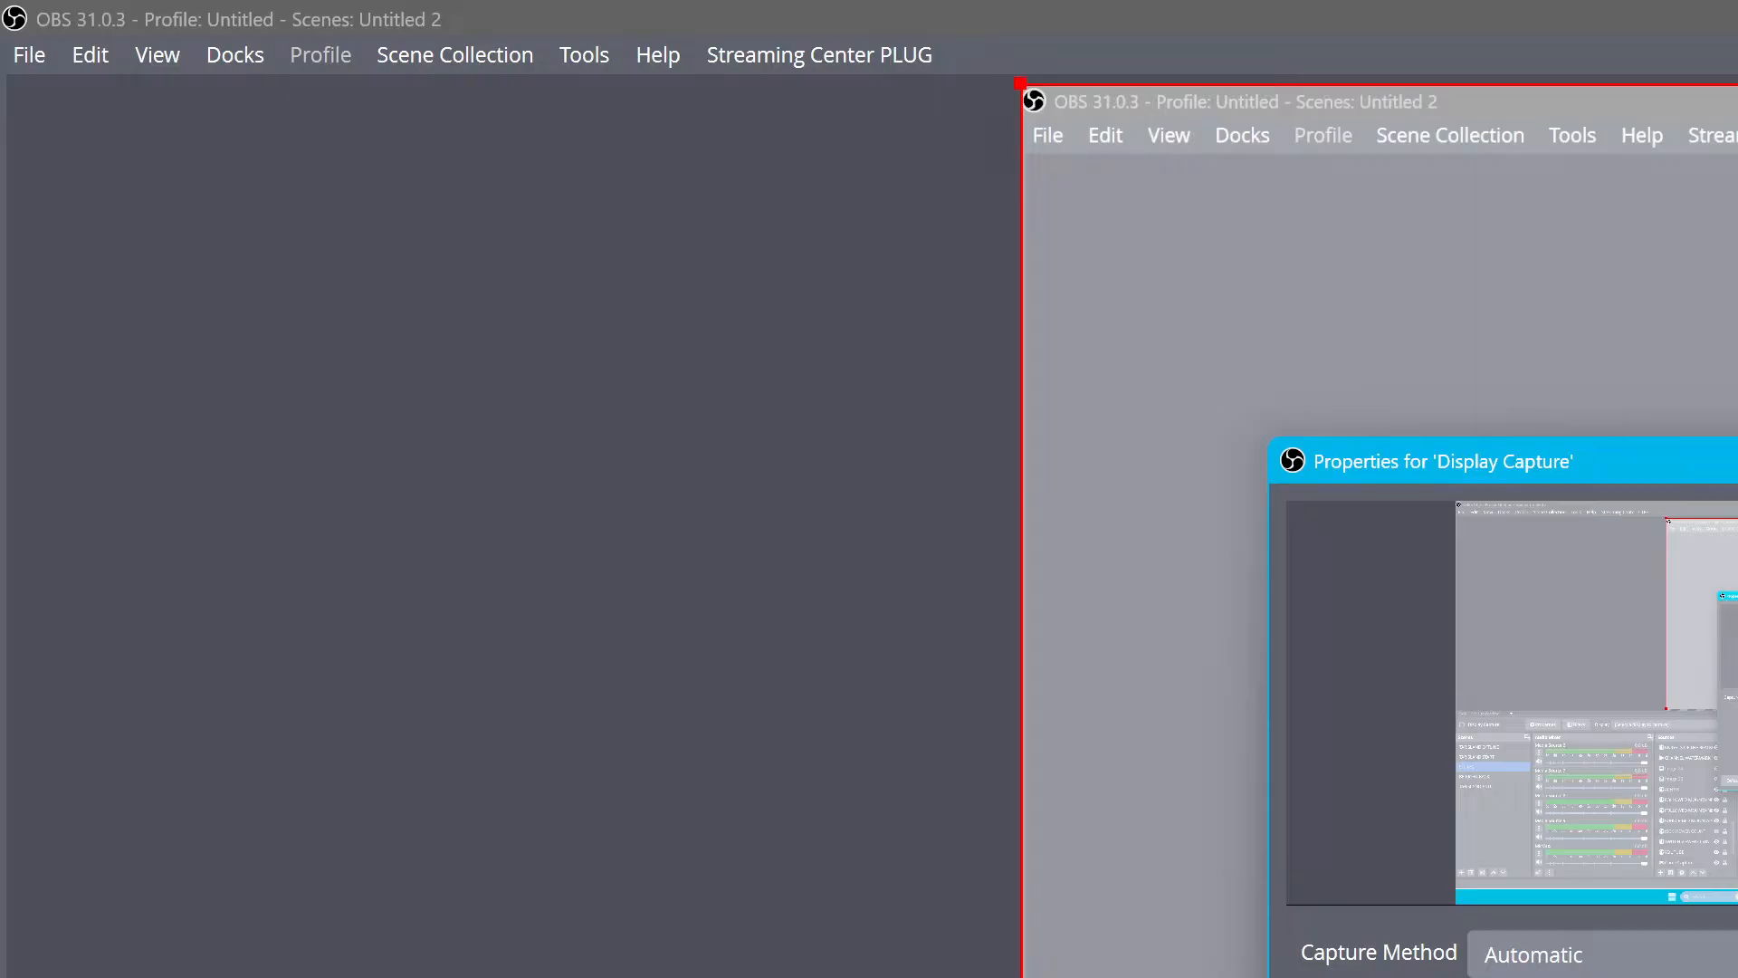
In OBS, confirm the Display Capture source's properties and fit the capture to the canvas
key(Return)
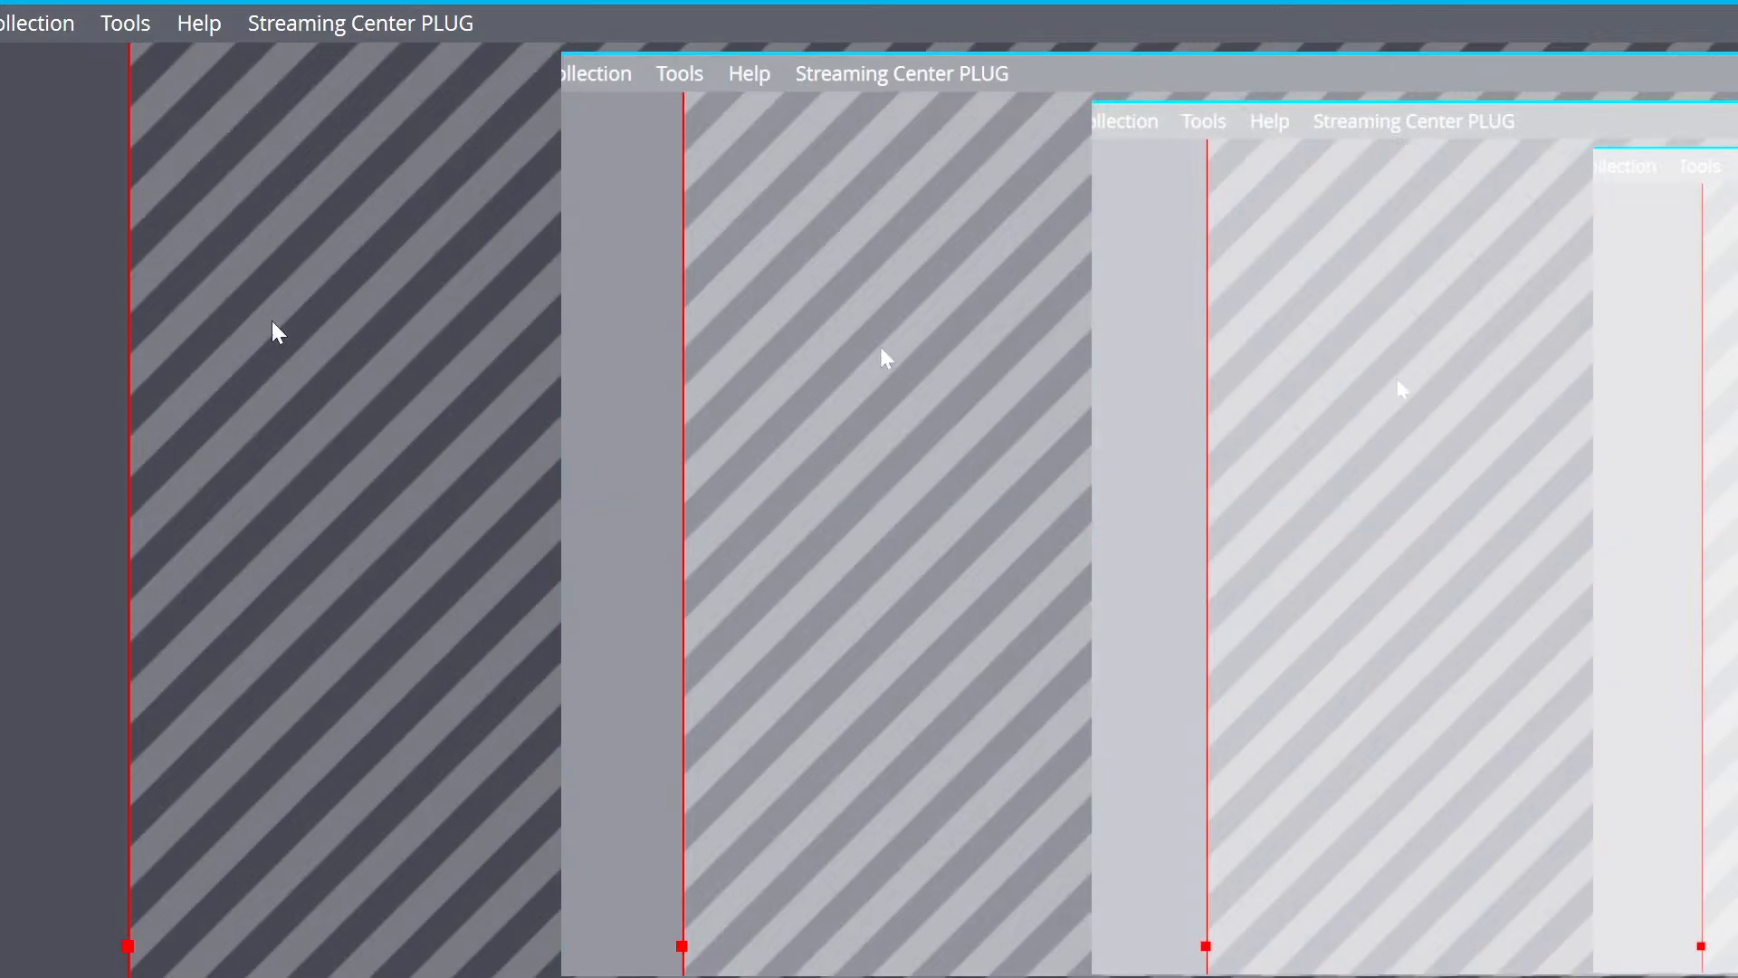
right_click(194, 331)
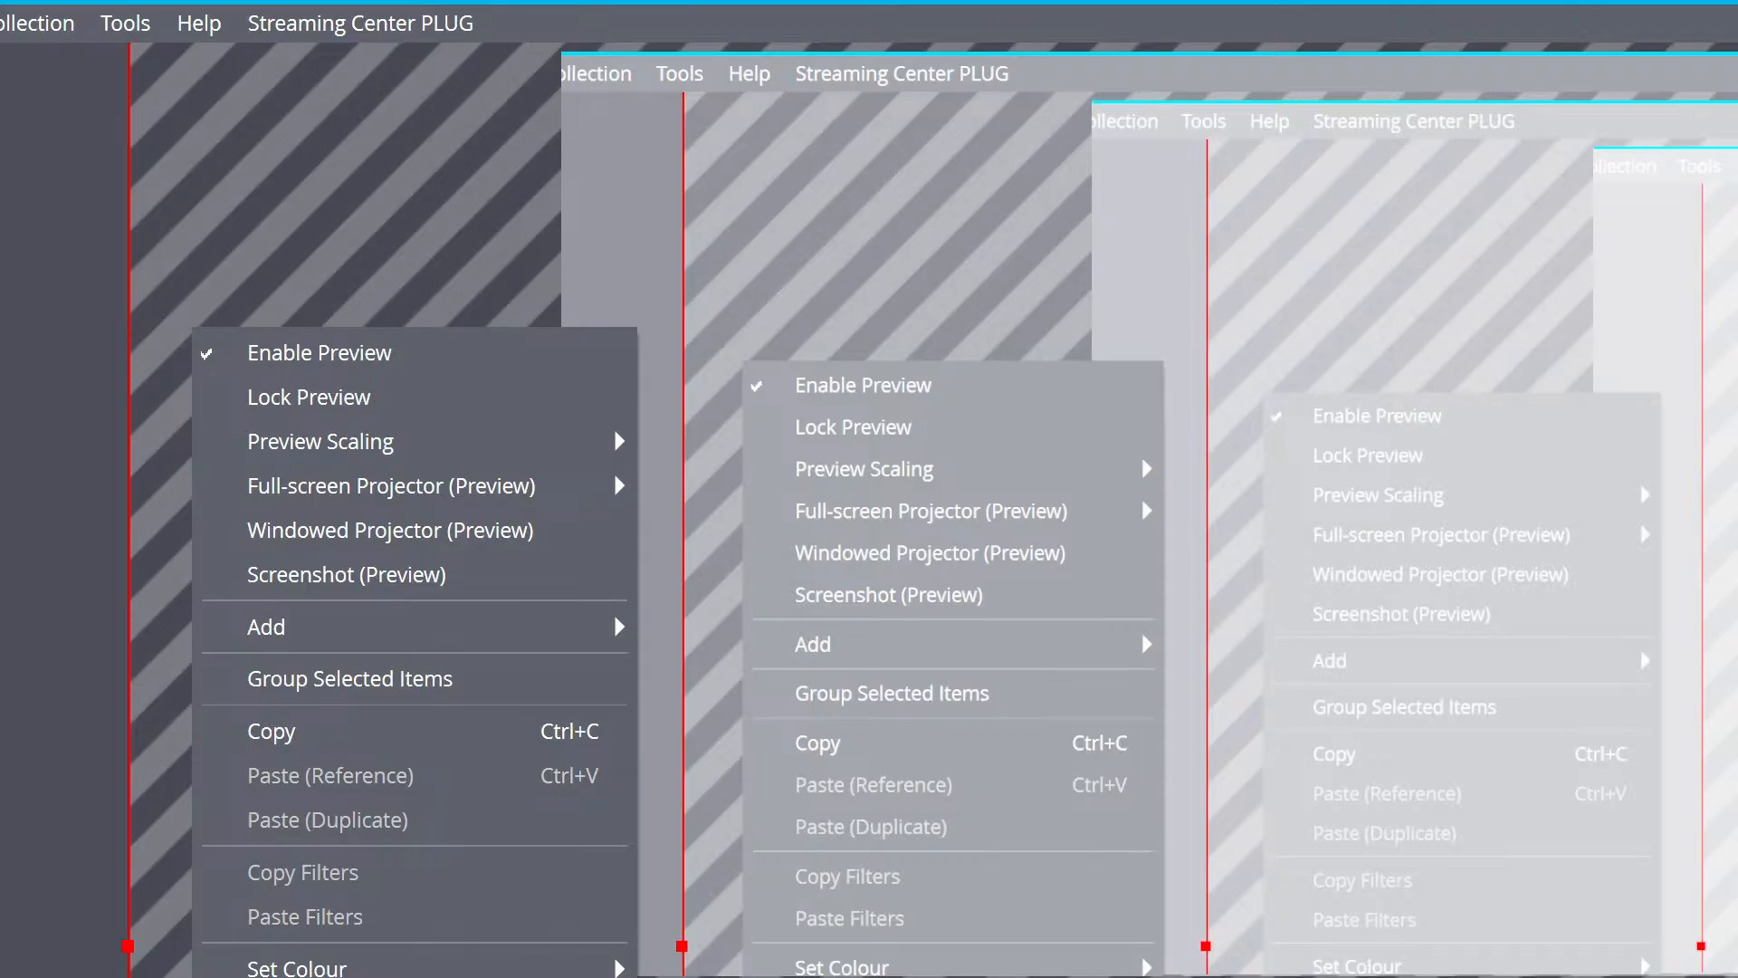
click(579, 824)
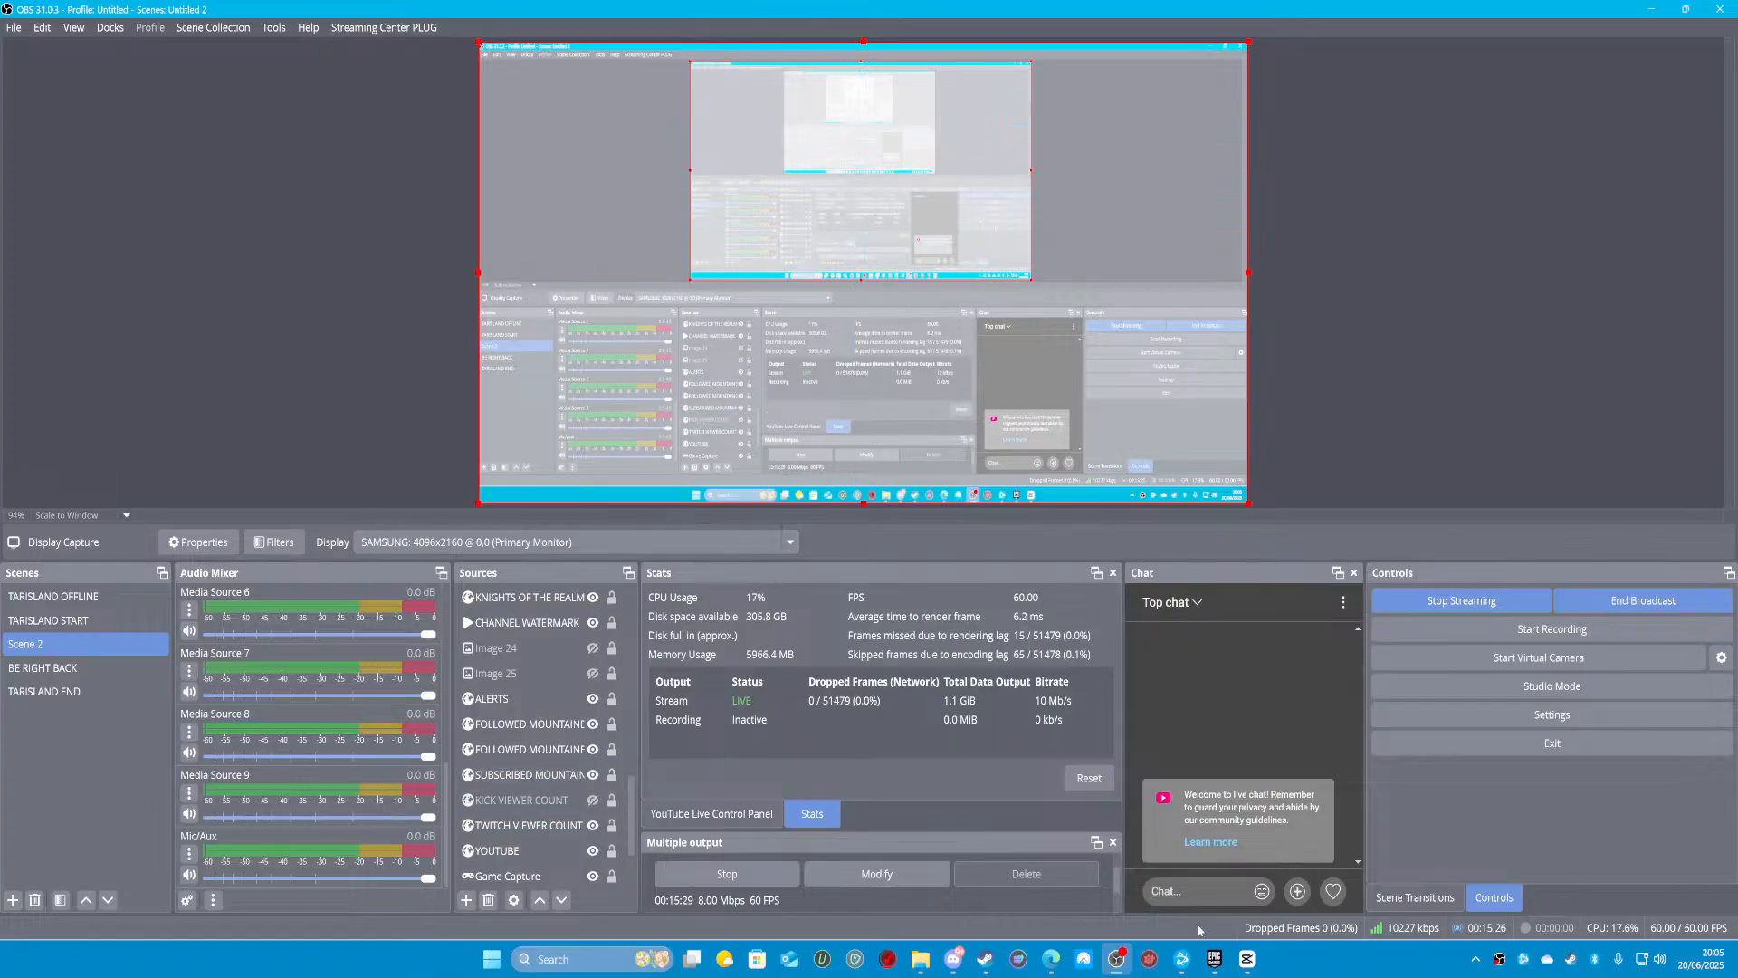
Move the Display Capture source below the overlay sources, directly above Game Capture, and hide Game Capture
mouse_move(1246, 959)
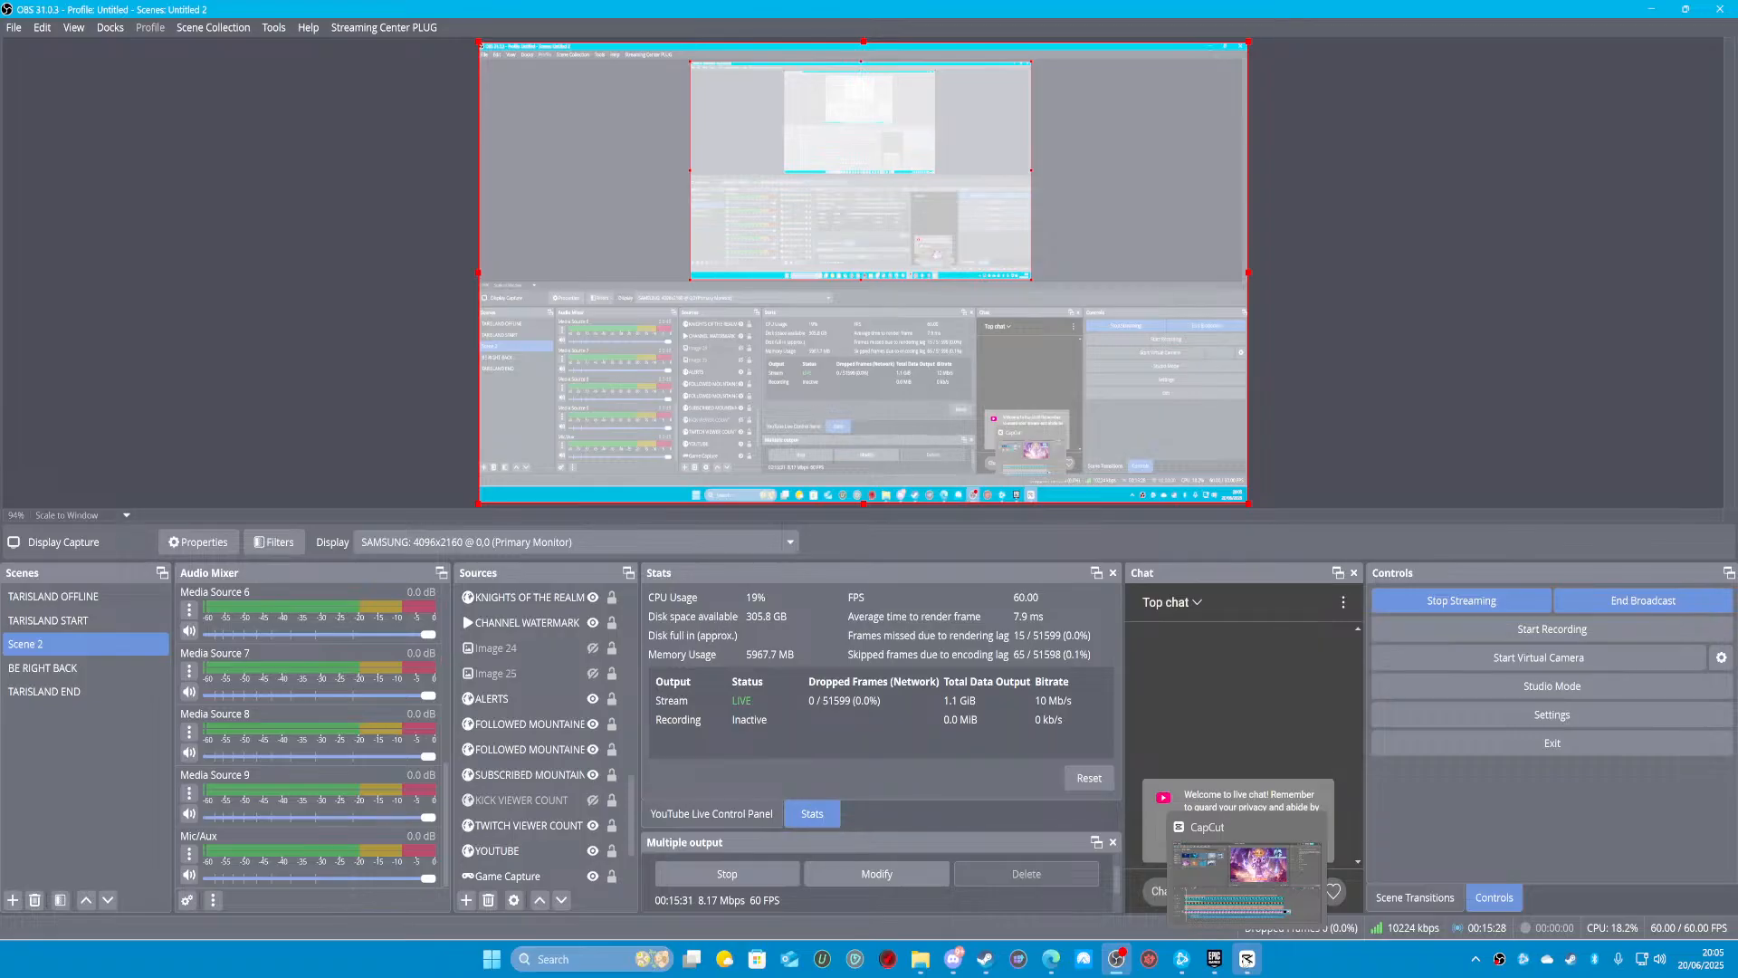
scroll(516, 614, up, 3)
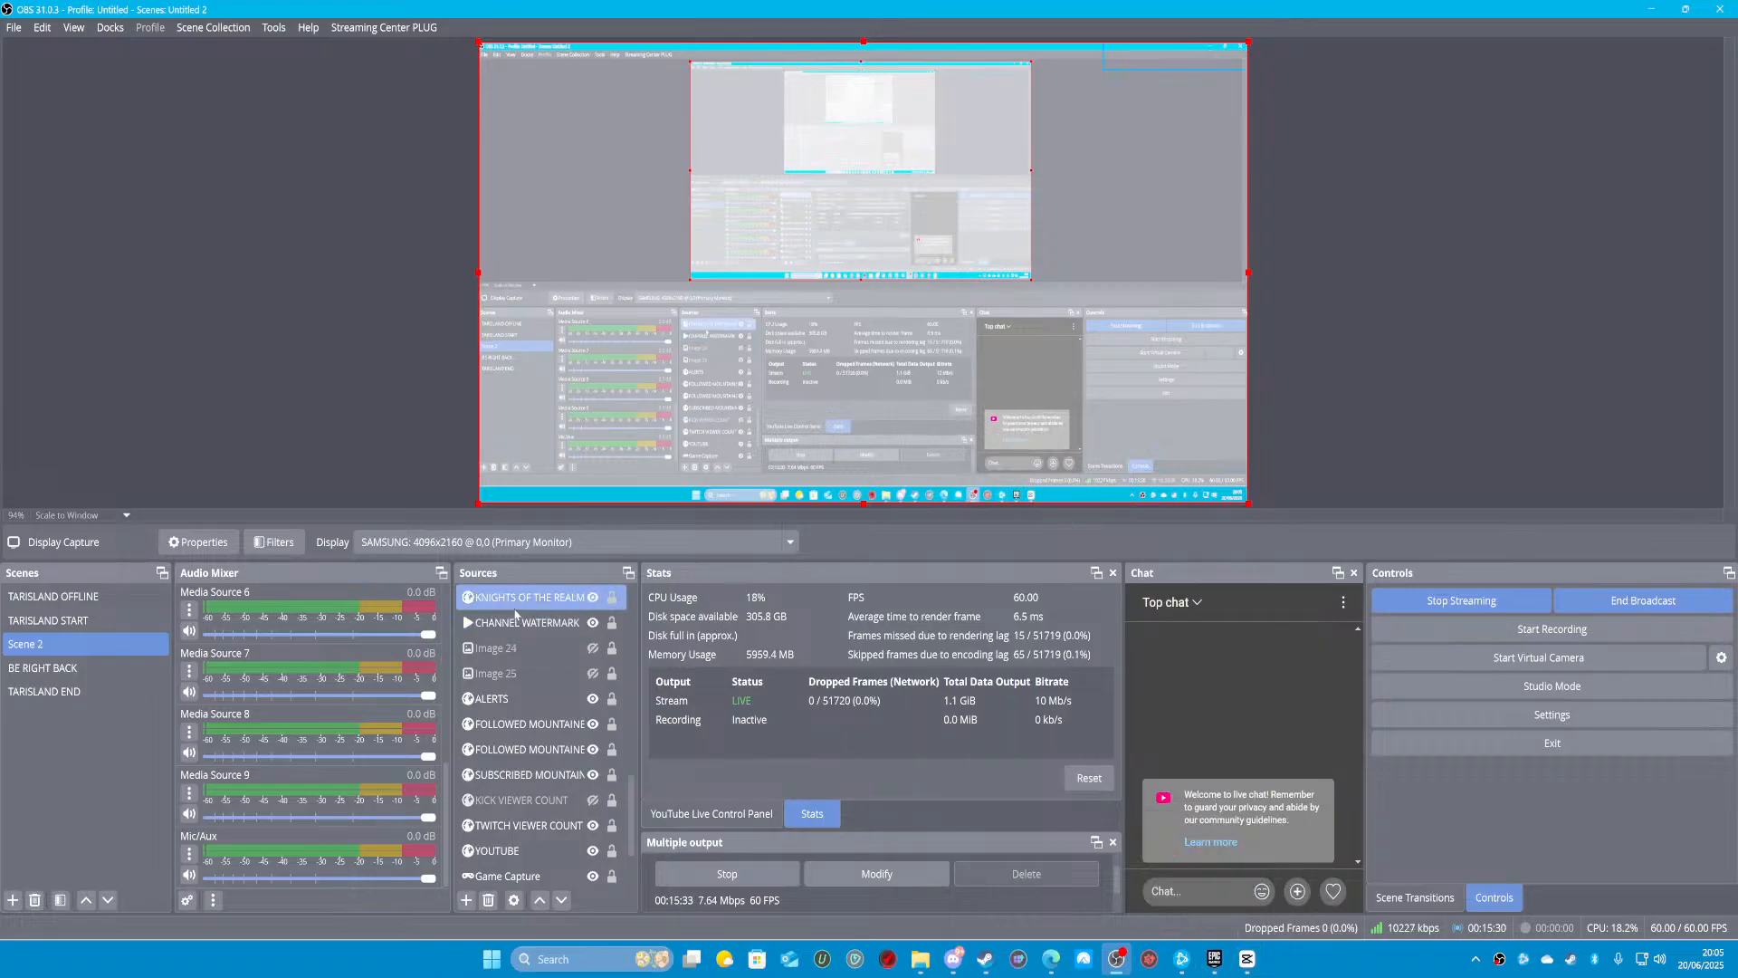
scroll(516, 614, up, 4)
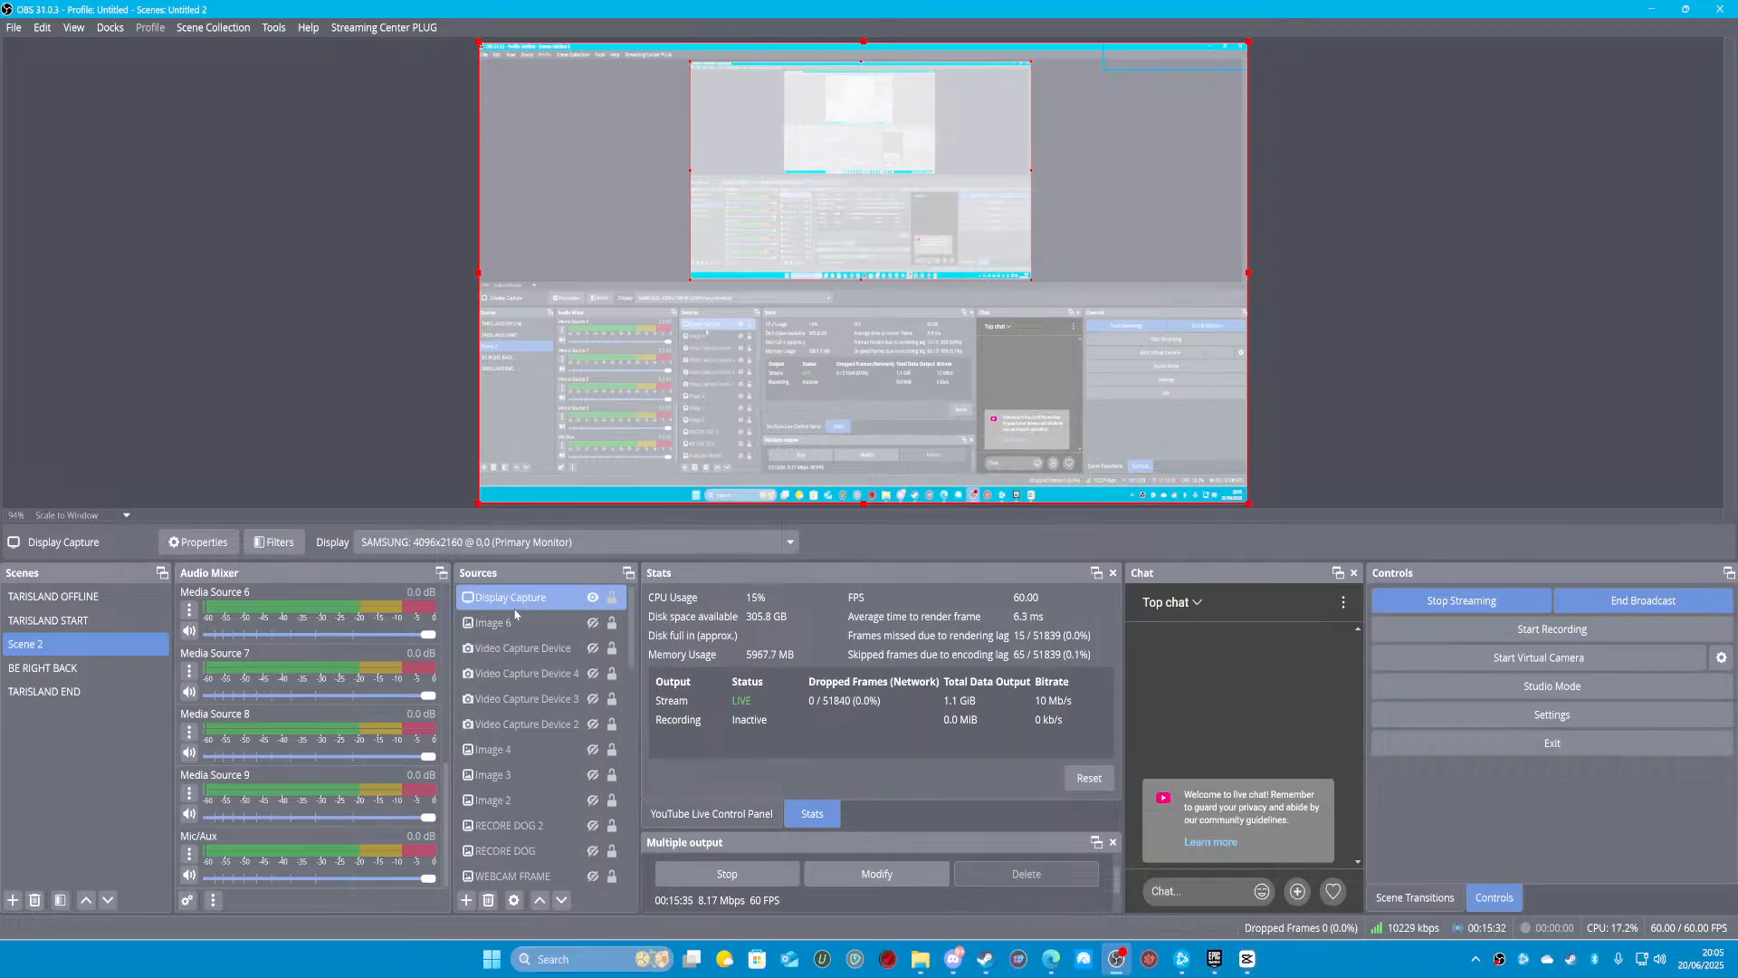
drag(516, 602, 520, 771)
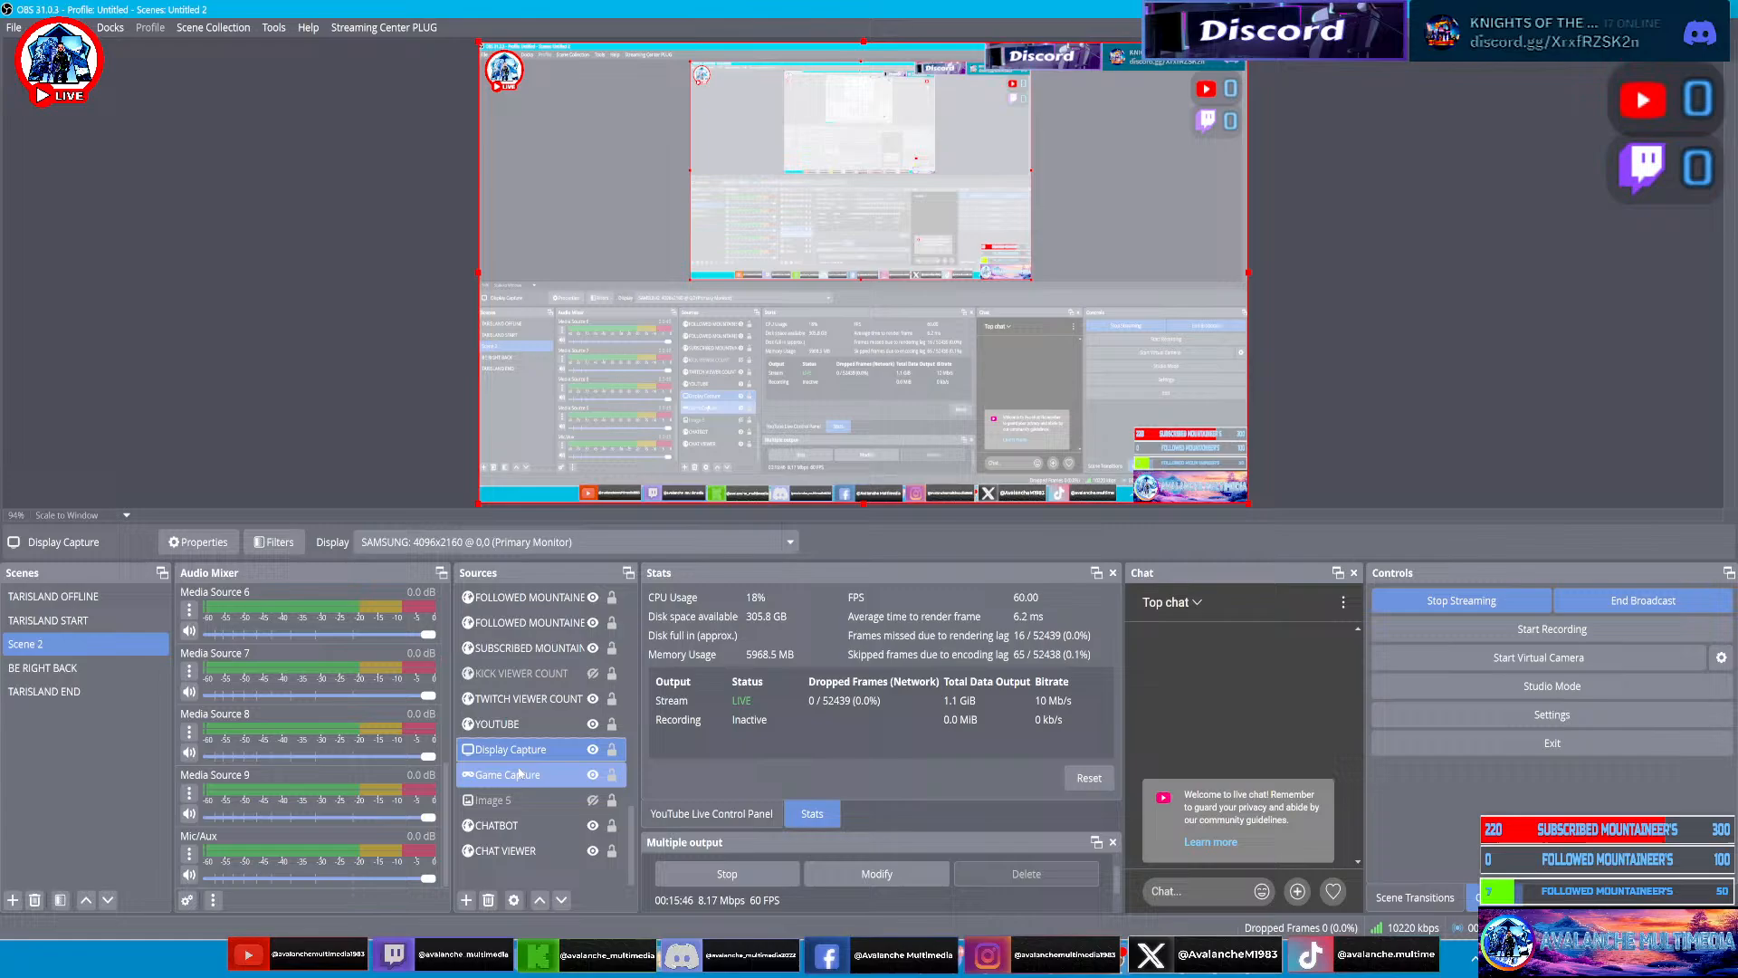
click(599, 777)
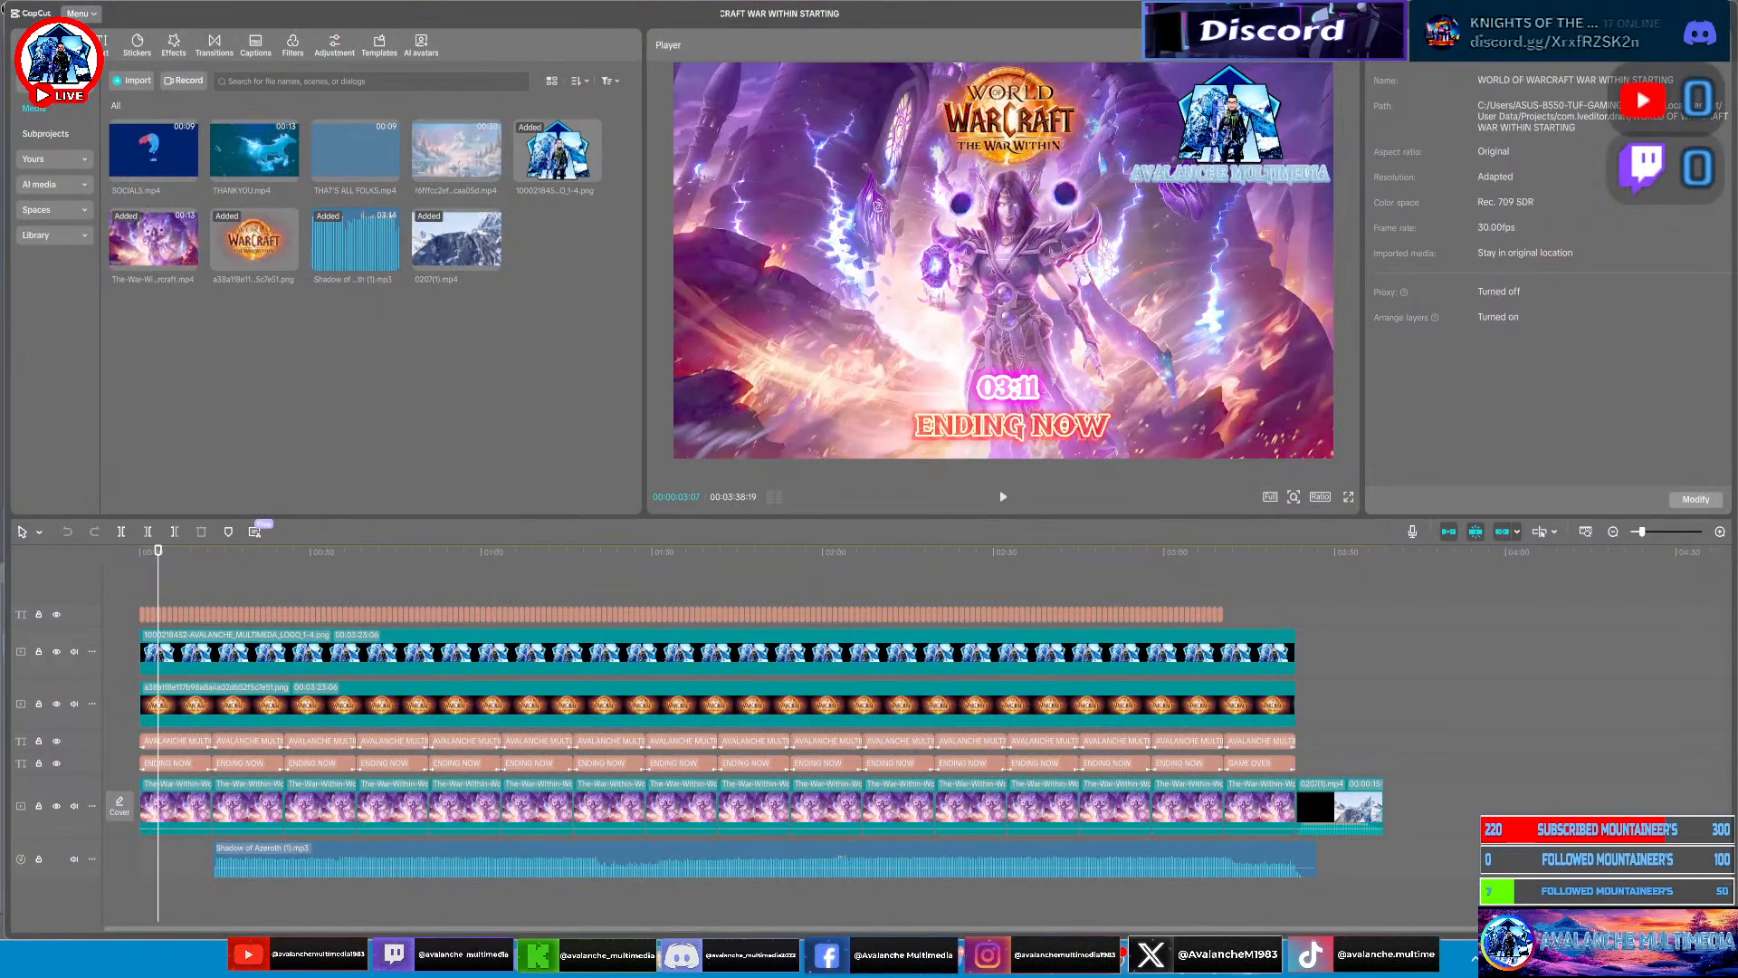
Switch to CapCut and play the timeline from the GAME OVER caption through to its end
click(1253, 973)
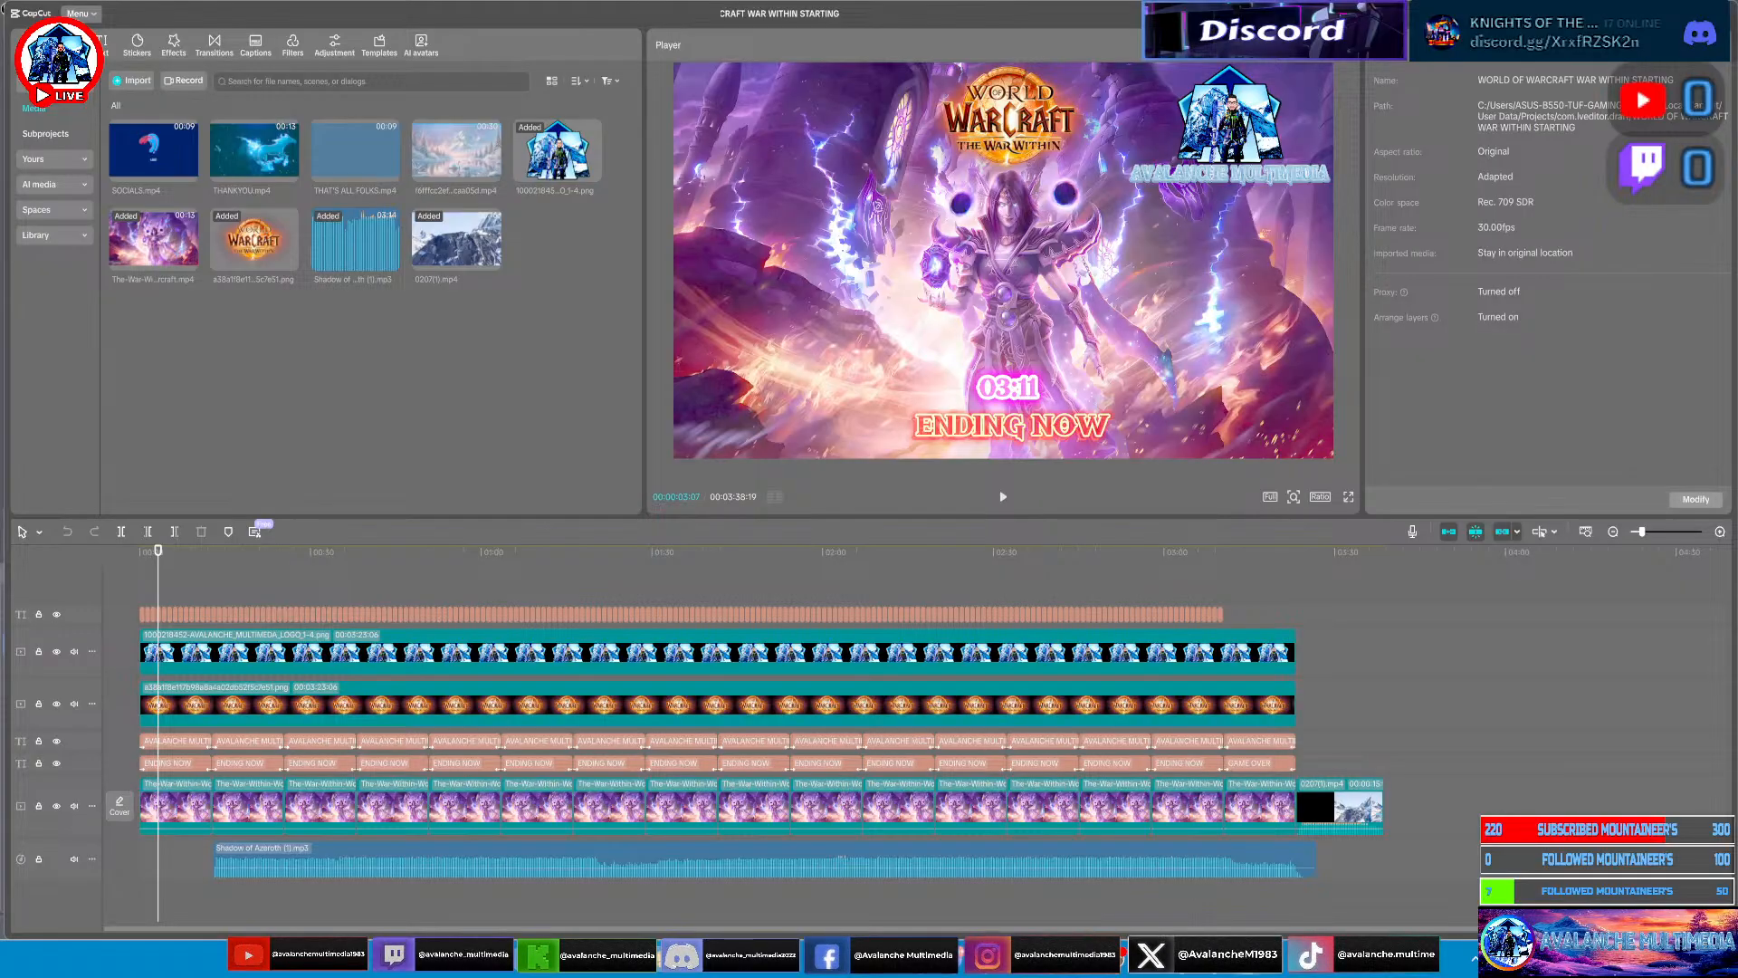
mouse_move(1248, 961)
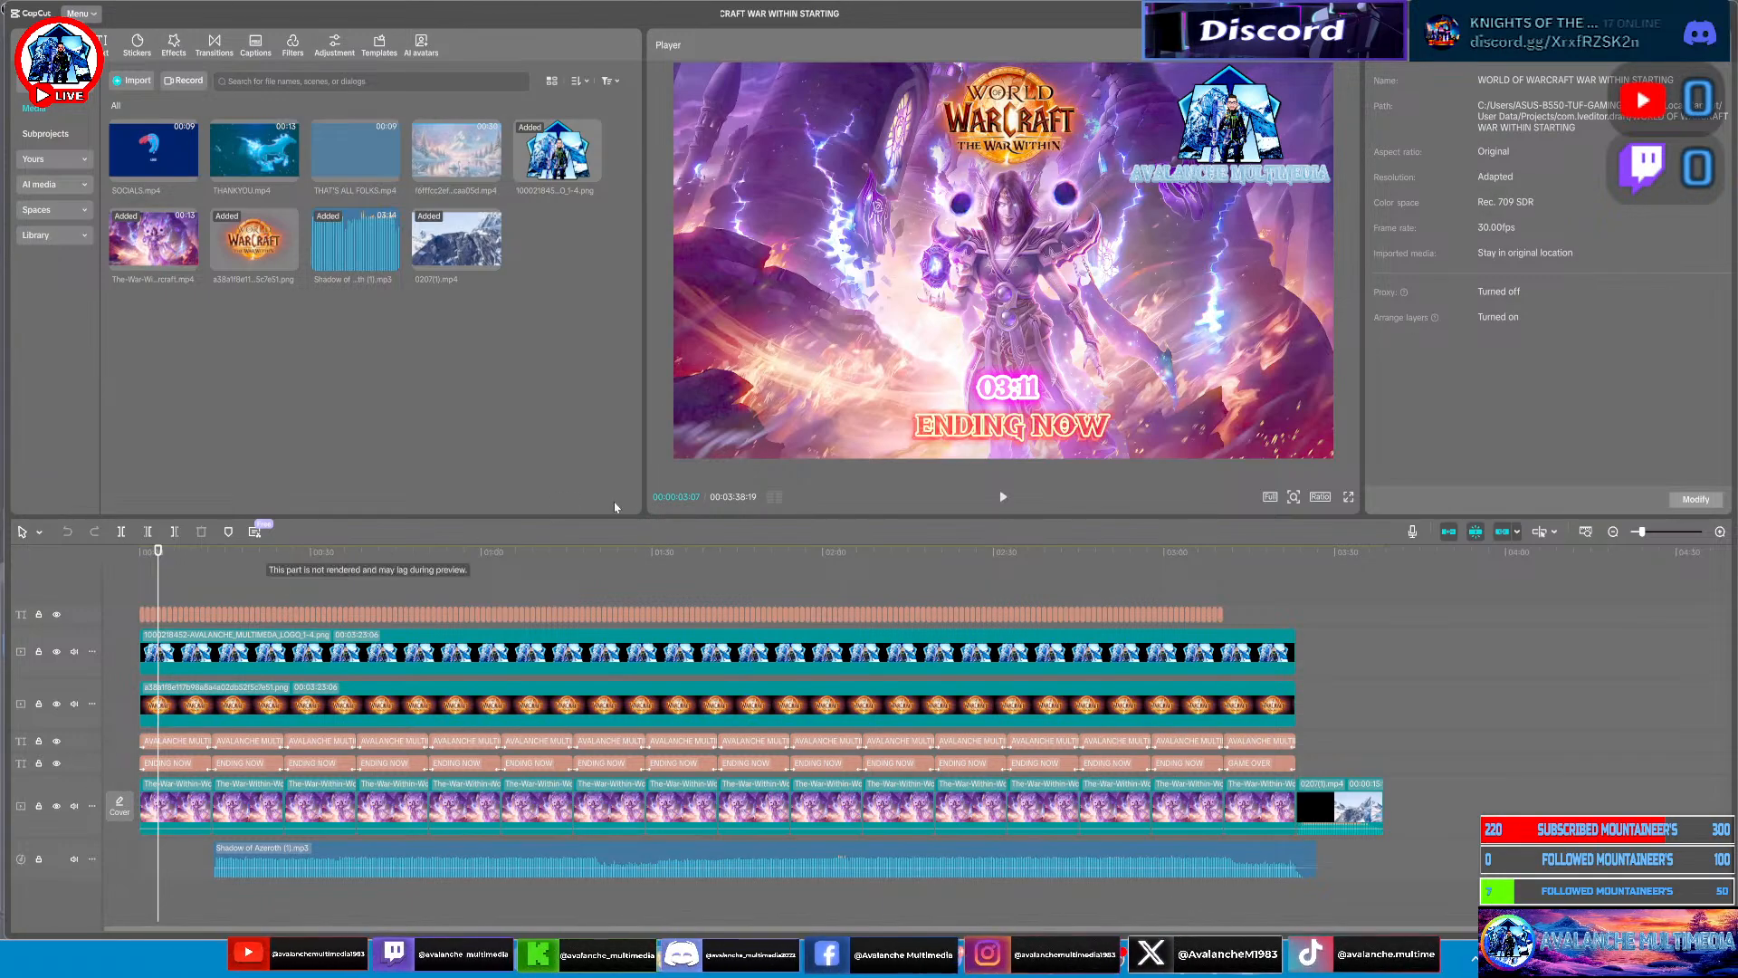
drag(159, 552, 1252, 703)
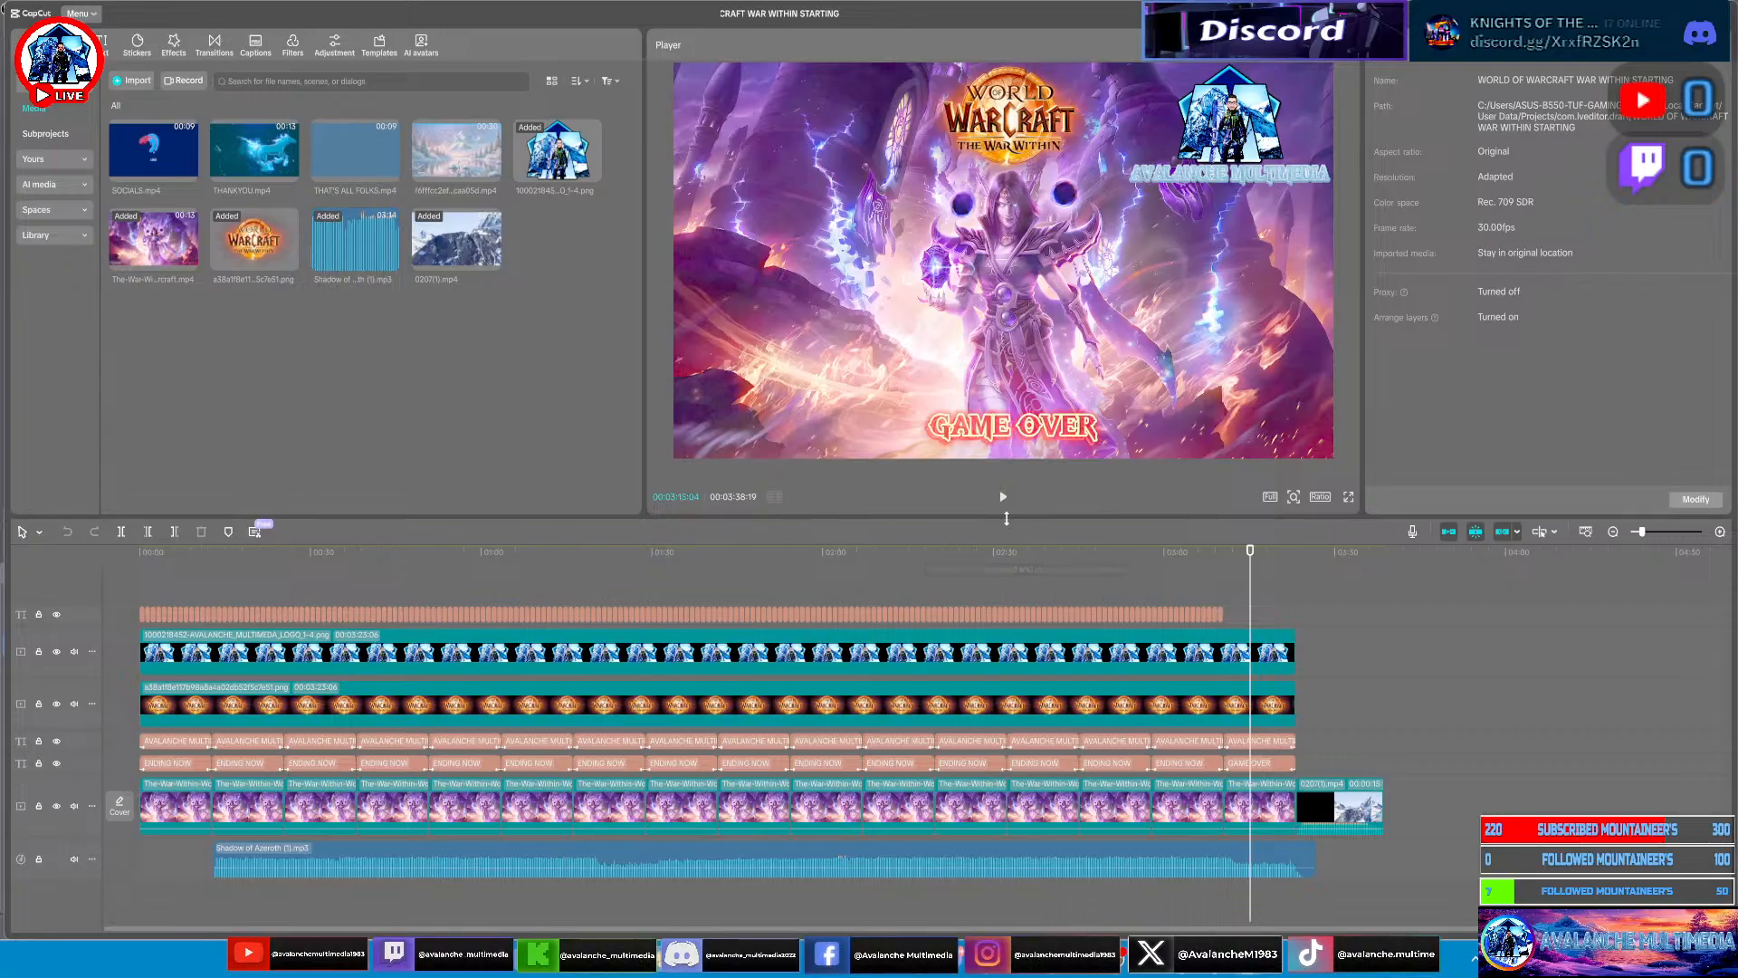
click(1003, 497)
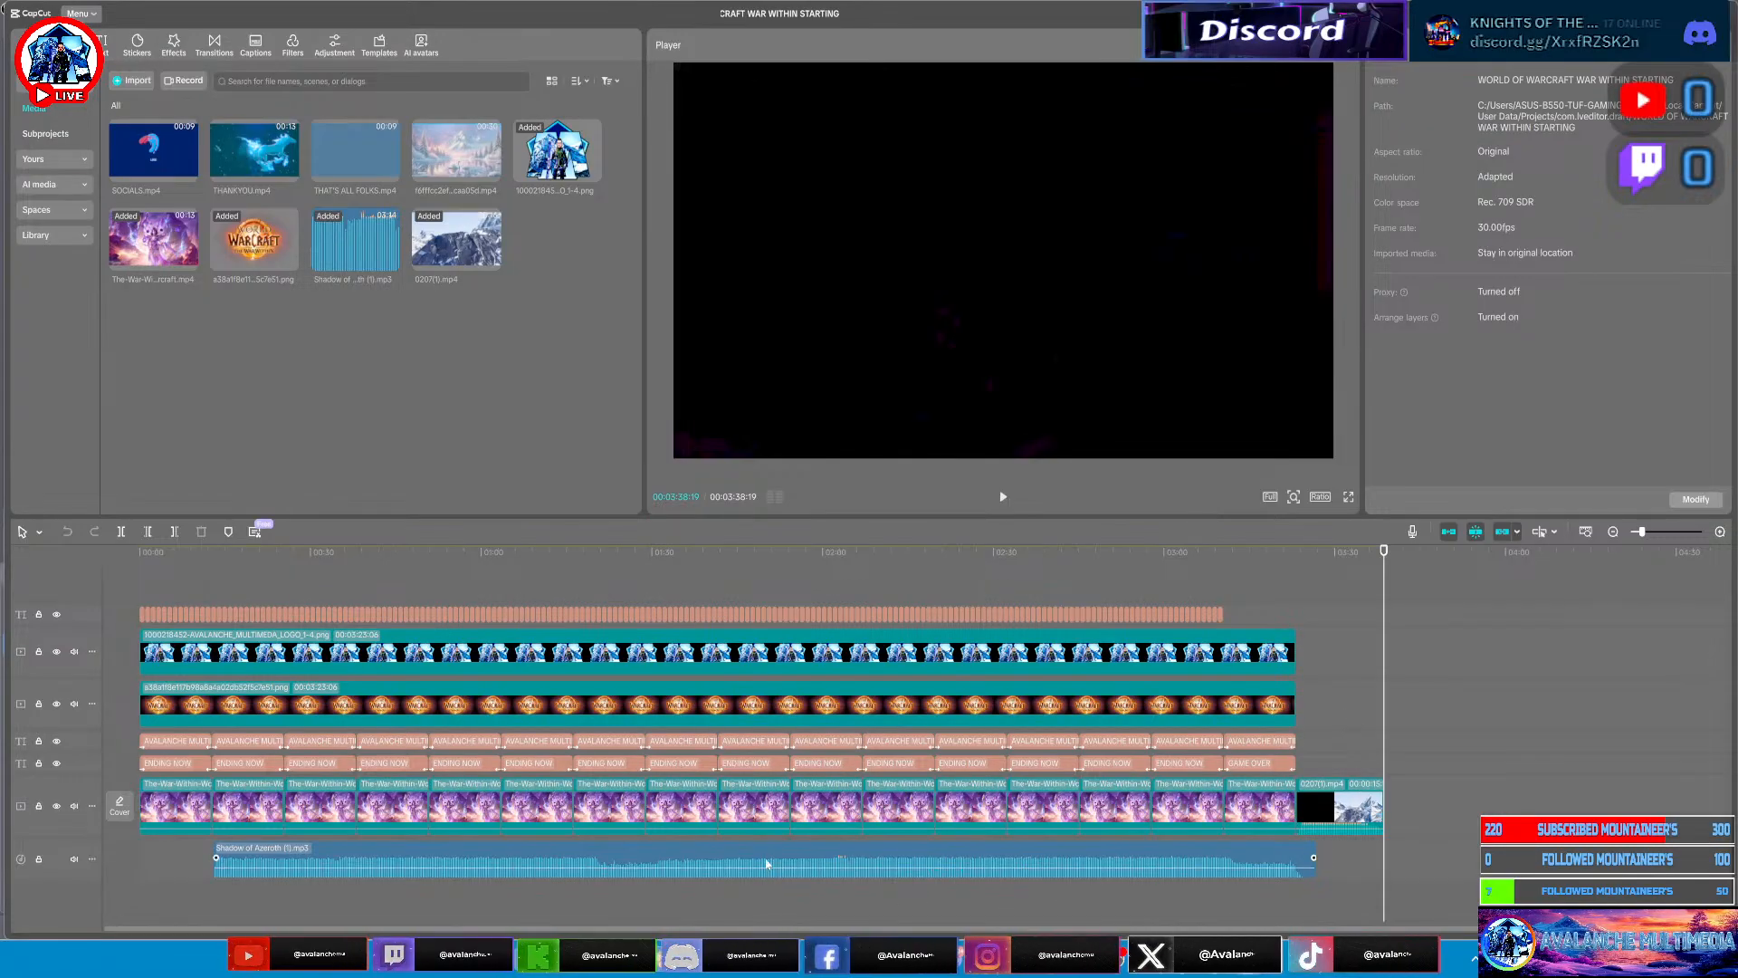
Move the Shadow of Azeroth (1).mp3 audio clip to the start of the timeline
drag(708, 858, 594, 860)
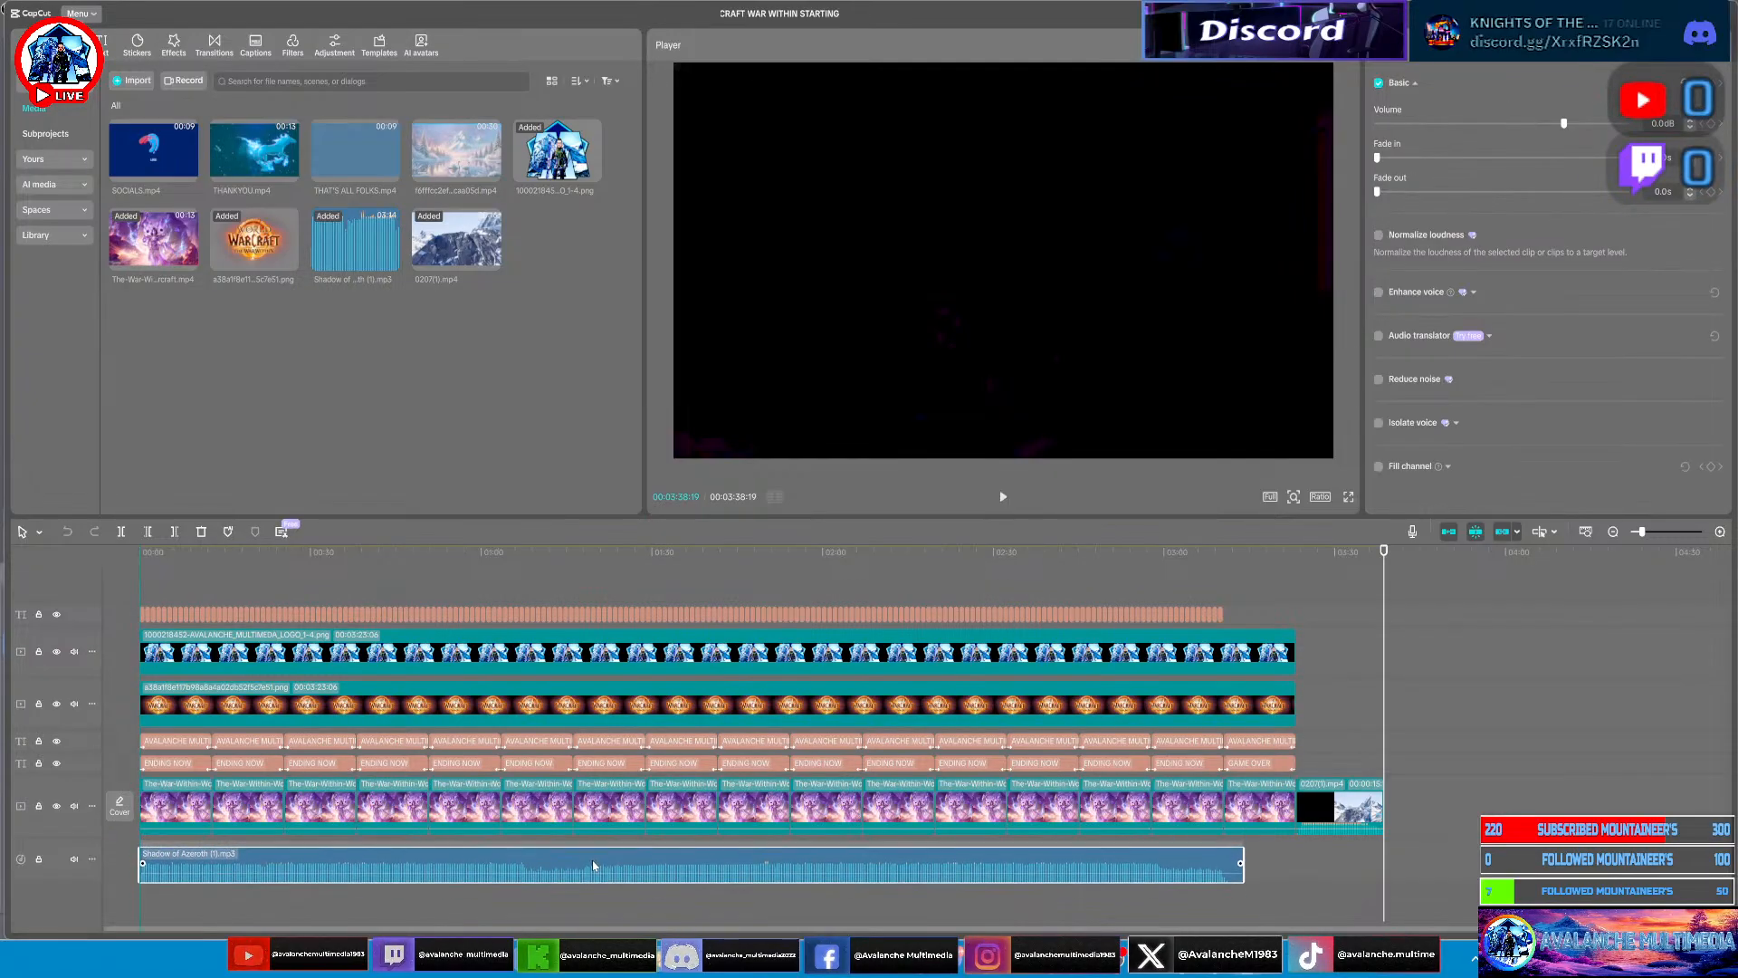
mouse_move(1118, 957)
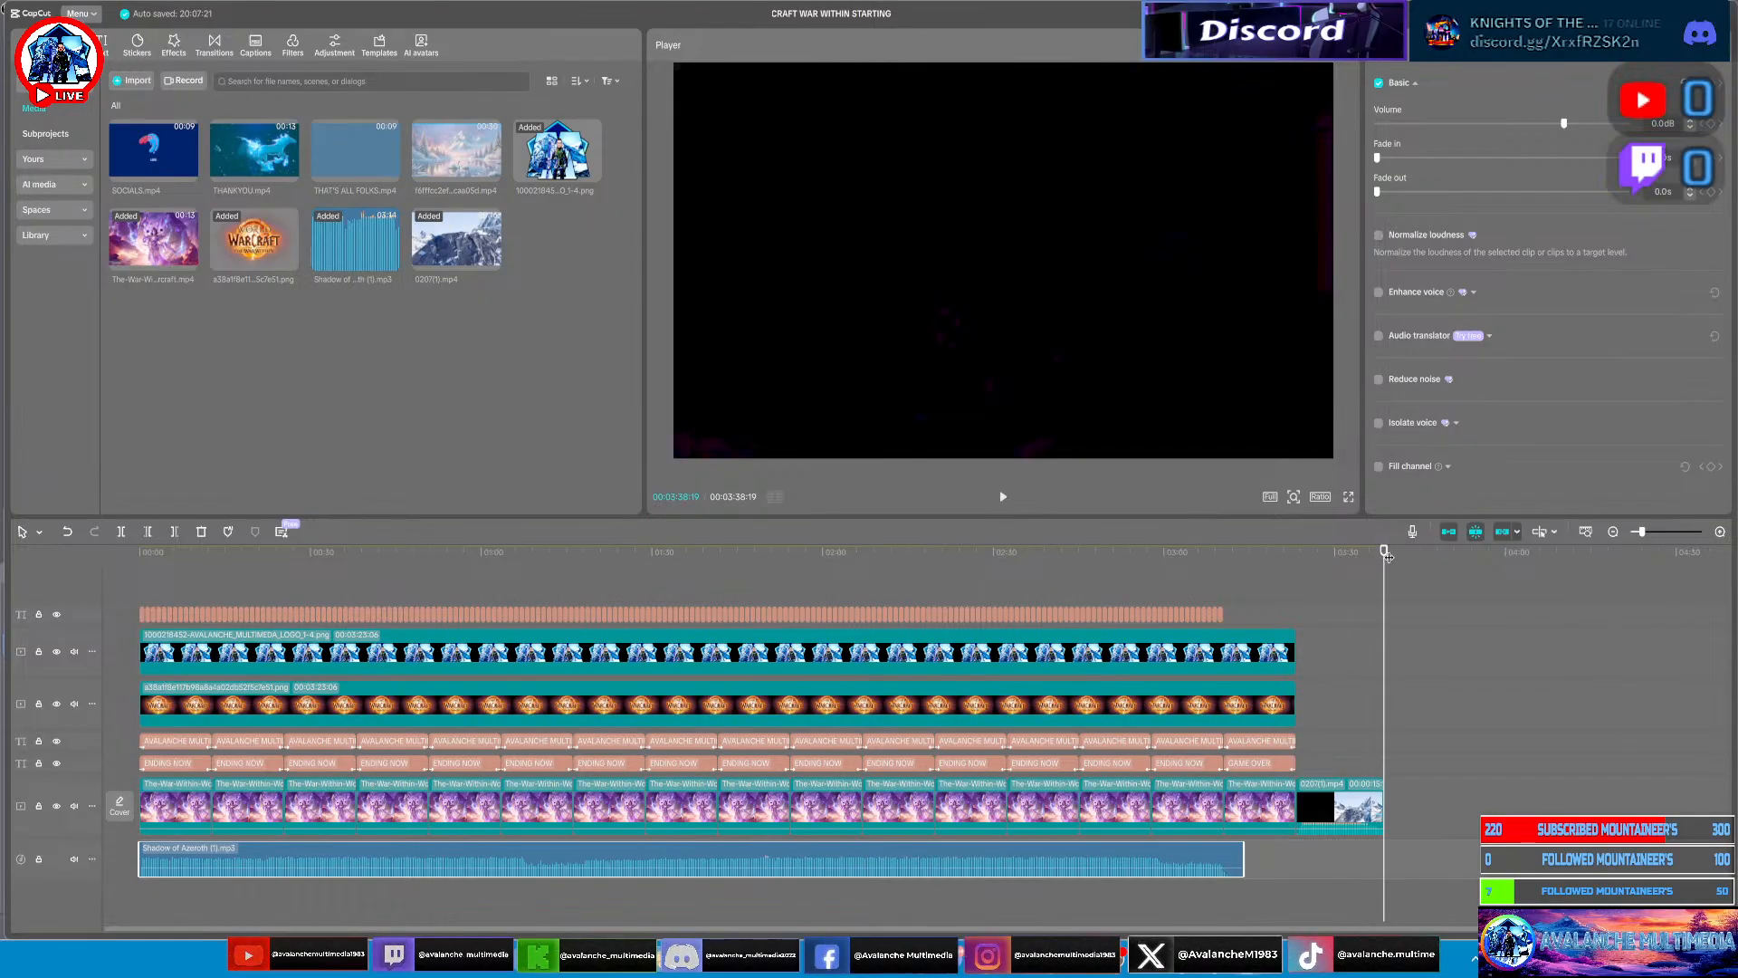
Return the playhead to the start and import Shadow of Azeroth.mp3 from the Downloads folder
drag(1383, 550, 334, 697)
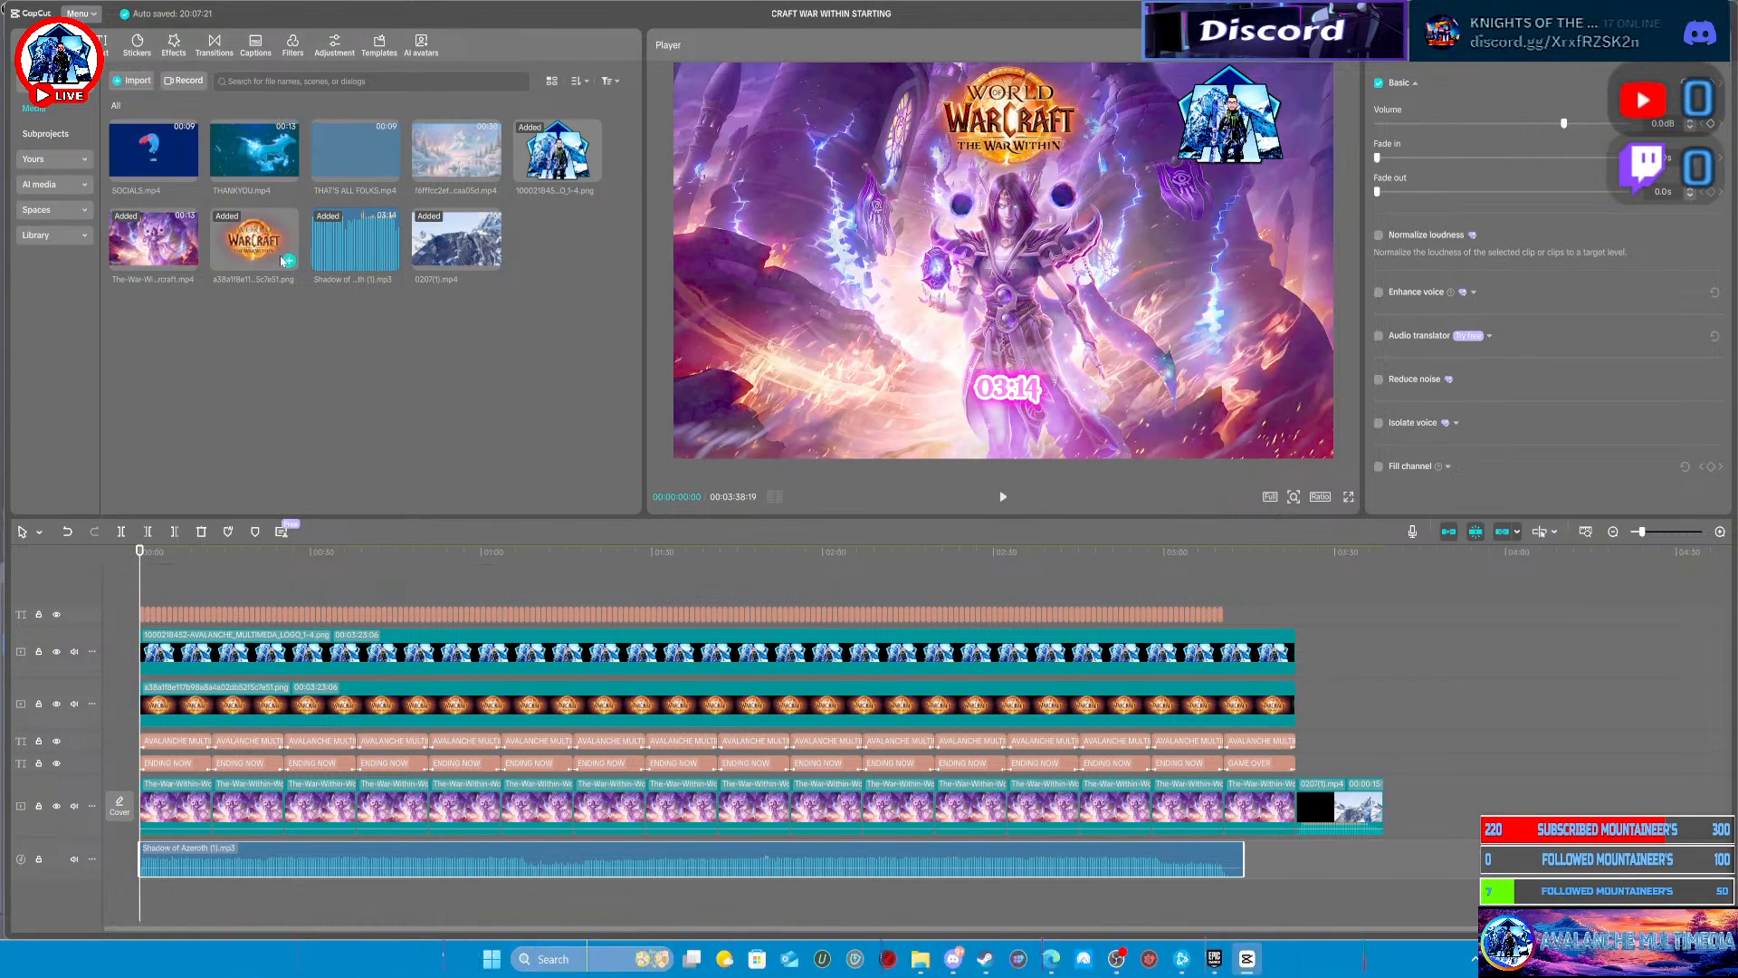
click(124, 80)
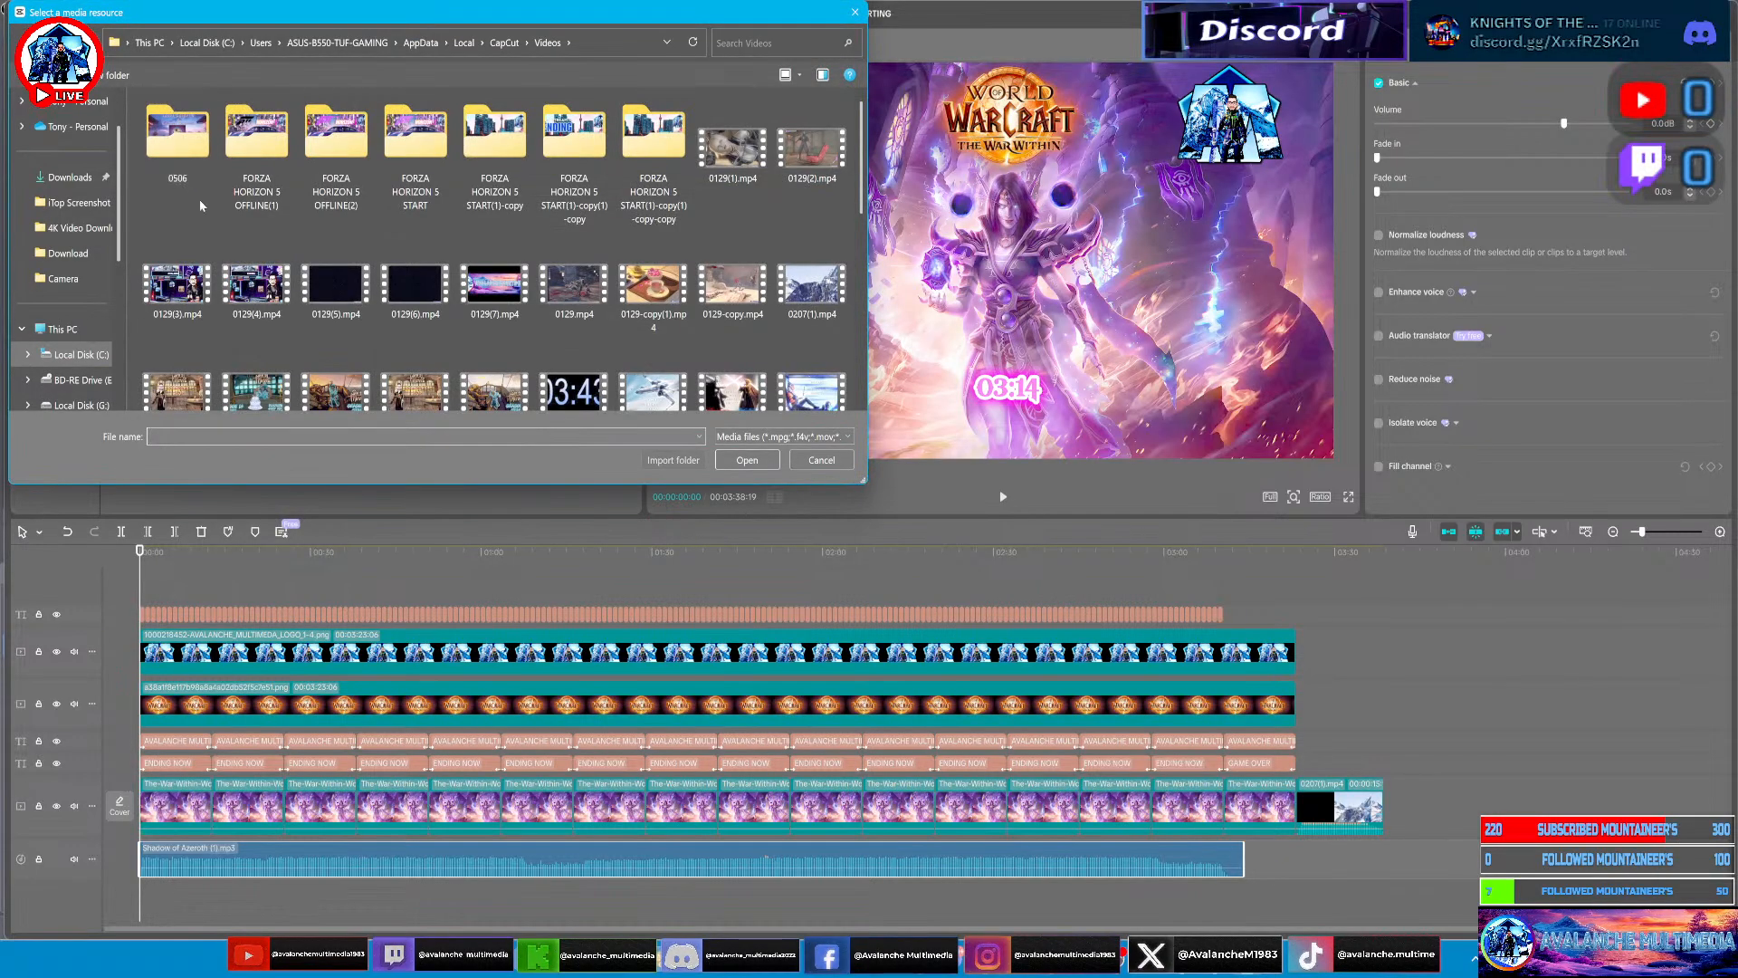
click(110, 185)
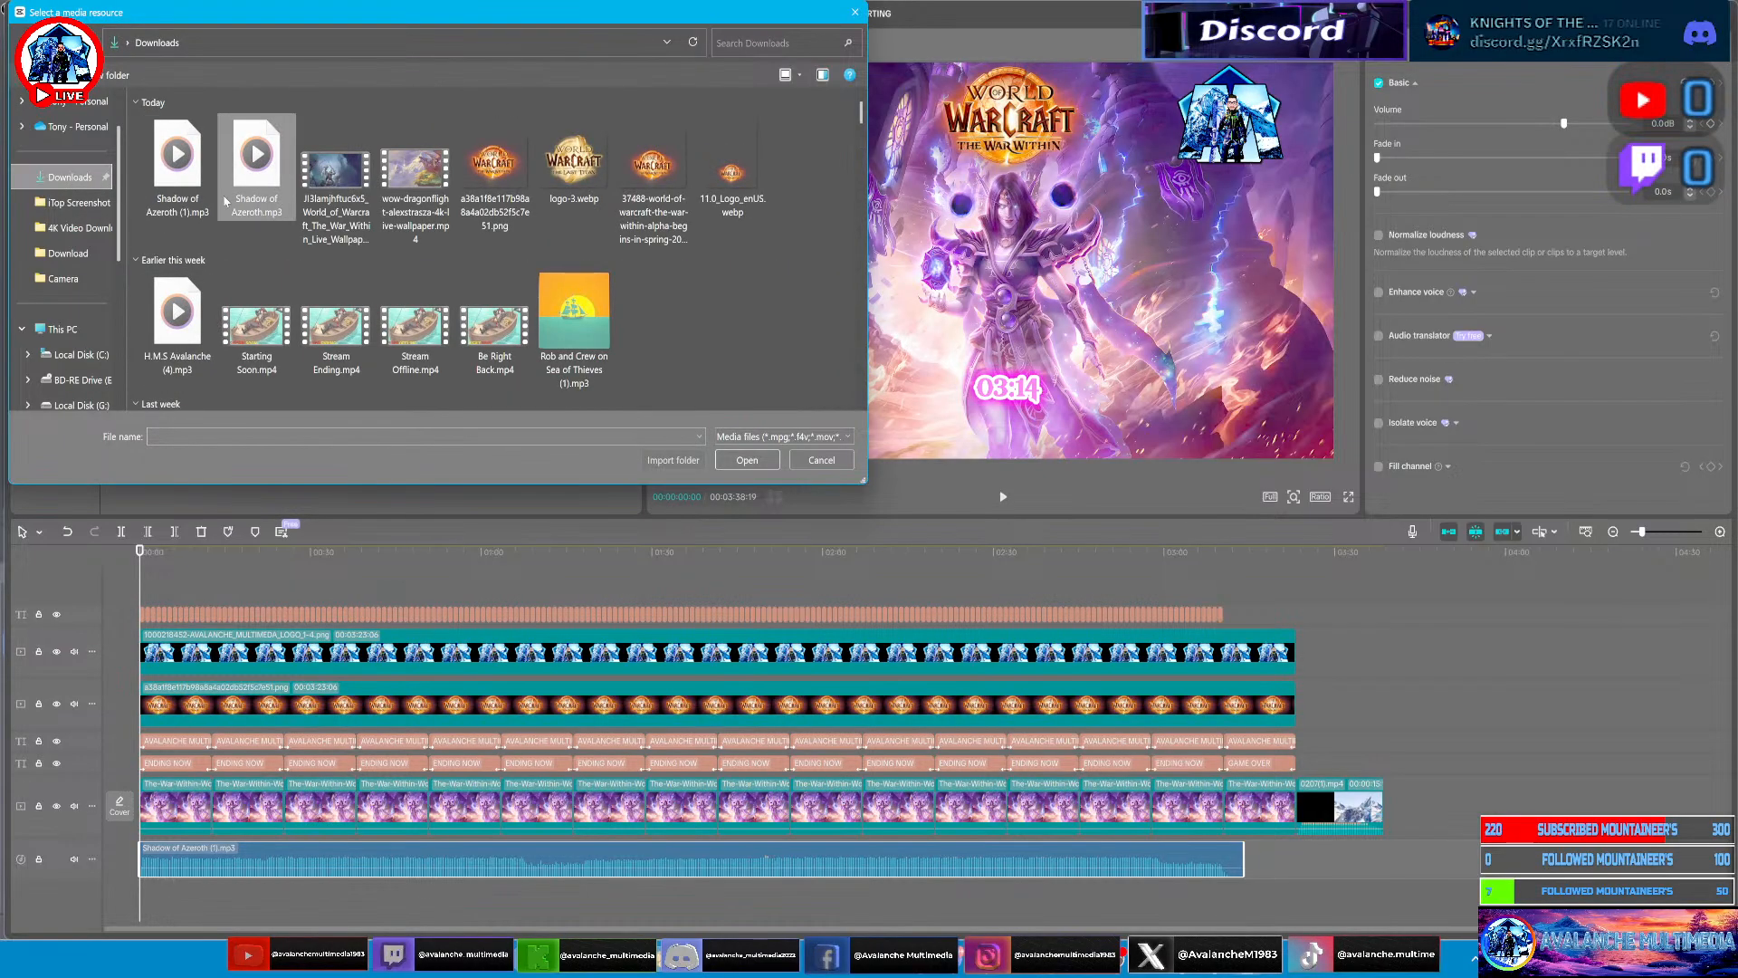
click(260, 181)
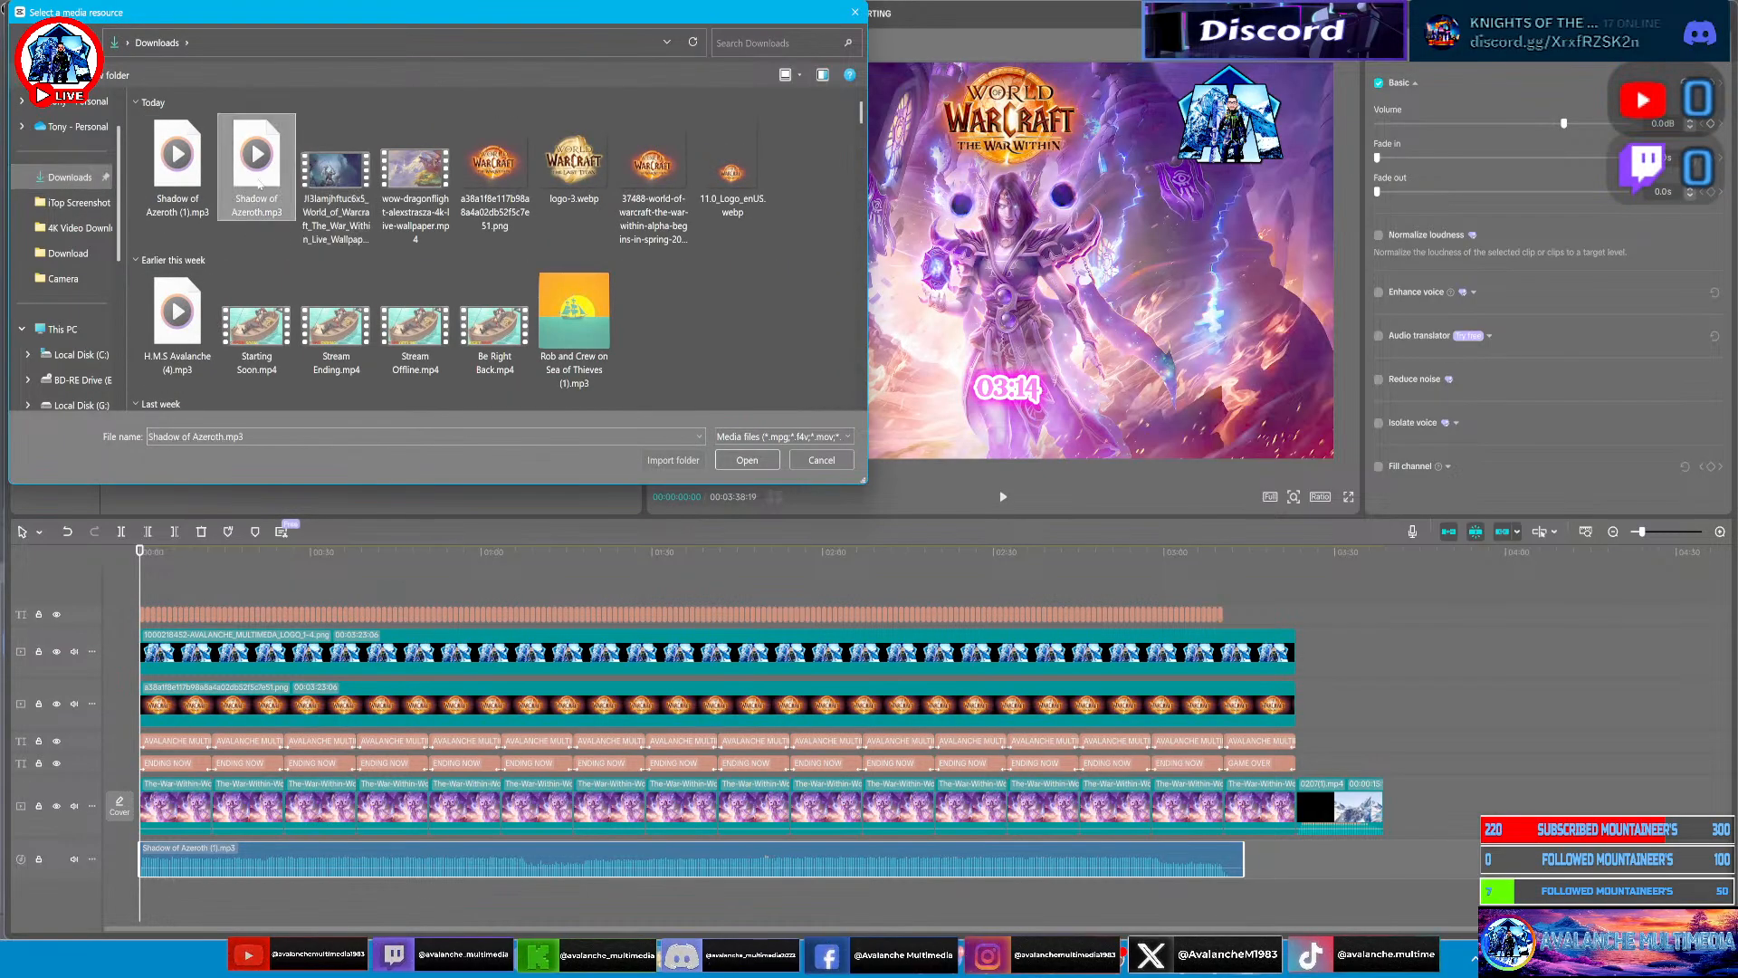
click(721, 459)
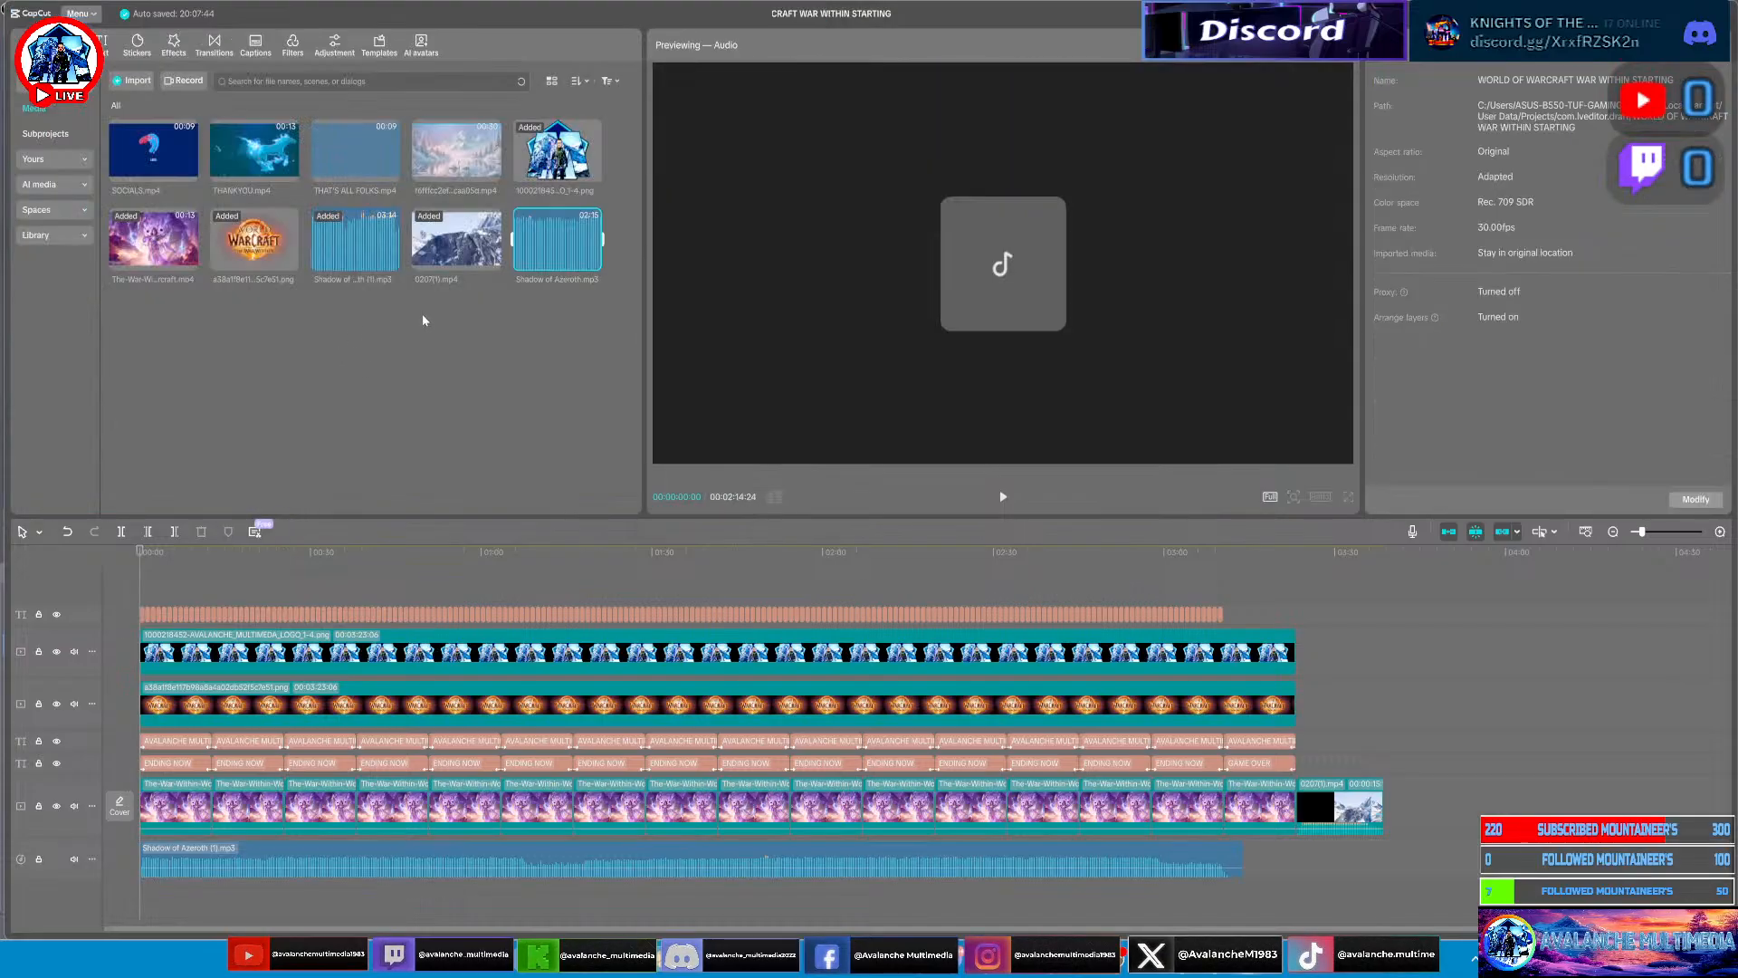
Replace the Shadow of Azeroth (1).mp3 clip on the timeline with Shadow of Azeroth.mp3, aligned to the start
drag(543, 252, 154, 886)
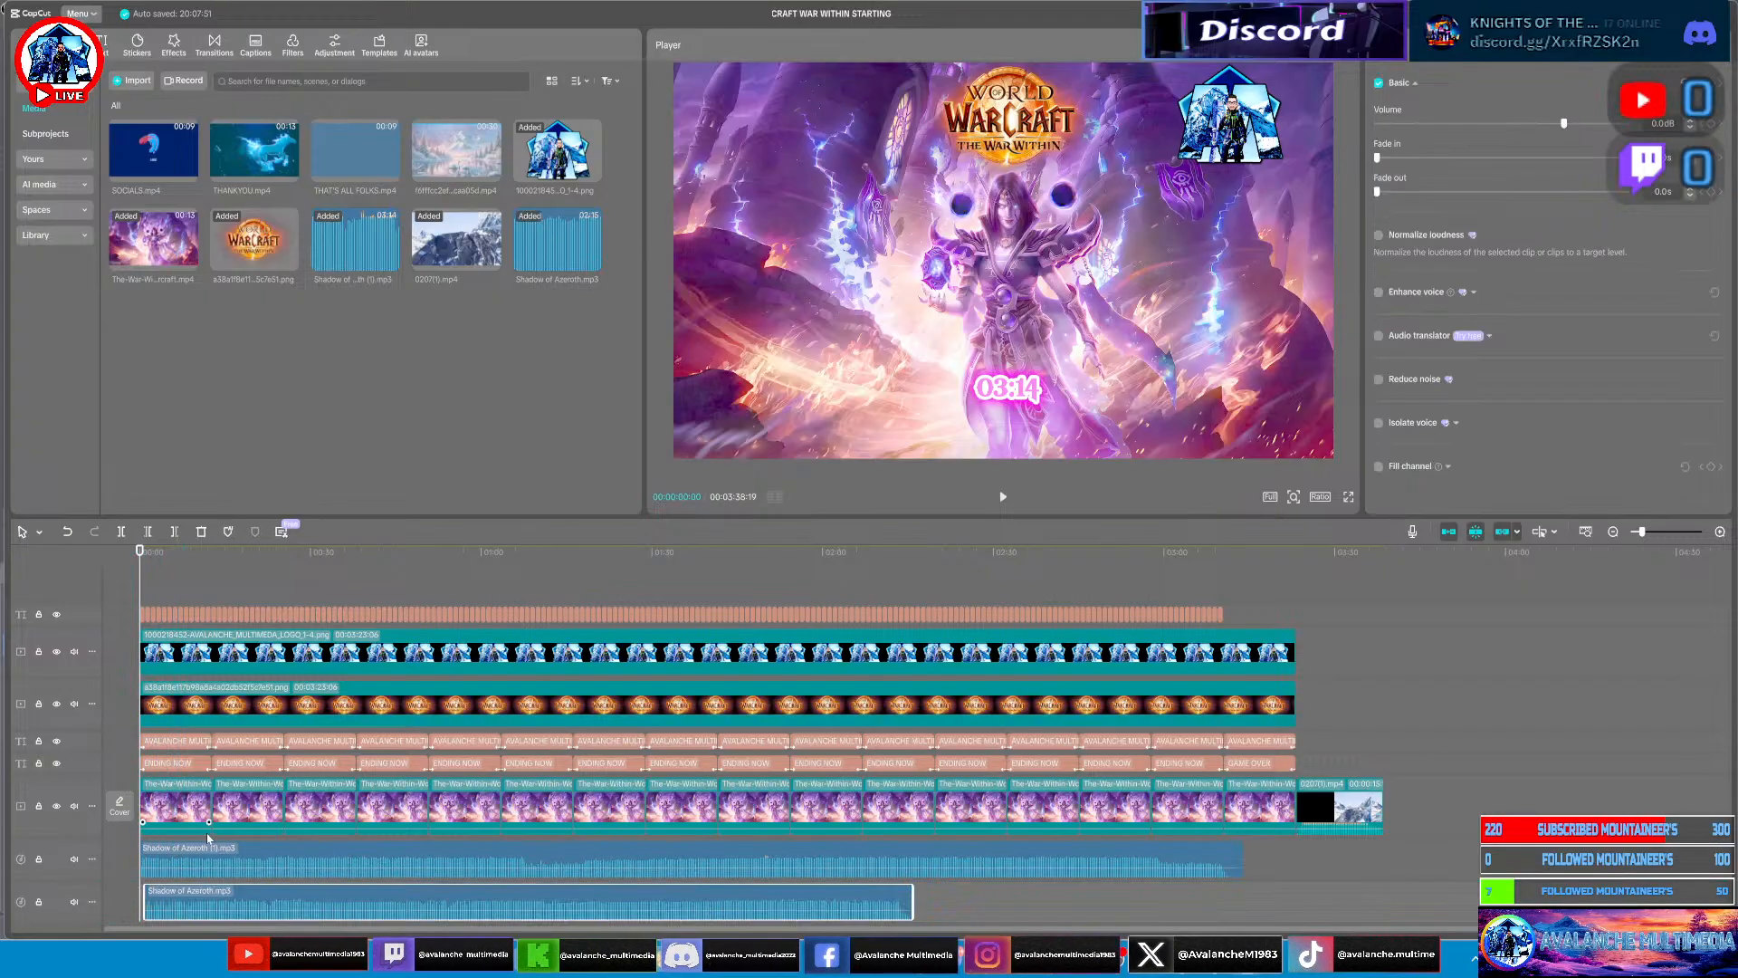
right_click(234, 867)
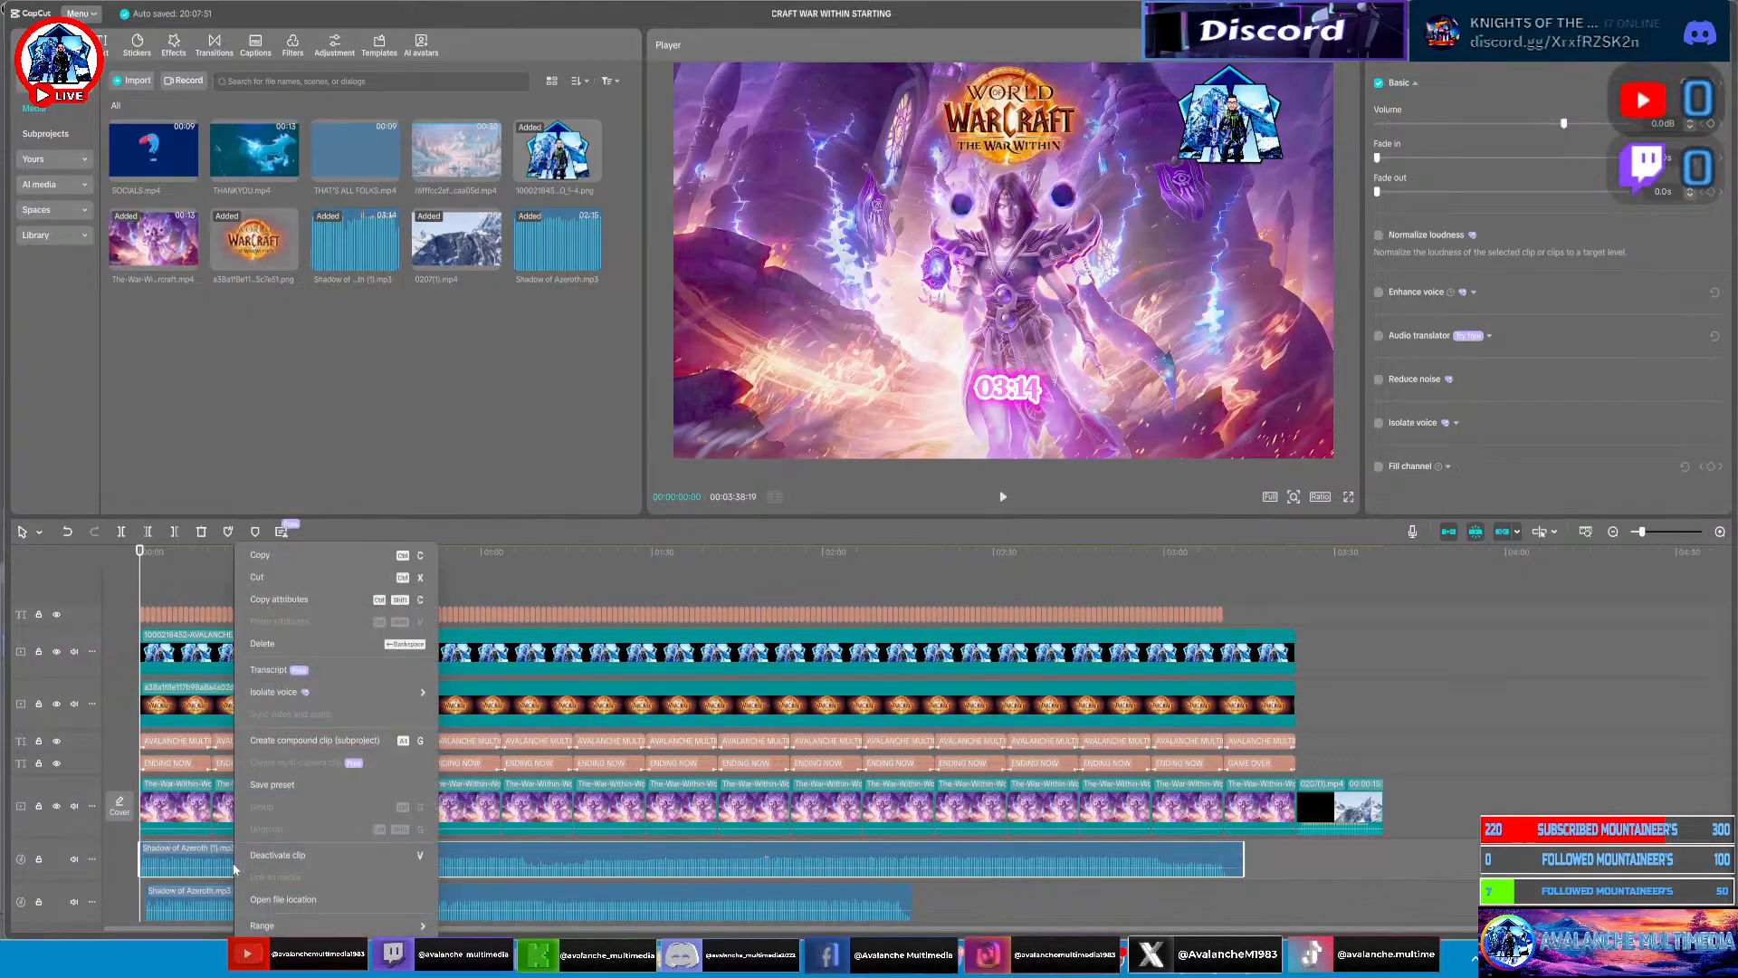
click(281, 641)
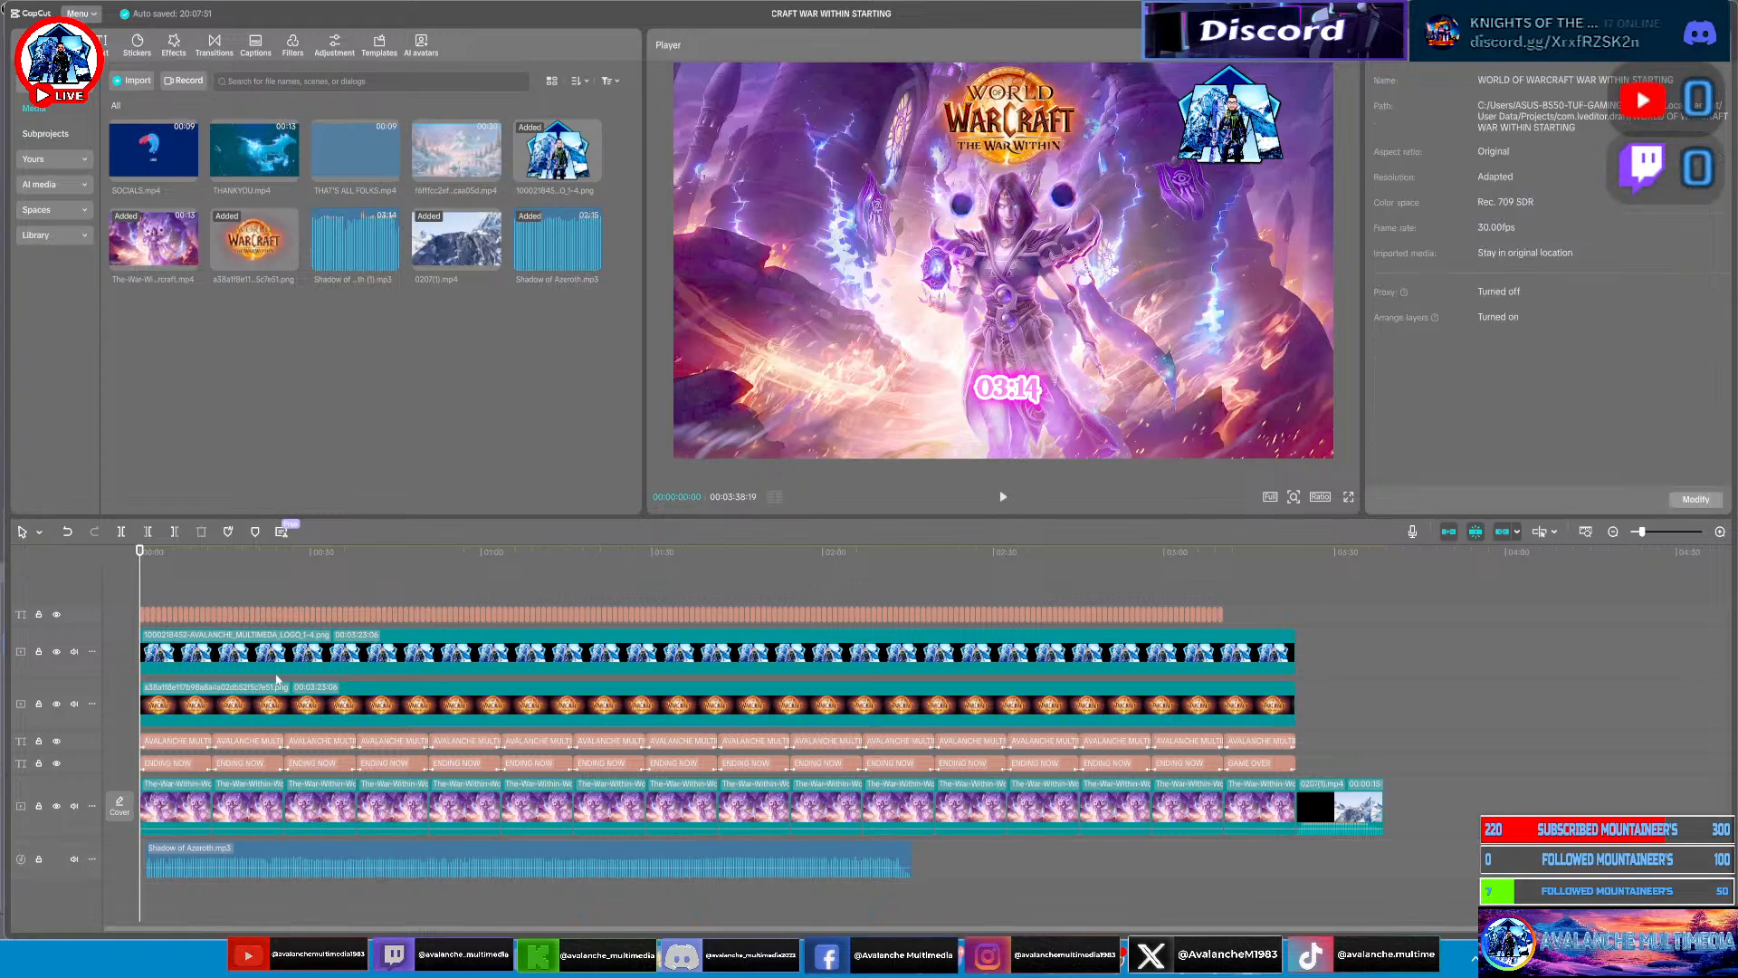
click(261, 849)
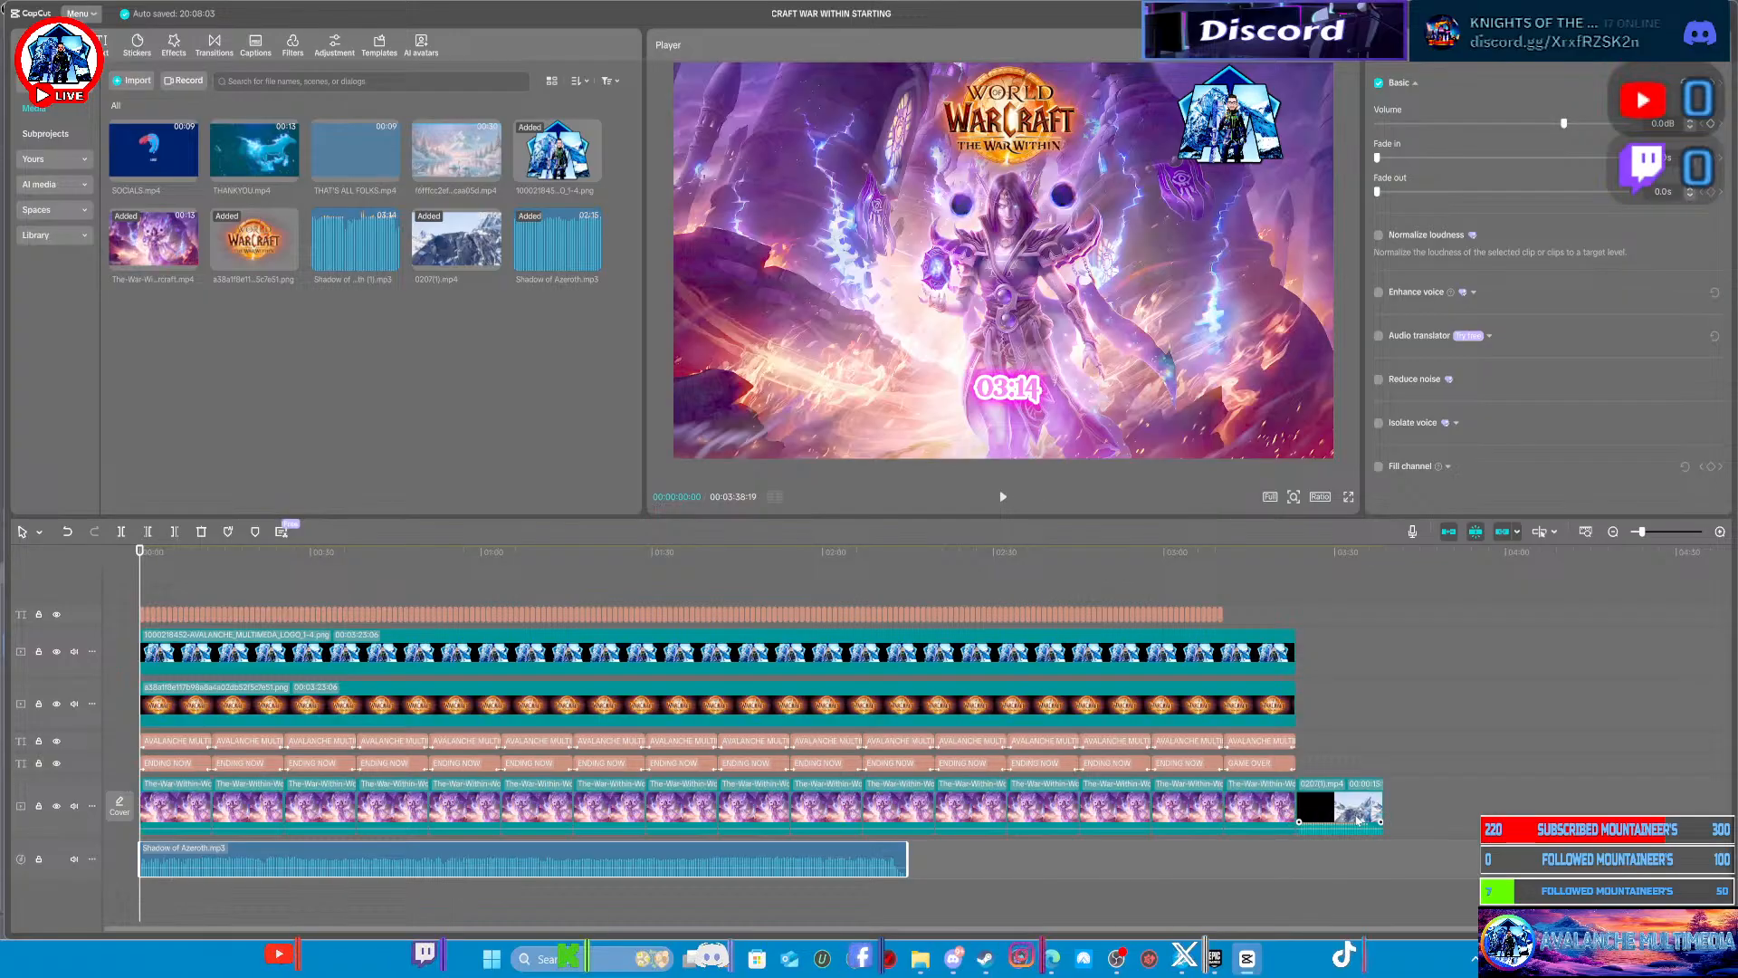
Trim the War Within background clip to the audio's end and delete the five background clips between it and the closing mountain clip
click(900, 815)
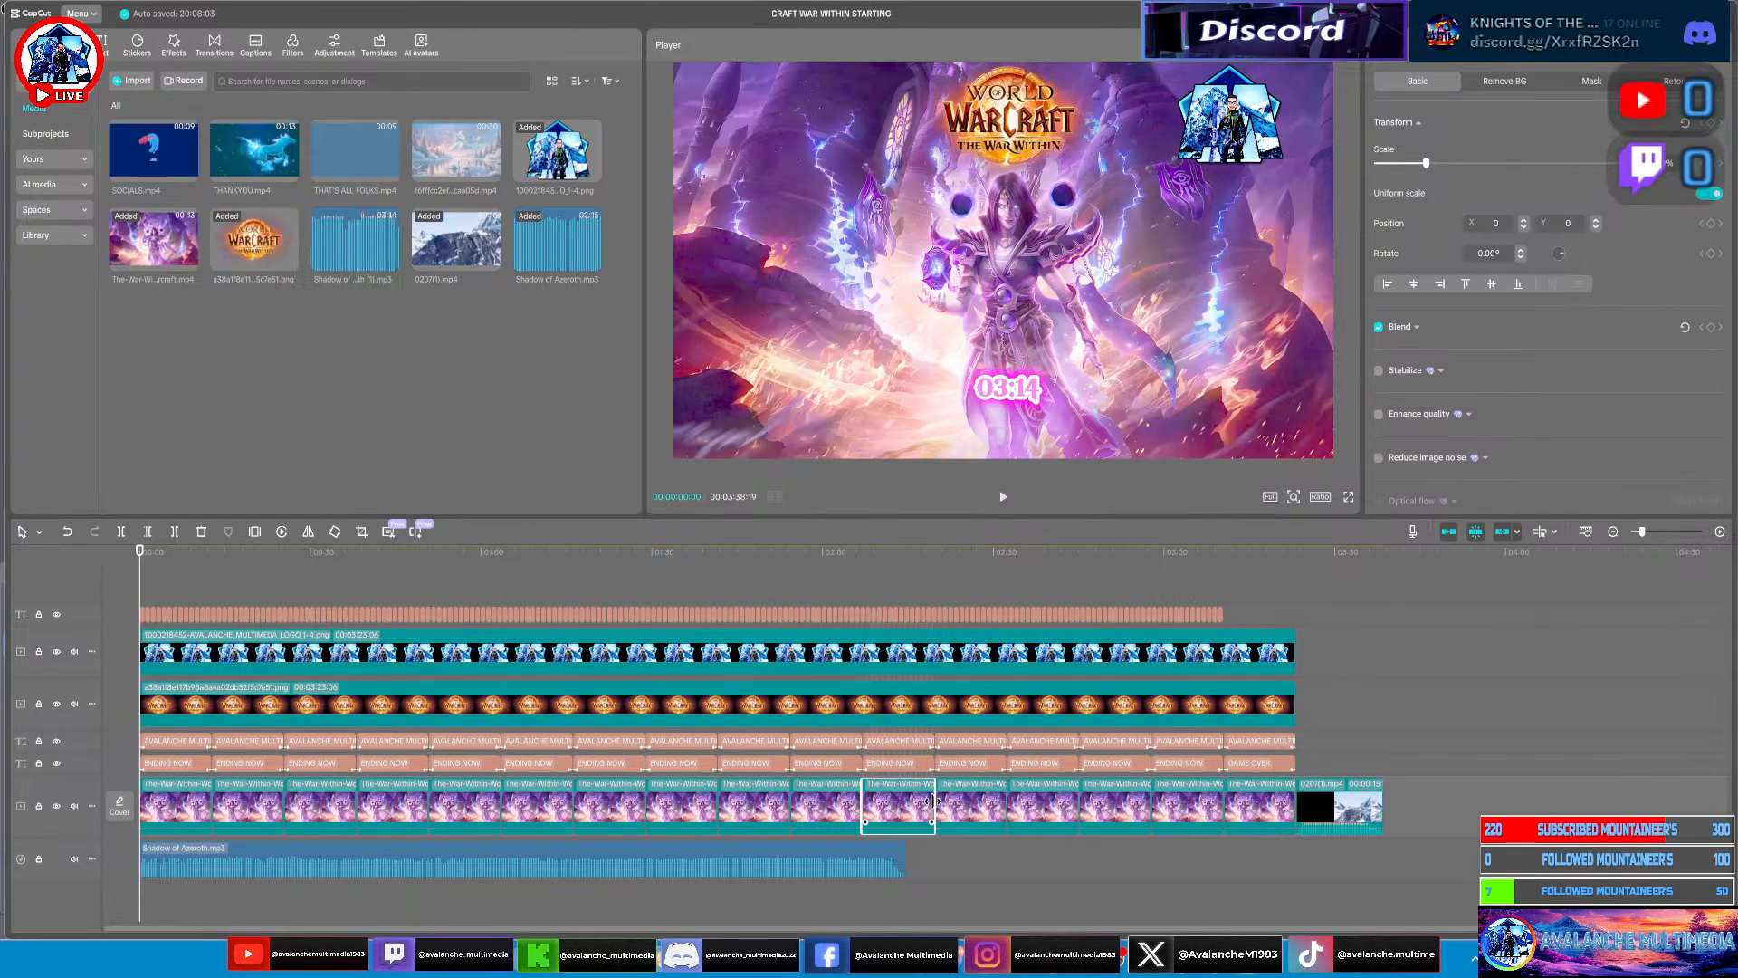
drag(936, 801, 904, 796)
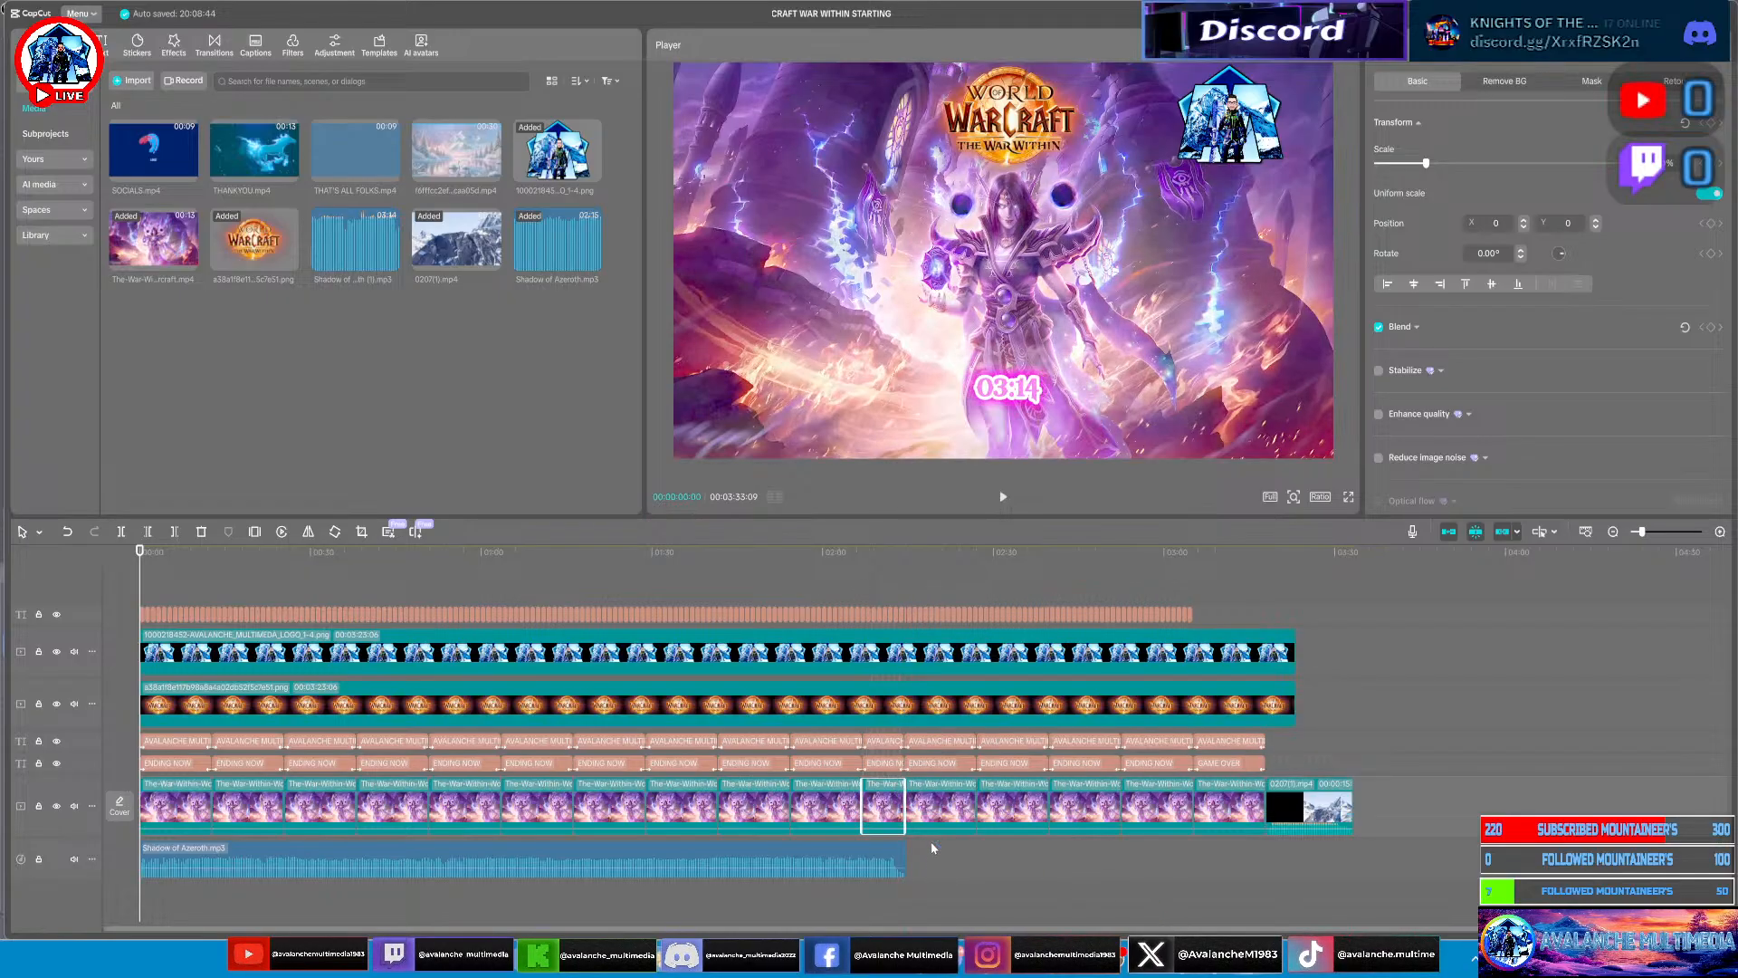
drag(933, 842, 1206, 833)
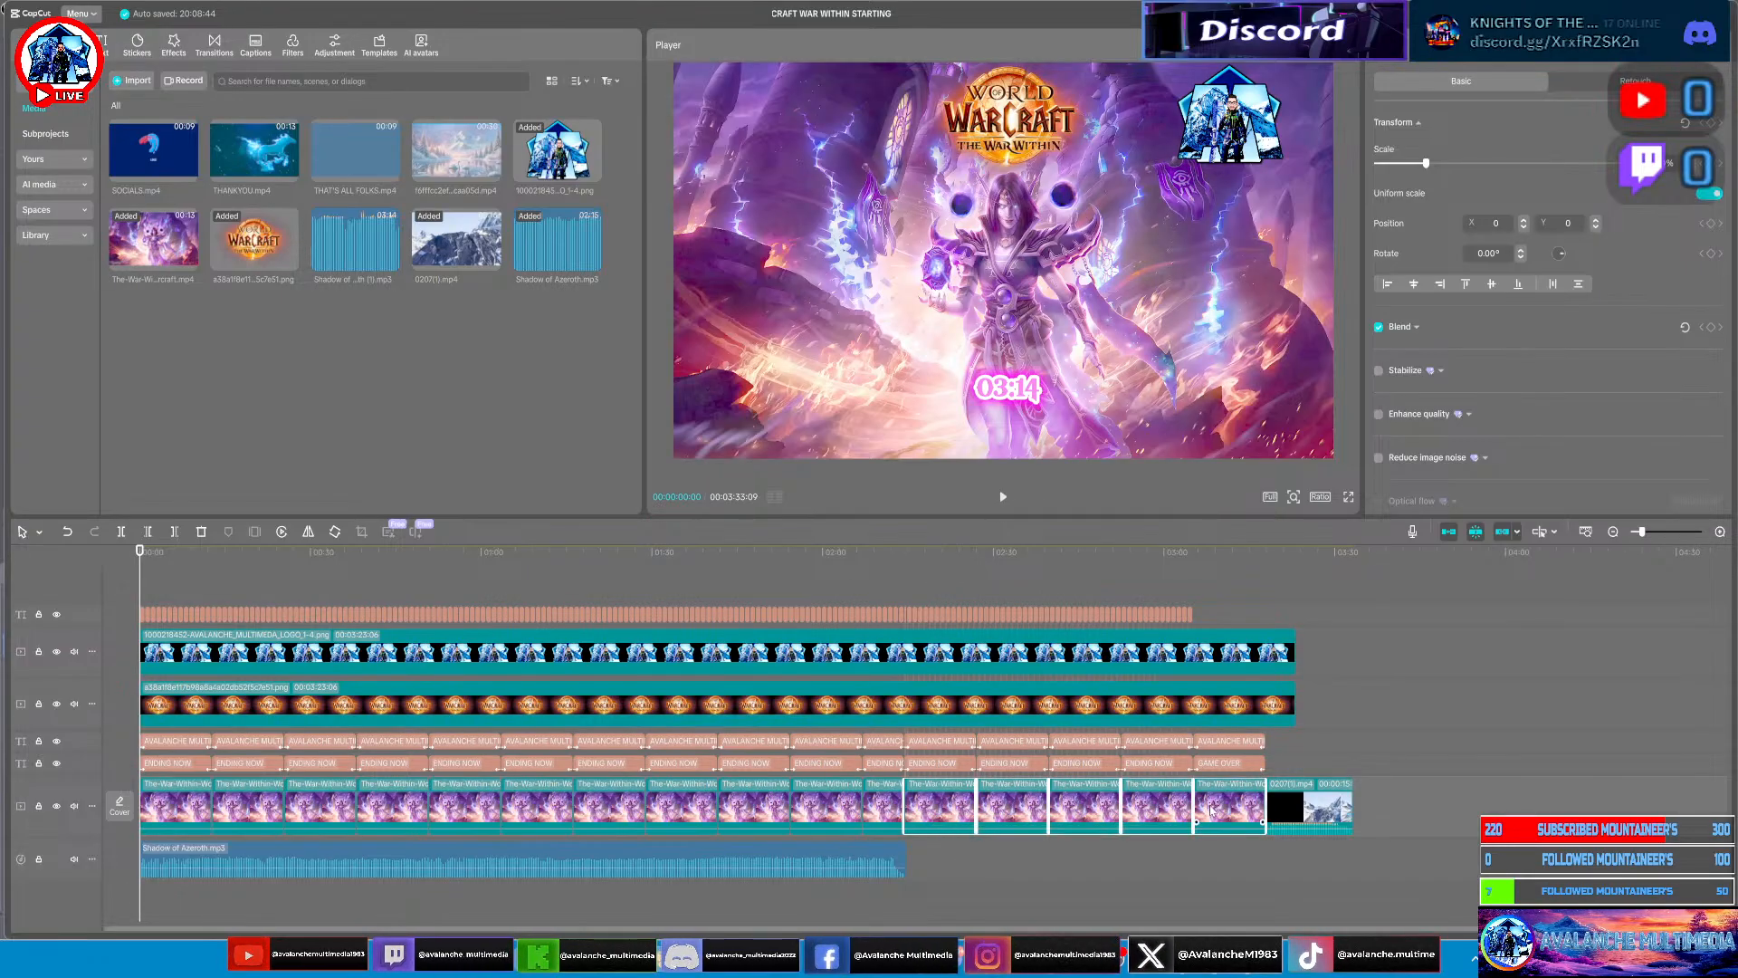
right_click(1211, 808)
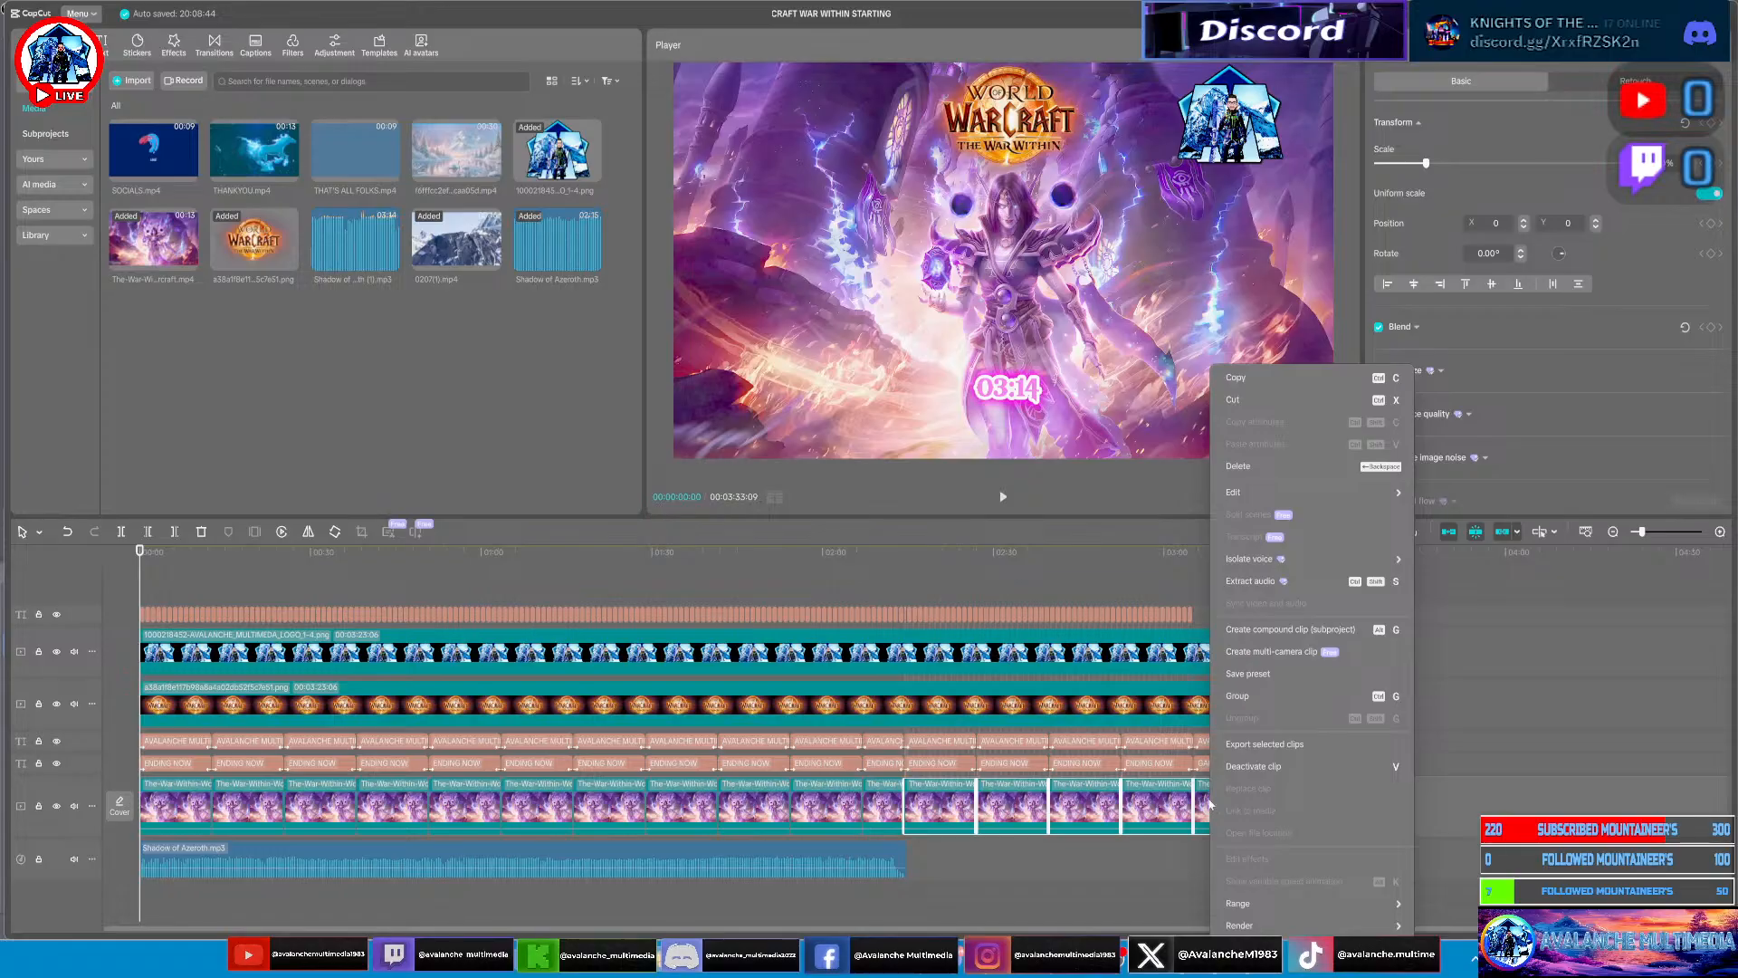
click(1237, 467)
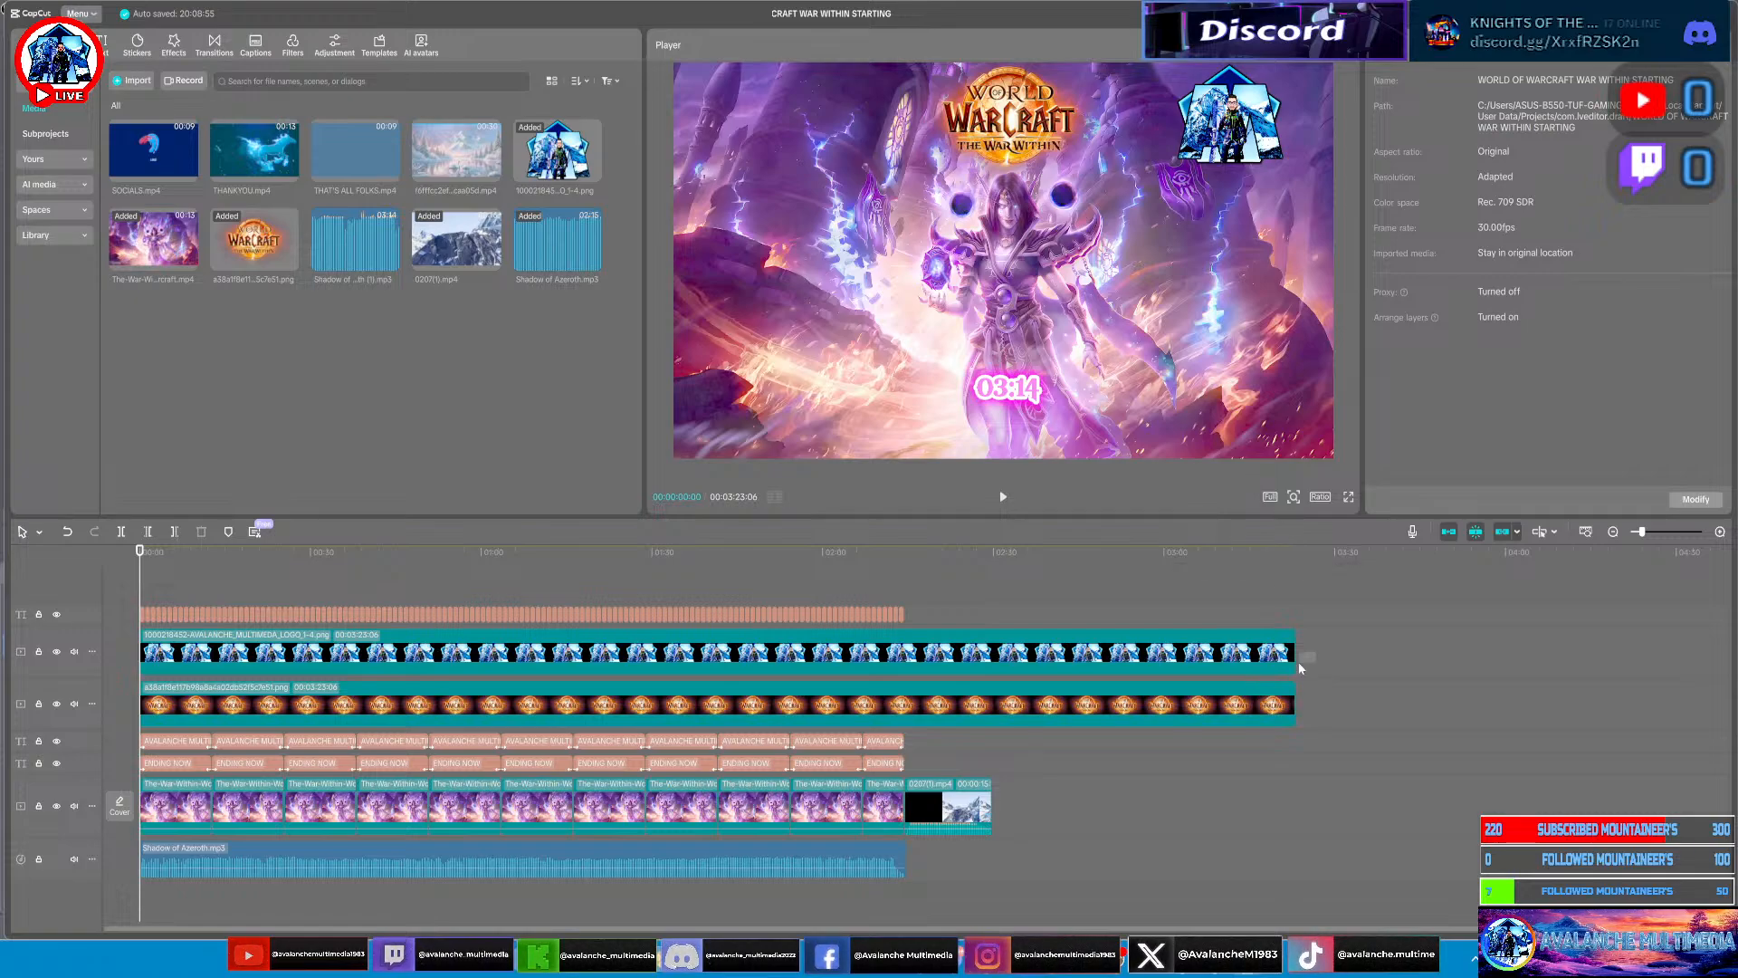
Select both logo overlays, Avalanche Multimedia and World of Warcraft, and shorten them together to end with the audio
drag(1299, 667, 1279, 690)
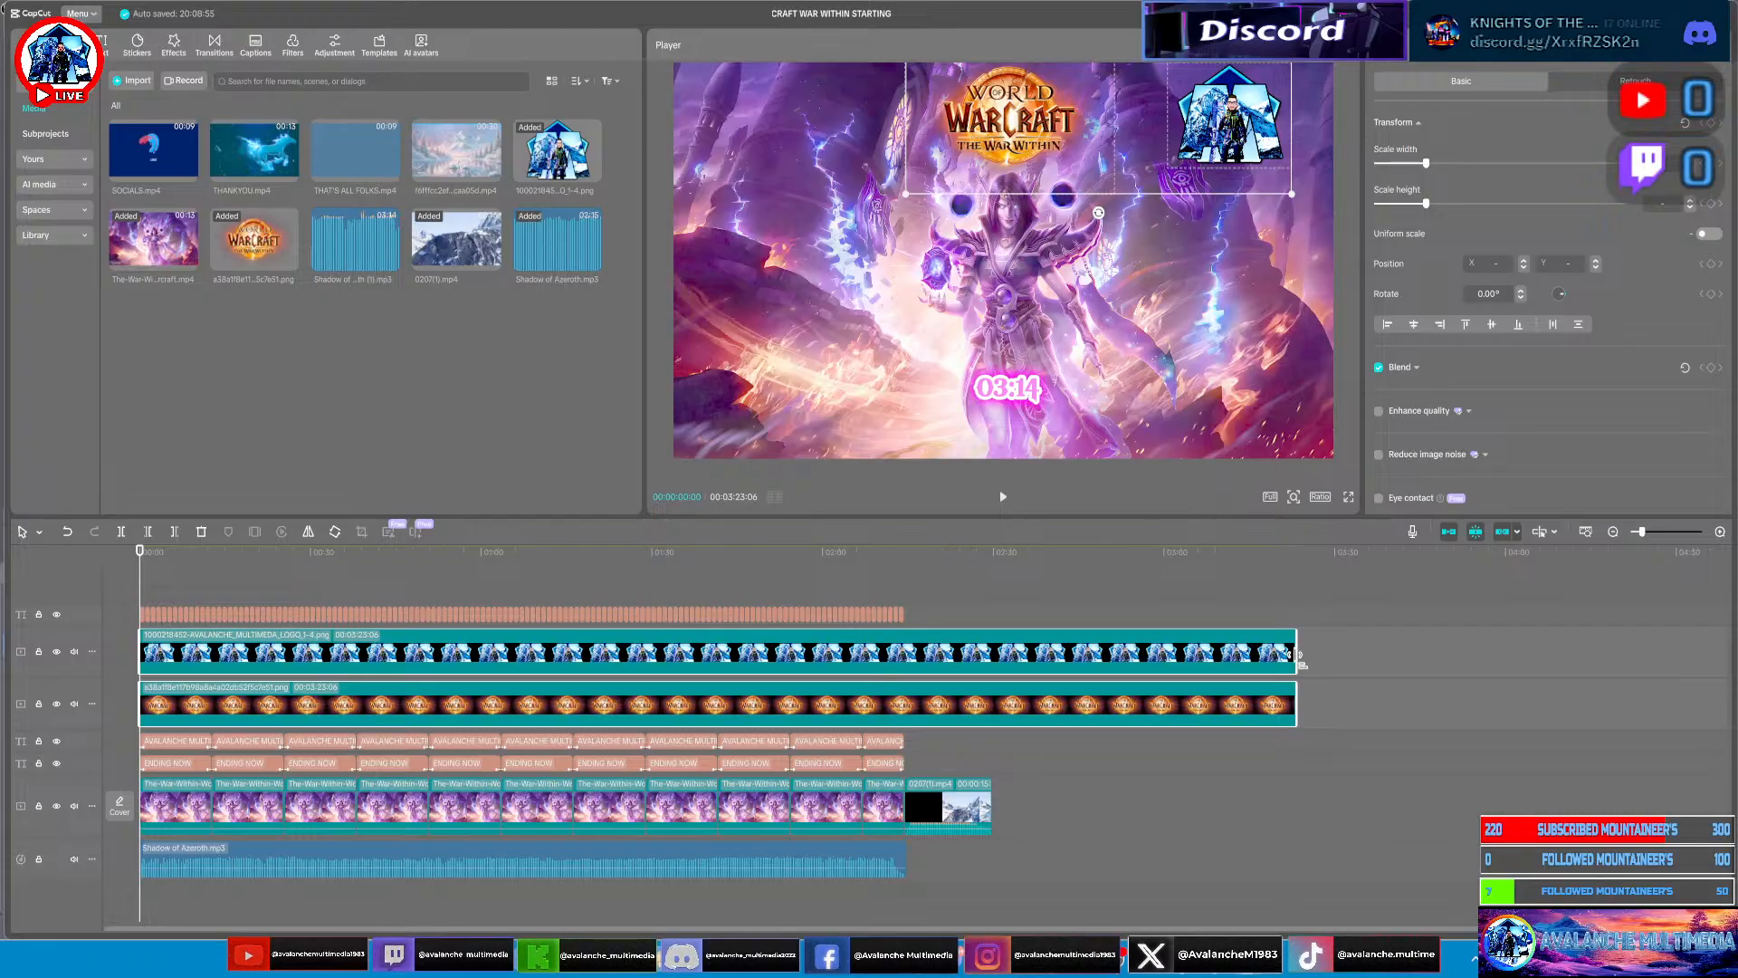
drag(1301, 664, 896, 752)
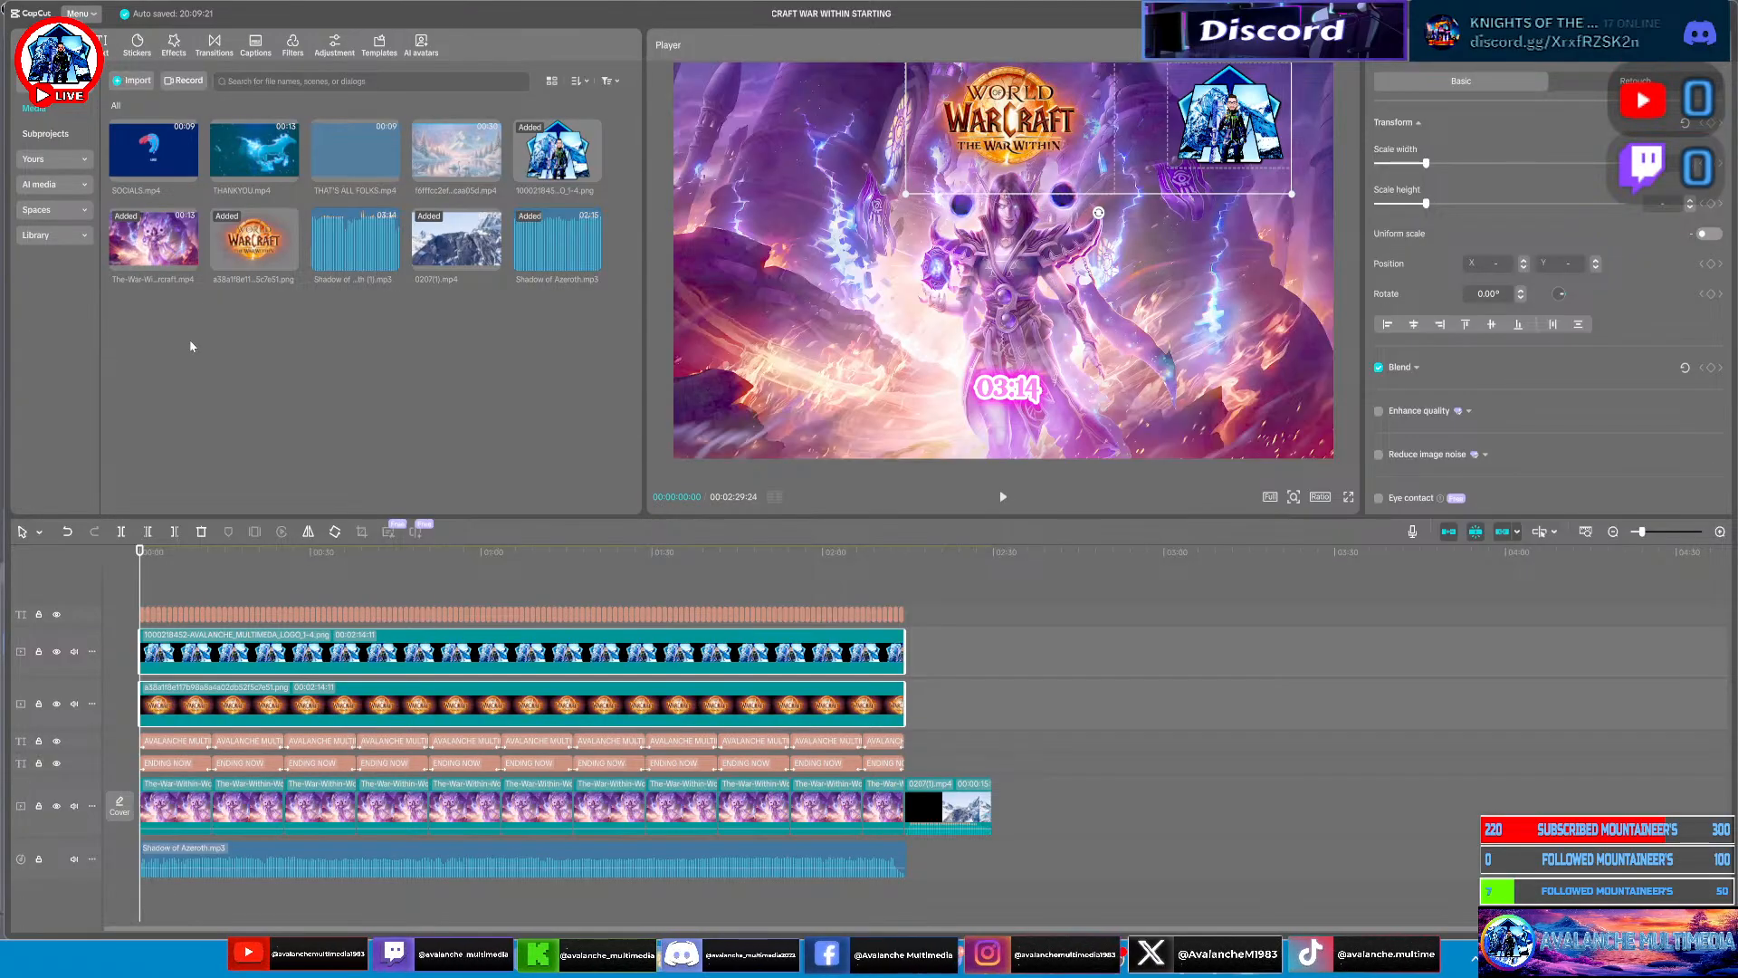
Preview the War Within background video from the media library in full screen
click(145, 243)
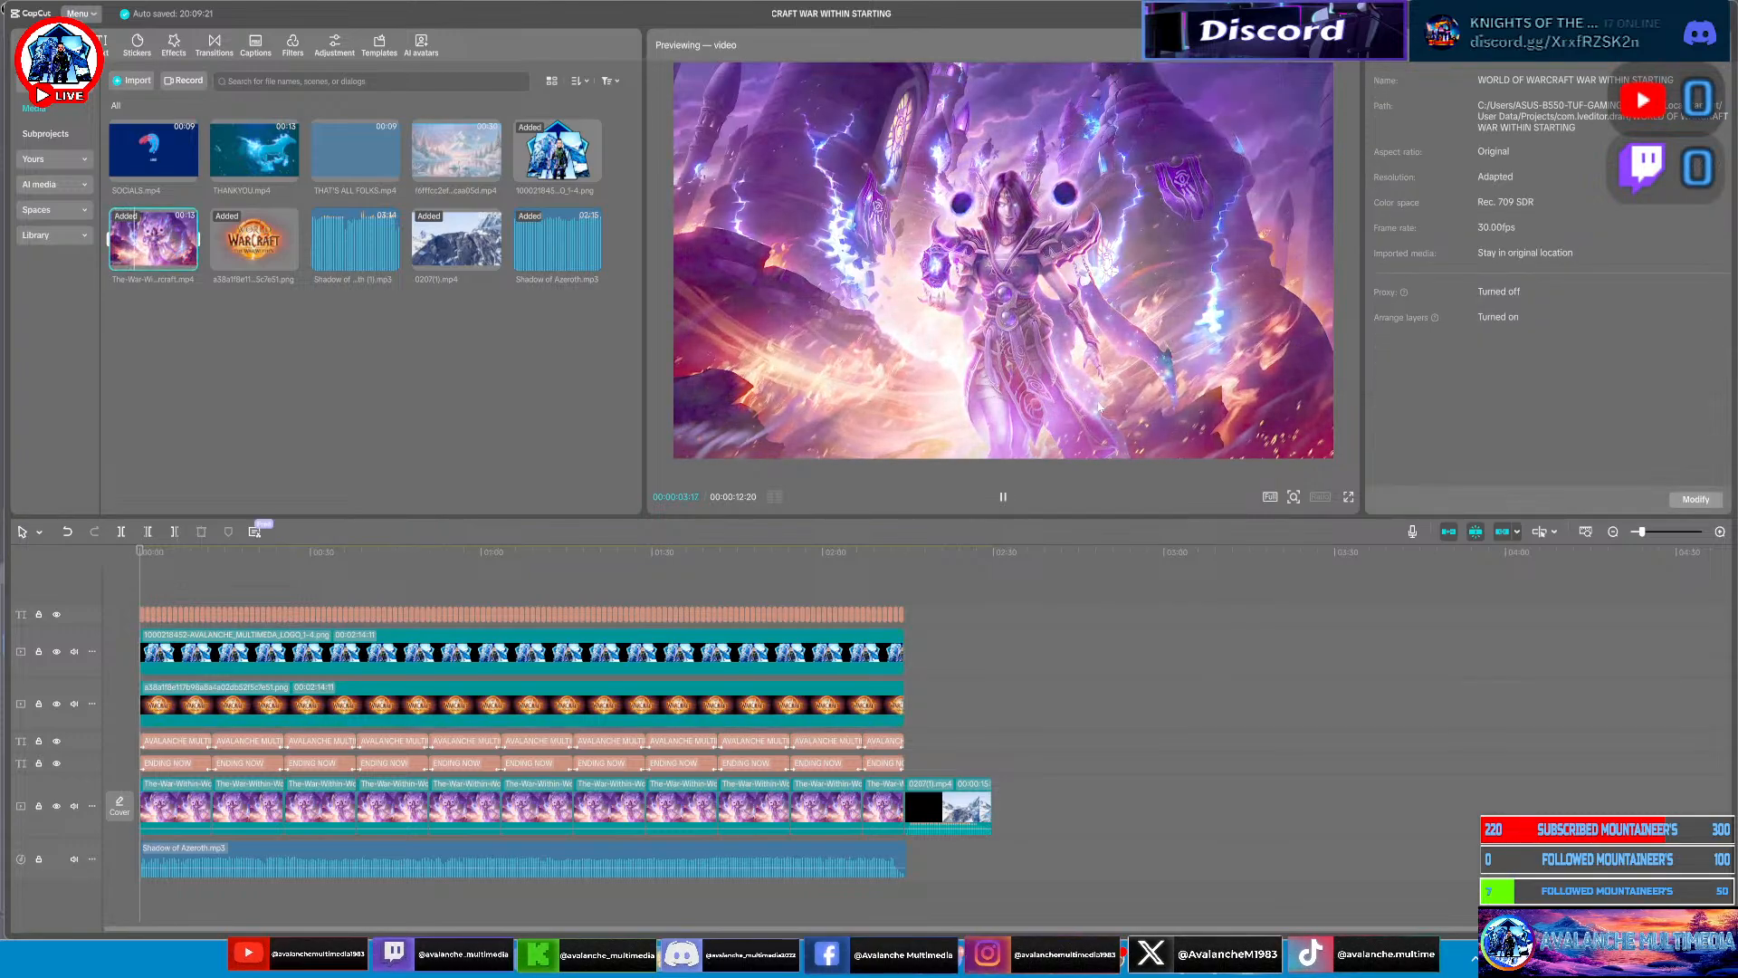
click(1348, 497)
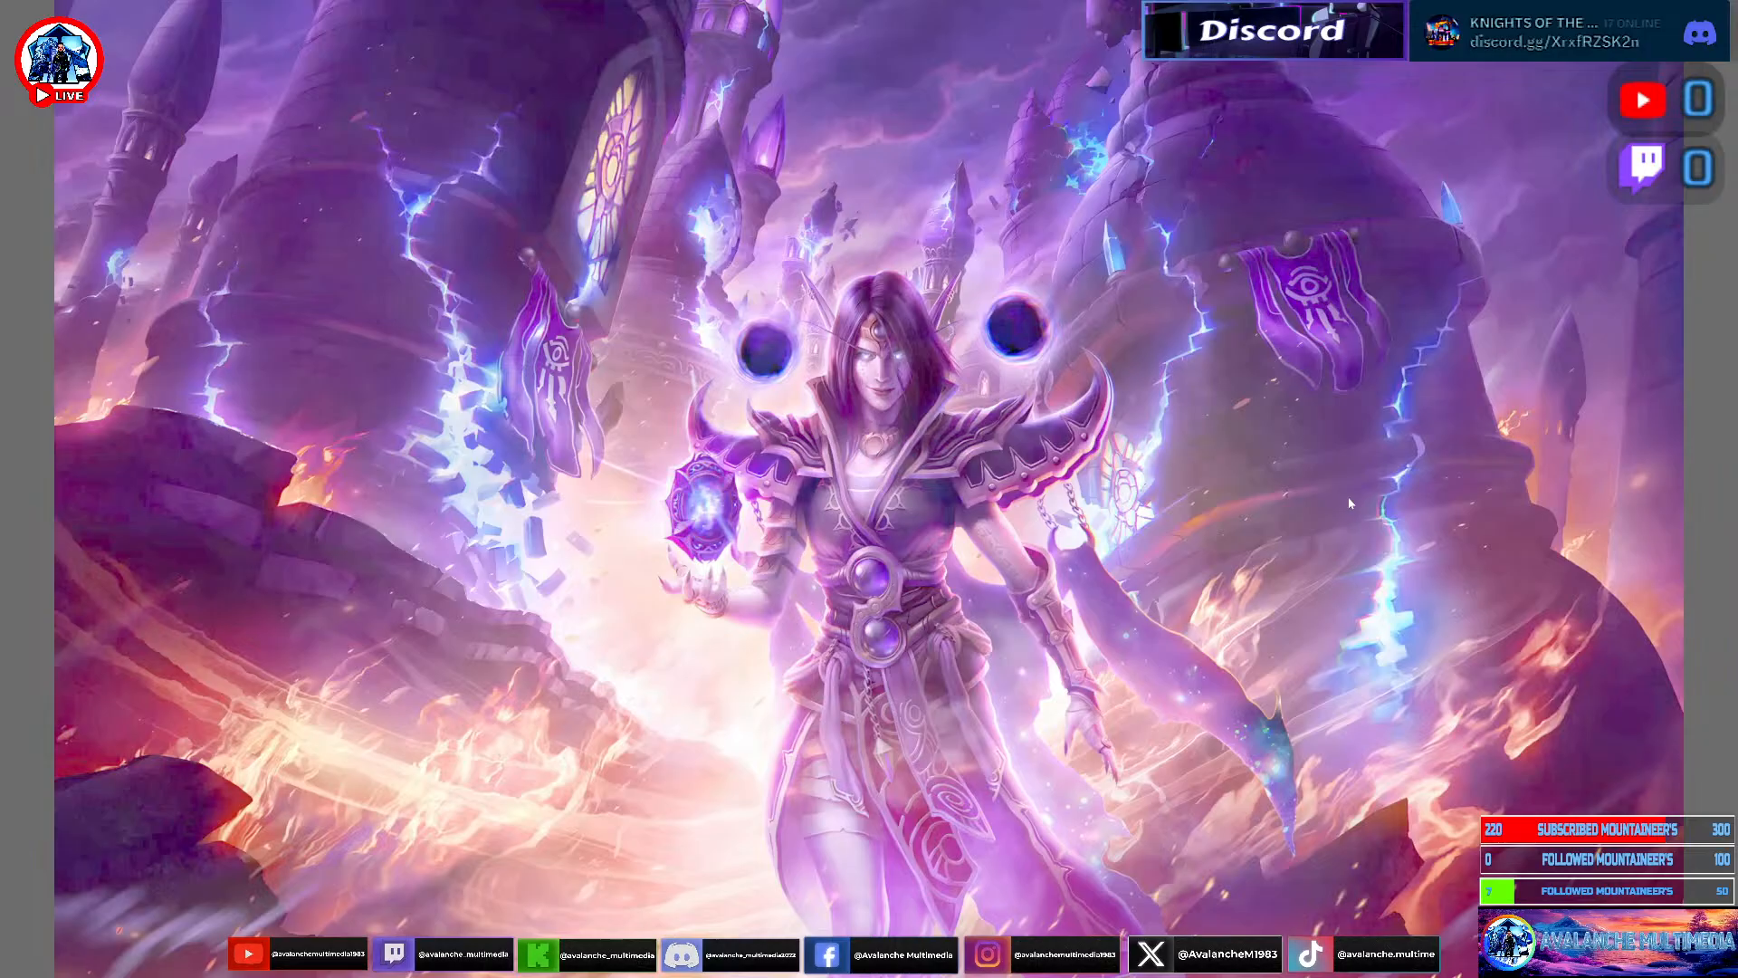
mouse_move(876, 530)
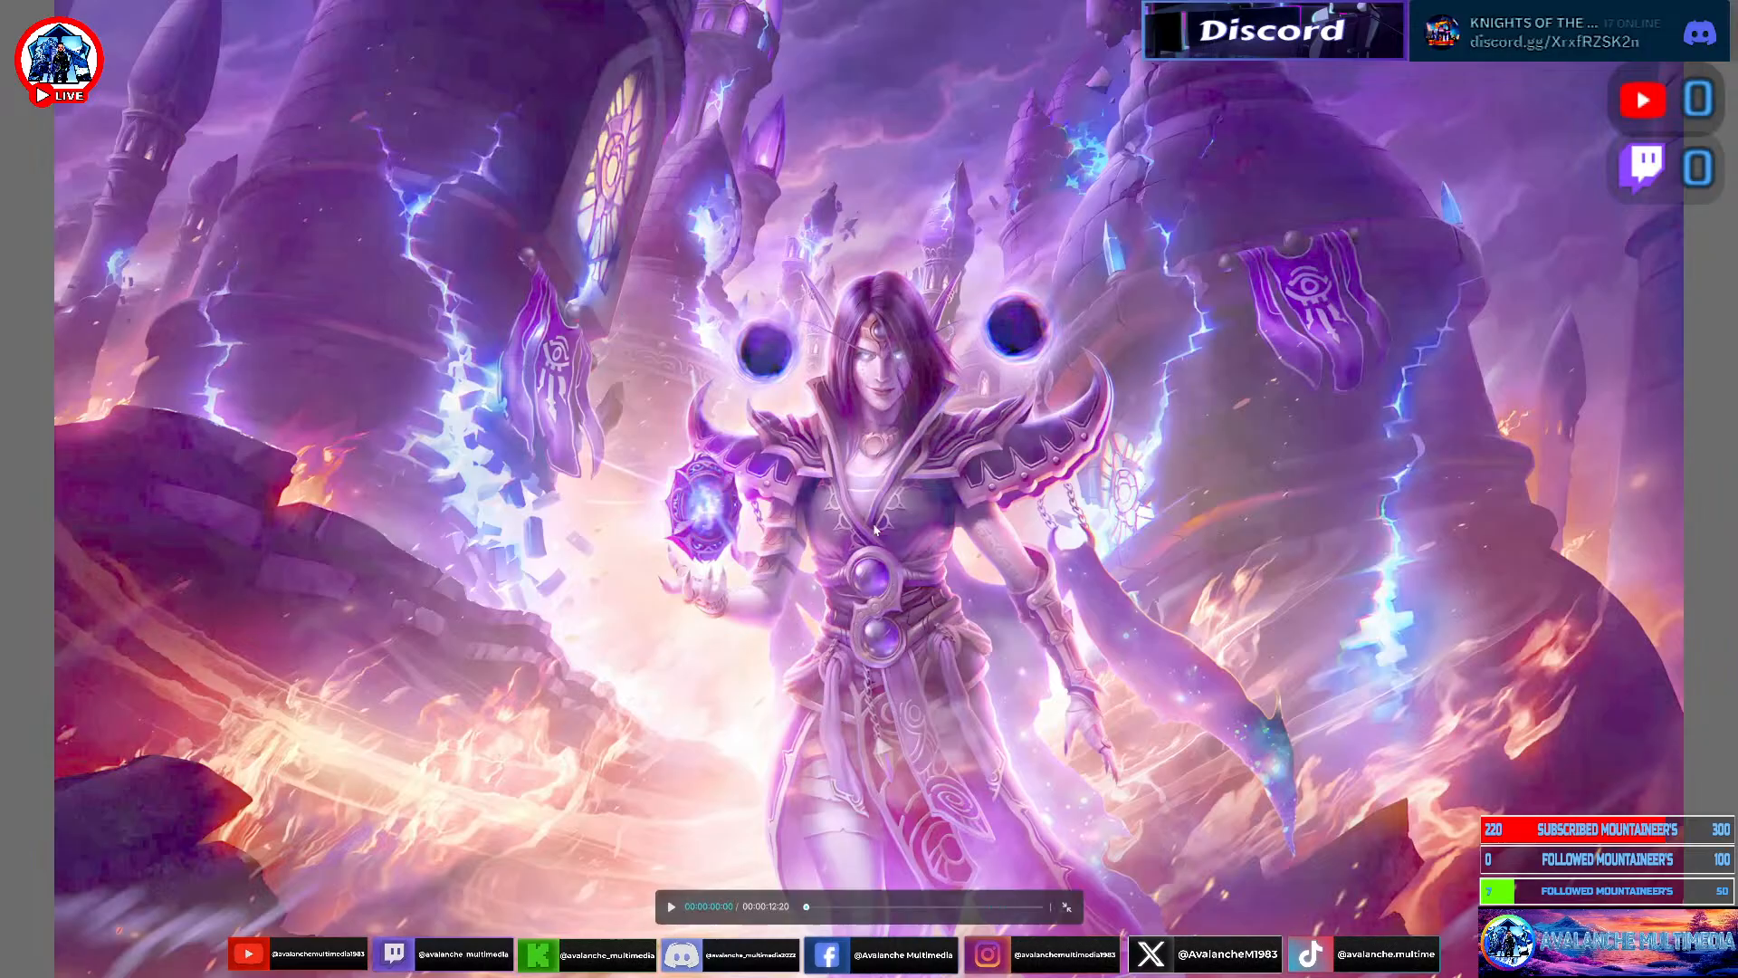
Leave the full-screen preview of the War Within background video
click(1063, 905)
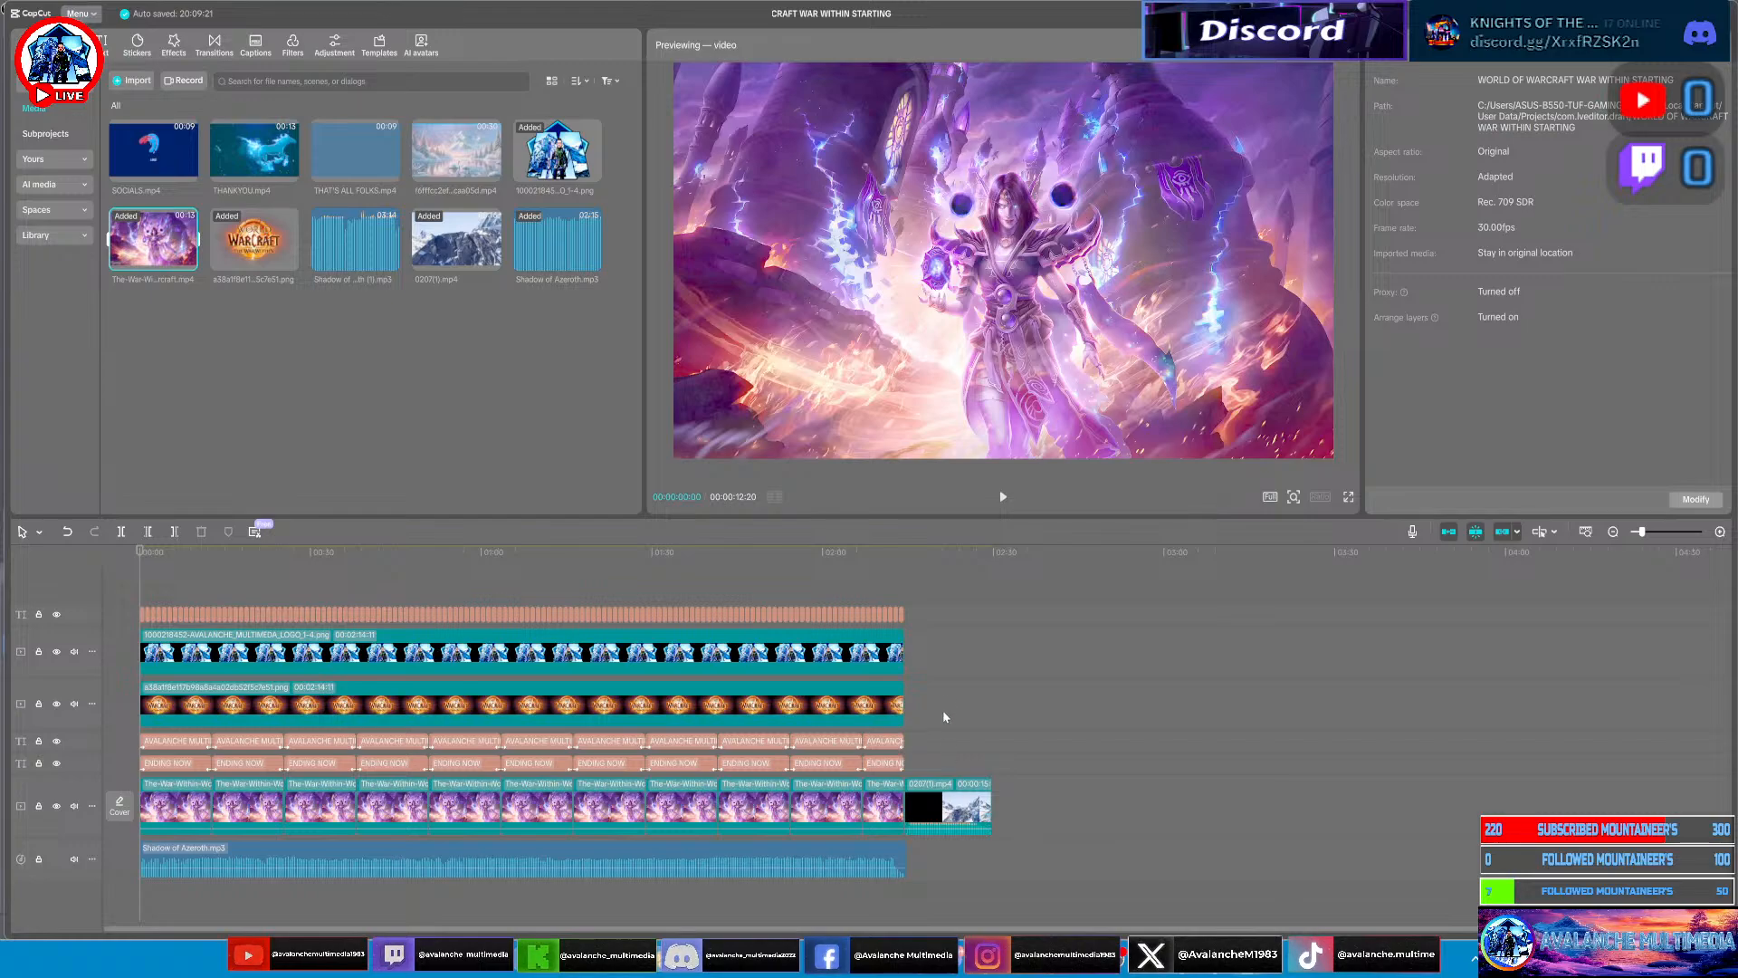
click(619, 706)
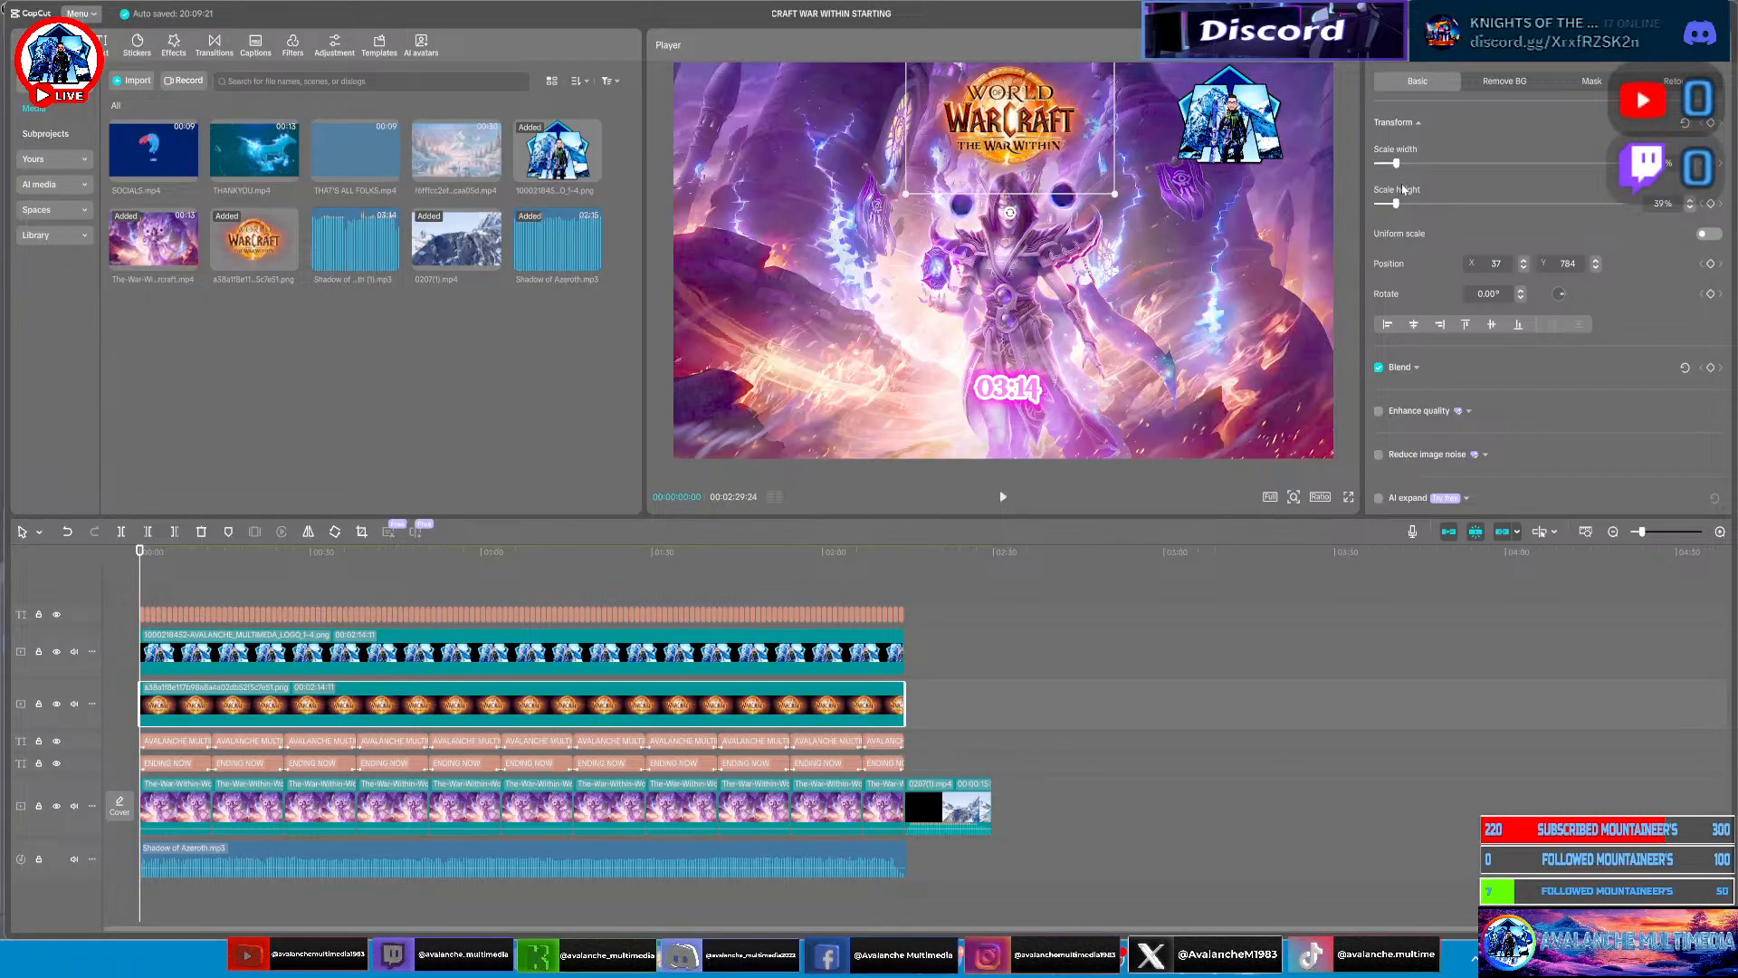
click(1712, 236)
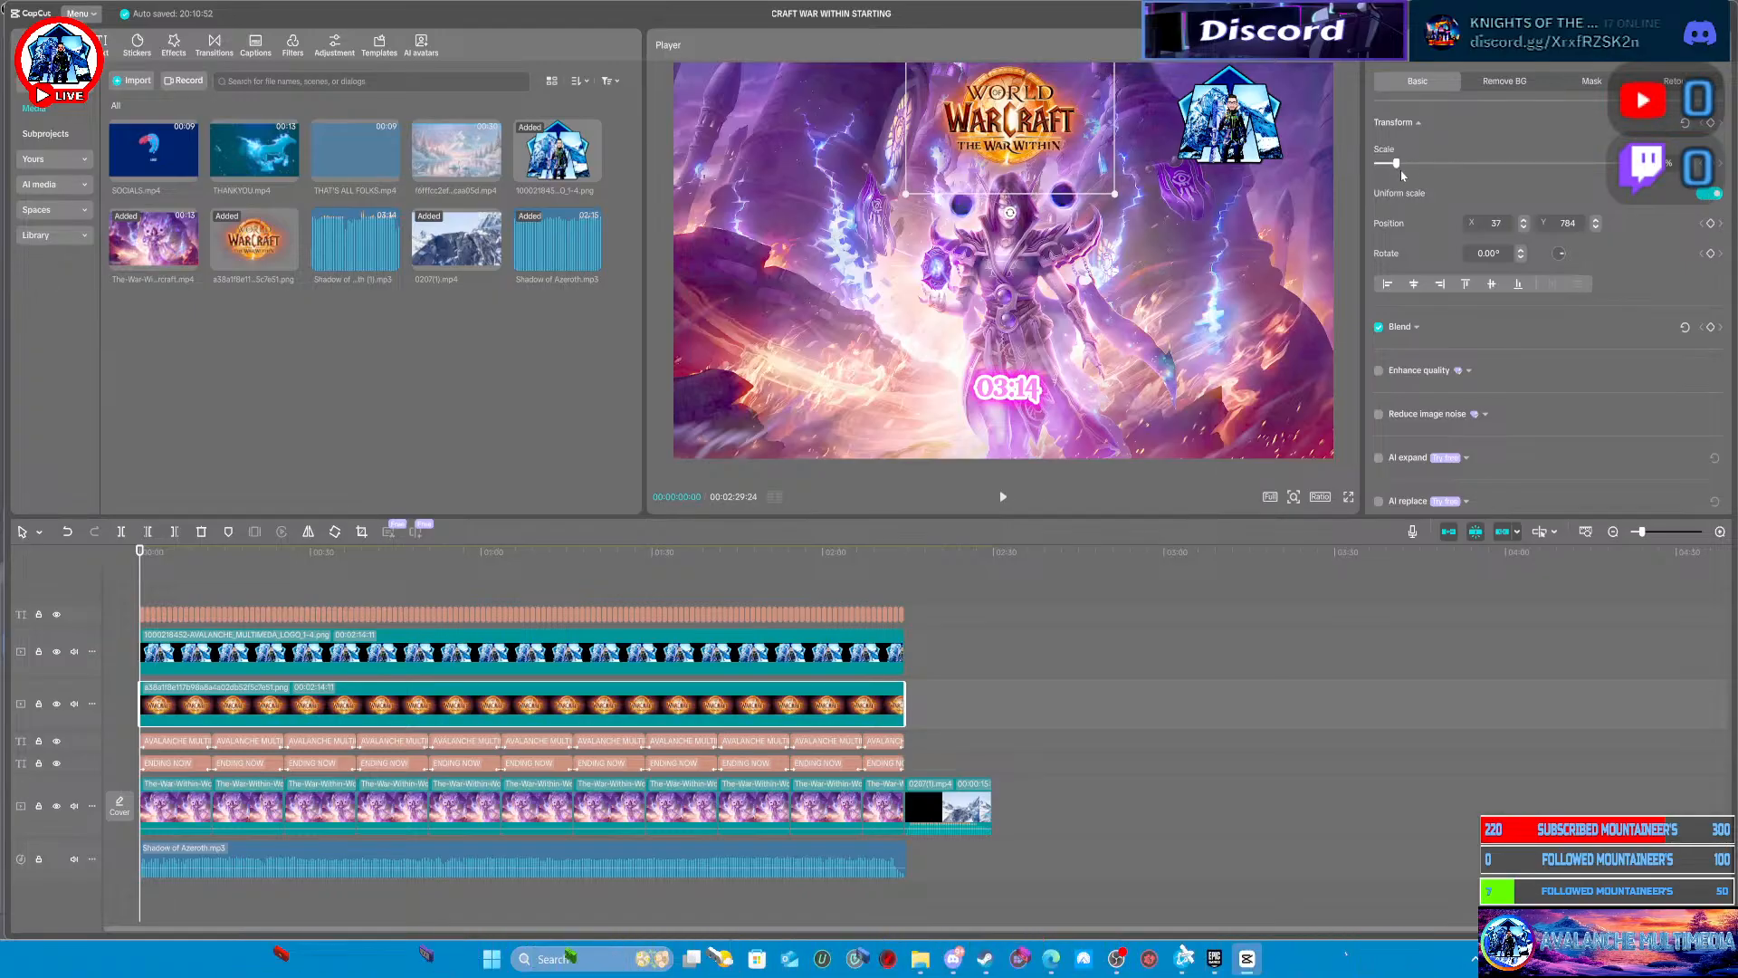
click(1707, 194)
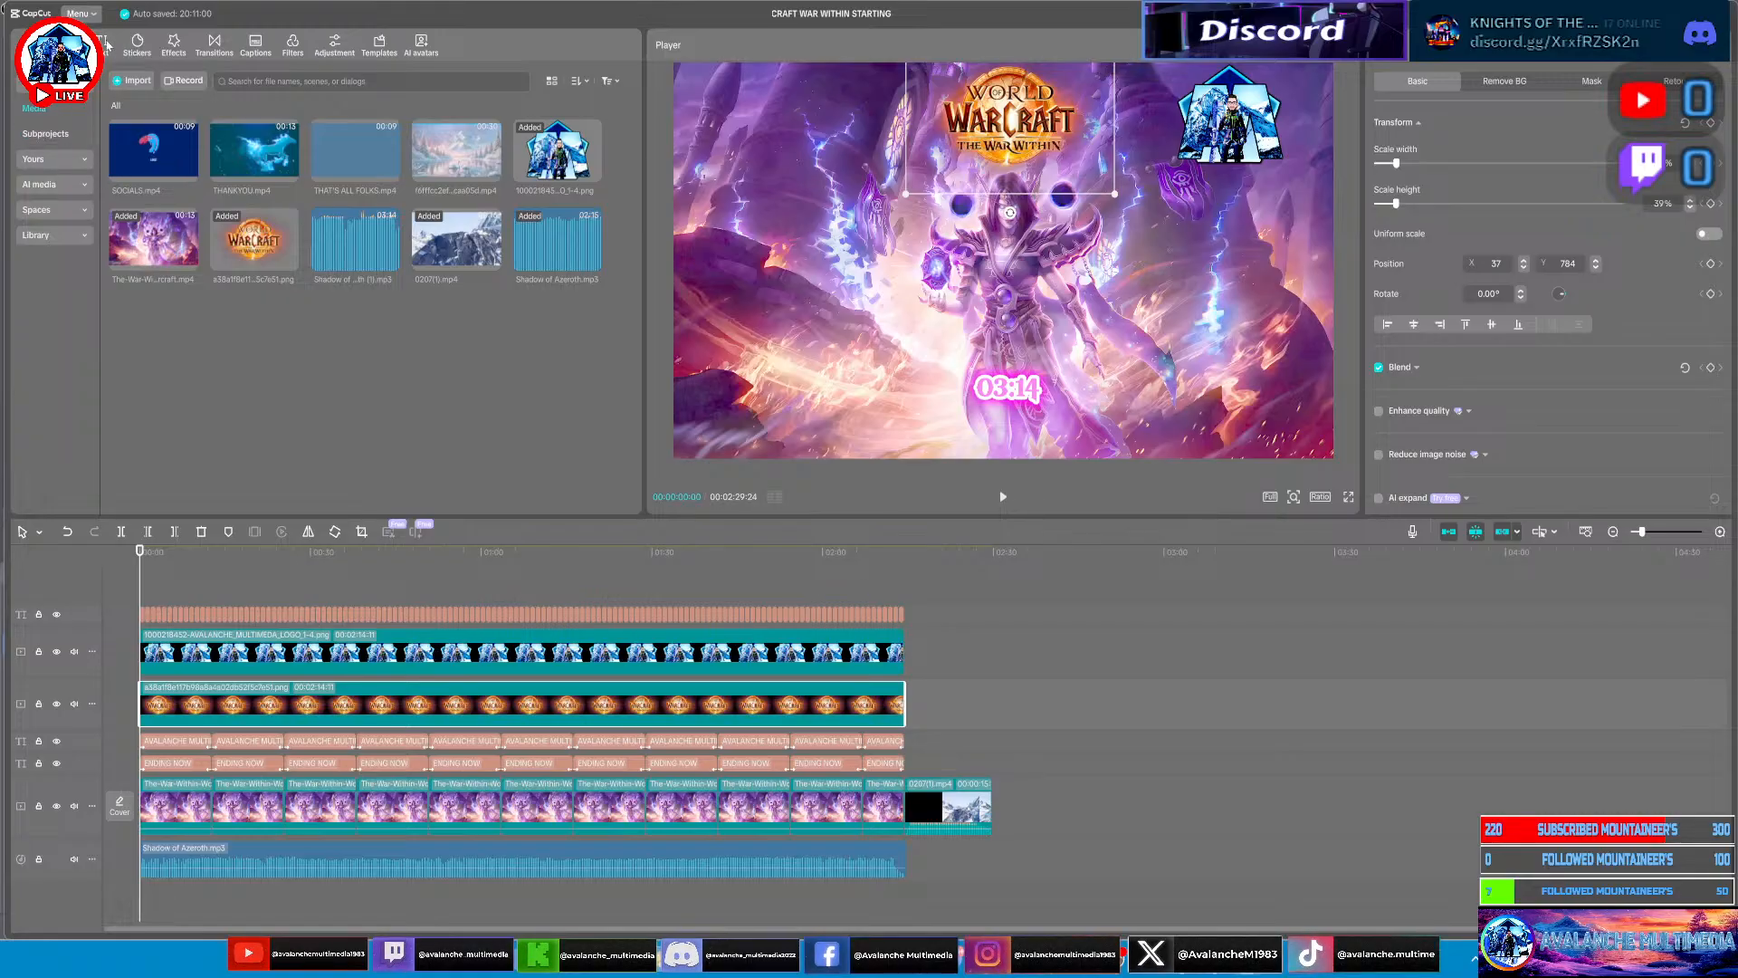
Open the AI-generated section of the text templates
click(108, 42)
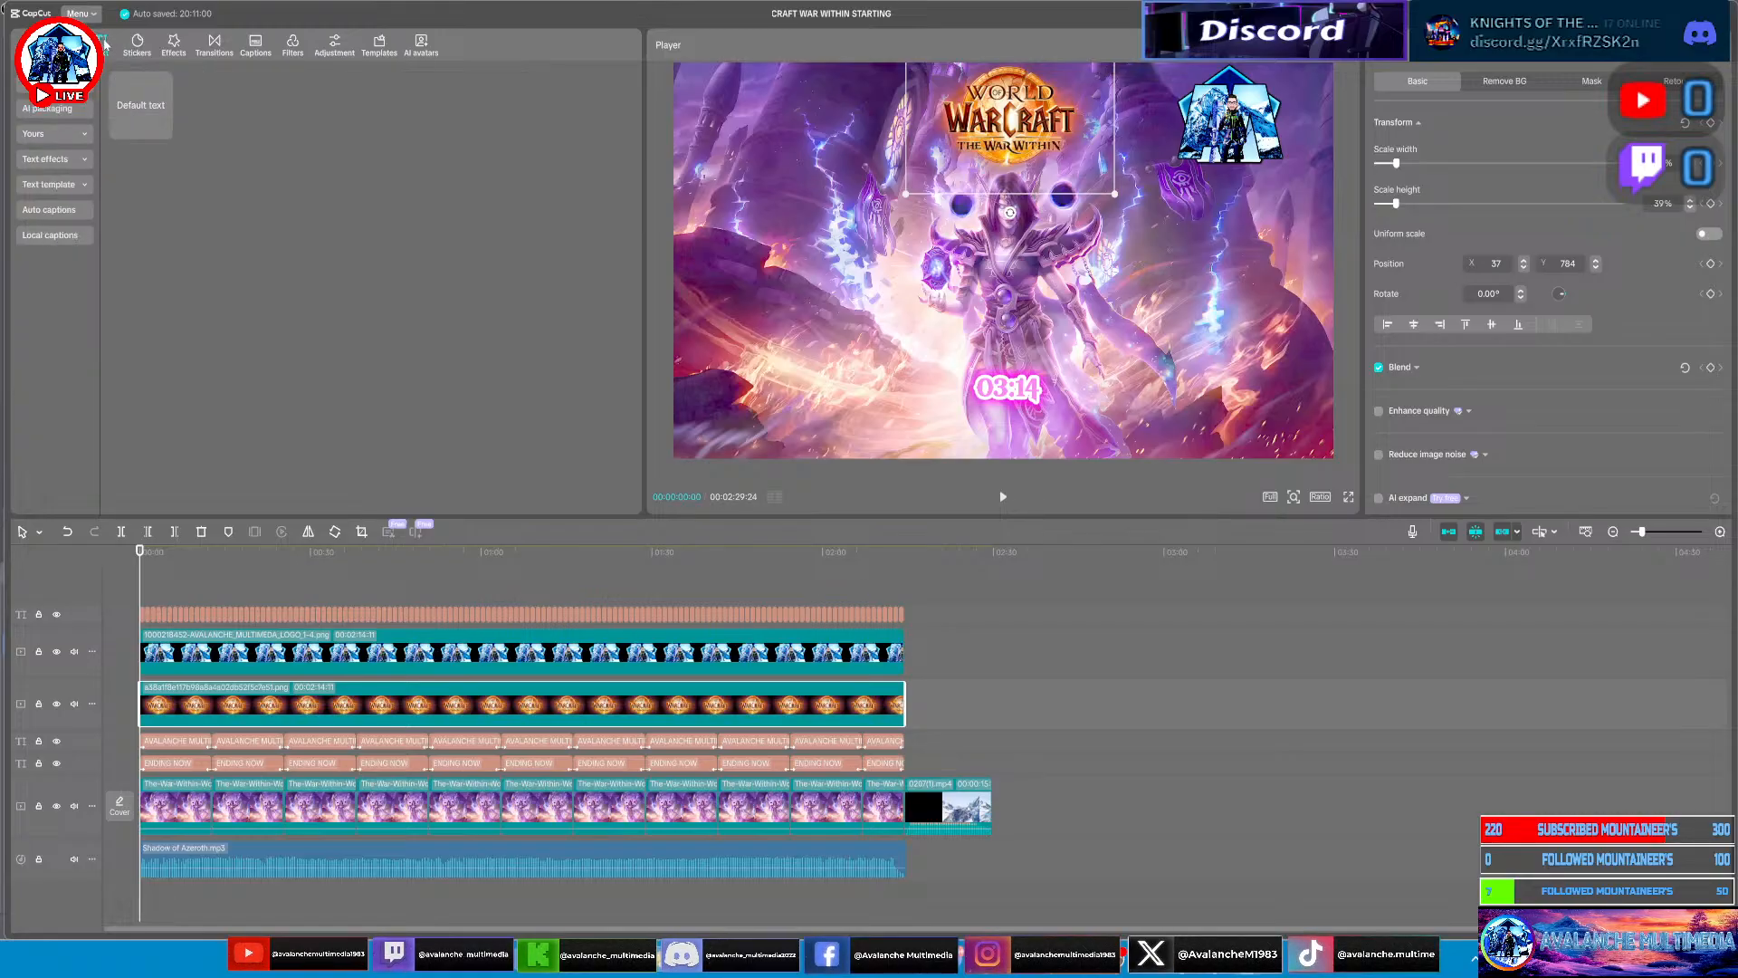
click(84, 159)
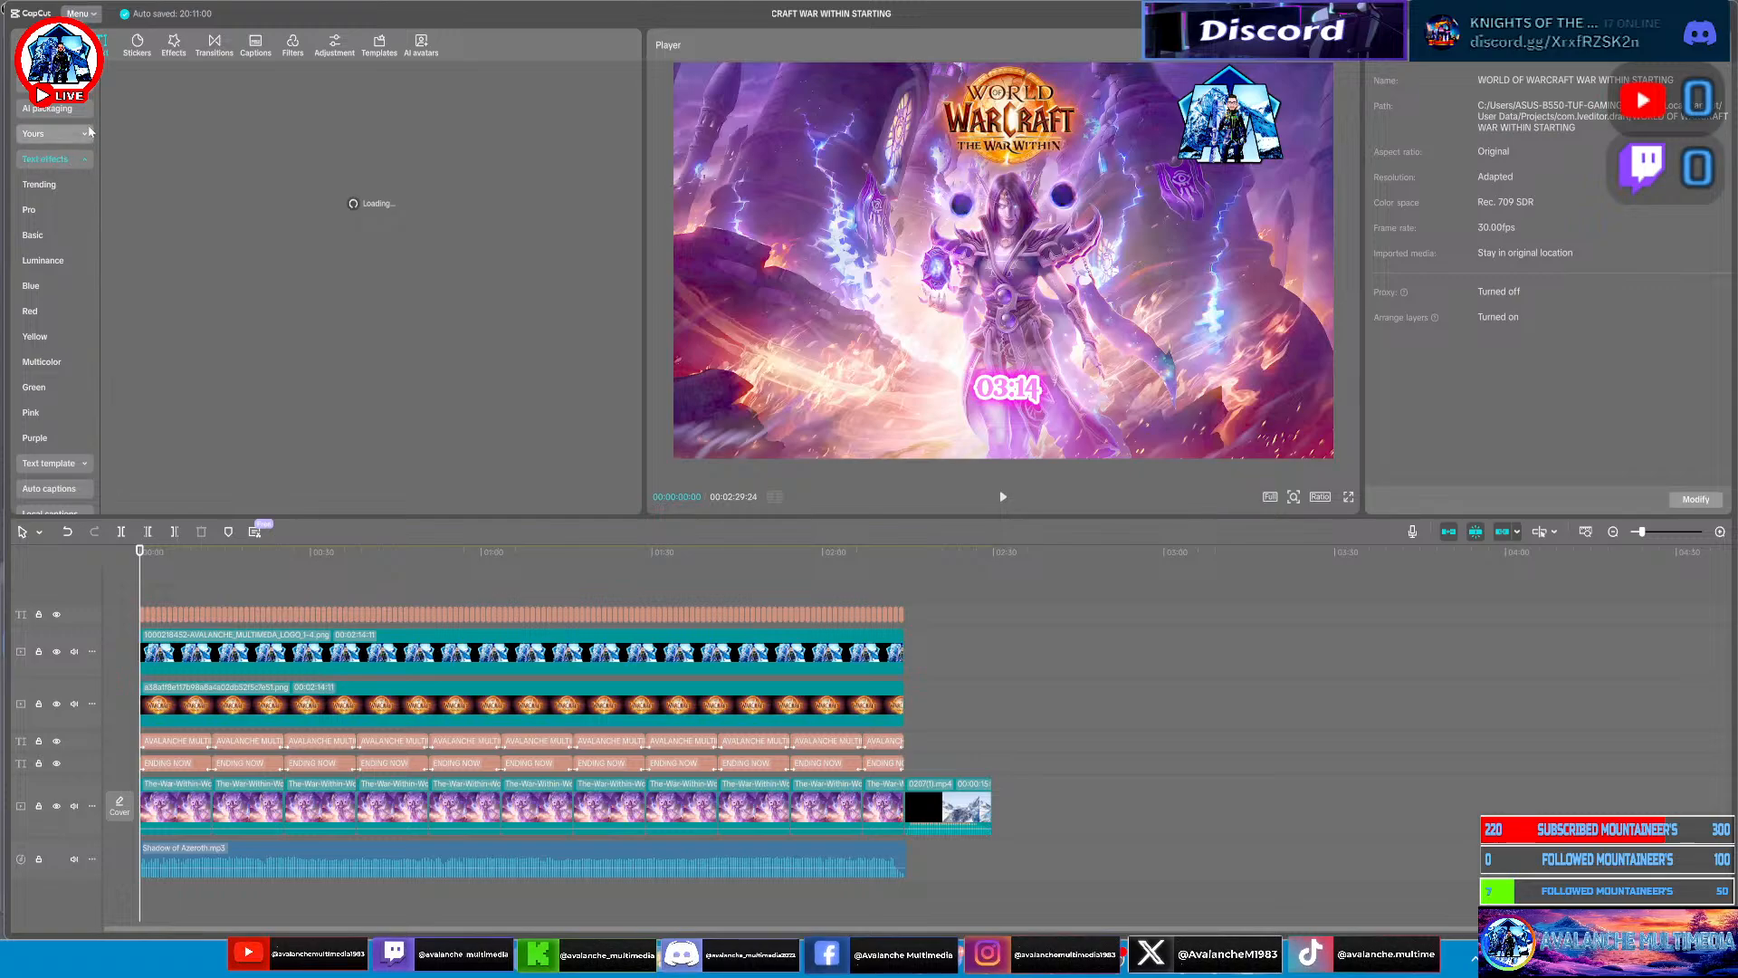
click(88, 135)
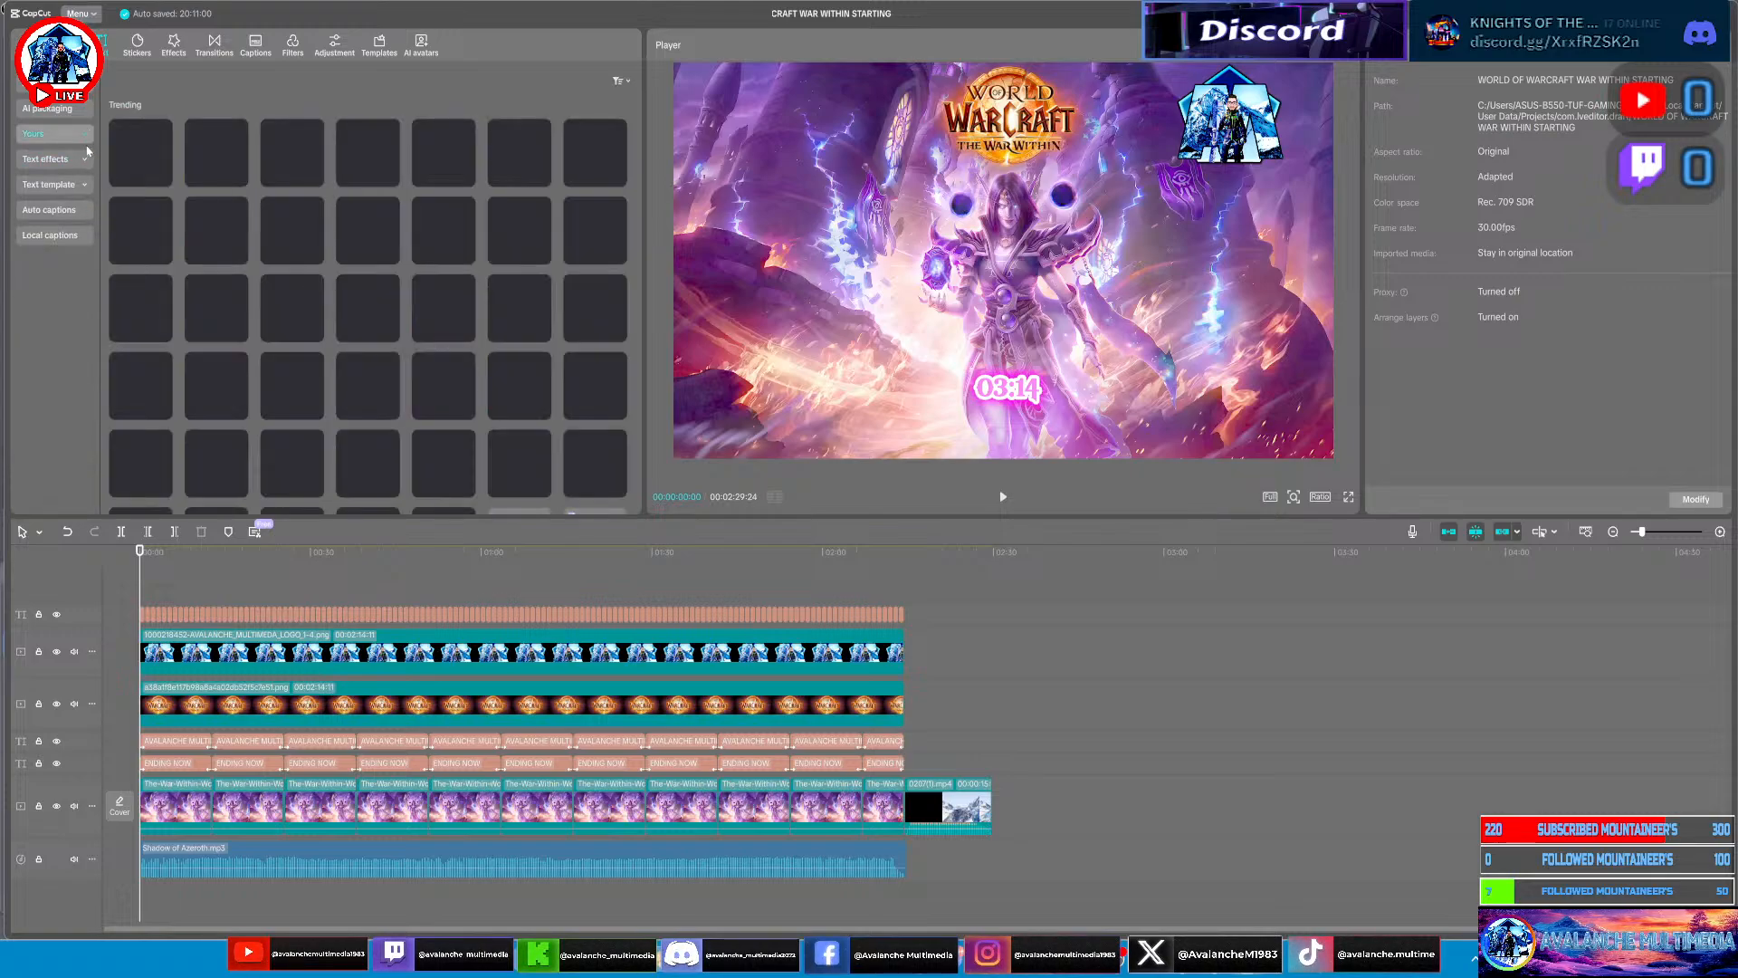
click(88, 135)
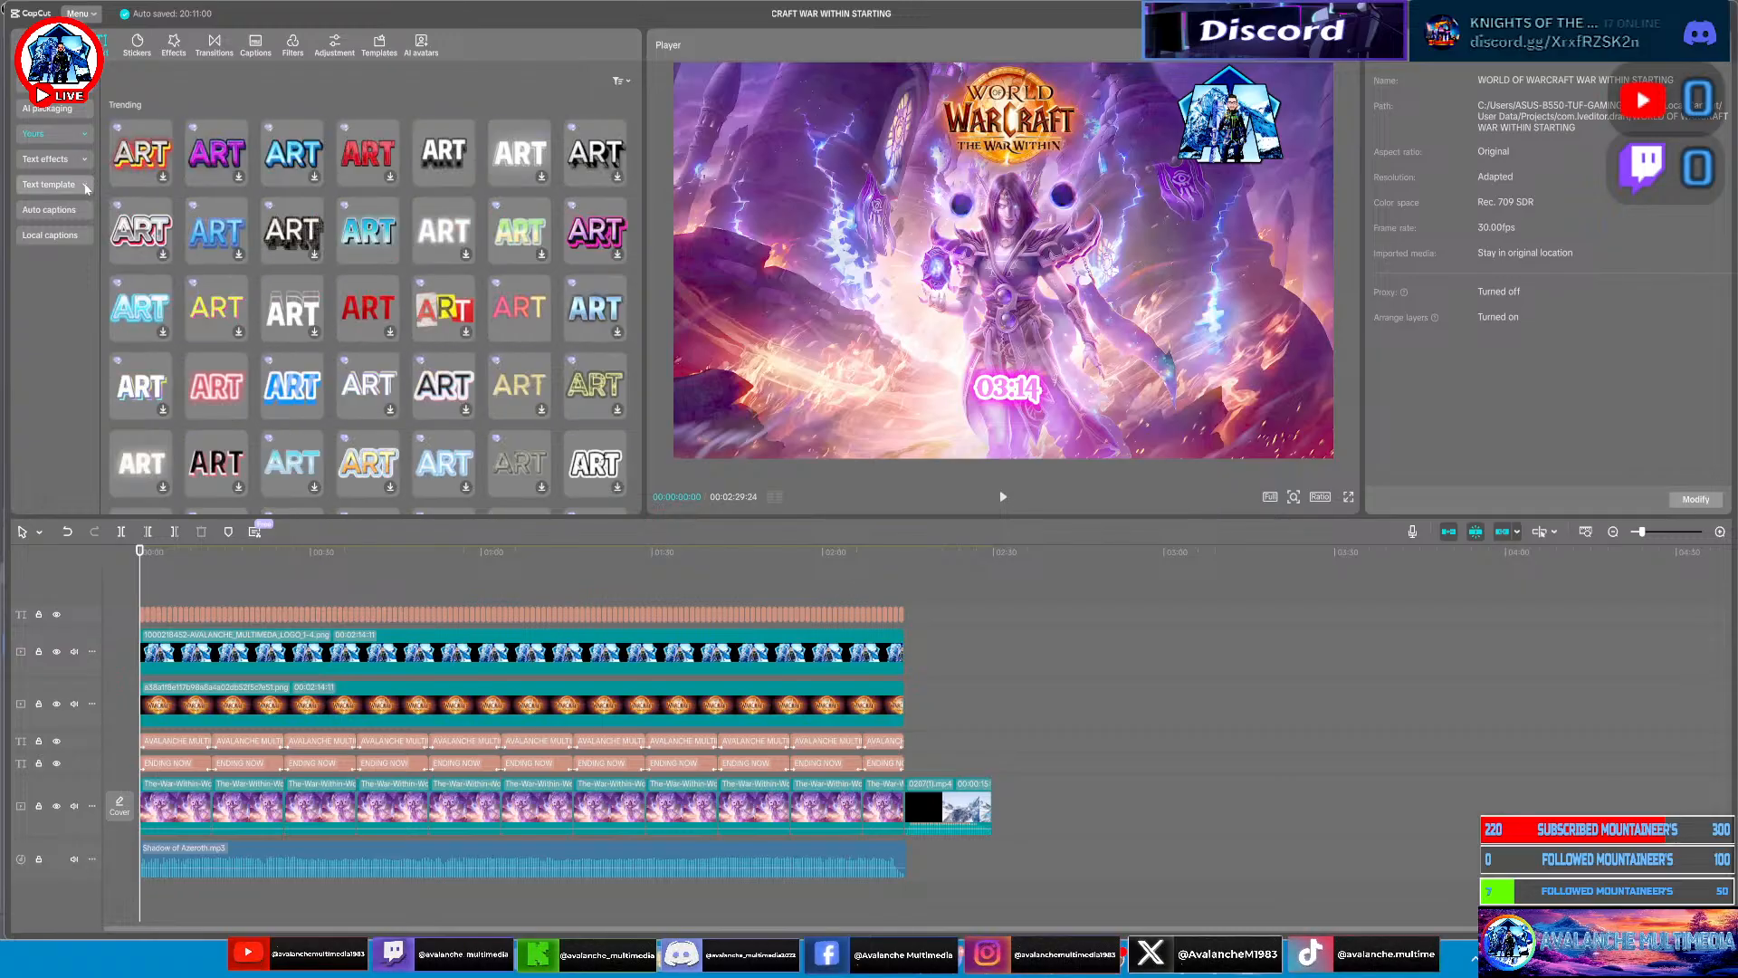
click(88, 186)
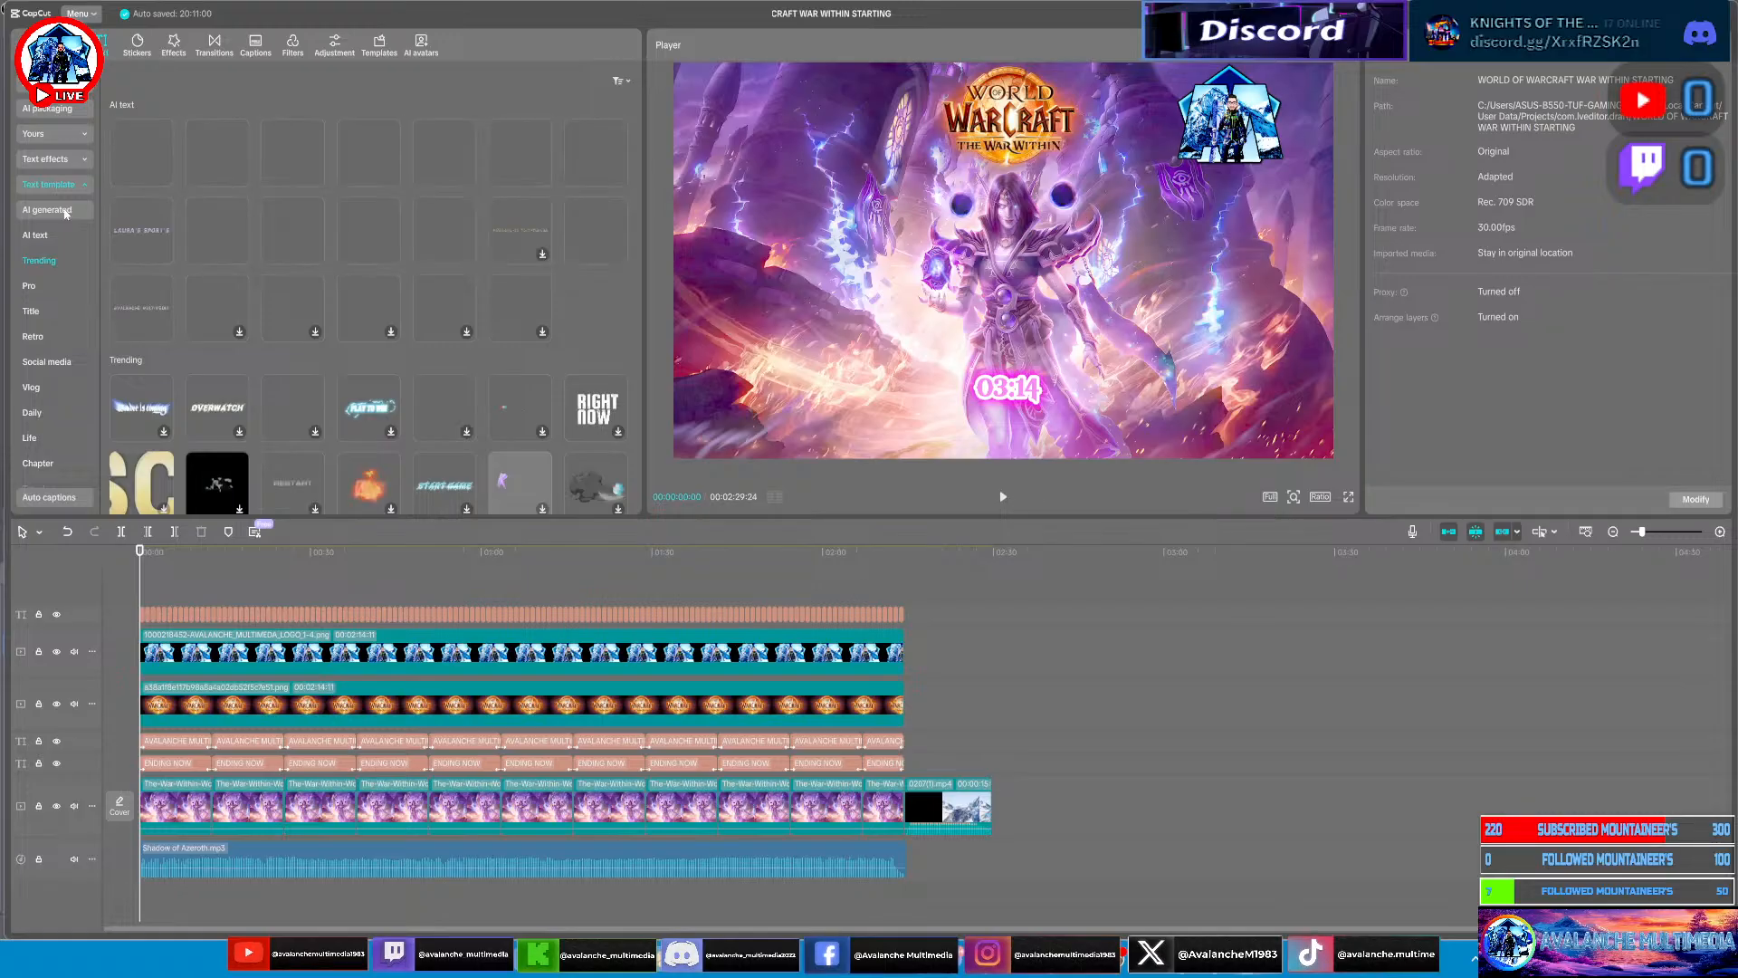
click(65, 212)
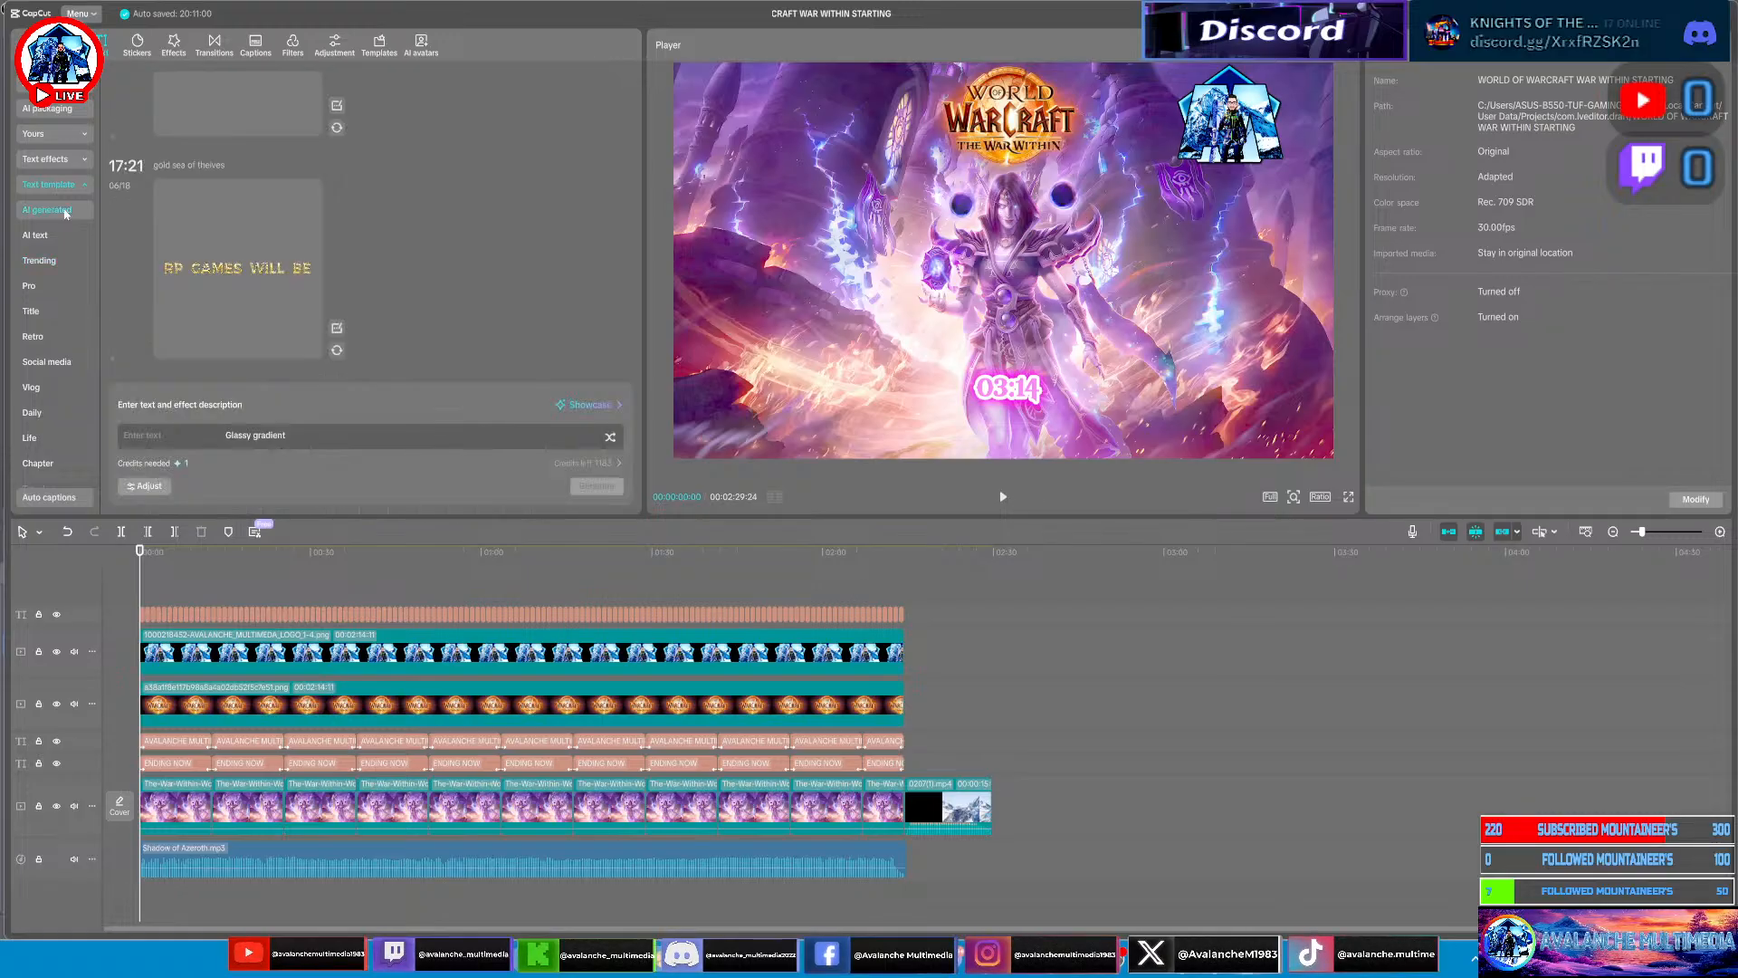
mouse_move(262, 276)
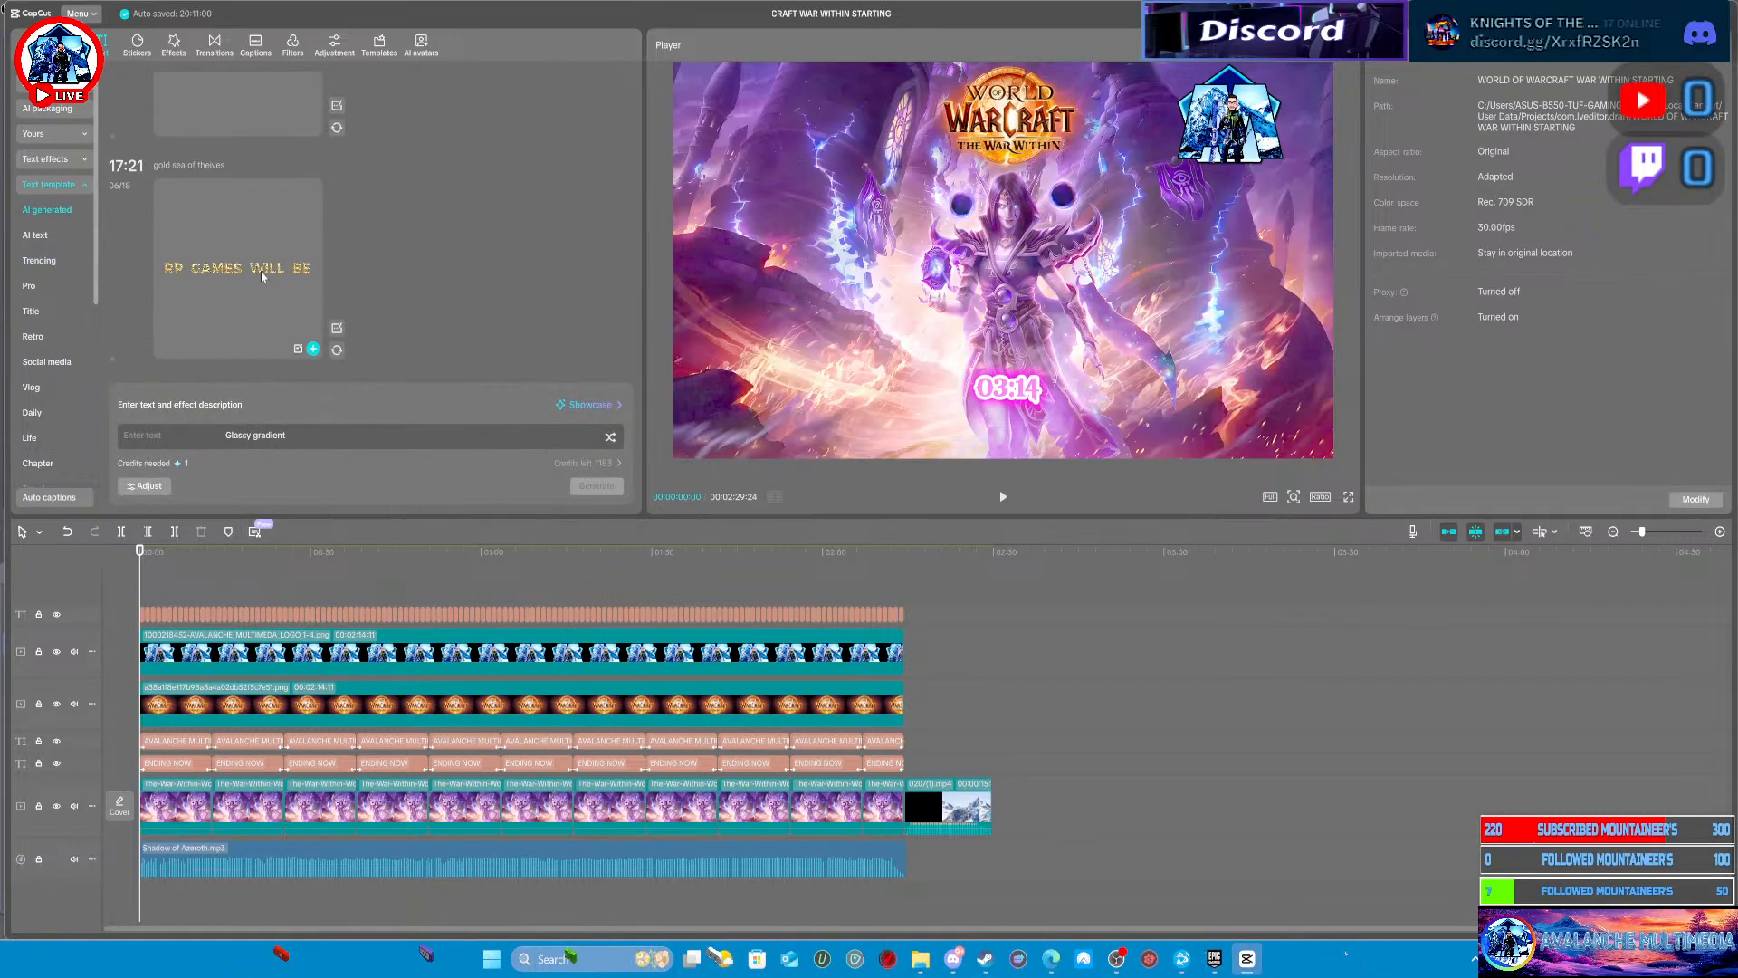
Enter "STARTING SOON" as the wording for a new AI-generated text template
click(318, 439)
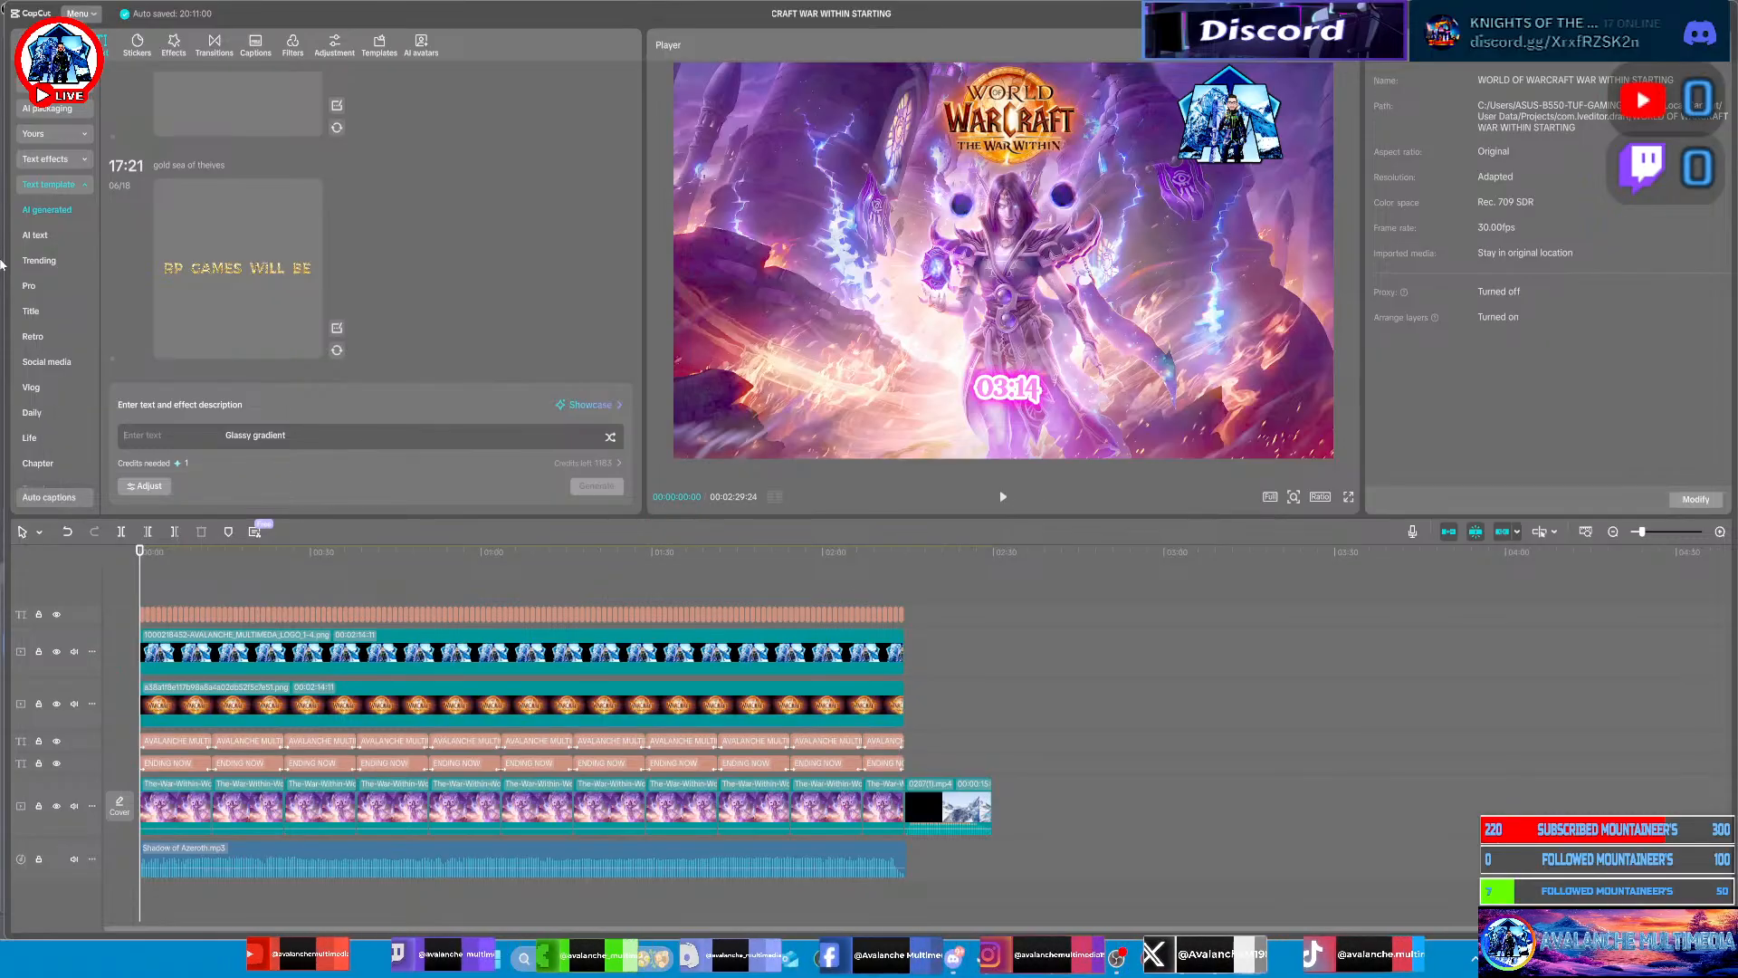
text(S)
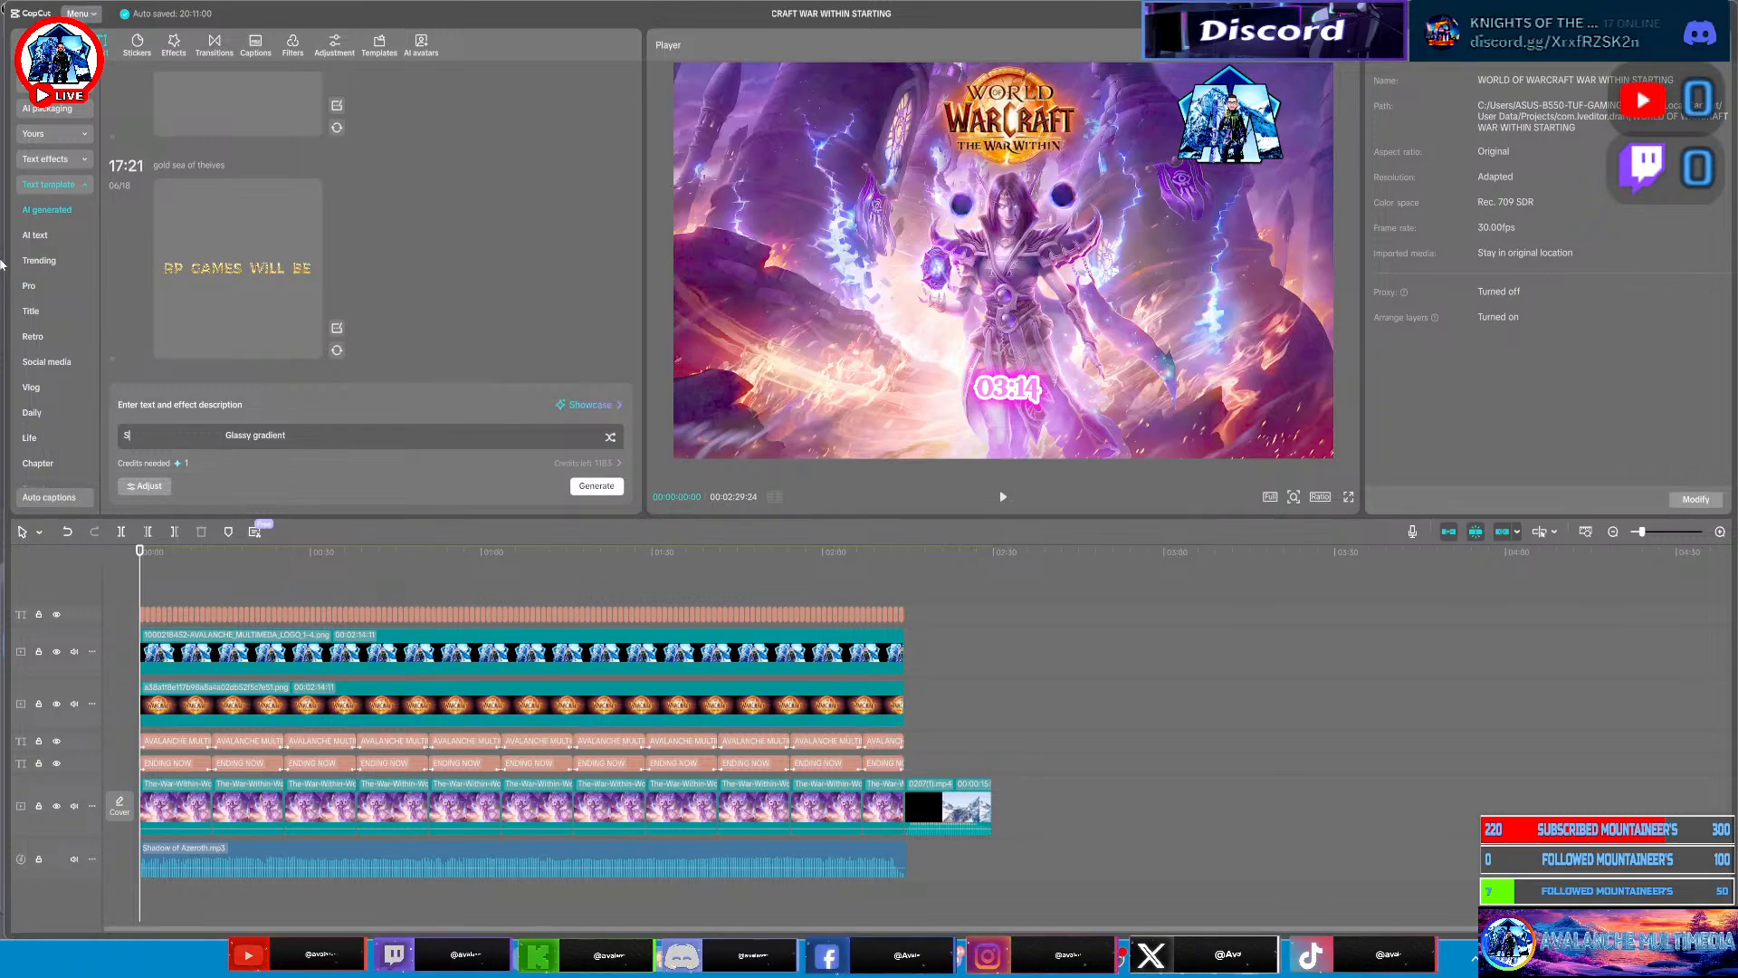
text(TA)
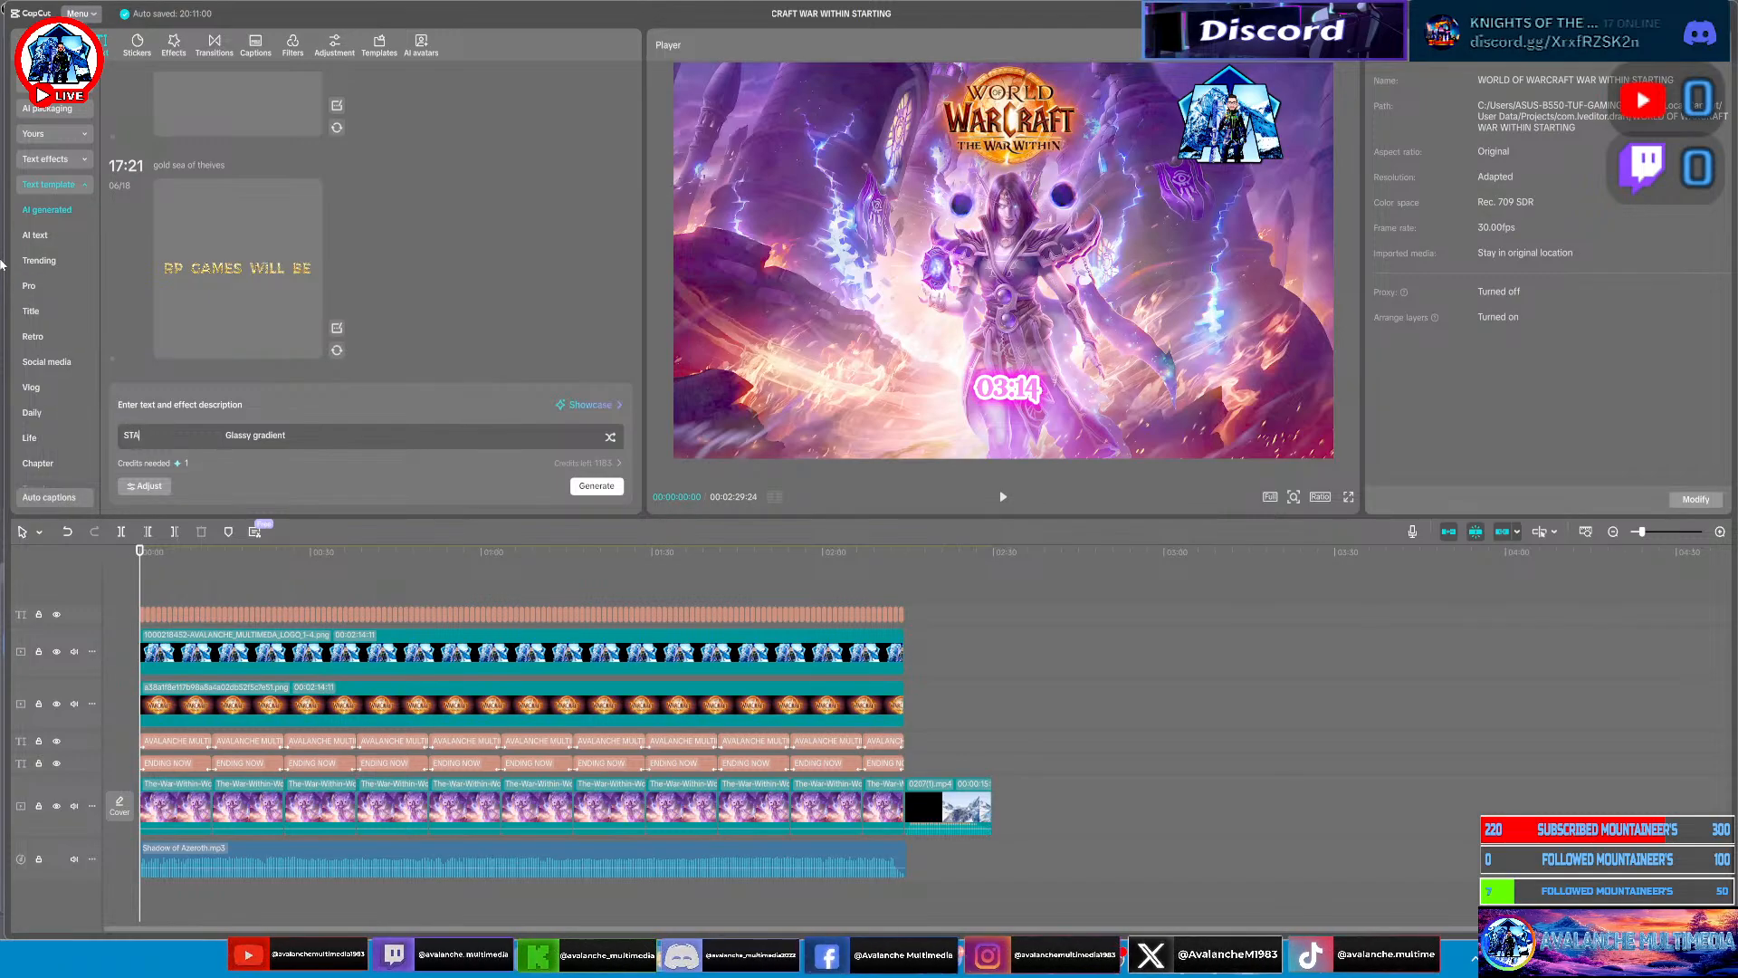
text(RTING SOON)
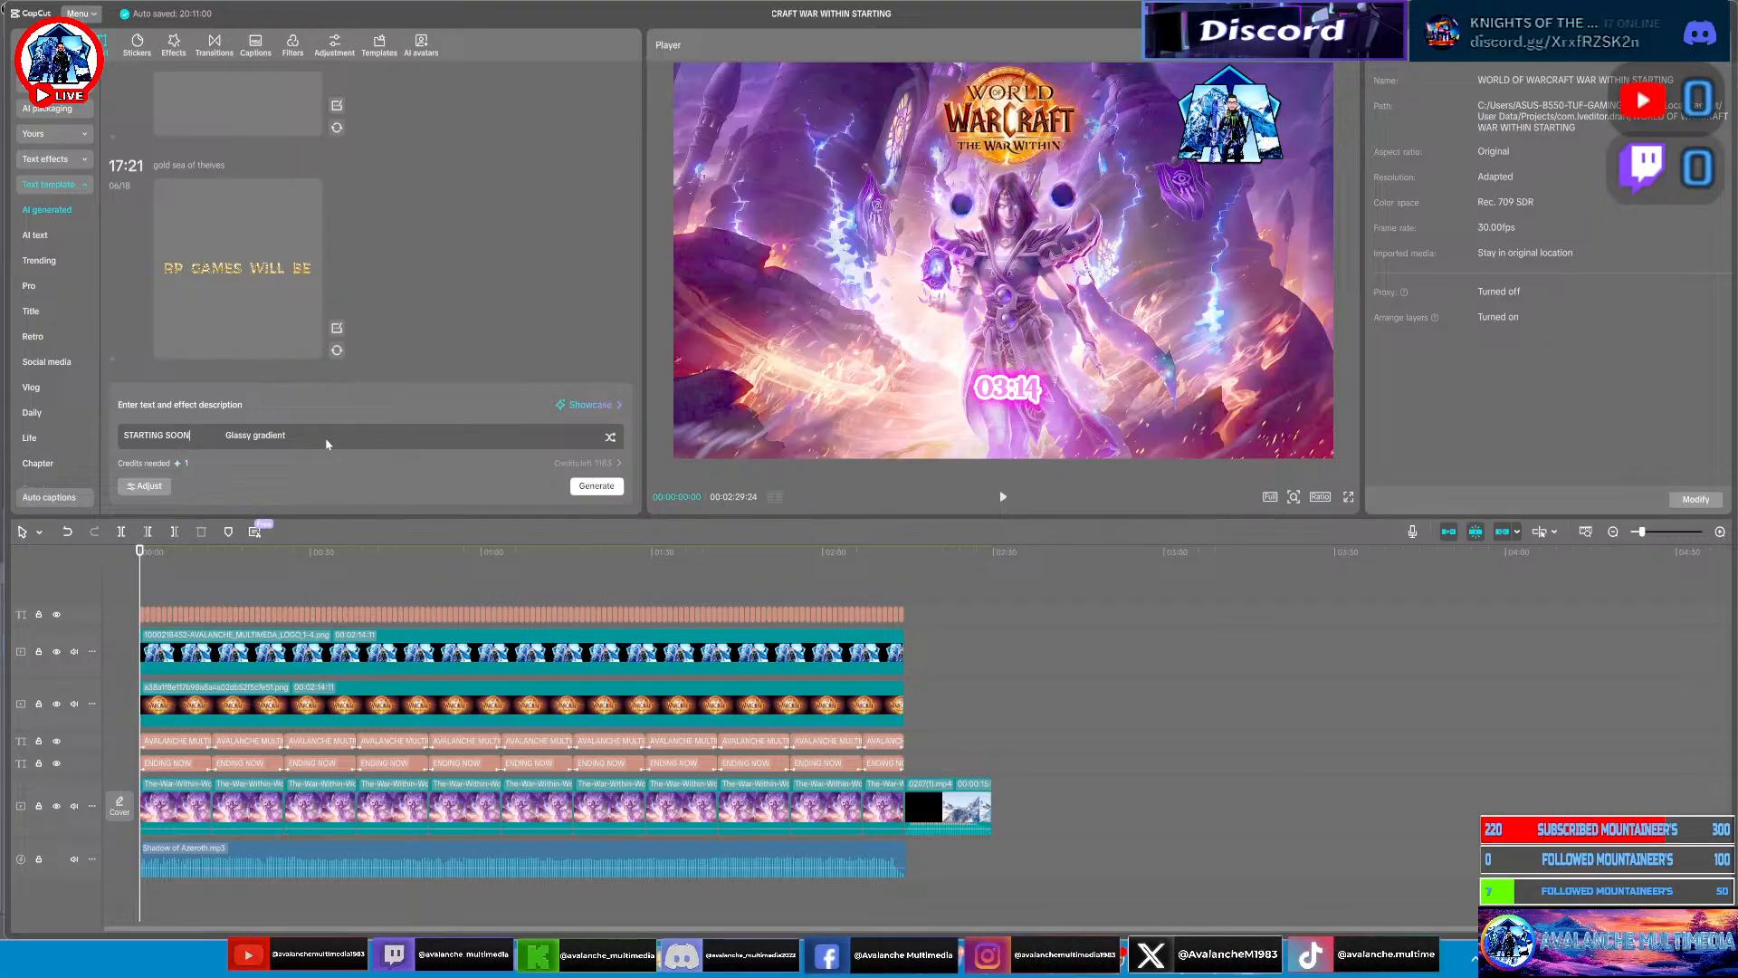
Replace the text effect description with "WORLD OF WARCRAFT"
click(297, 442)
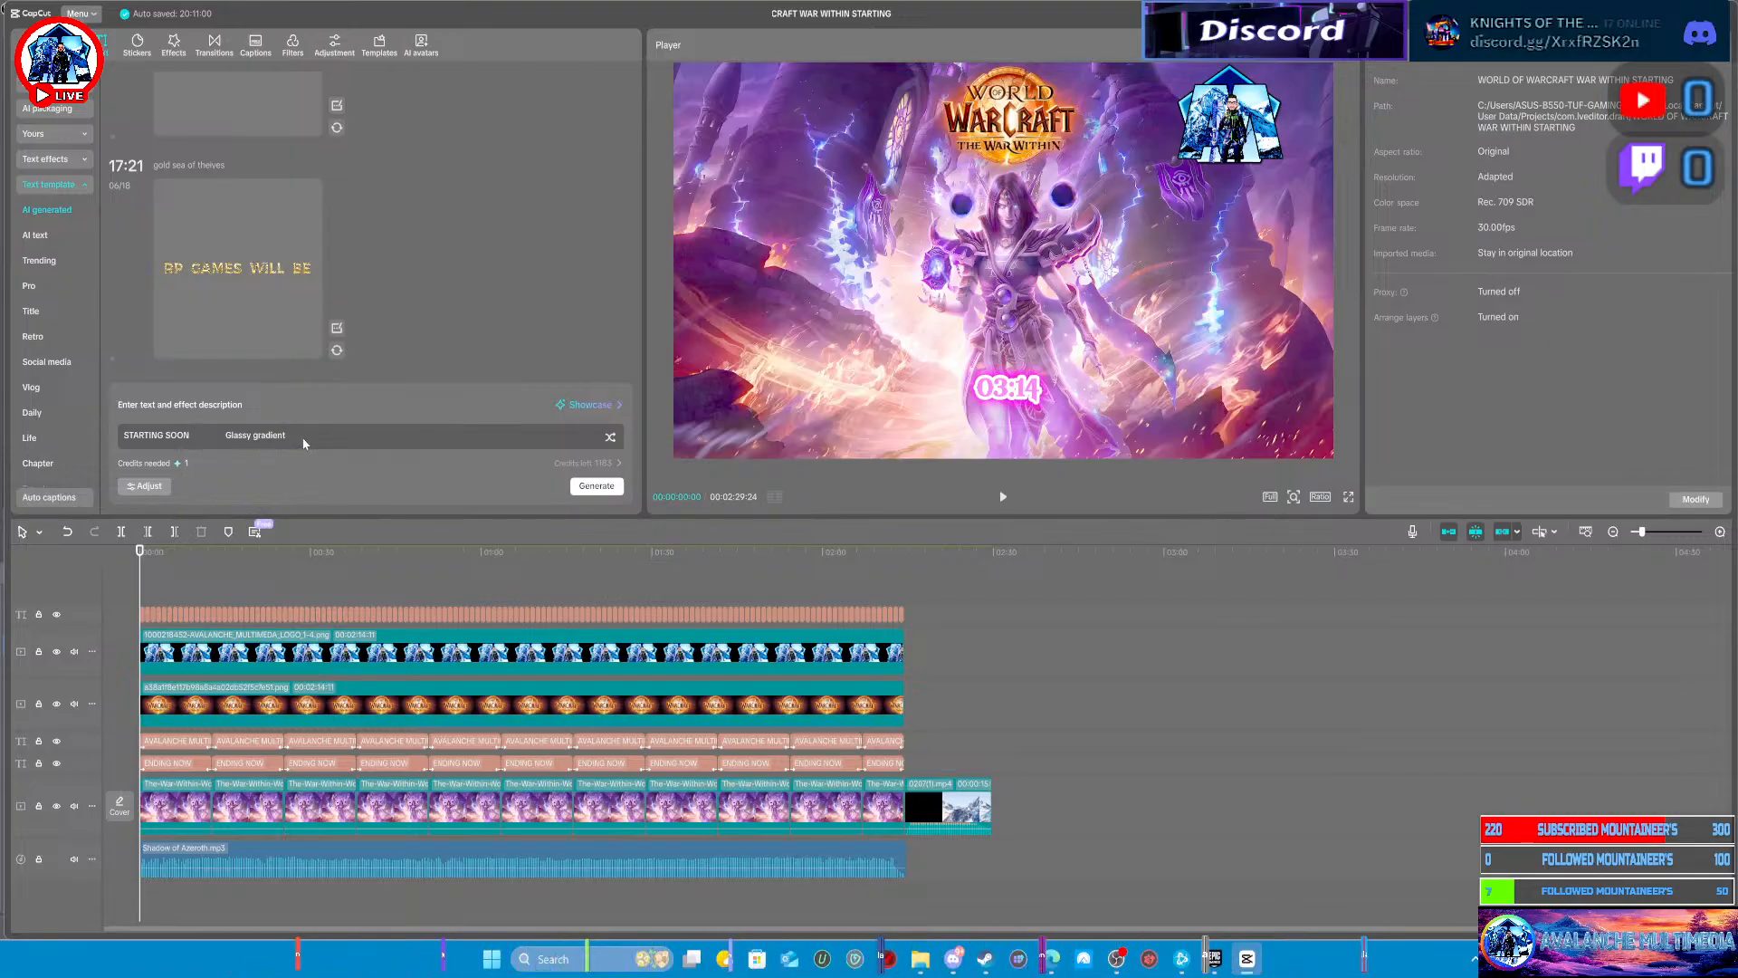
key(BackSpace)
key(BackSpace)
key(BackSpace)
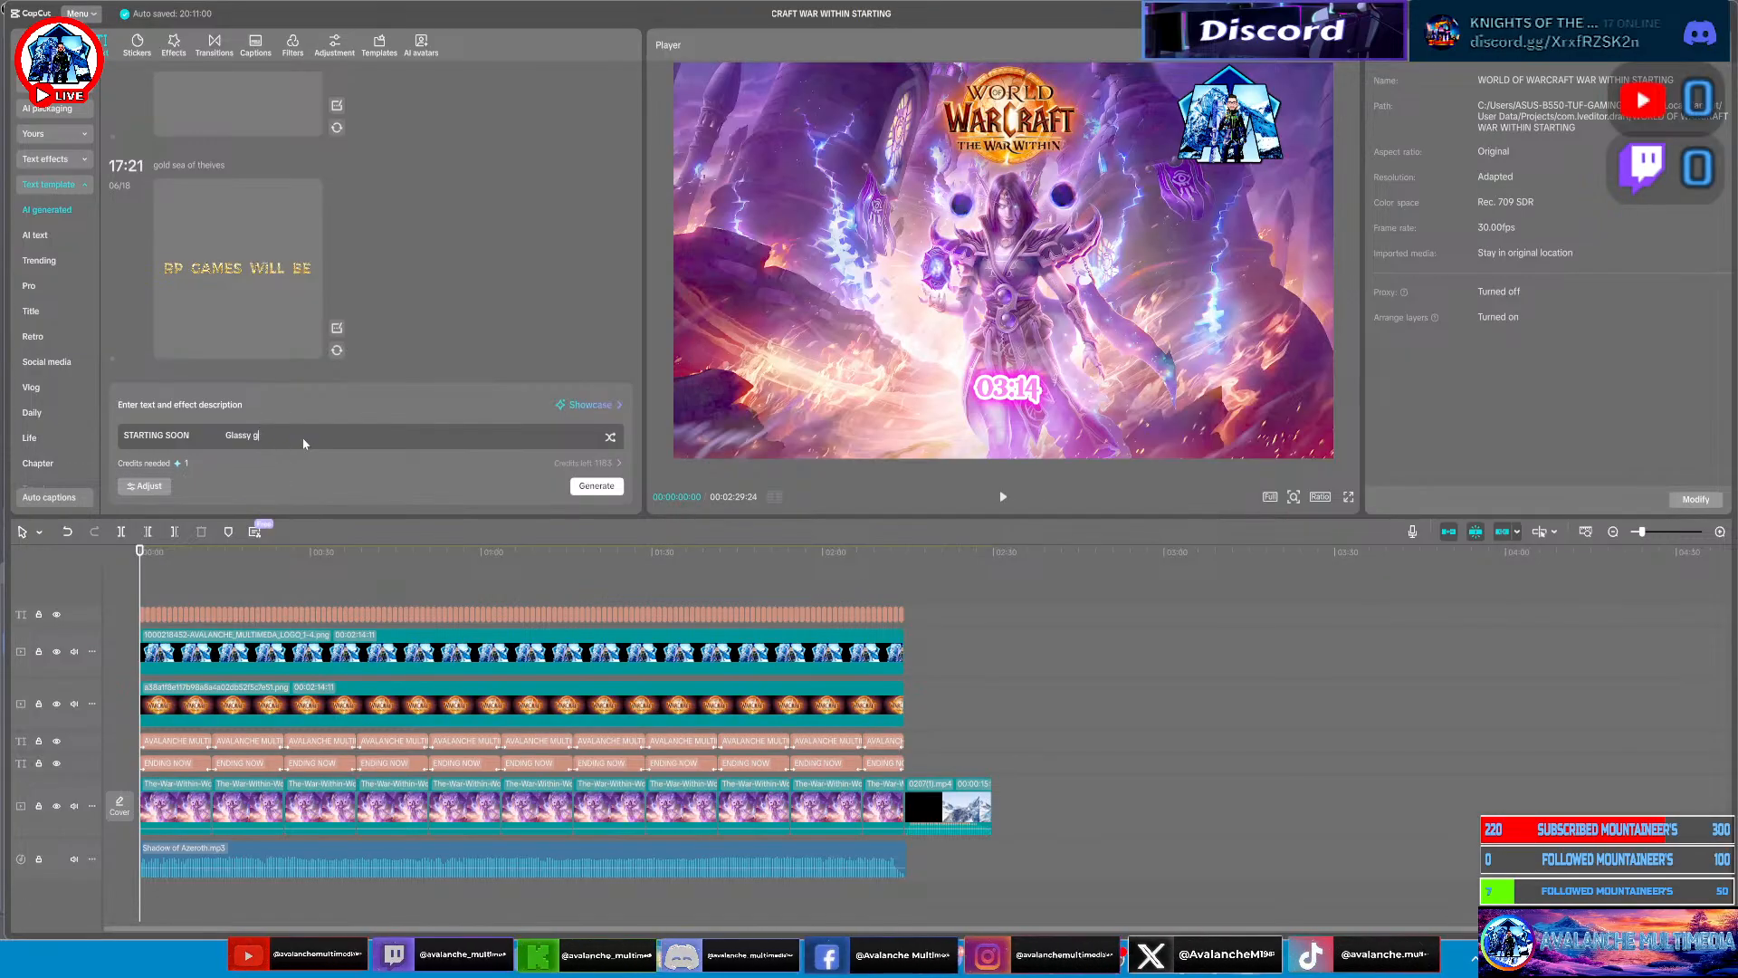
key(BackSpace)
key(BackSpace)
key(BackSpace)
key(BackSpace)
key(BackSpace)
key(BackSpace)
key(BackSpace)
key(BackSpace)
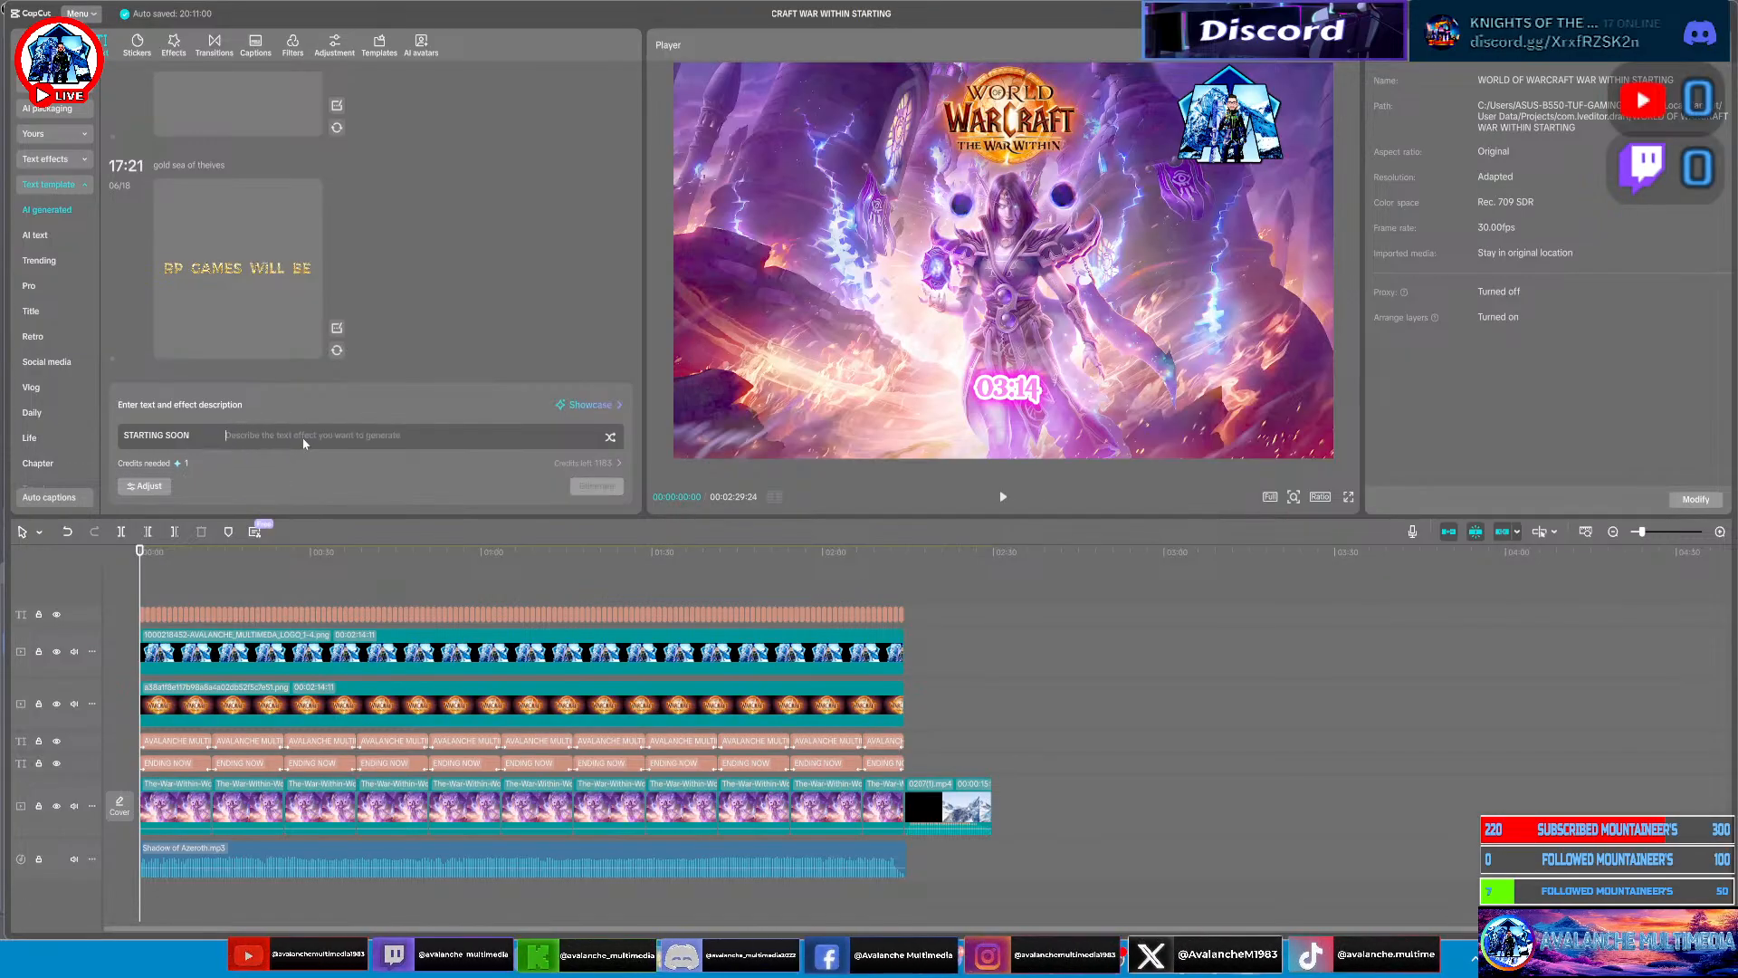
text(WO)
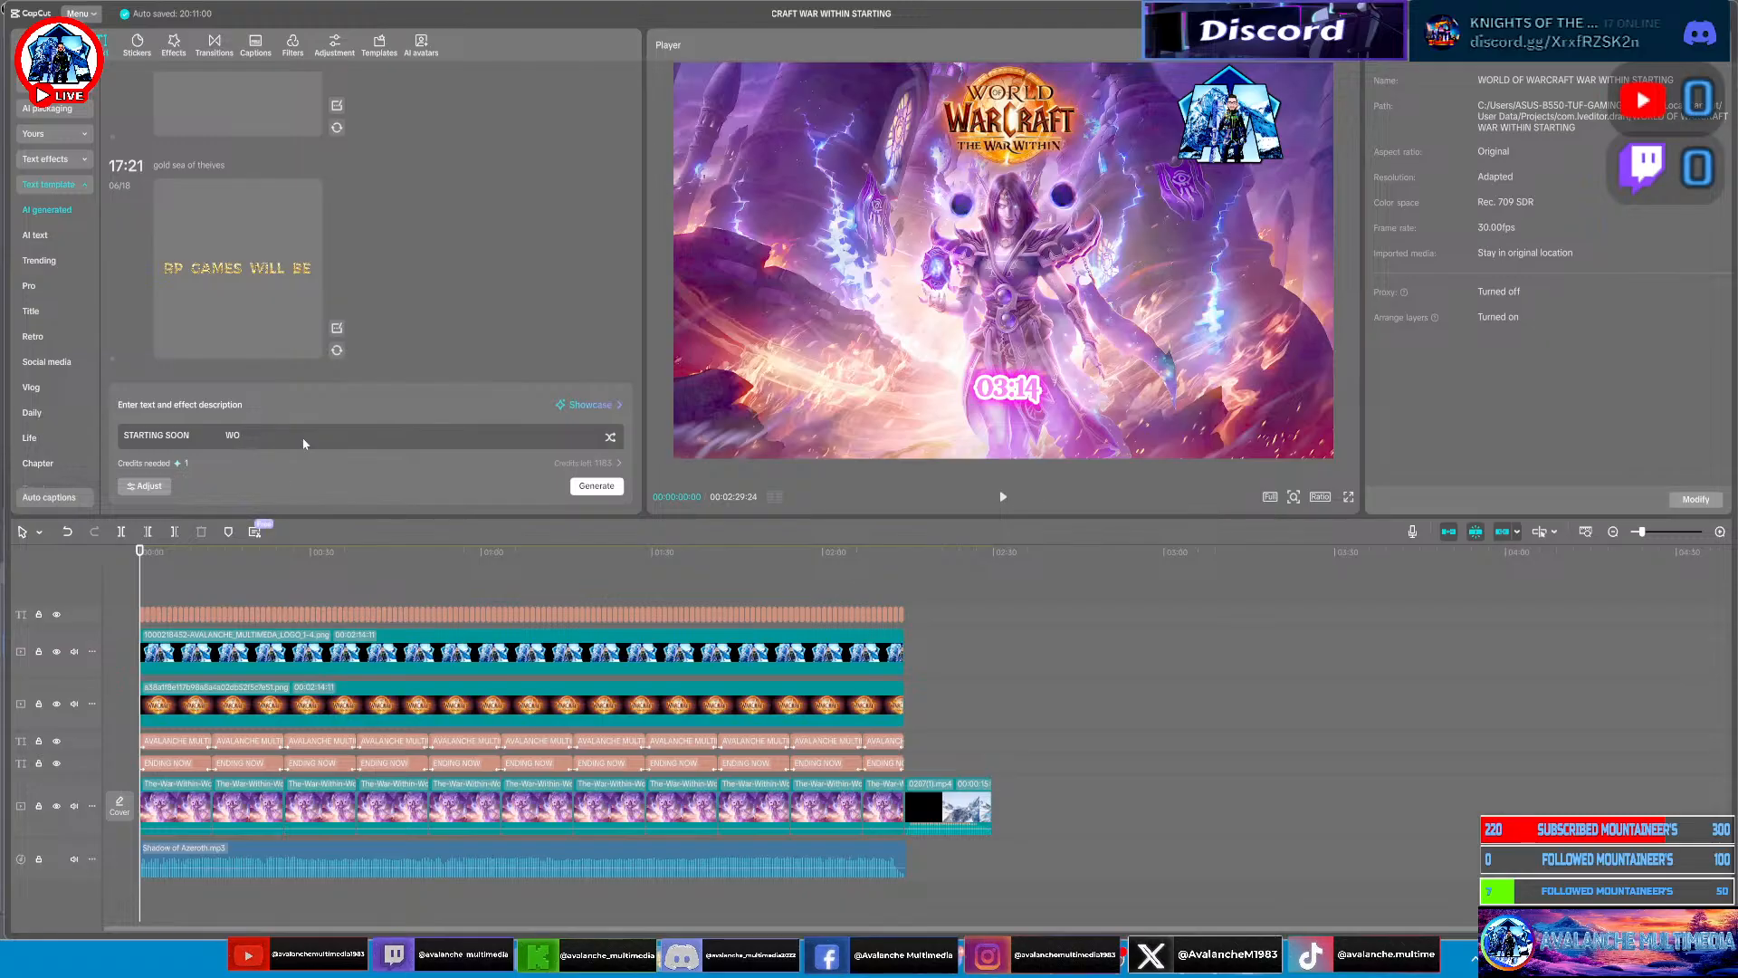
text(RLD )
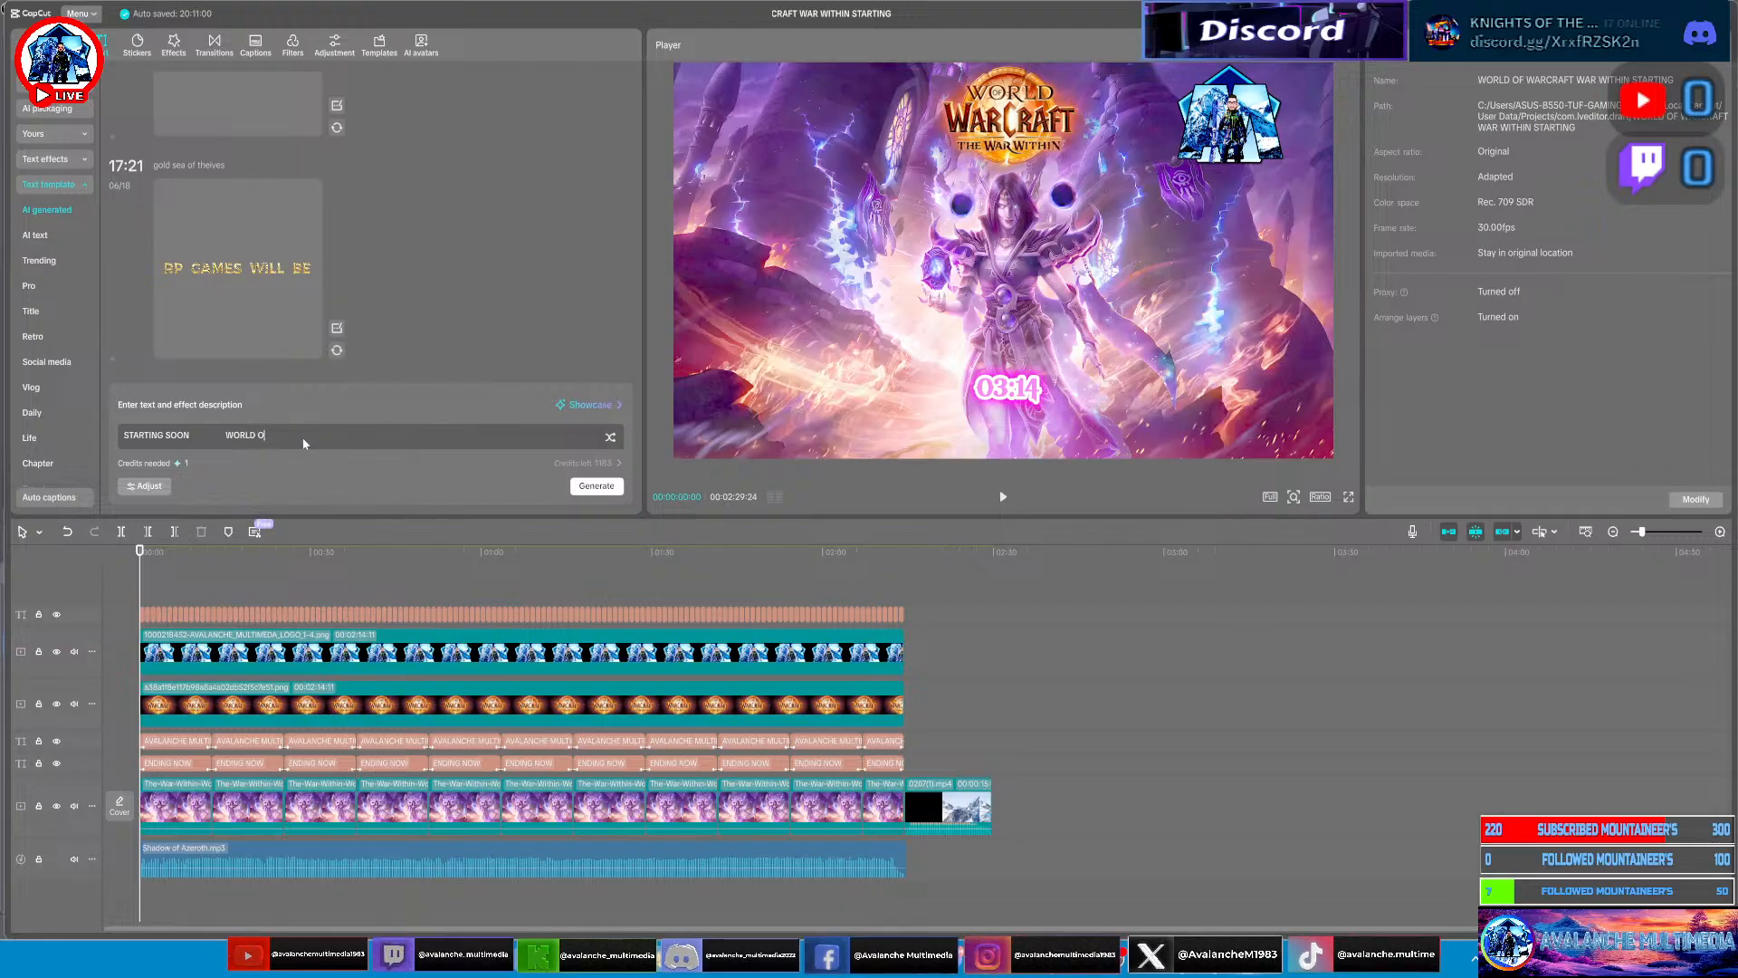
text(OF WARC)
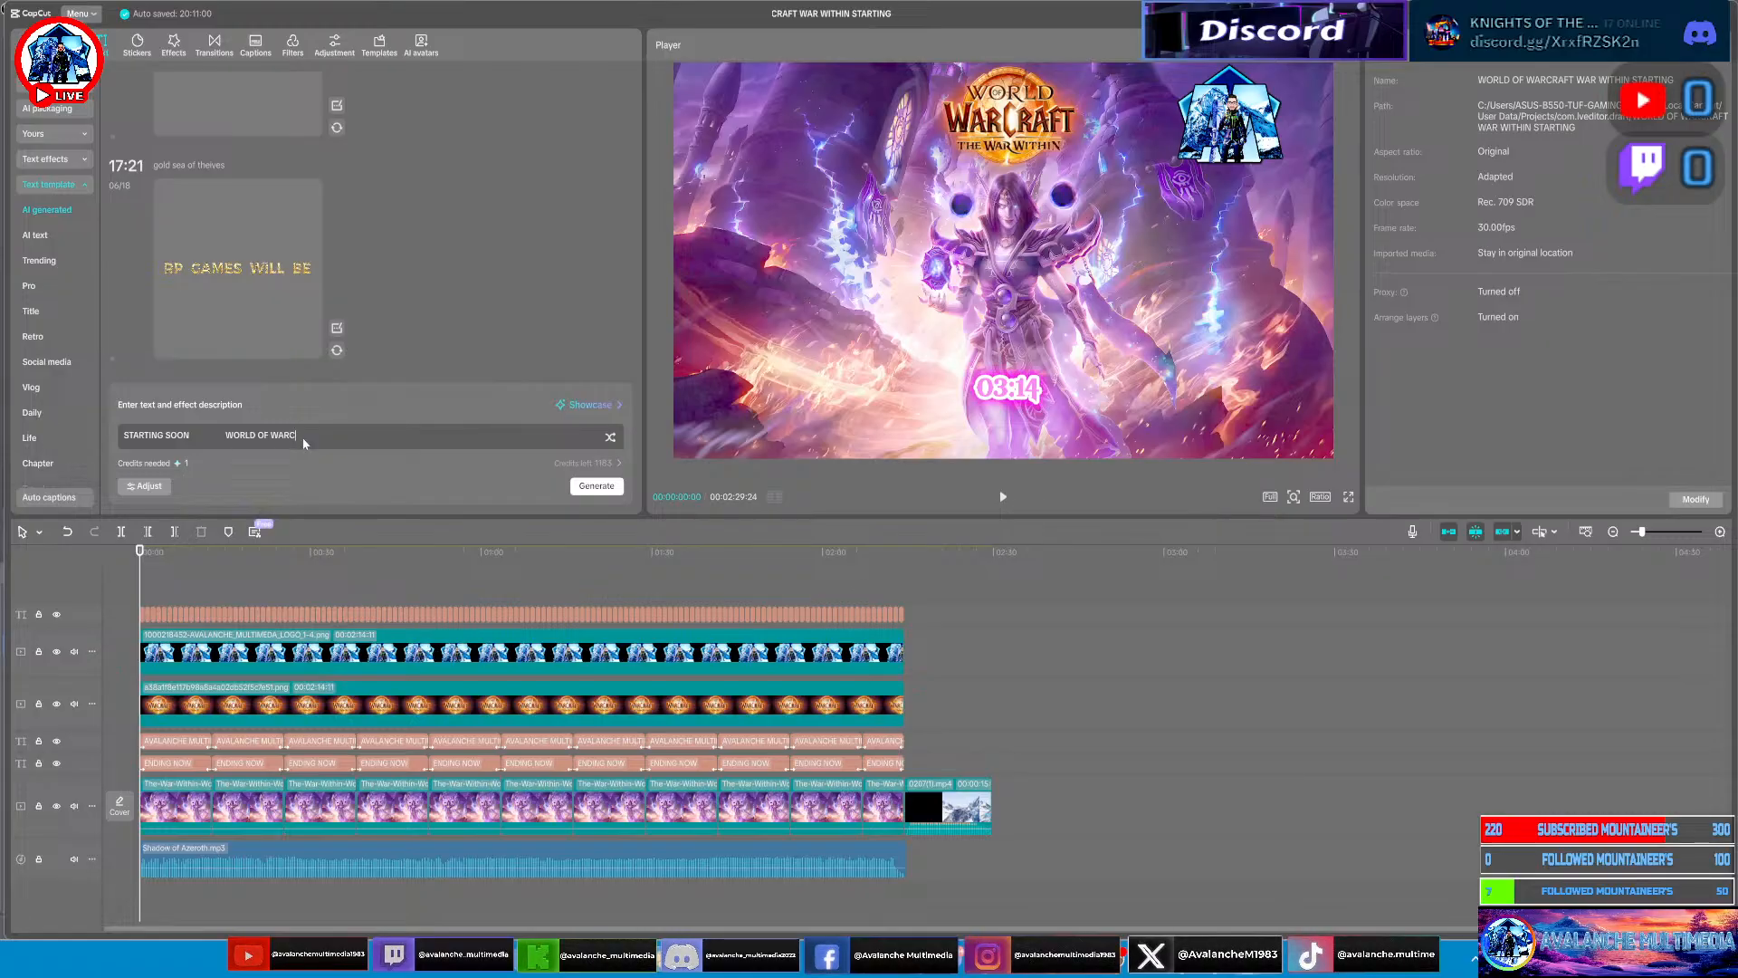
text(RAFT)
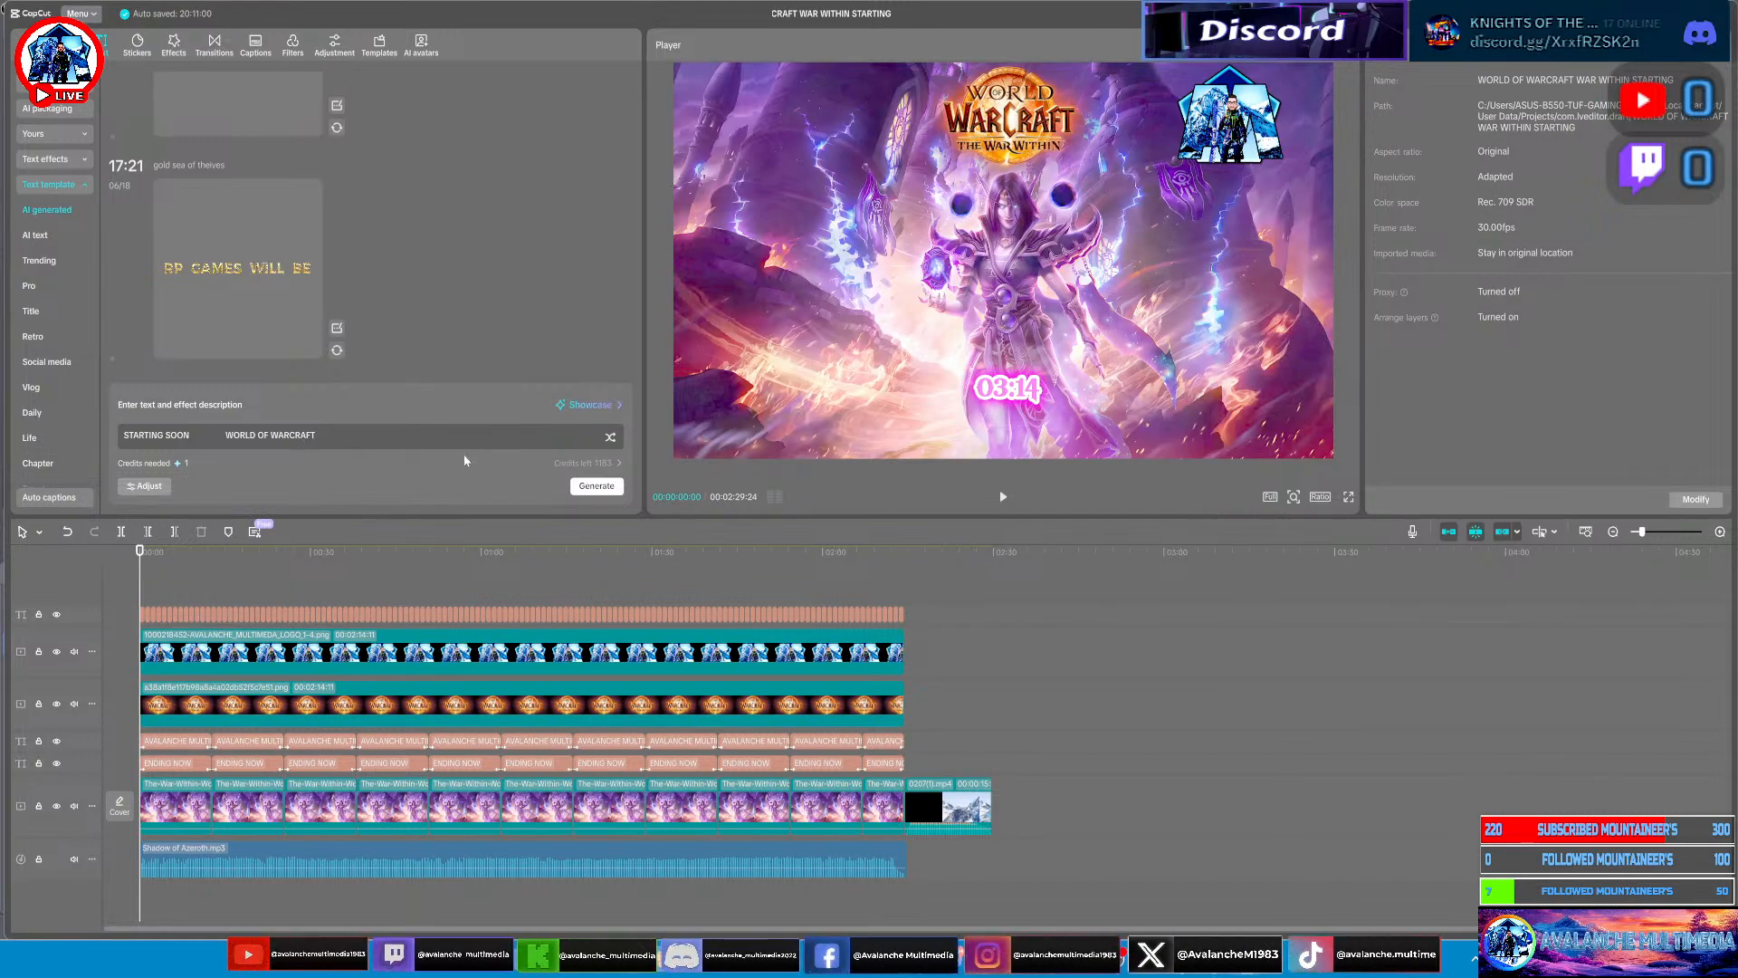
Generate the STARTING SOON text template and preview it over the video, pausing playback
click(576, 489)
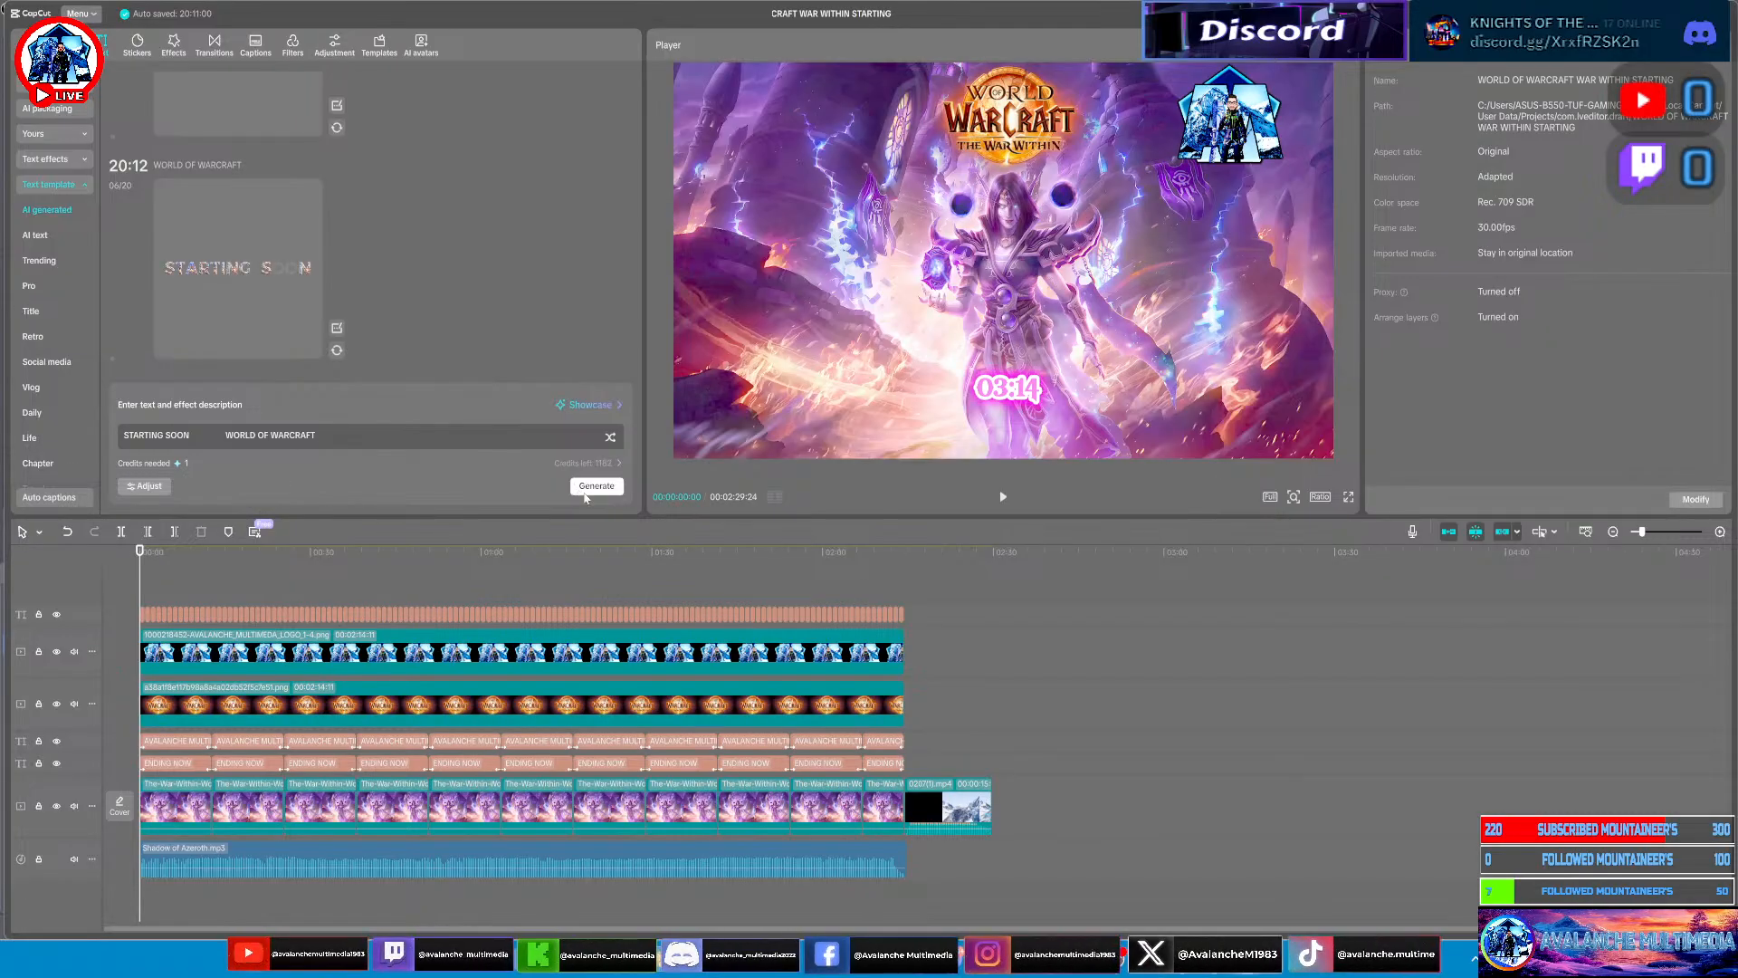
click(230, 295)
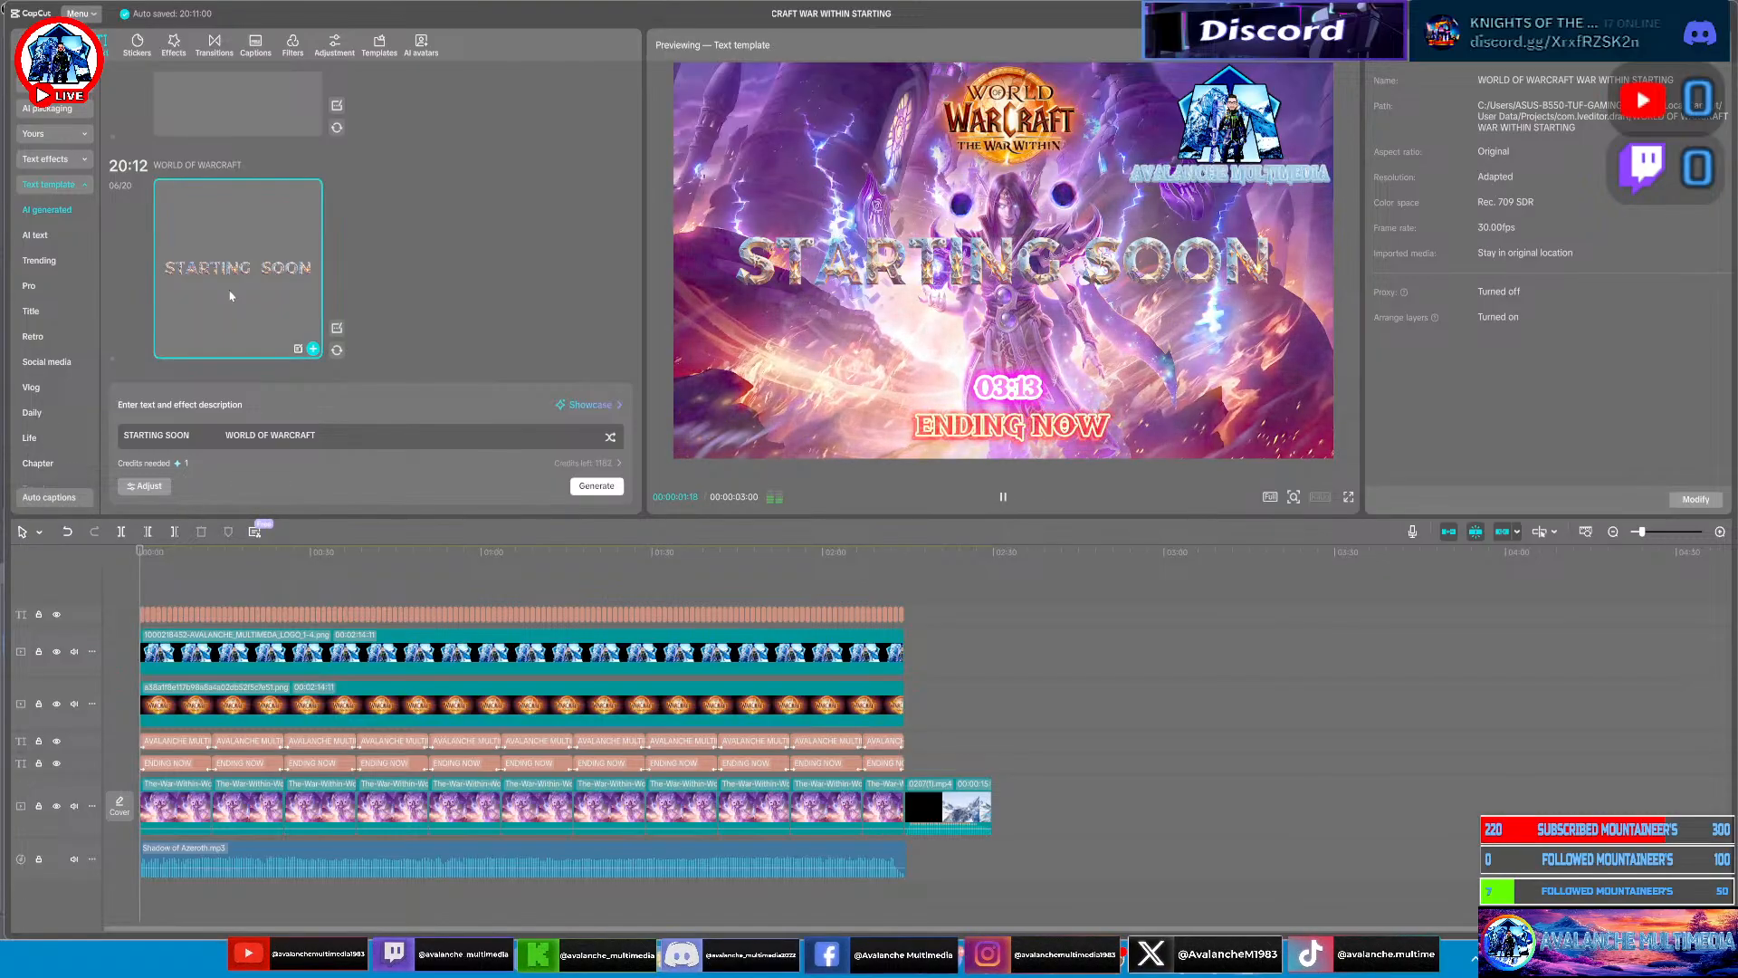
click(1001, 498)
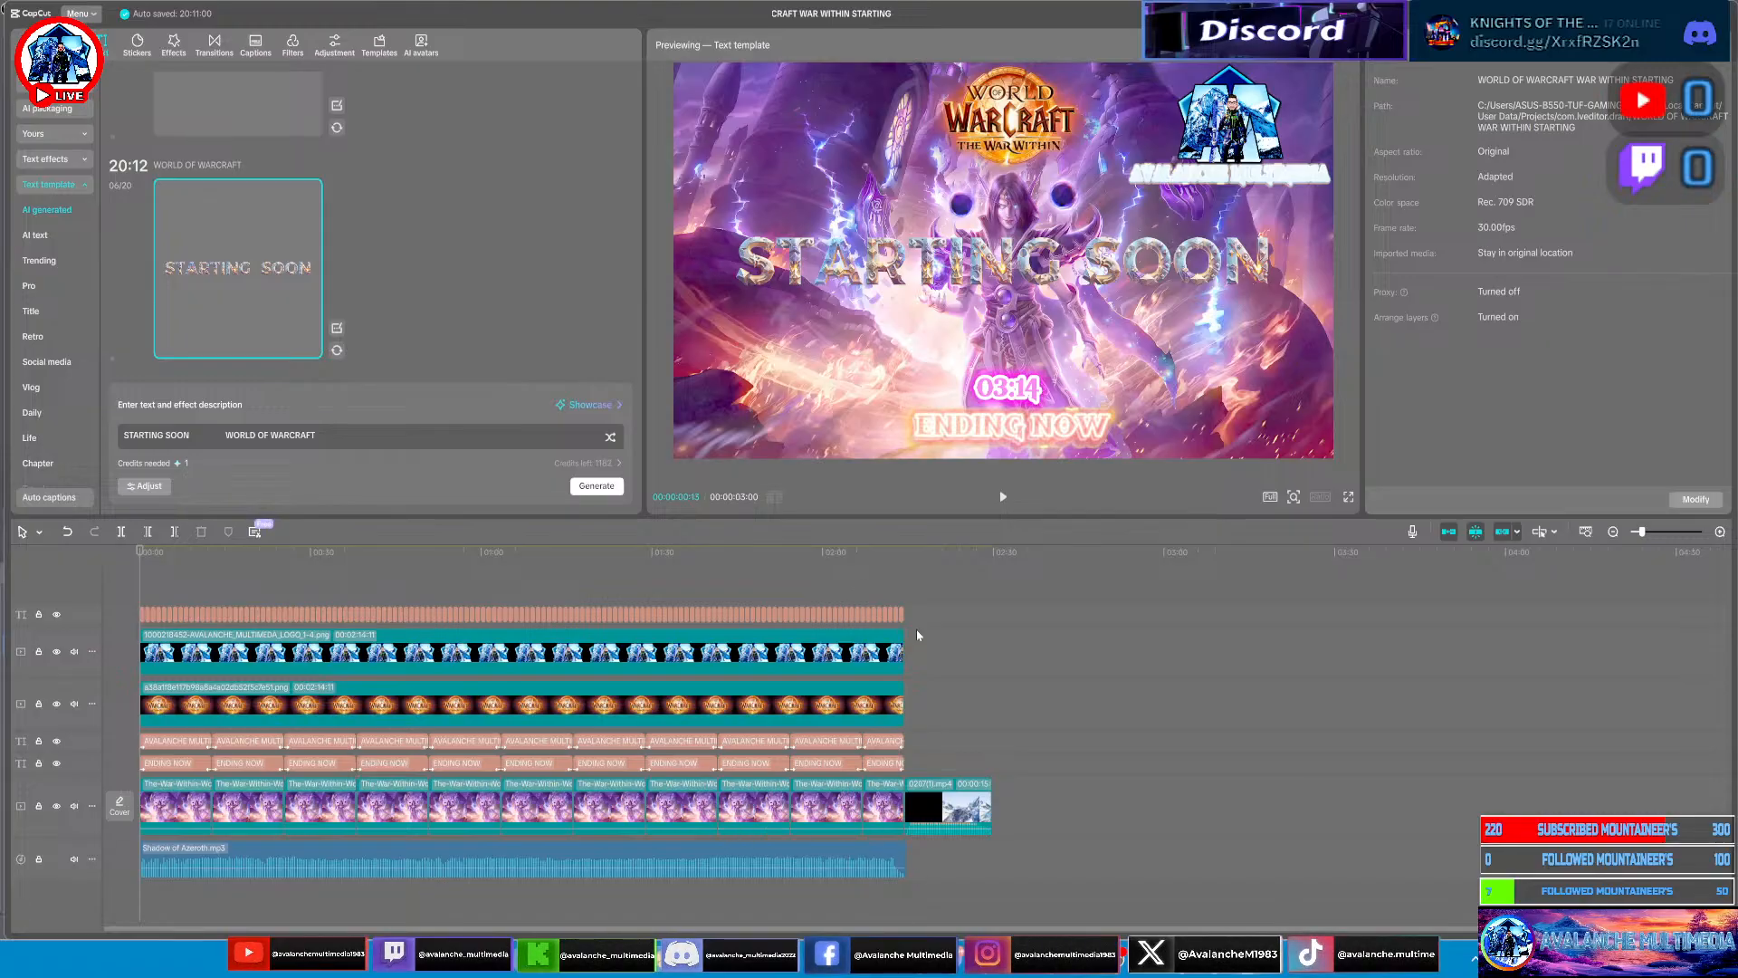
Examine the font settings and the full set of preset styles for the first AVALANCHE MULTIMEDIA title clip
click(204, 742)
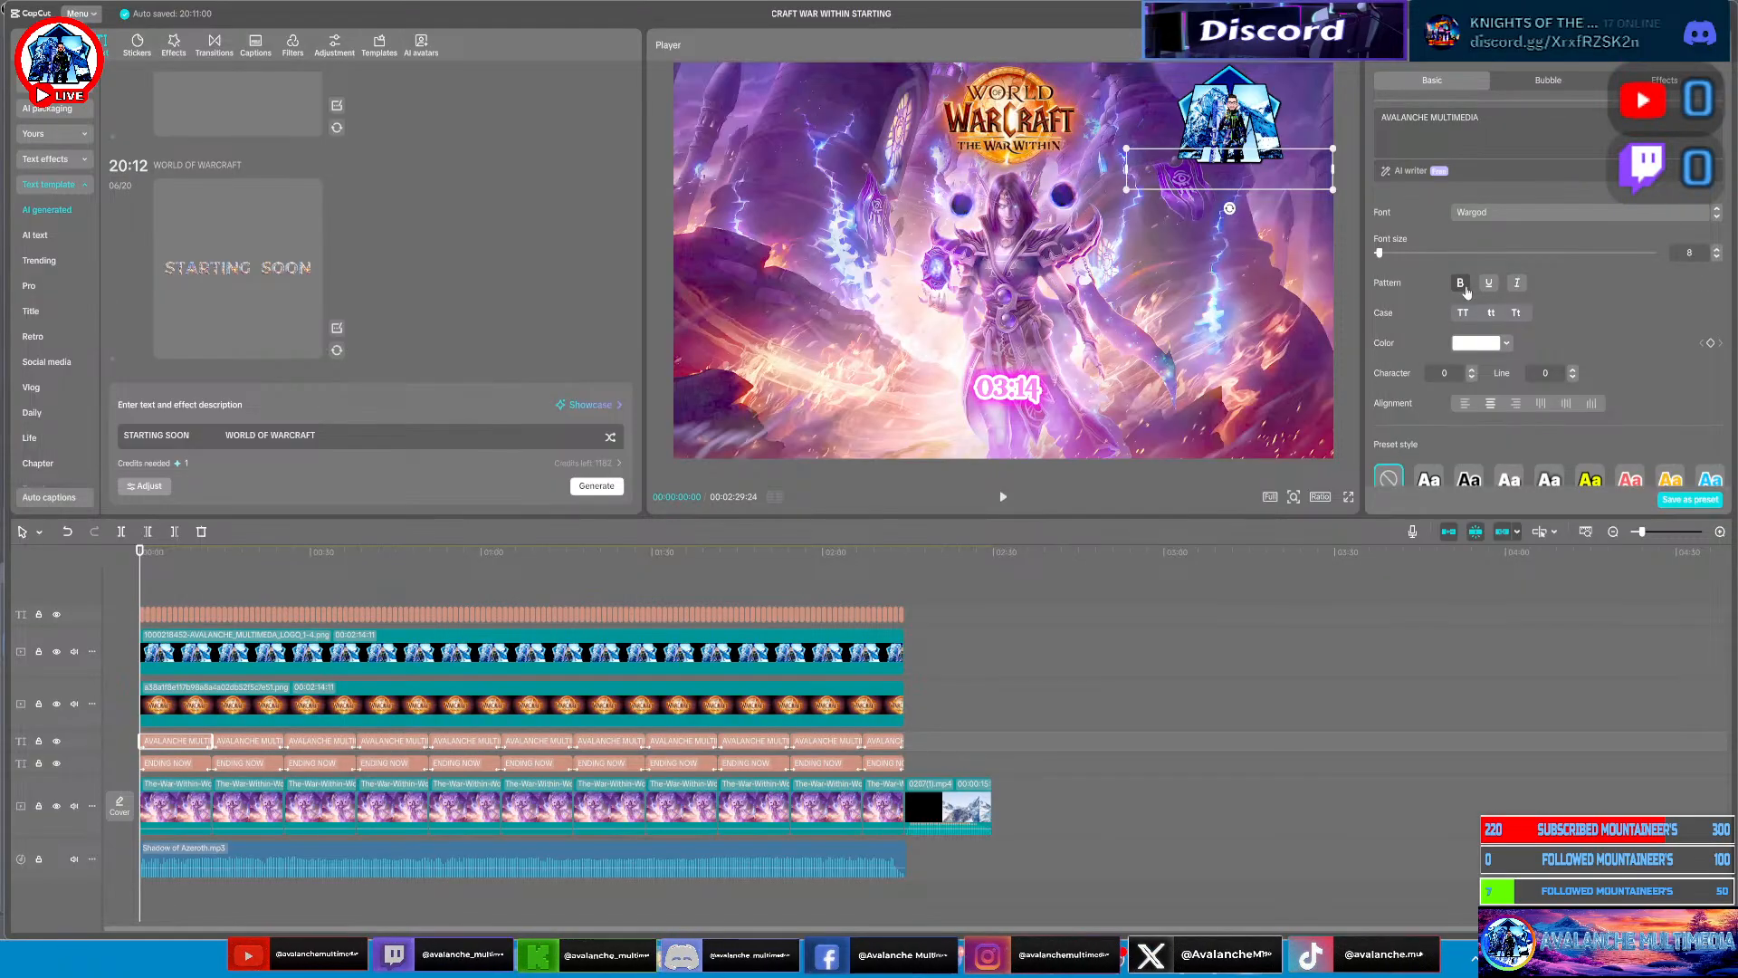
scroll(1657, 333, down, 10)
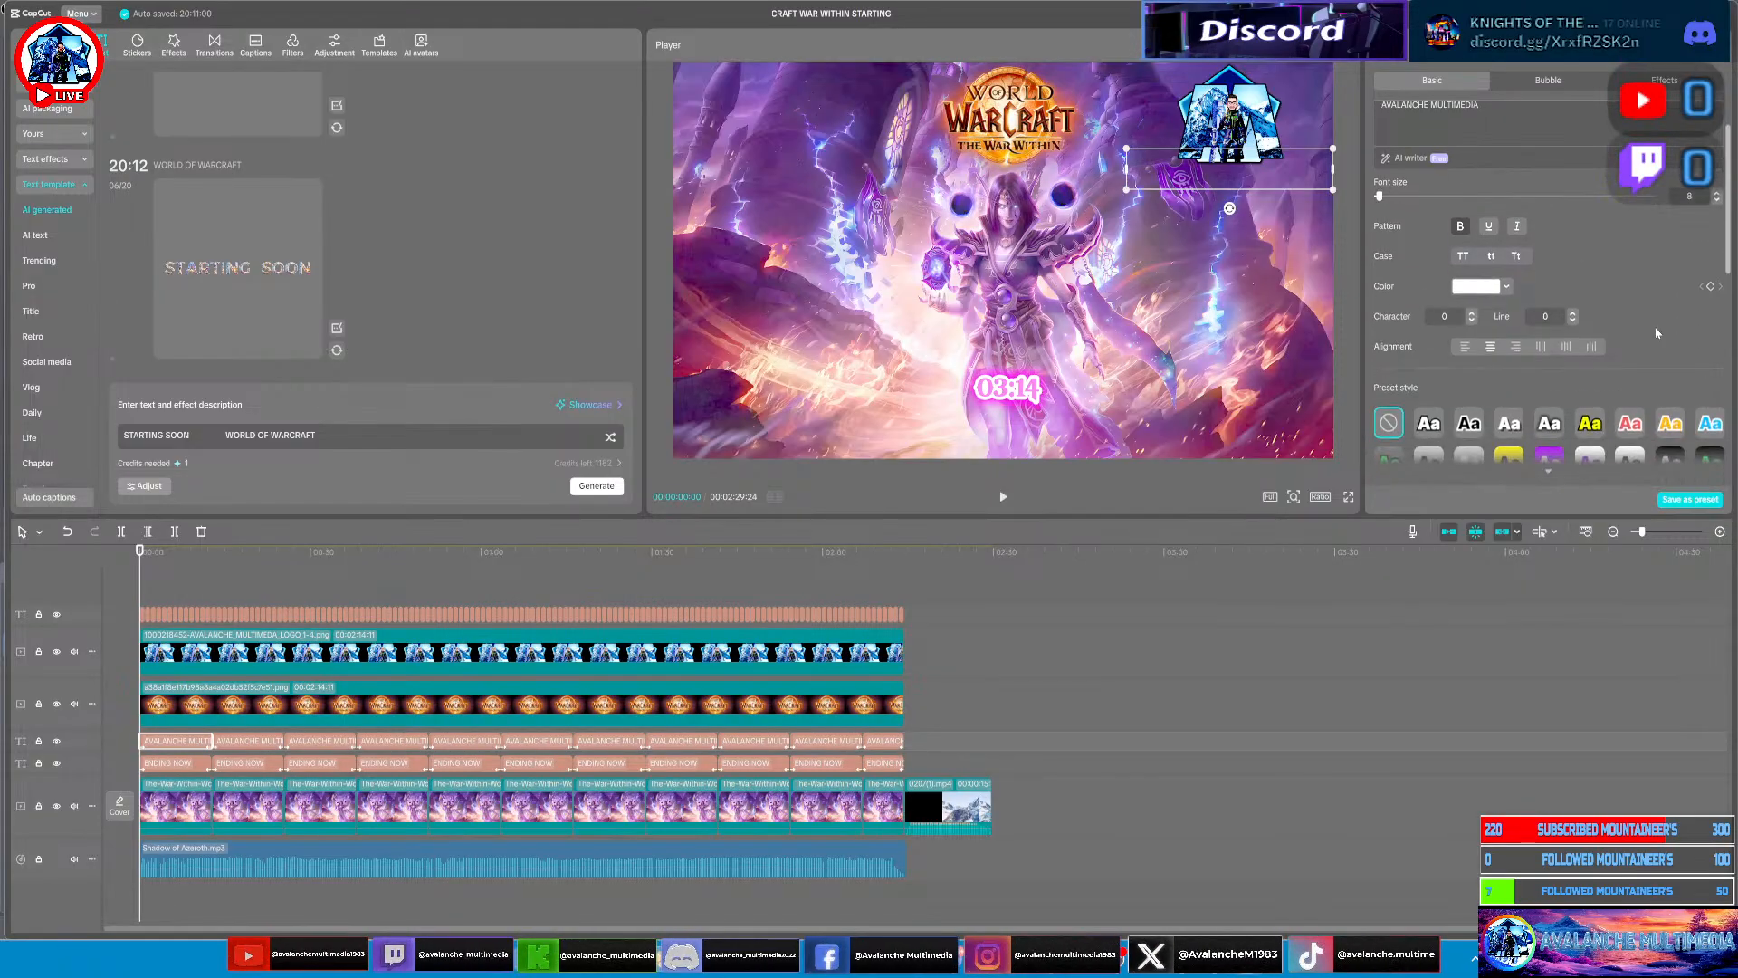
scroll(1582, 199, up, 10)
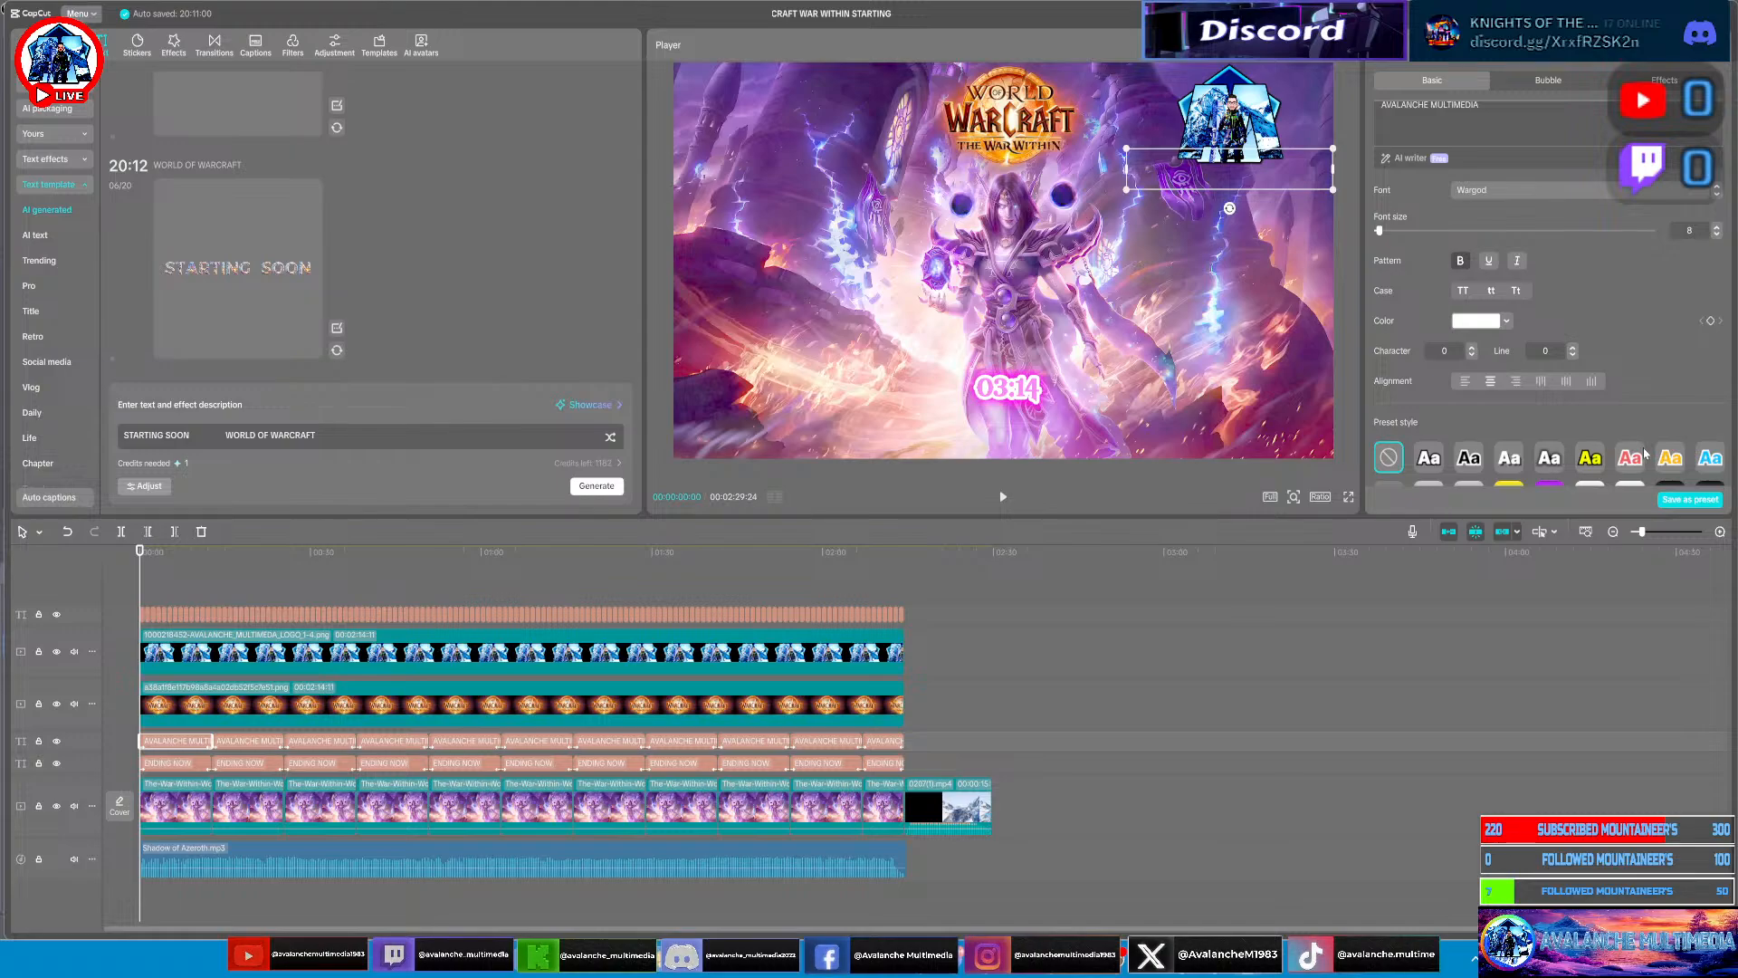
scroll(1680, 428, down, 4)
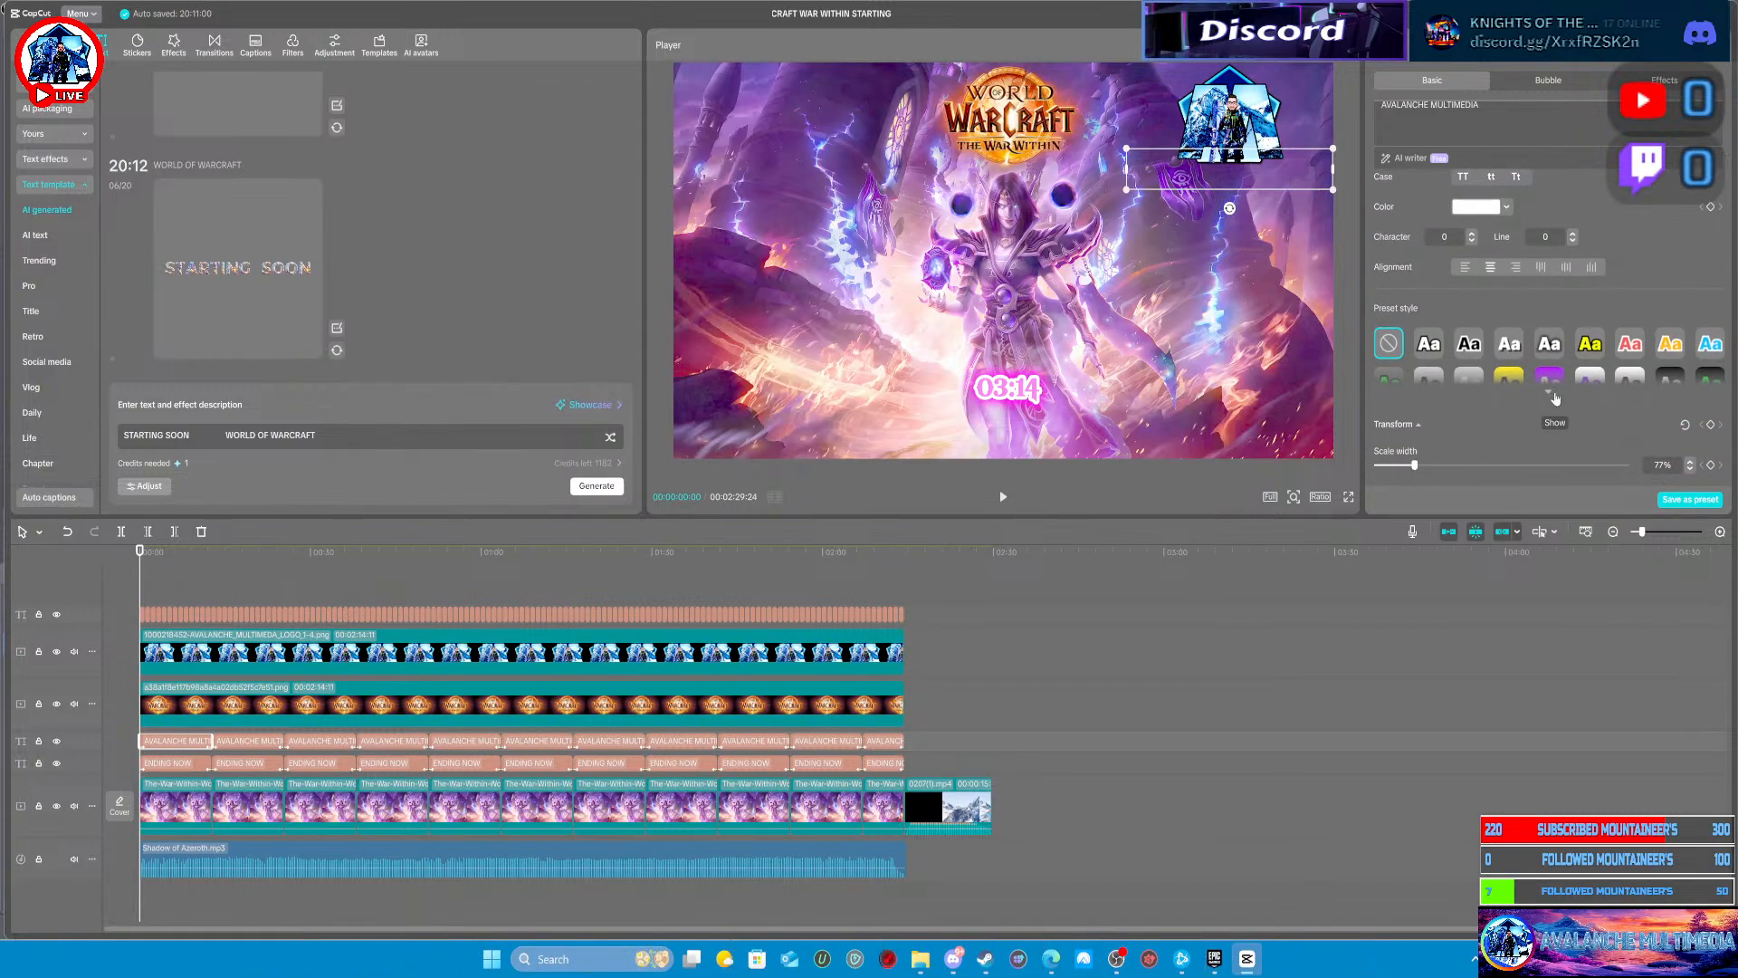
click(1549, 392)
scroll(1639, 416, down, 10)
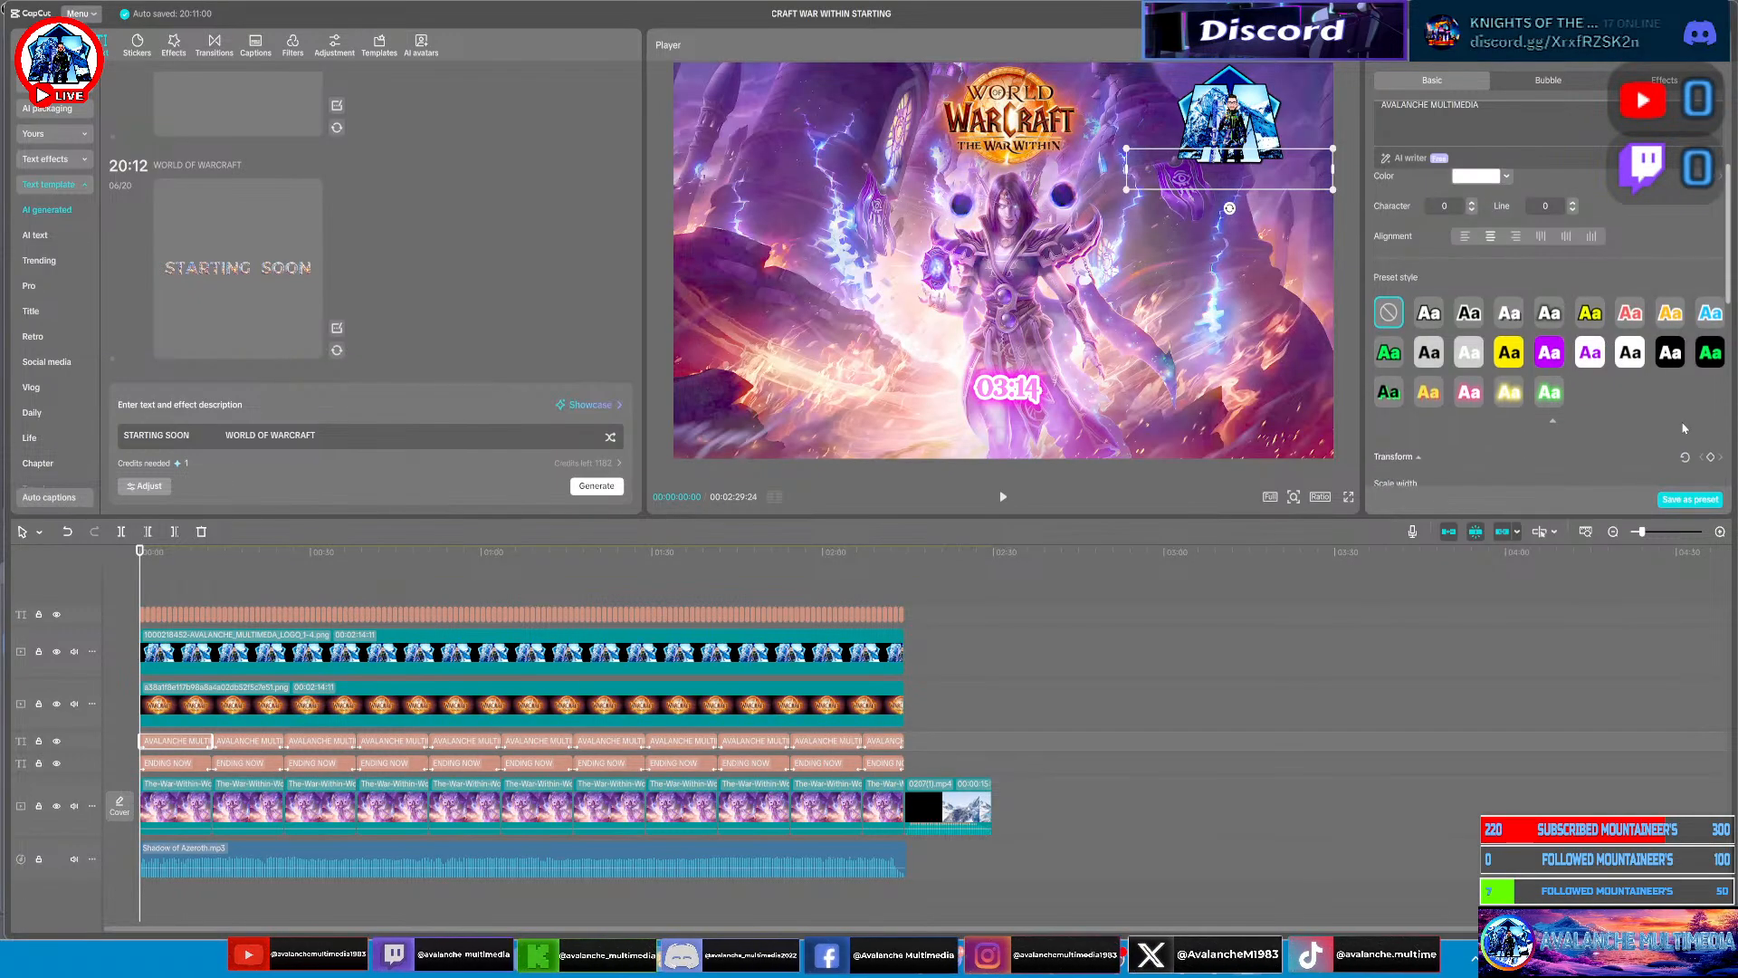
scroll(1681, 429, up, 10)
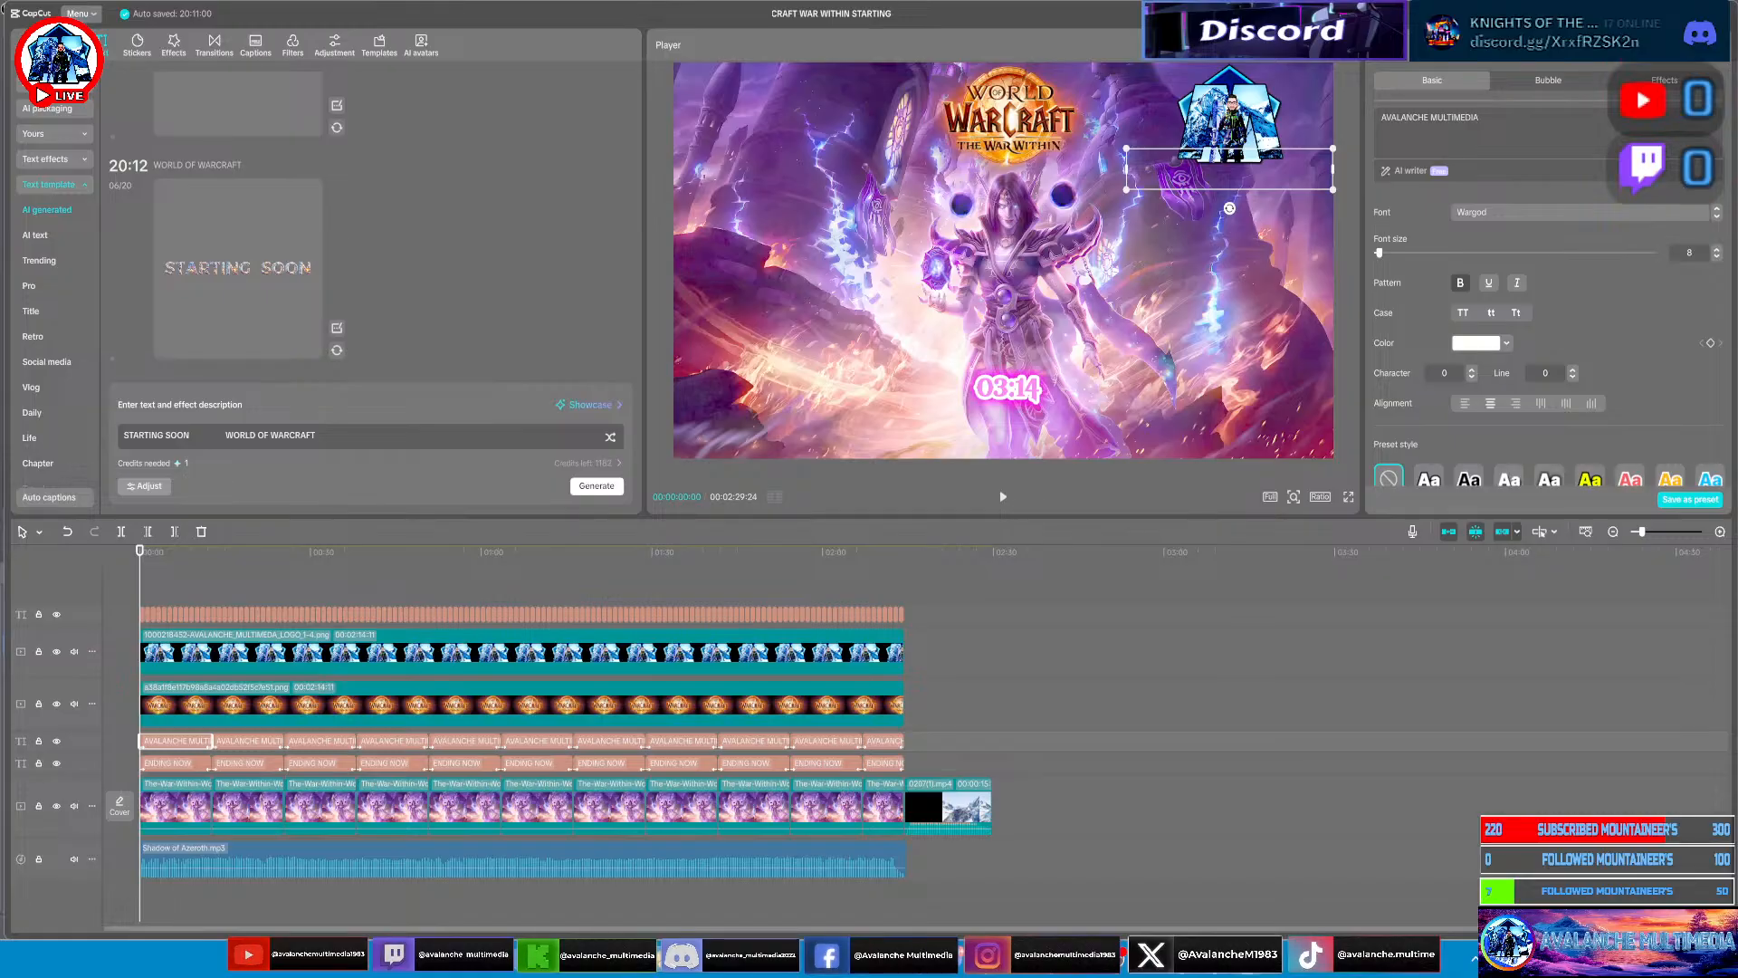
Look through the text effects available for the AVALANCHE MULTIMEDIA title and show only the favourites
click(1664, 80)
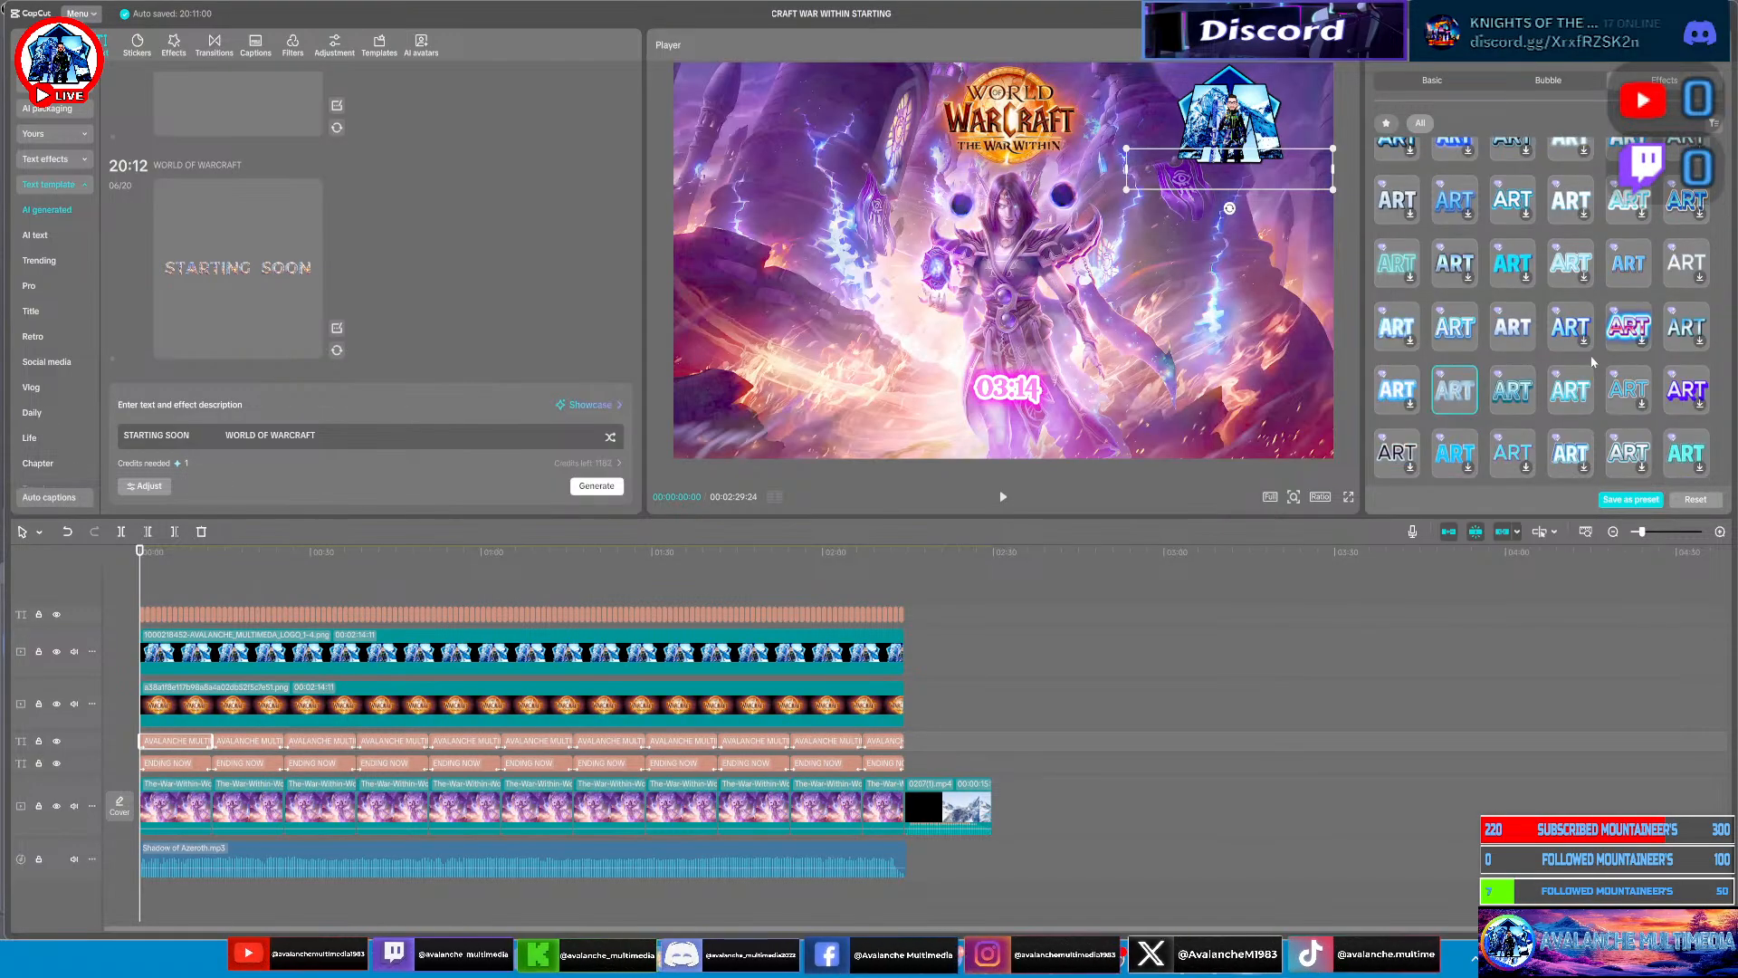
scroll(1592, 362, down, 3)
scroll(1592, 362, down, 3)
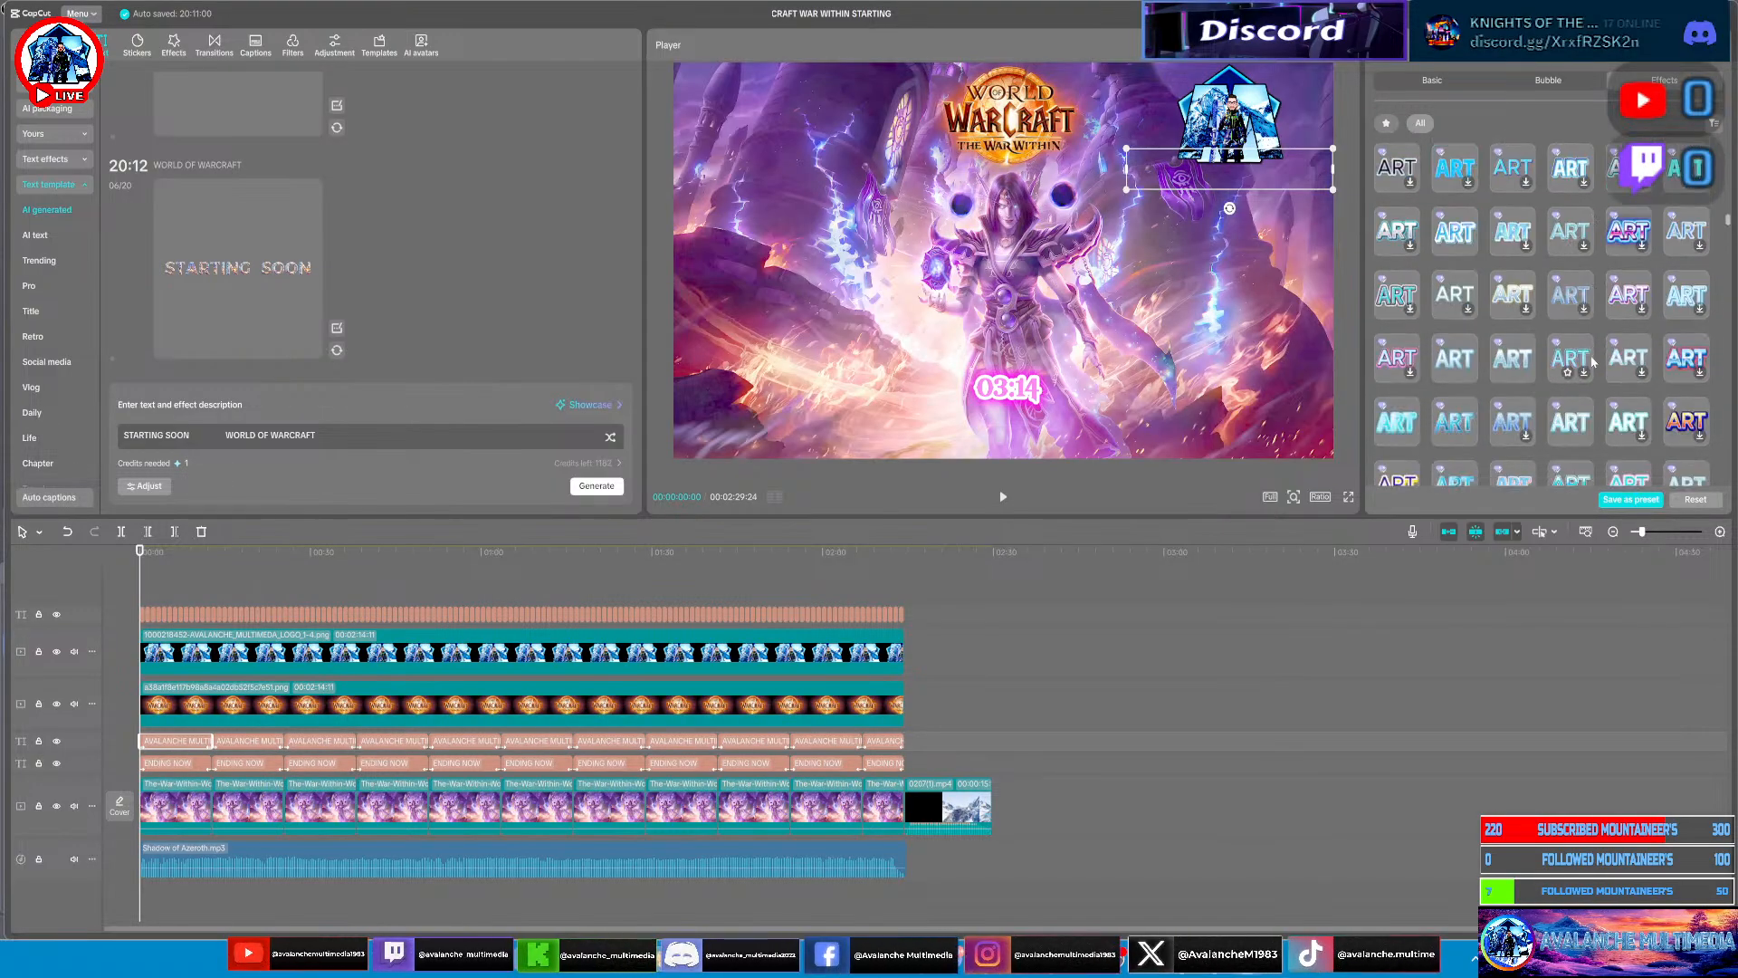
scroll(1593, 361, down, 3)
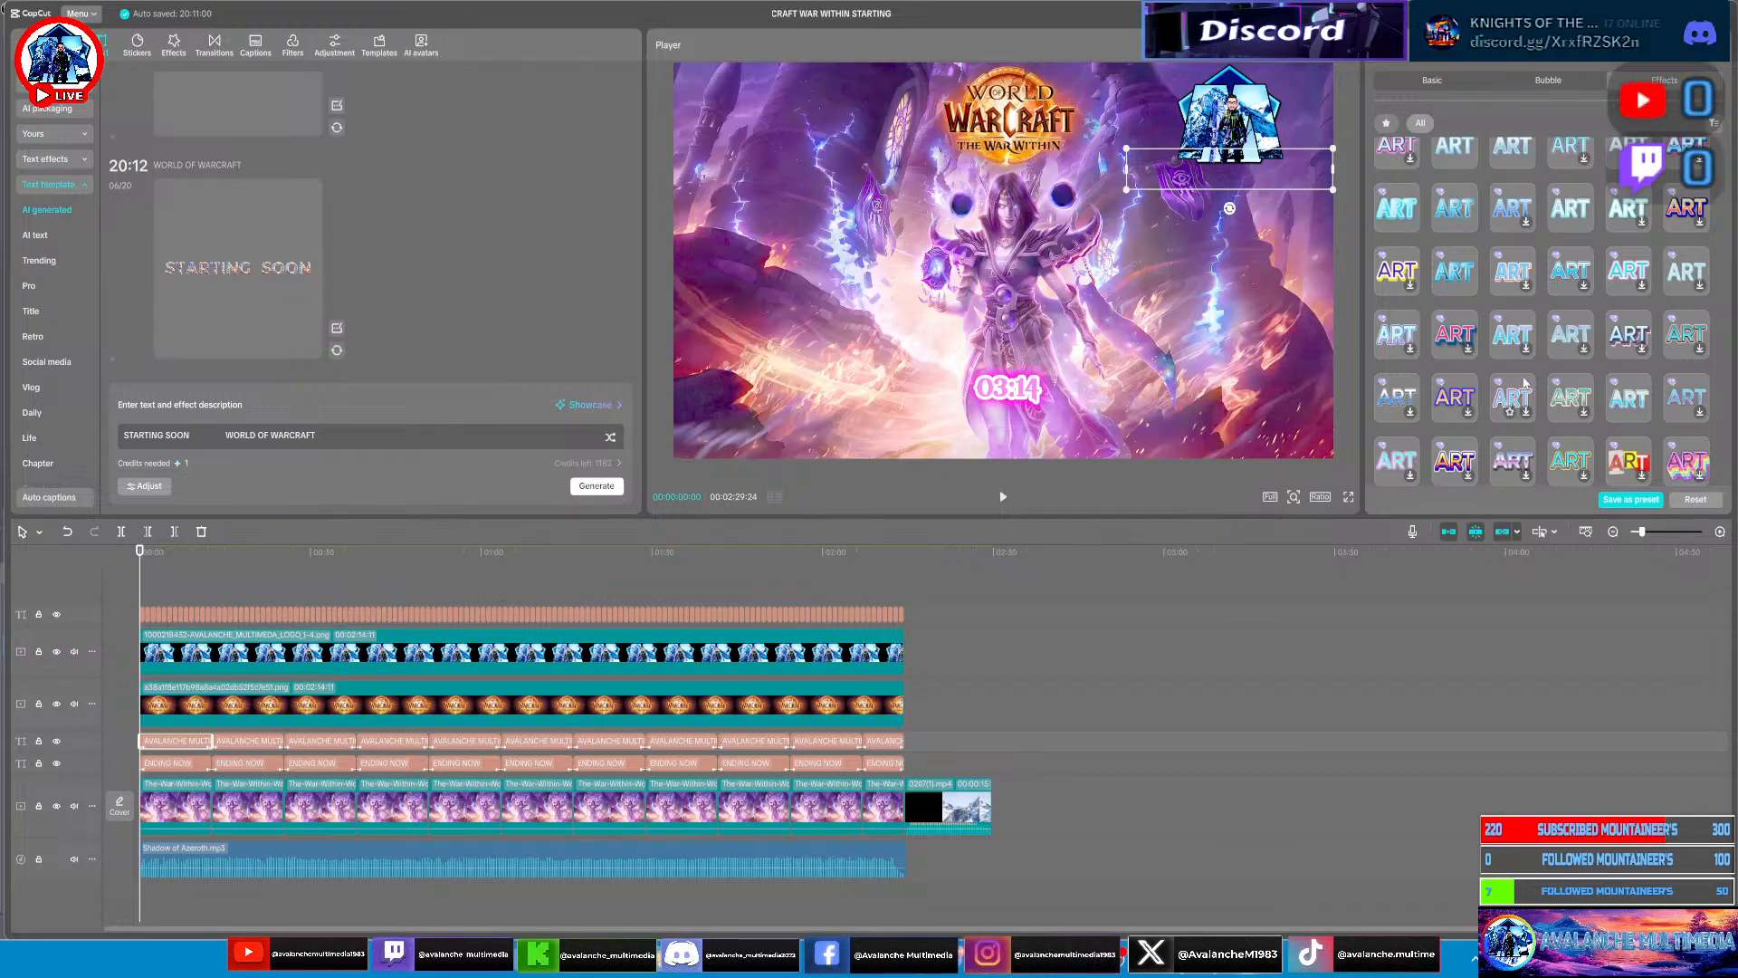
click(1387, 124)
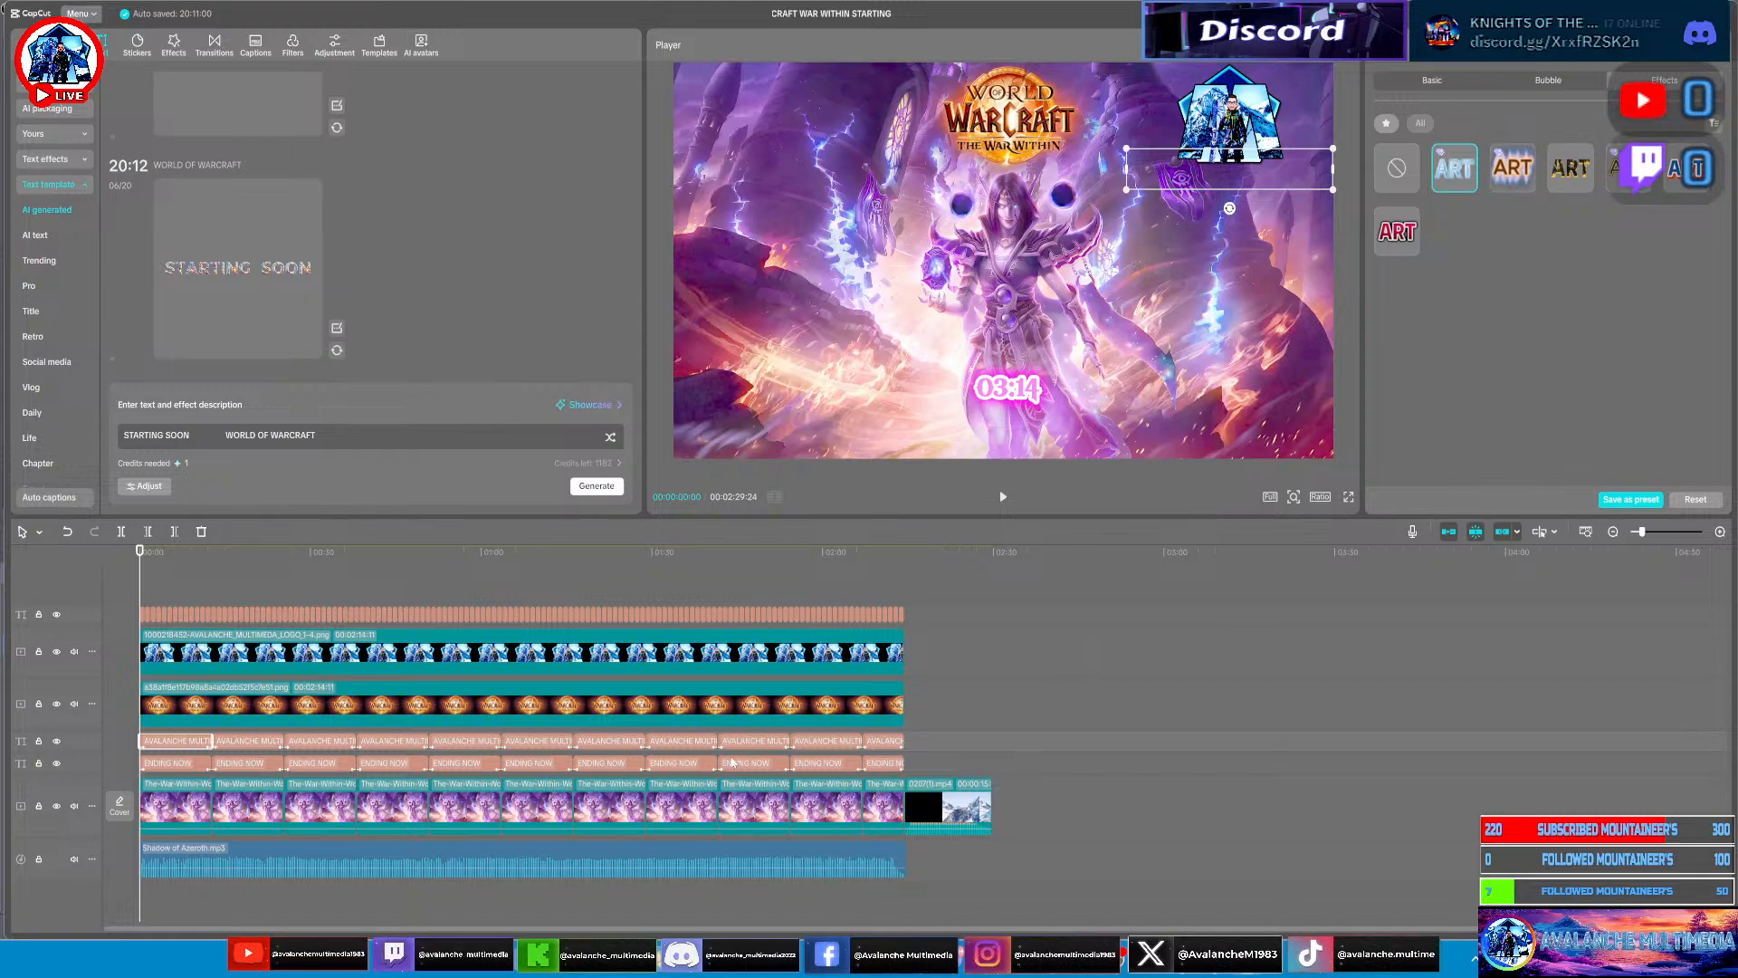
Examine the title, countdown and ENDING NOW text in a full-screen preview at about 1:33 of the timeline
click(697, 745)
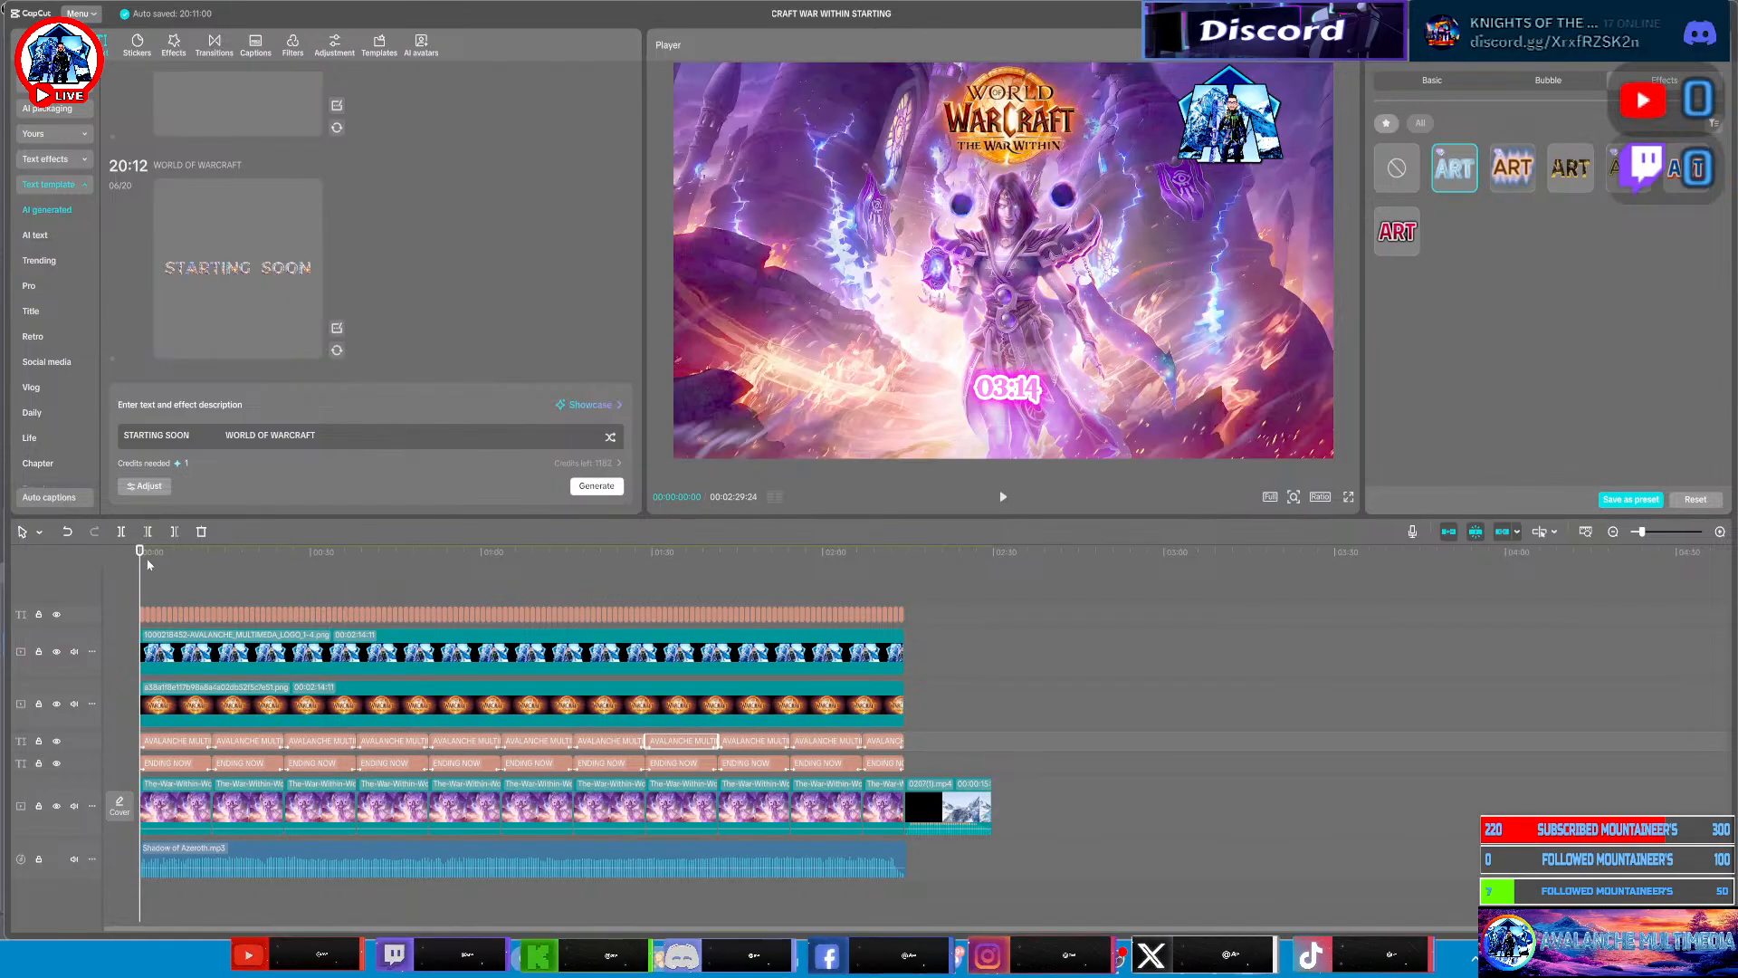
drag(140, 552, 685, 674)
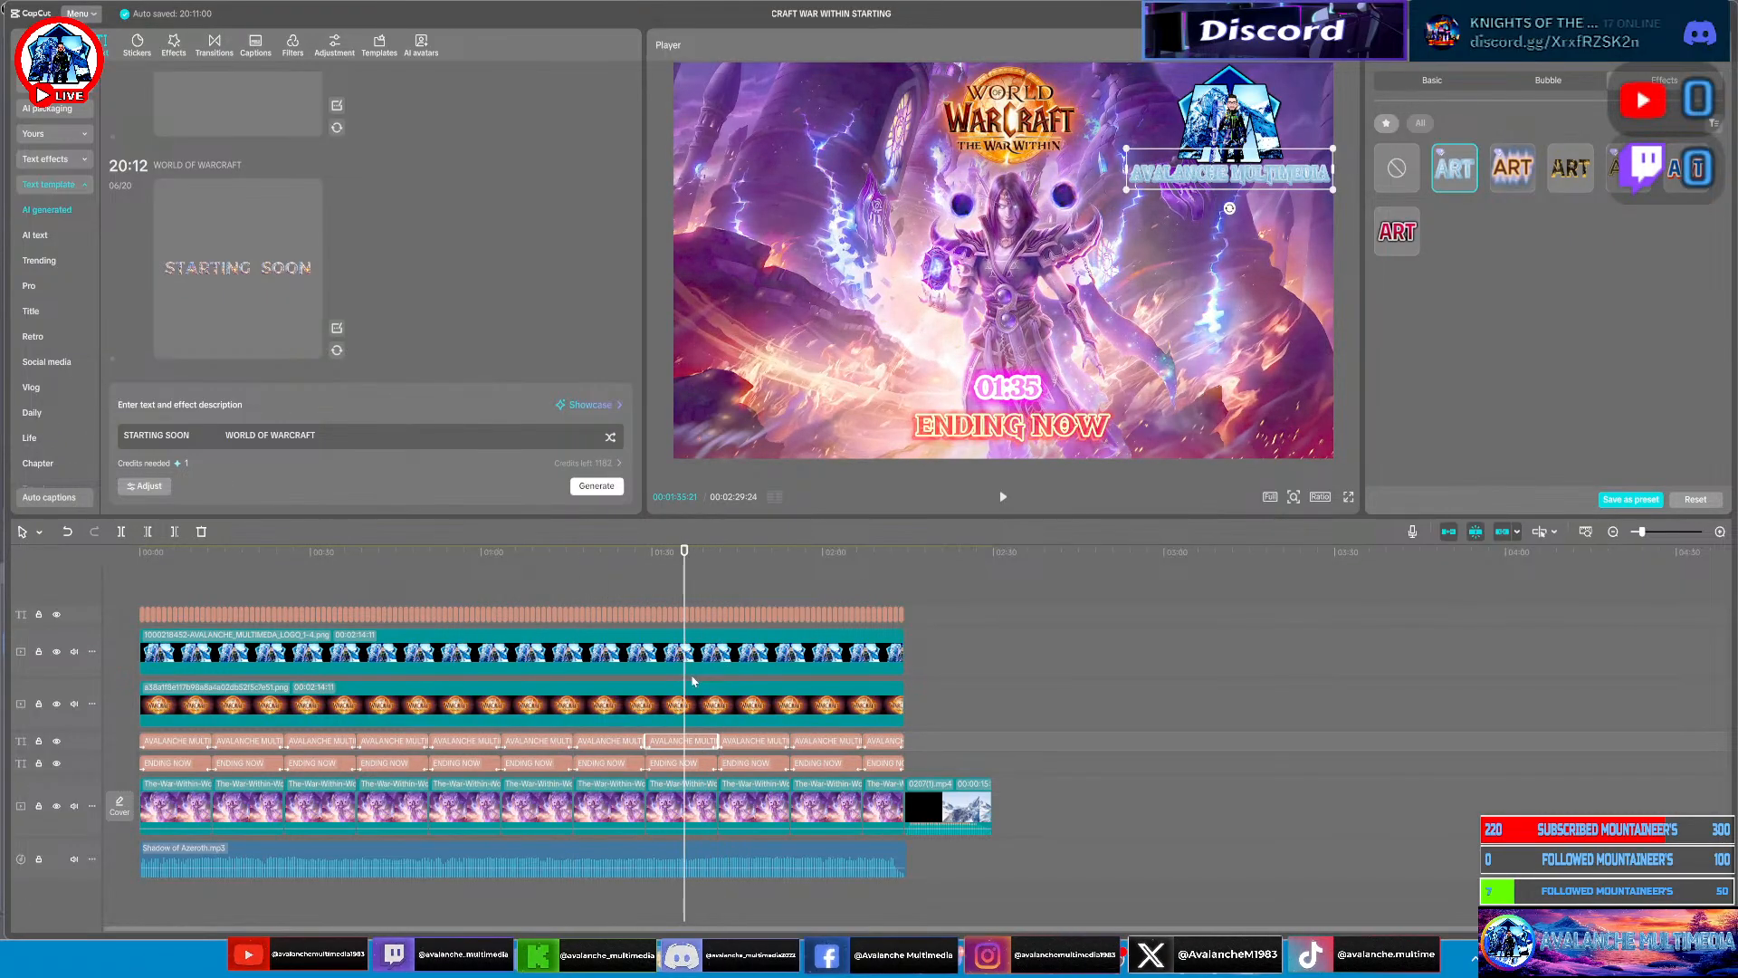
click(1349, 497)
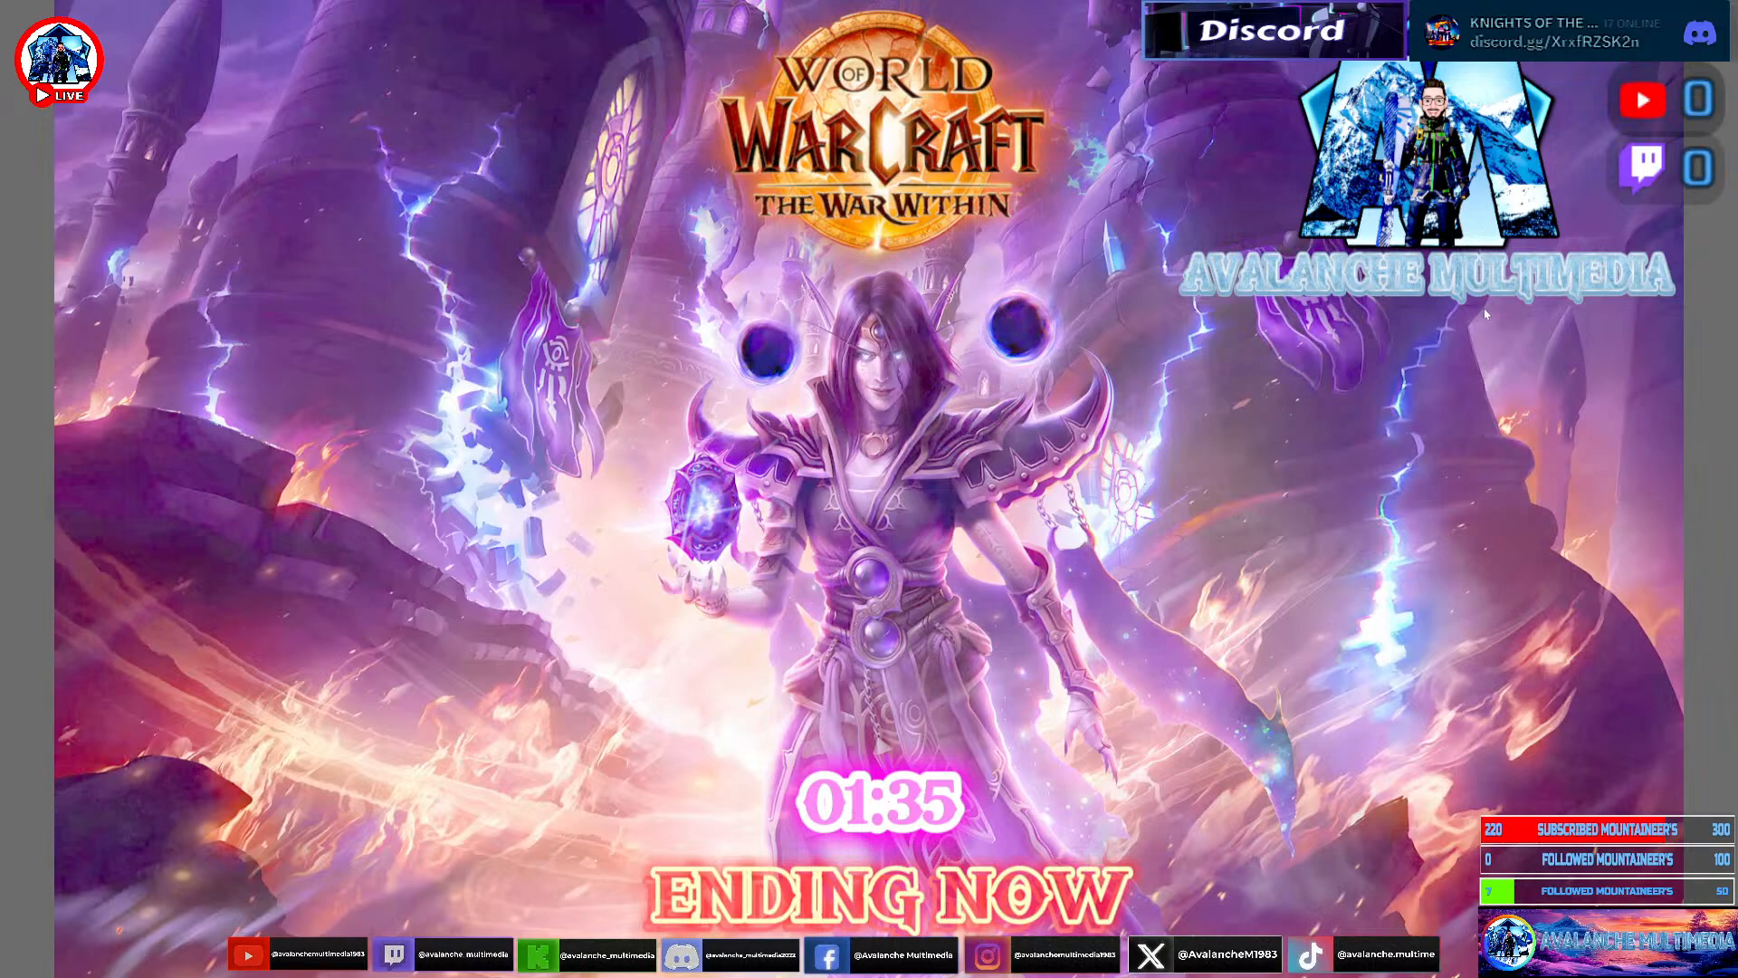
mouse_move(1068, 908)
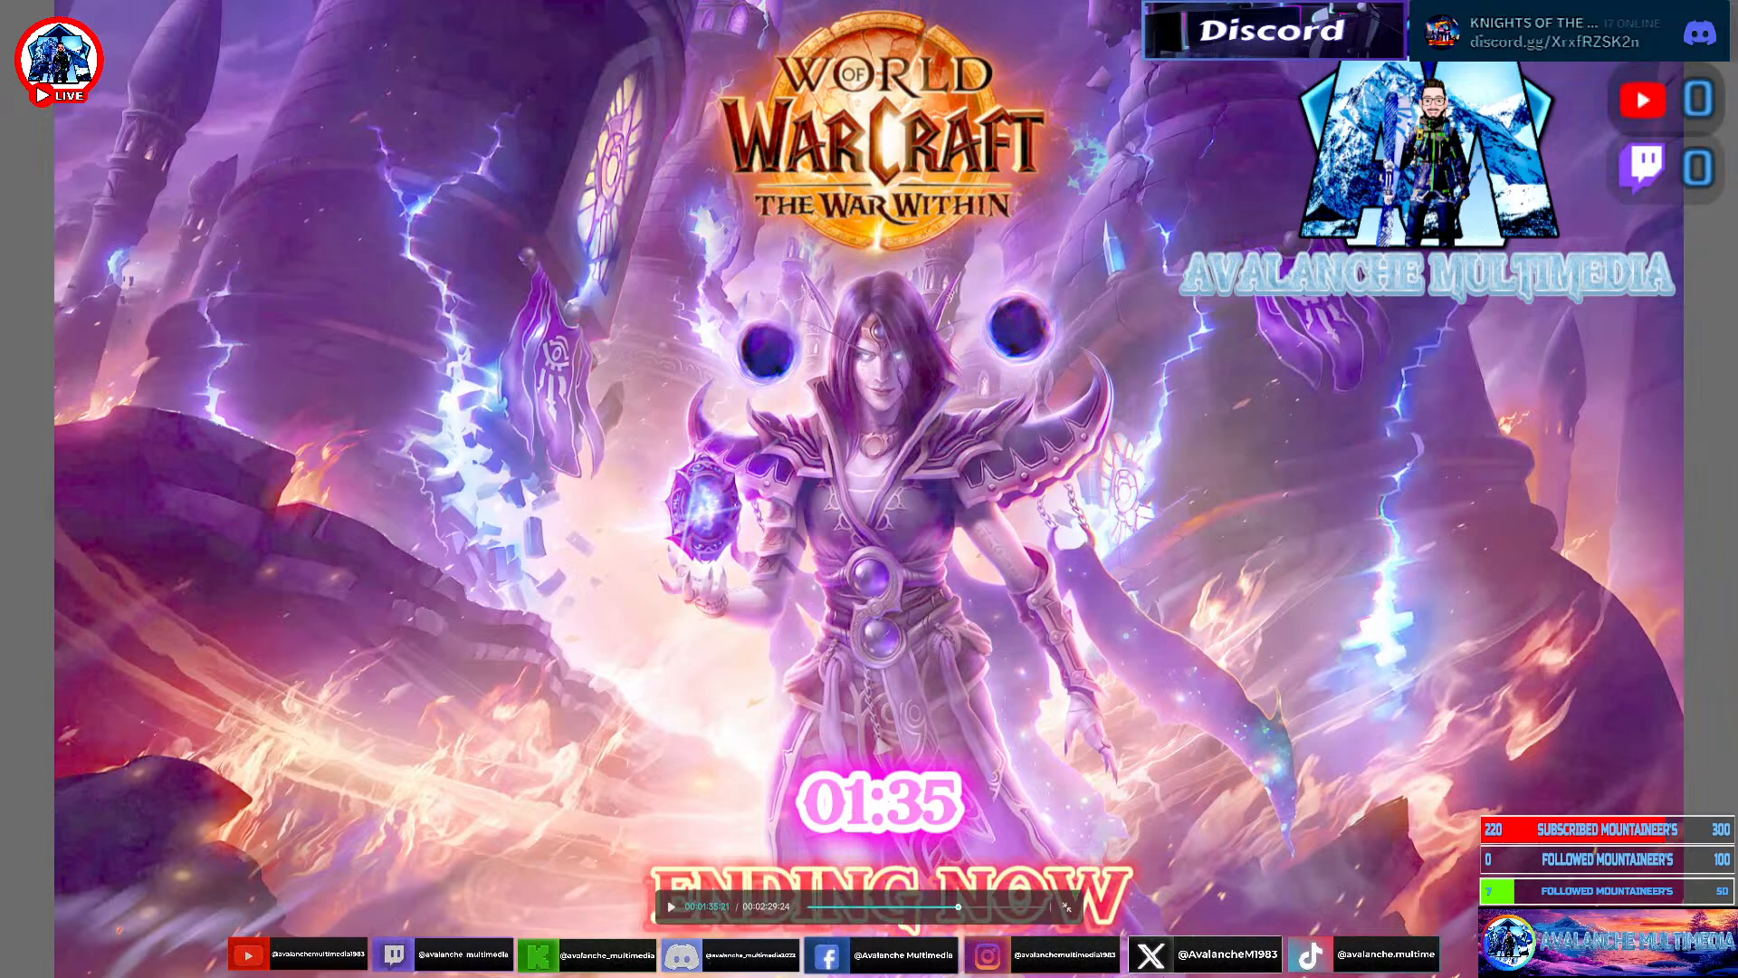
click(1066, 906)
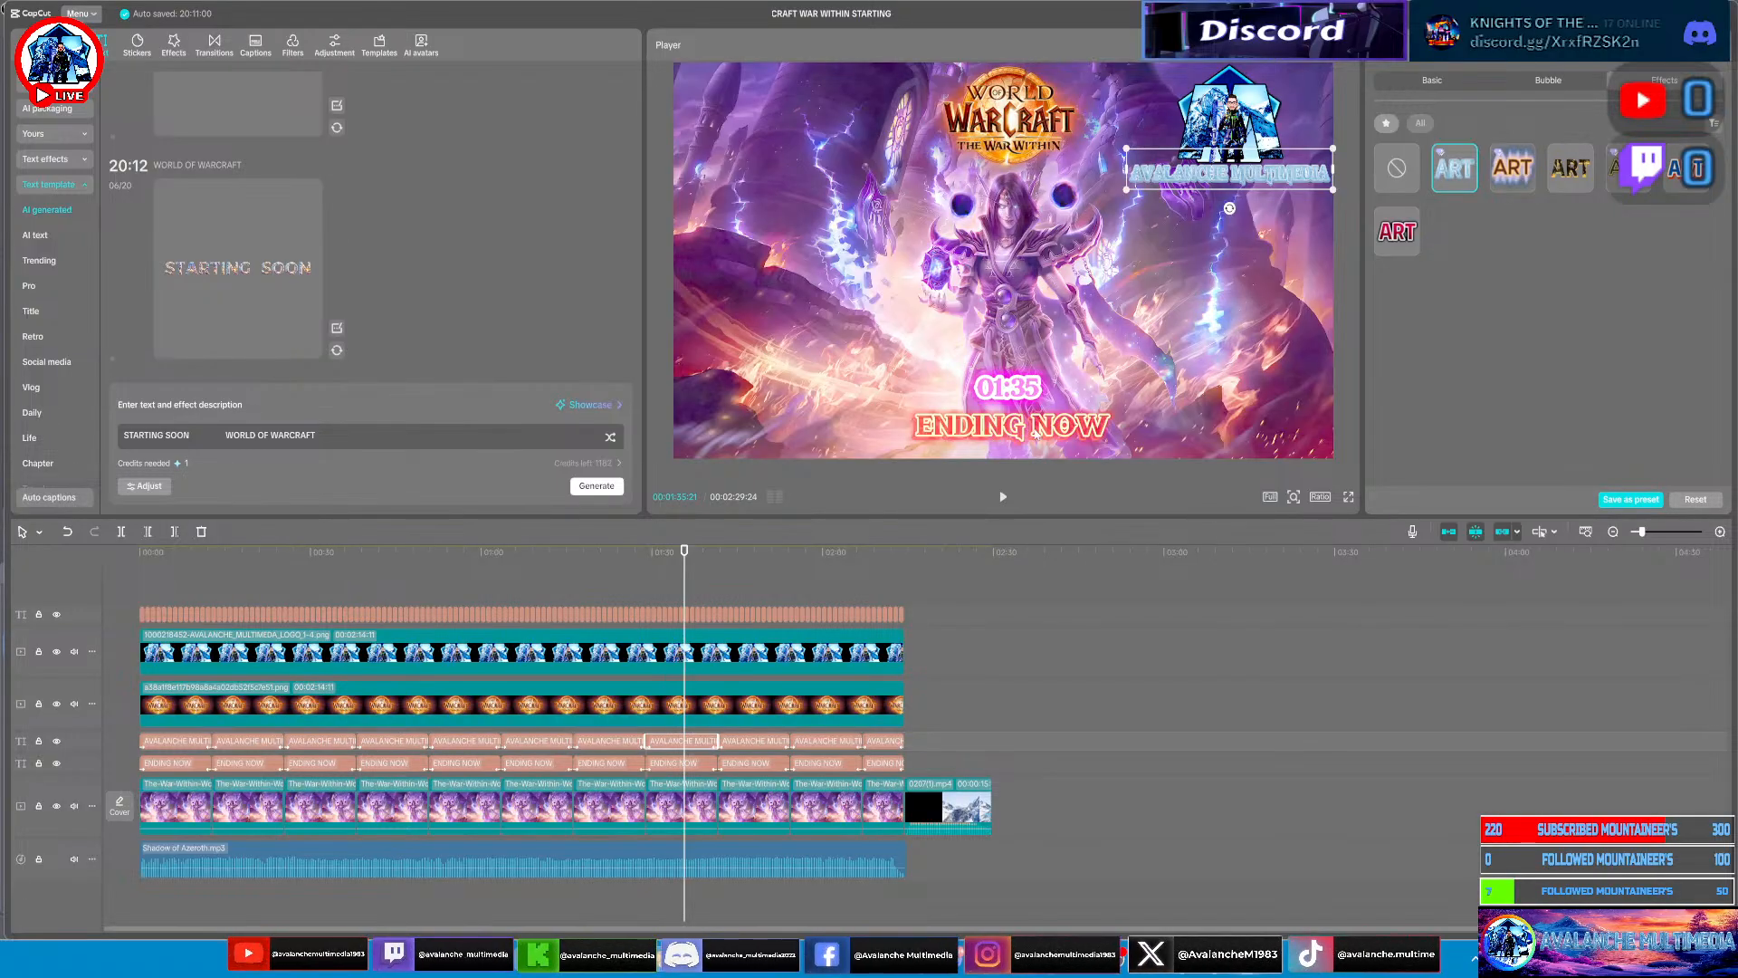
Switch to the CapCut home window and reopen the WORLD OF WARCRAFT WAR WITHIN STARTING project
click(1035, 432)
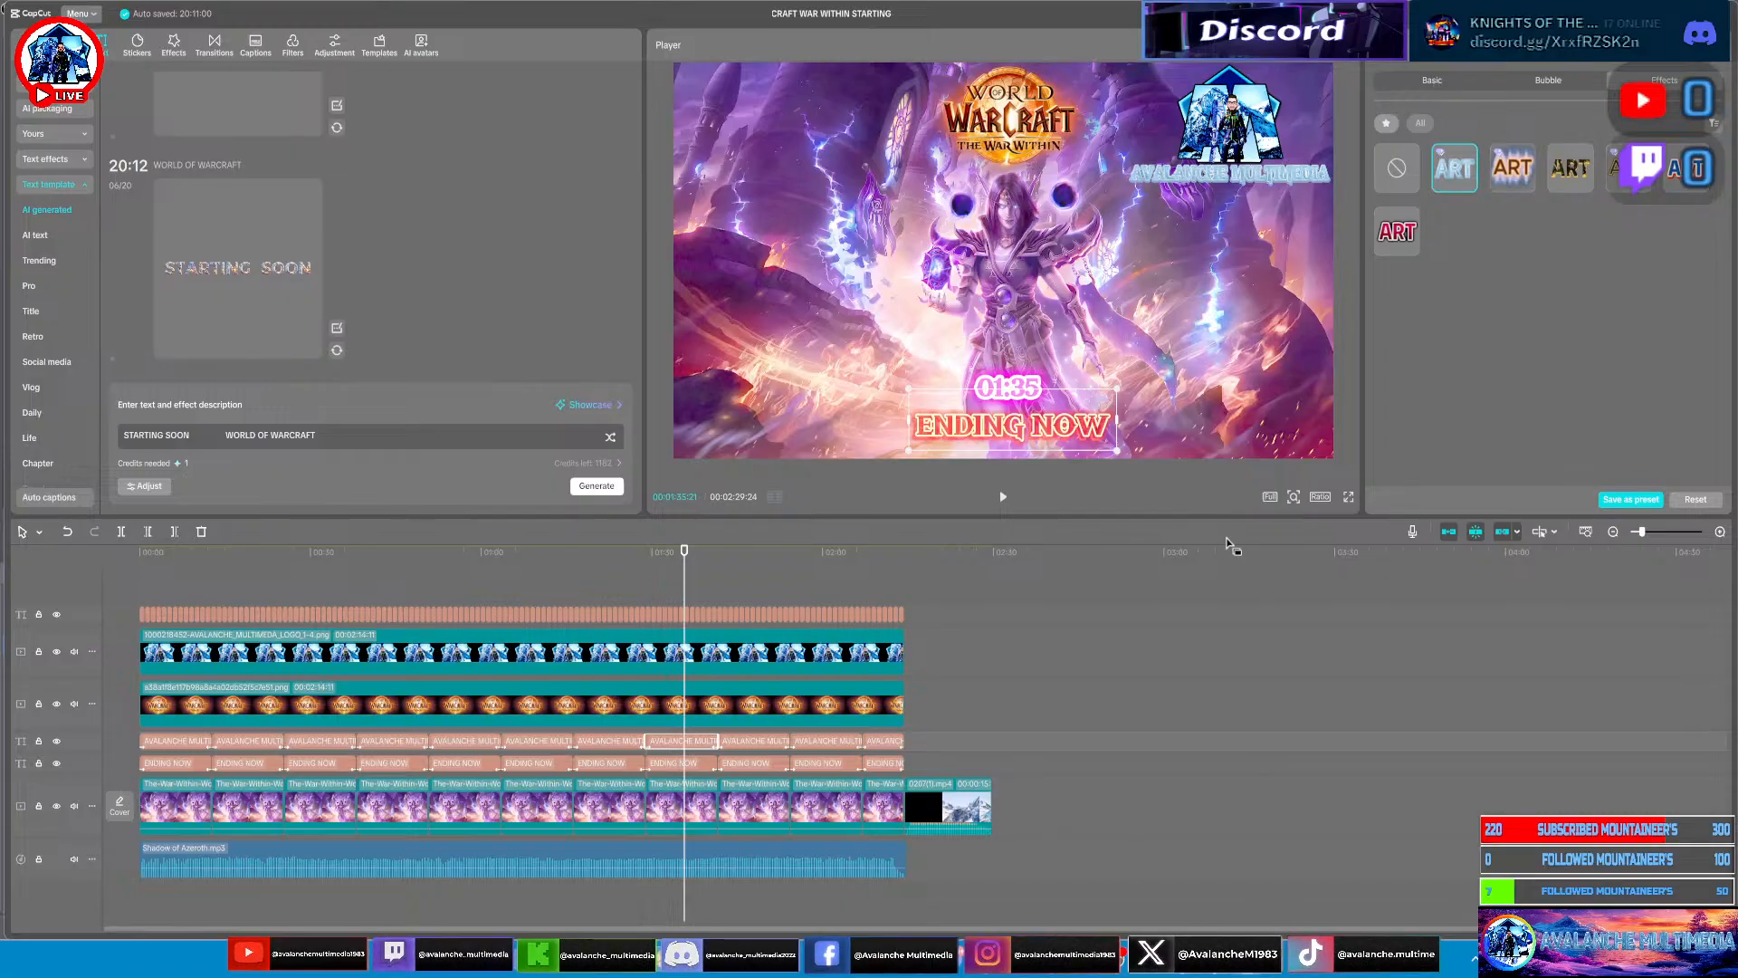
click(776, 746)
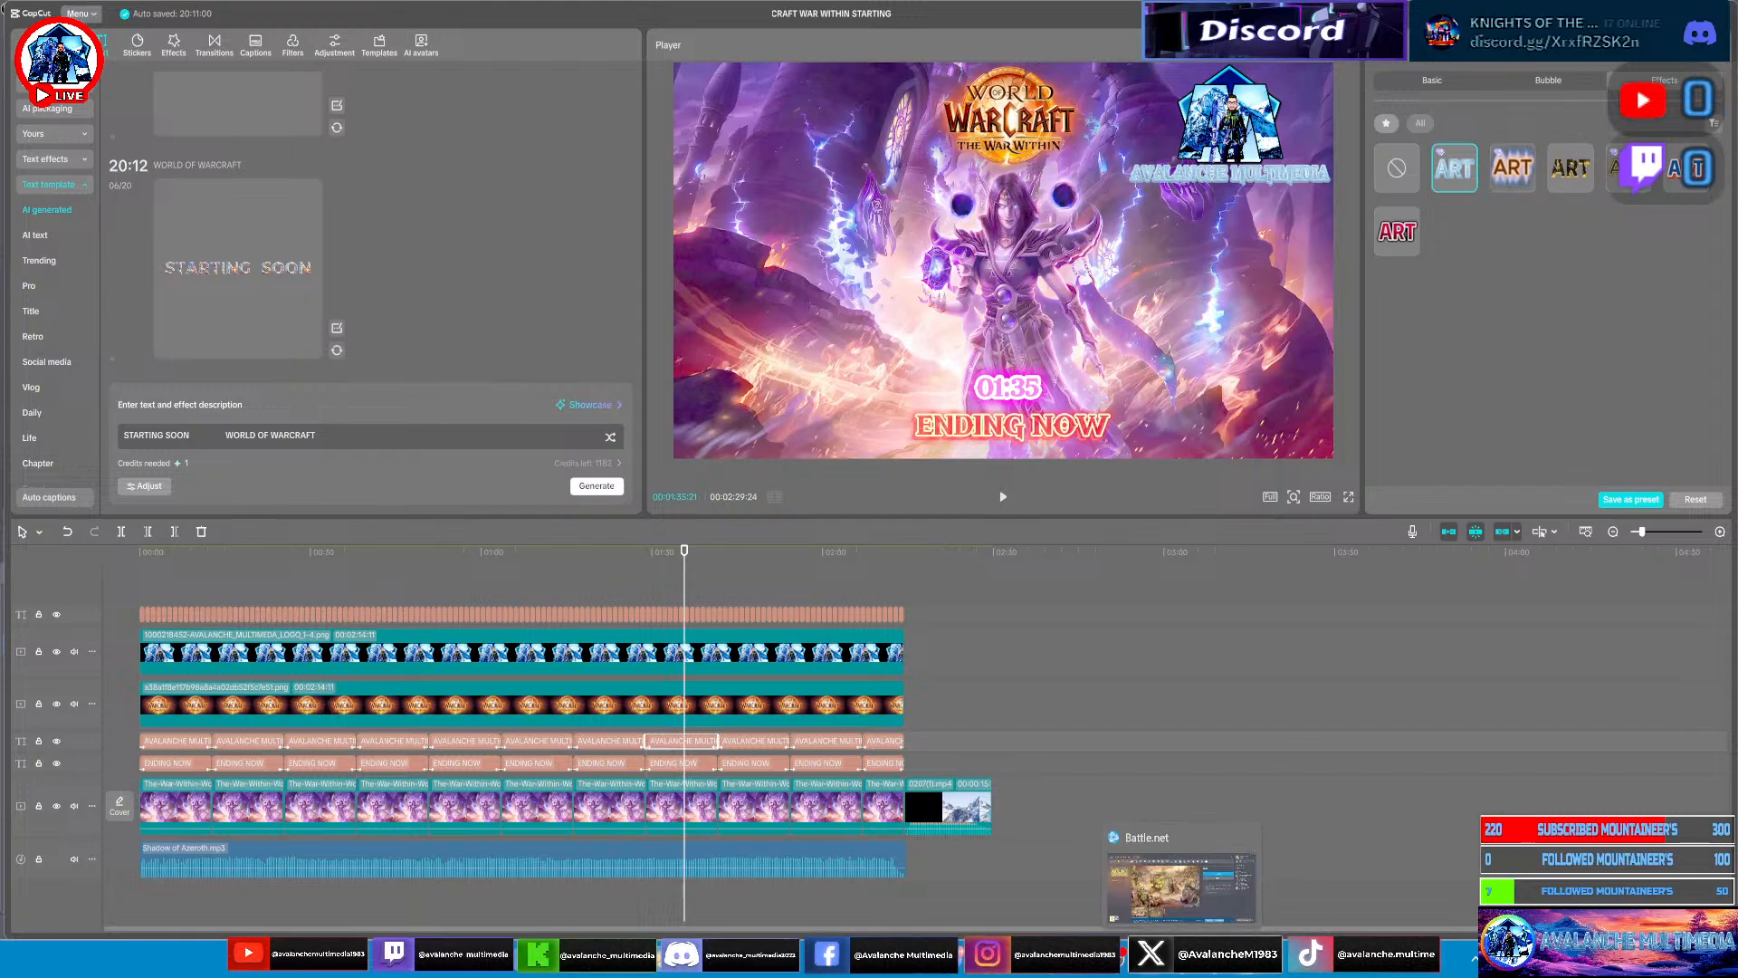
mouse_move(1116, 957)
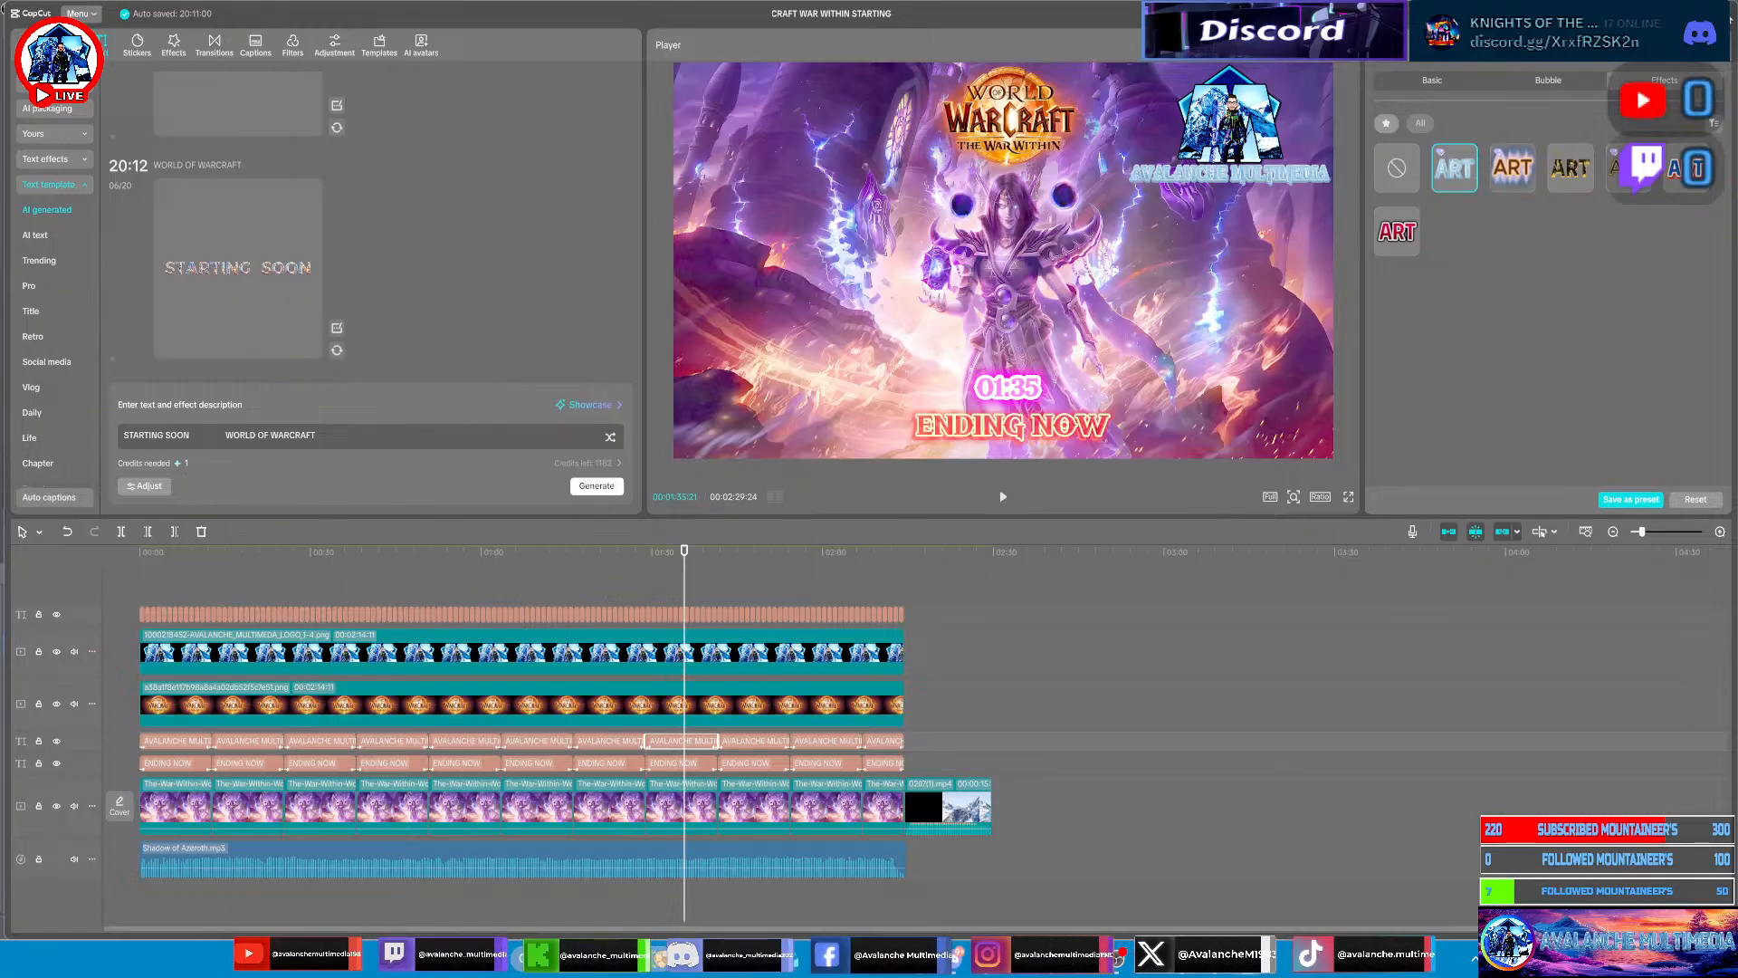
click(1245, 955)
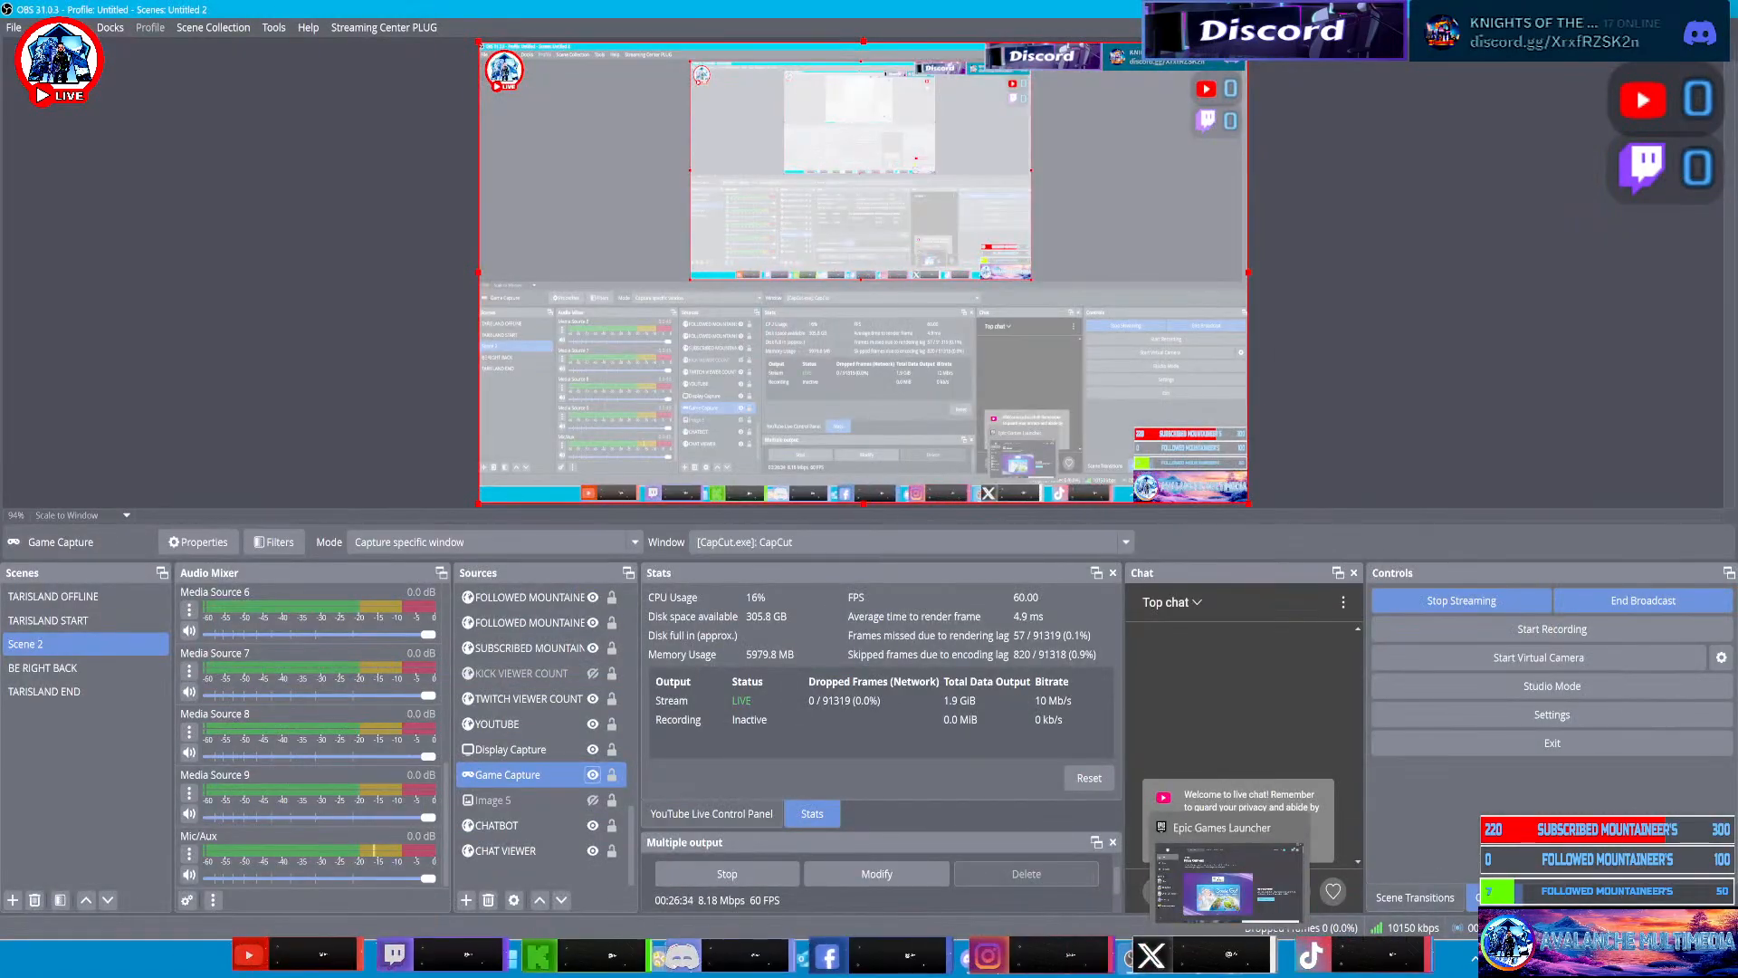
click(1247, 954)
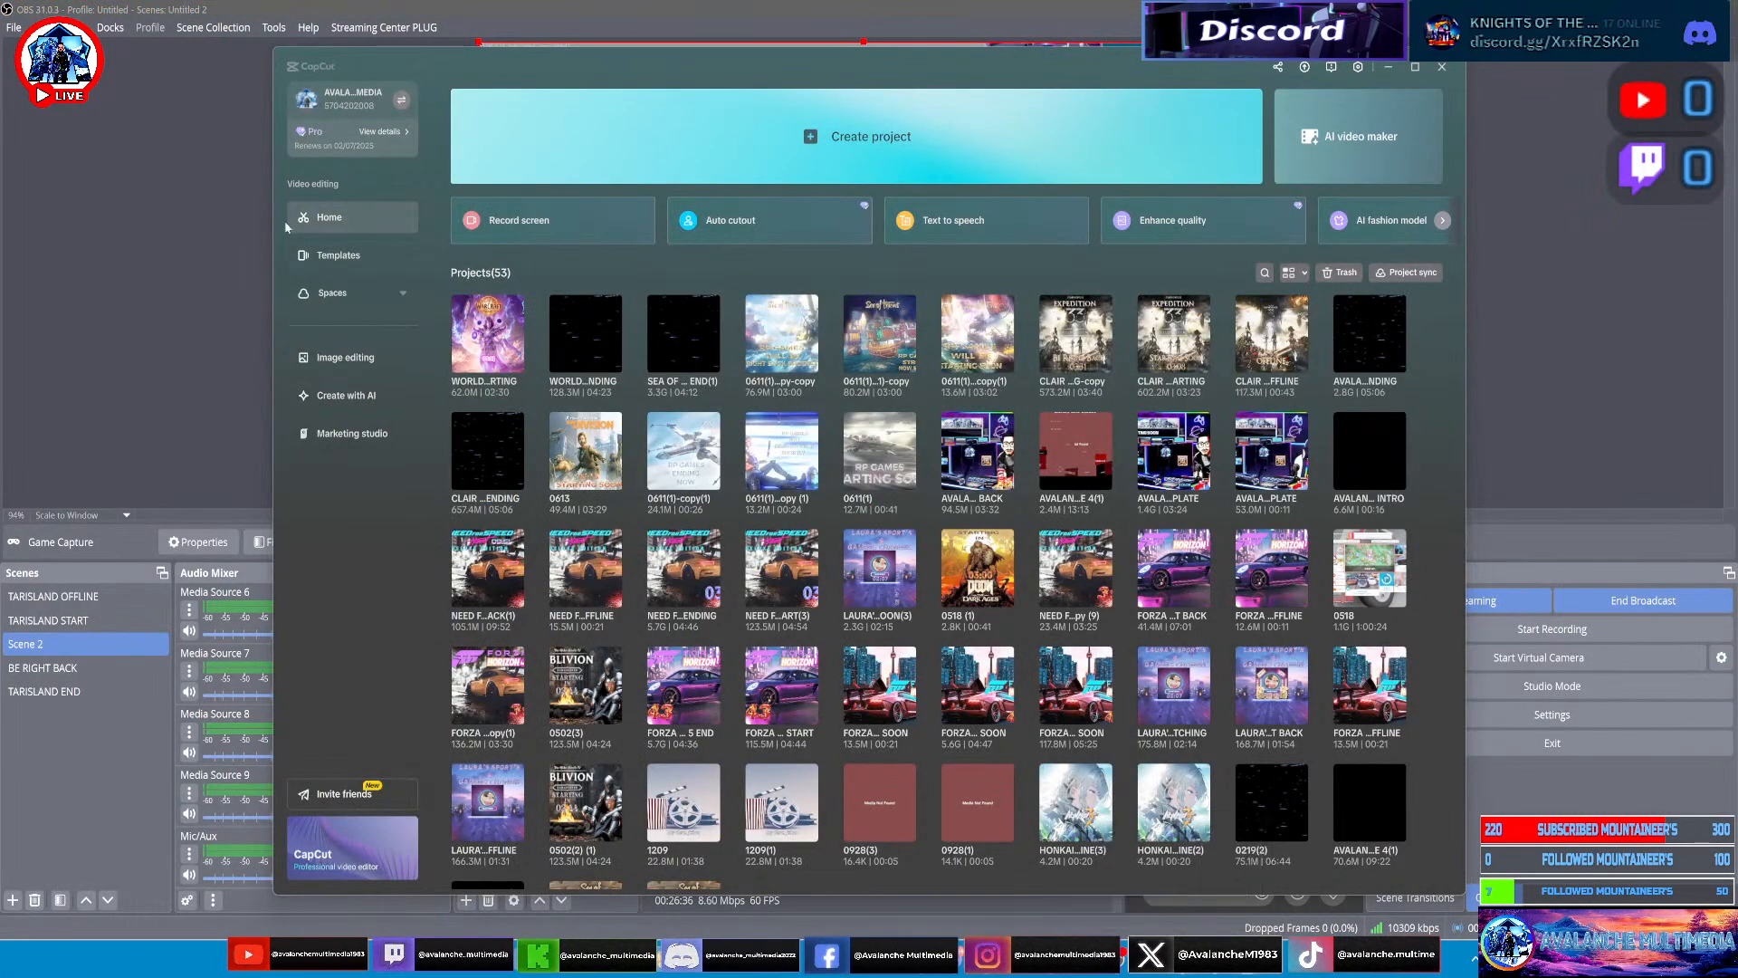
click(491, 344)
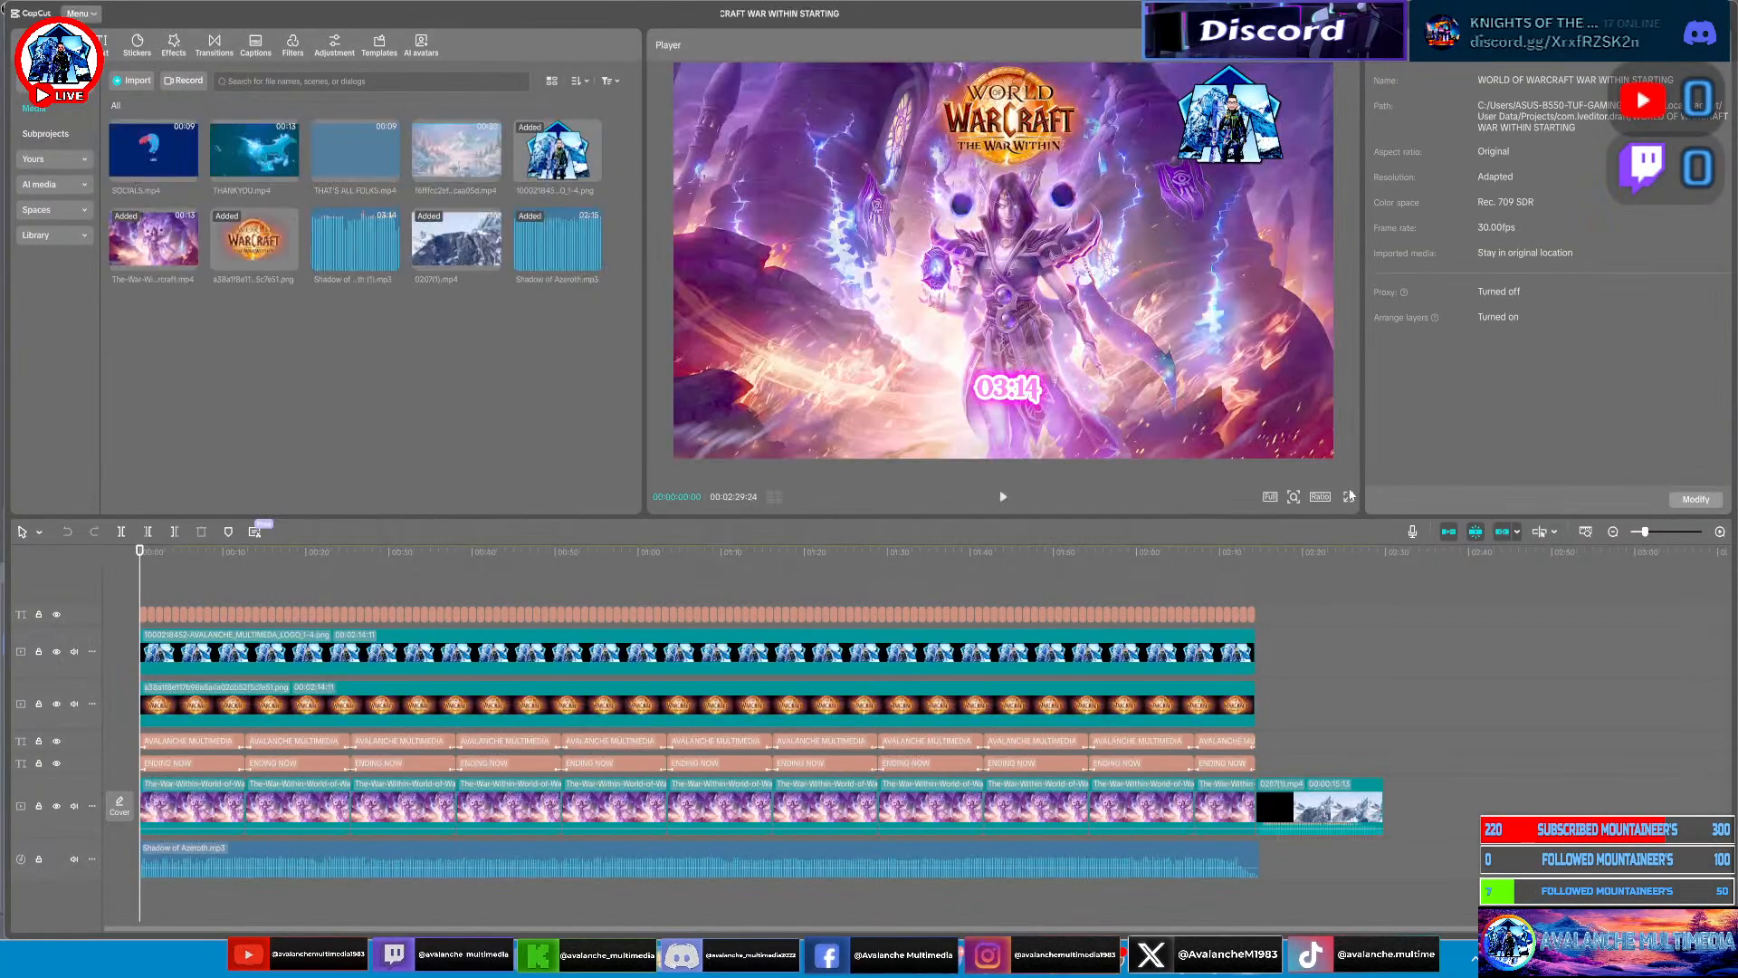
Examine which text effects are applied to the AVALANCHE MULTIMEDIA title, the ENDING NOW text and the countdown
click(1113, 742)
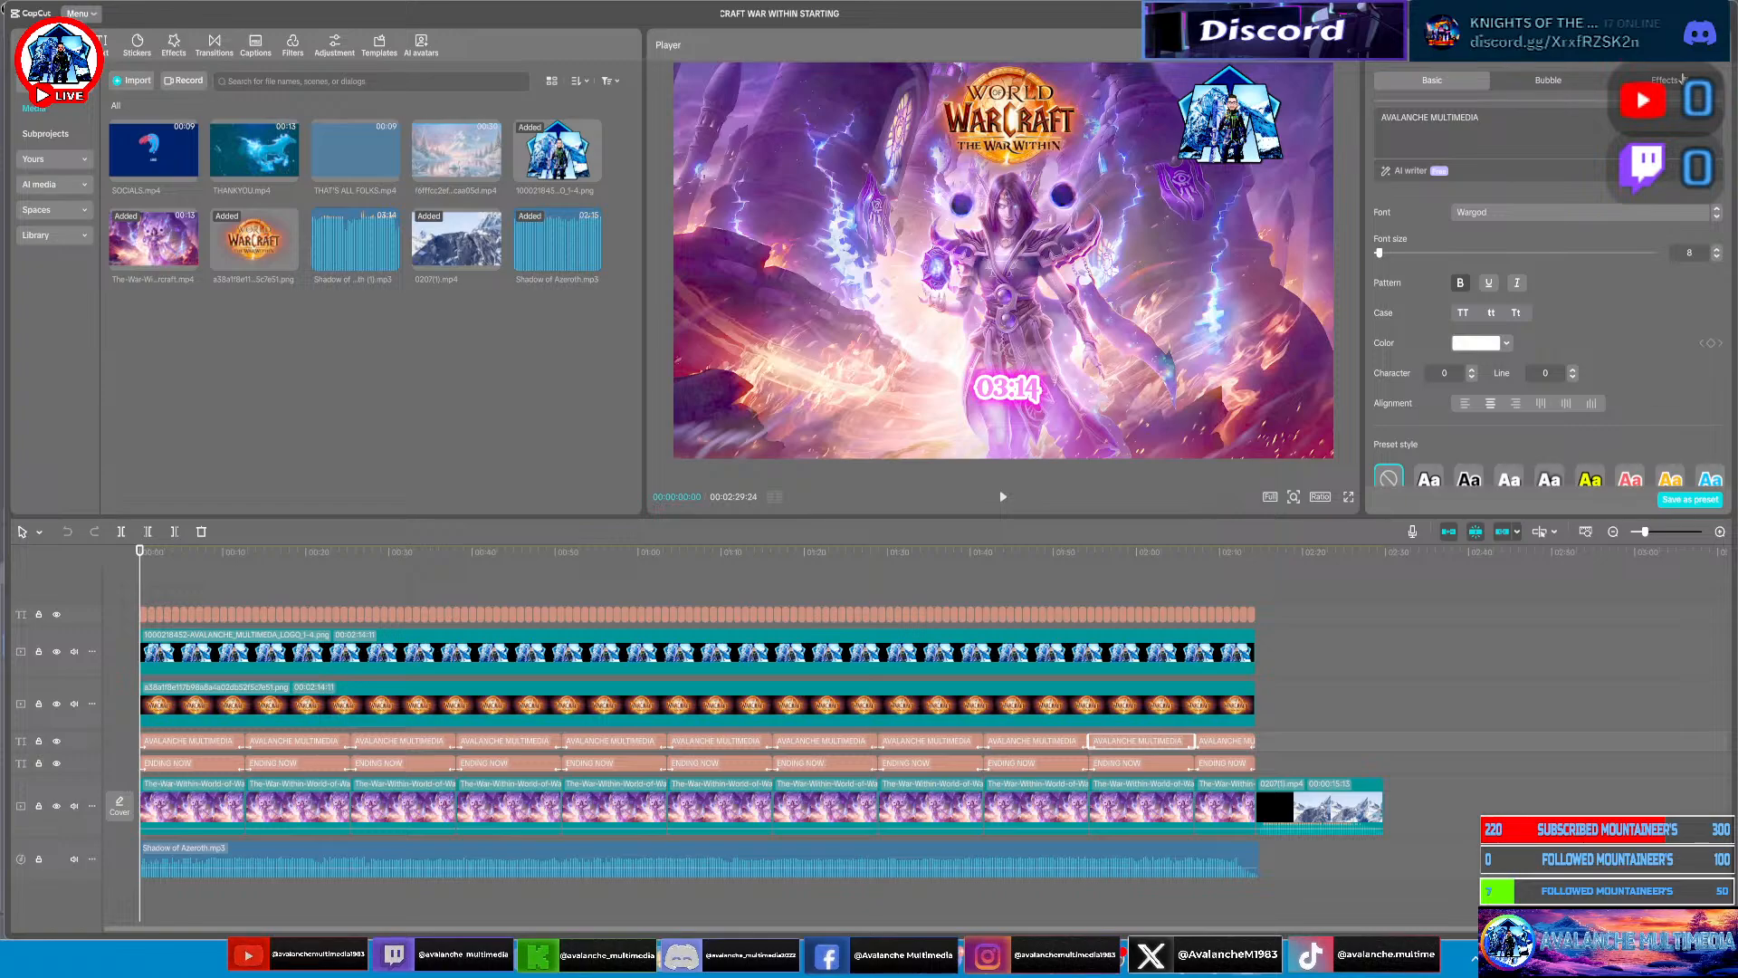
click(1672, 83)
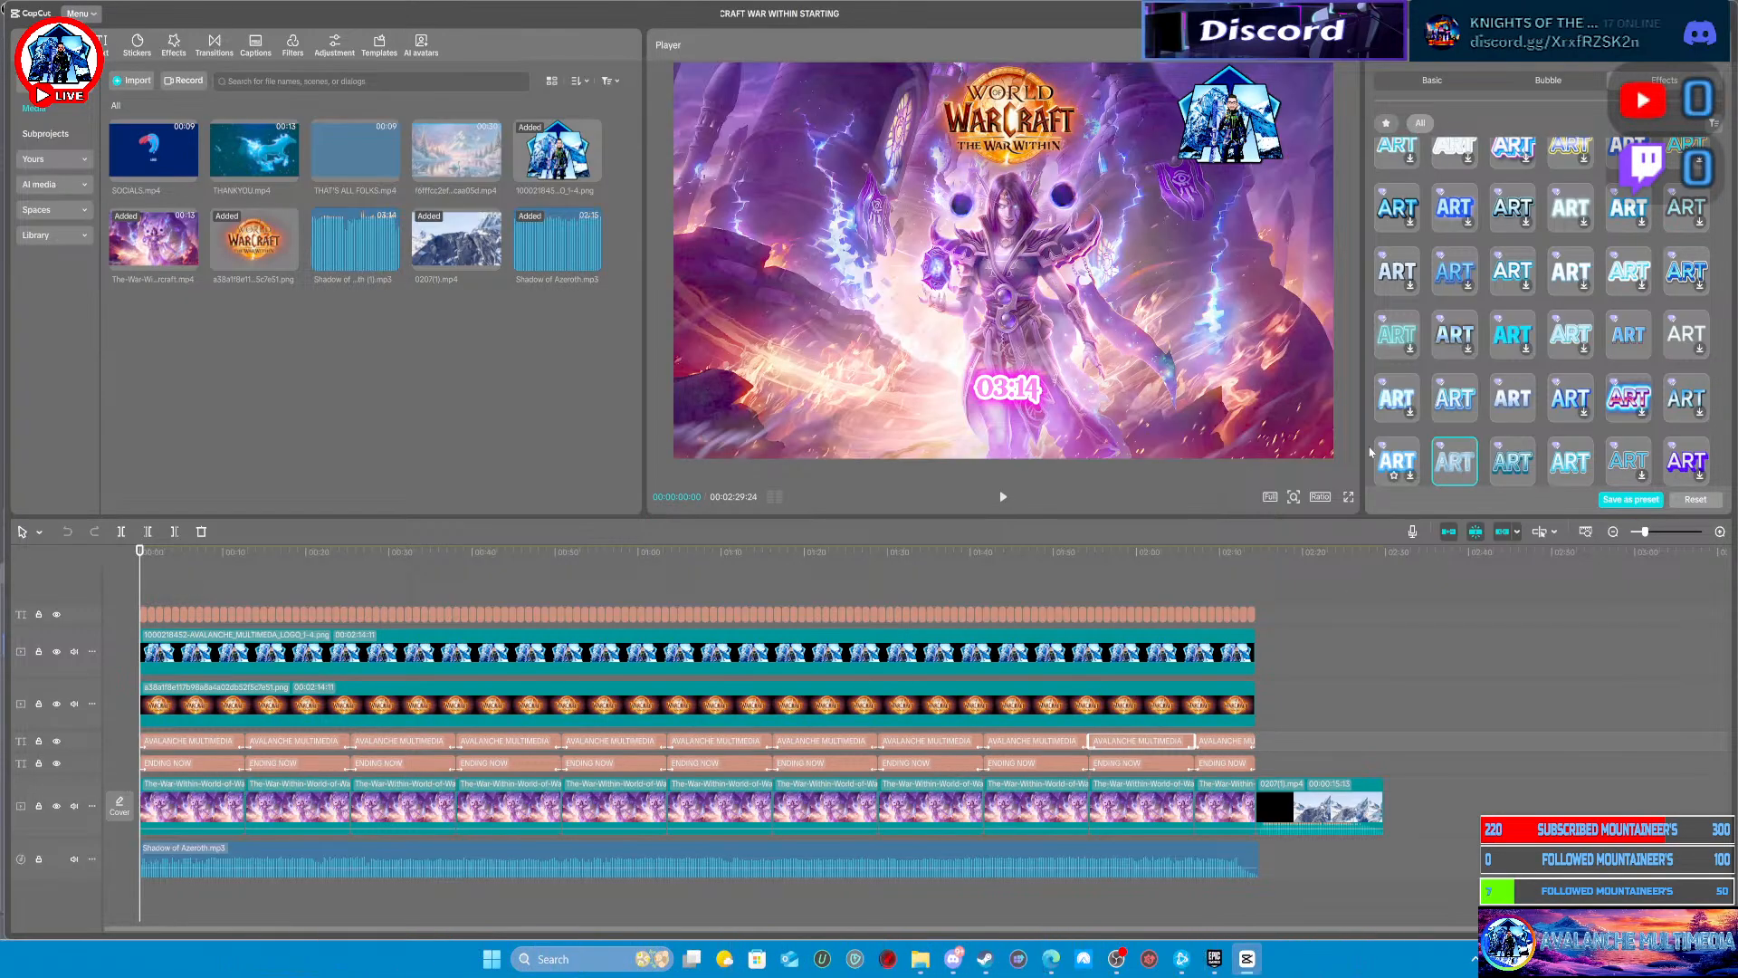
click(1044, 761)
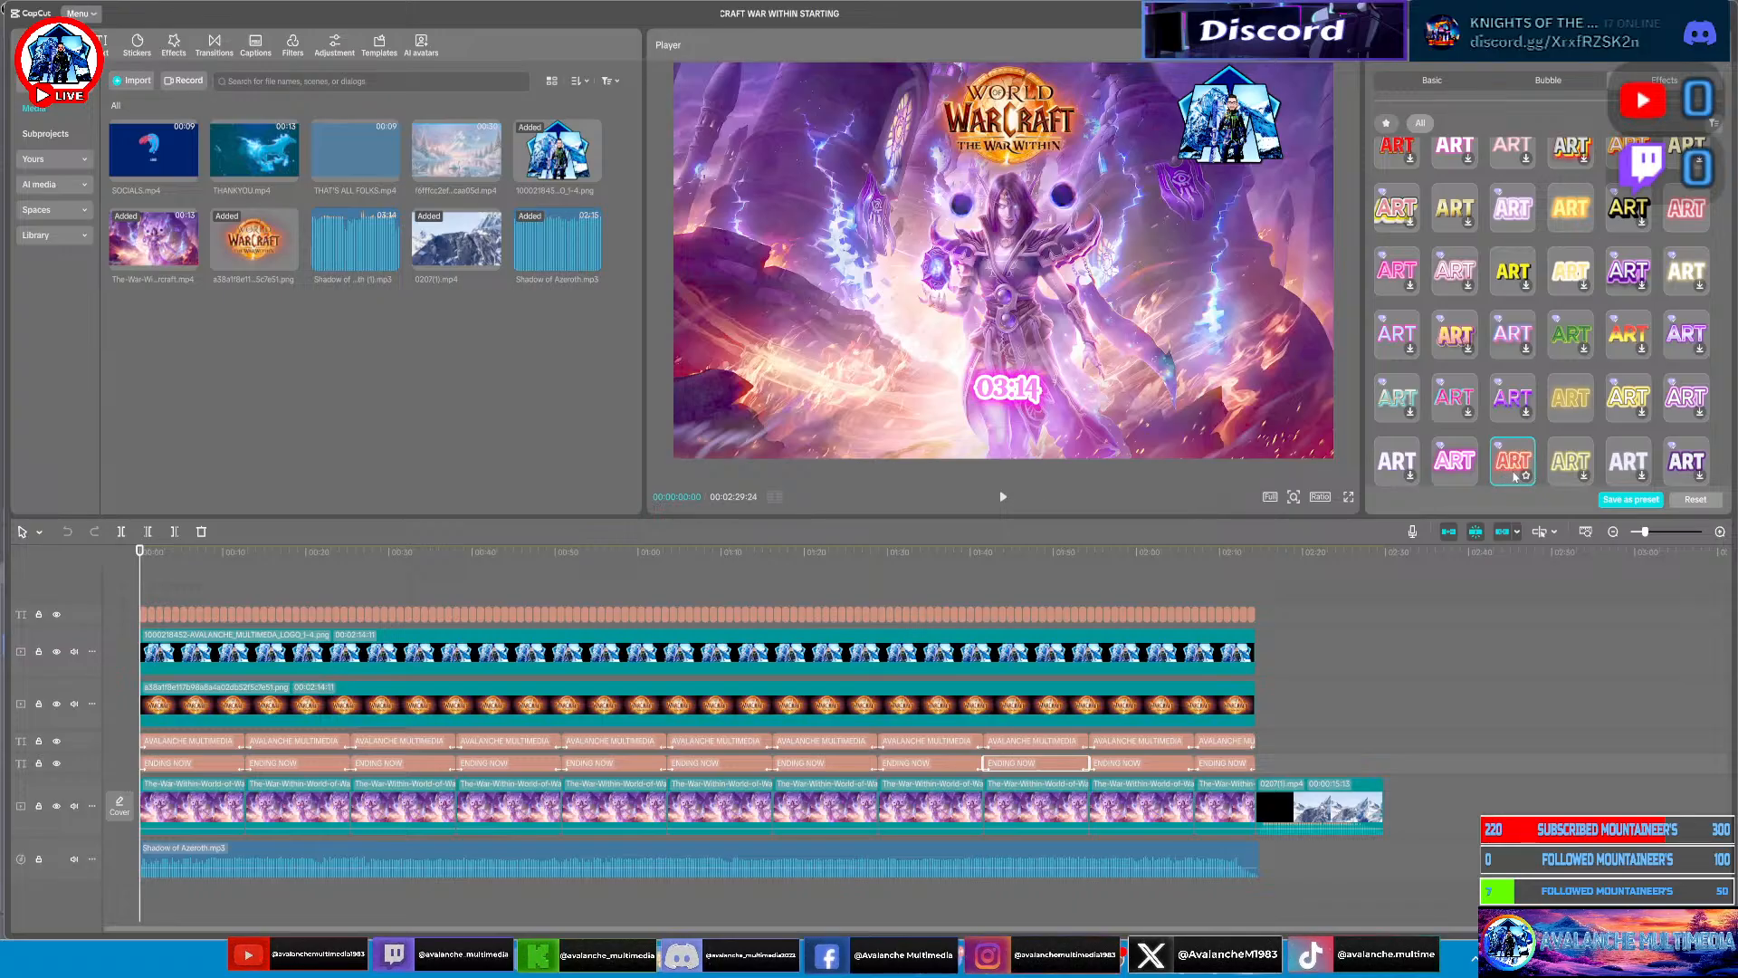
click(1077, 616)
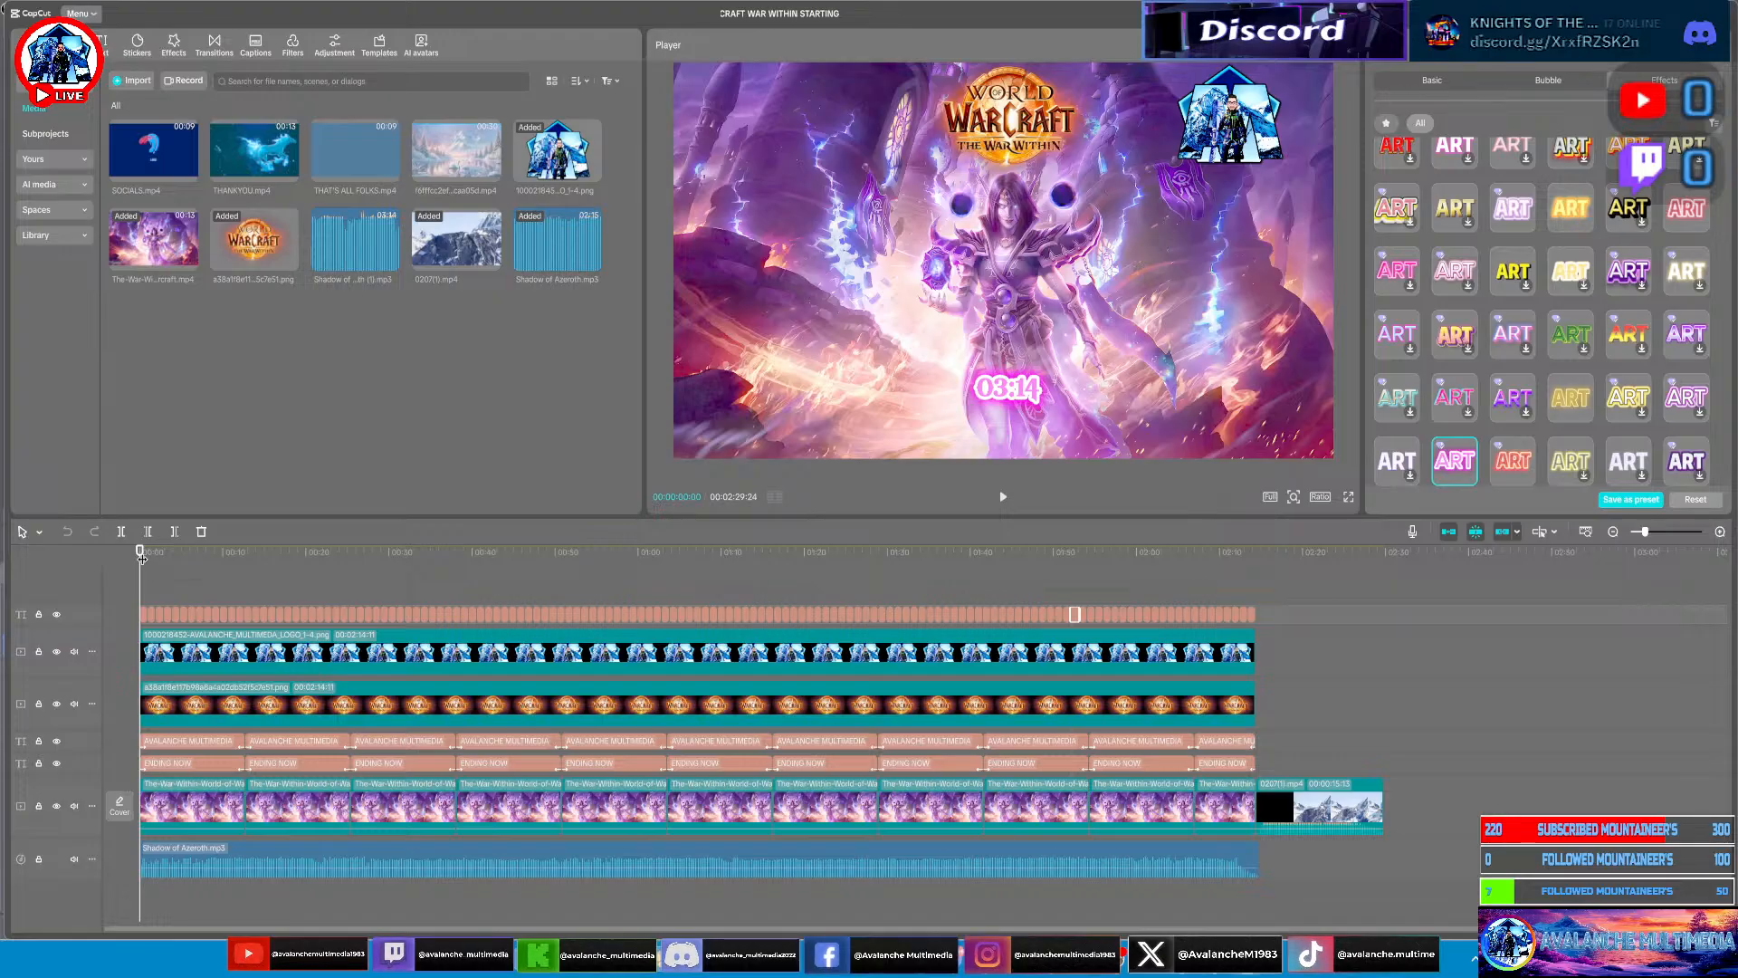
Play the video full screen from about 43 seconds into the timeline
drag(140, 554, 504, 646)
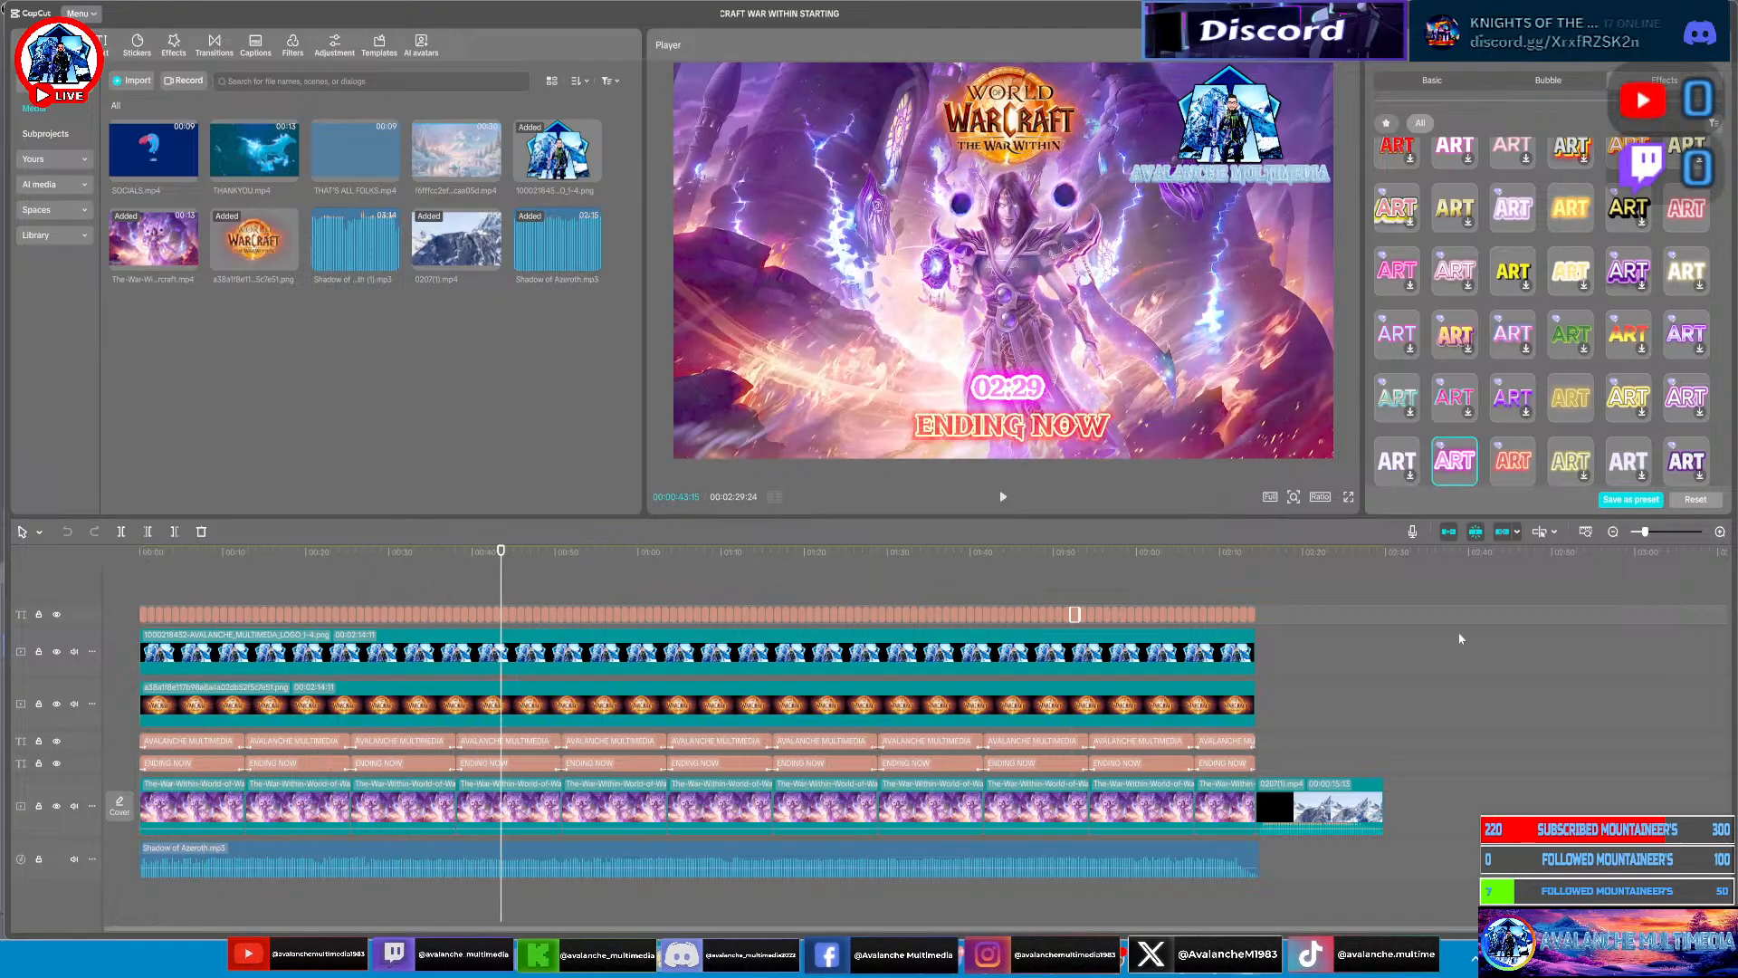
key(ctrl+shift+f)
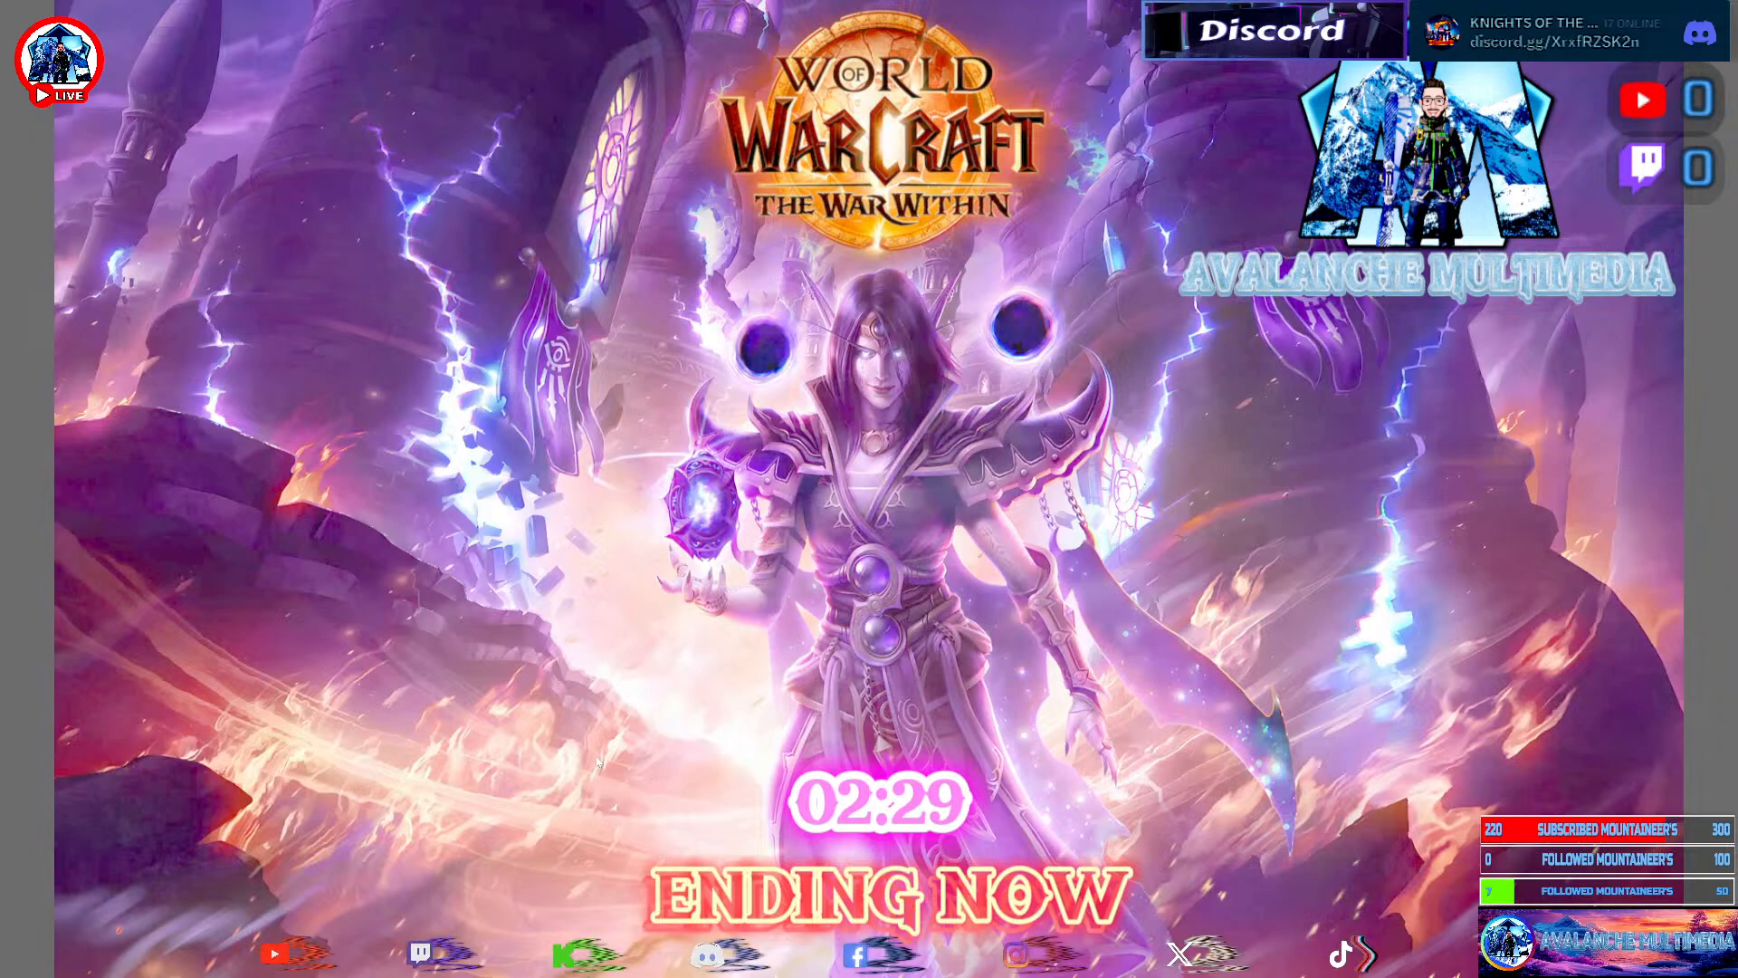
key(space)
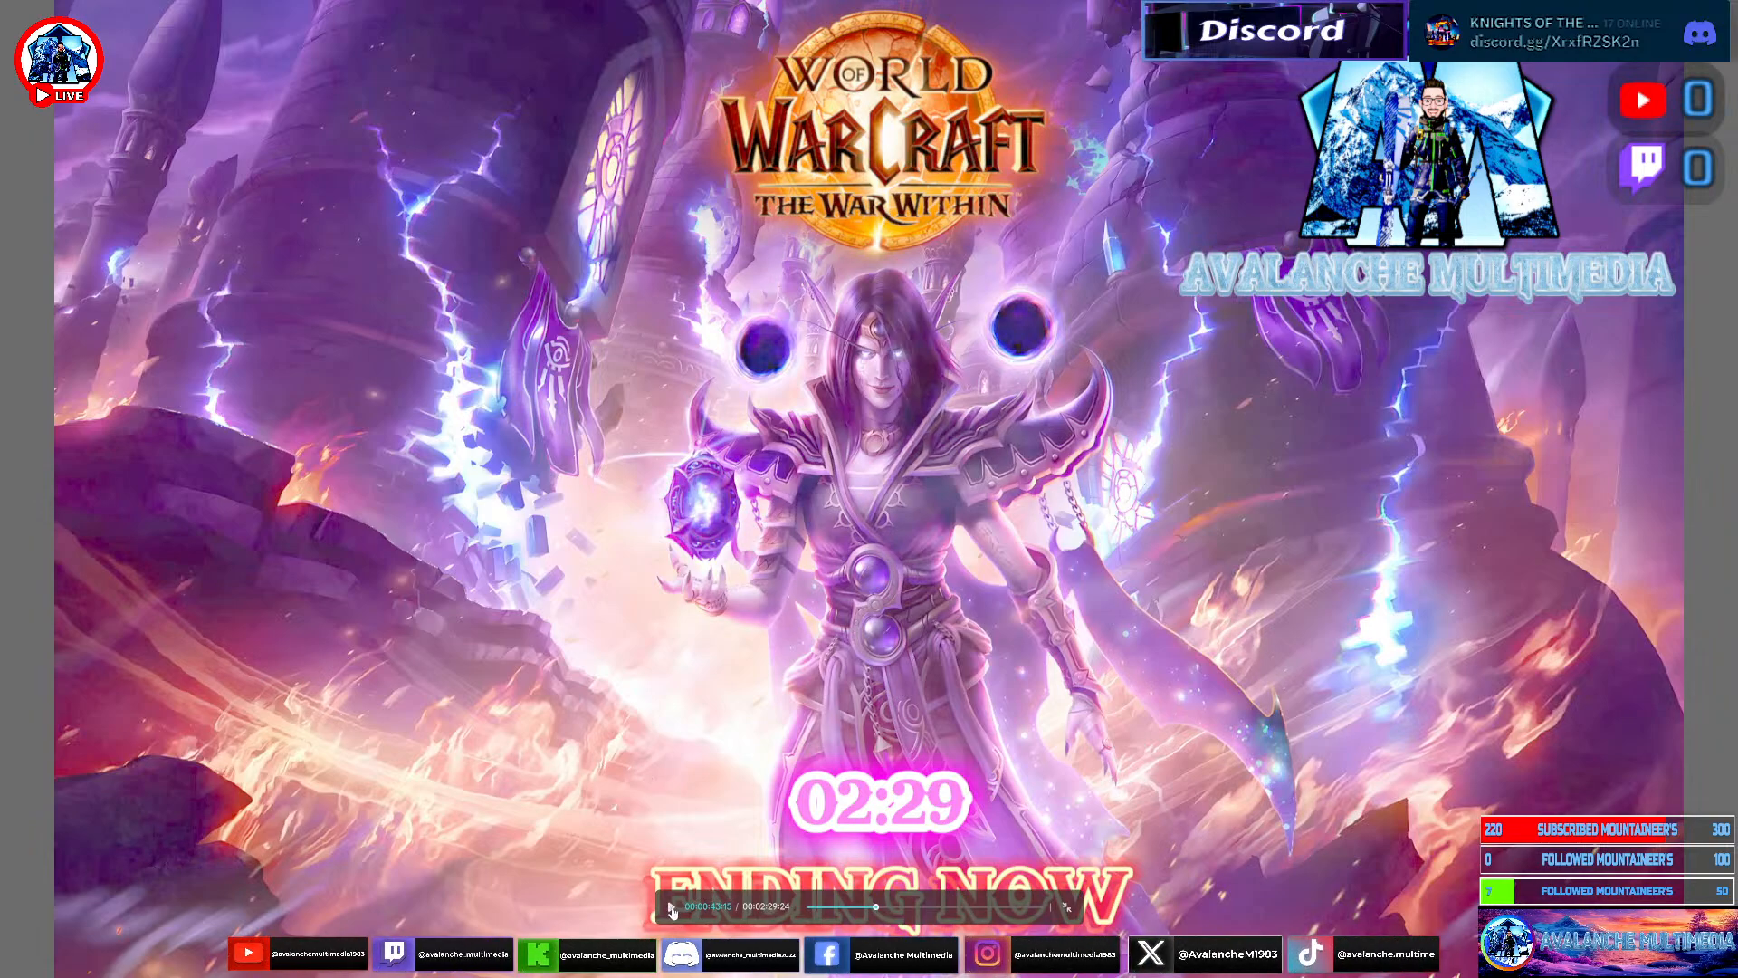
click(671, 908)
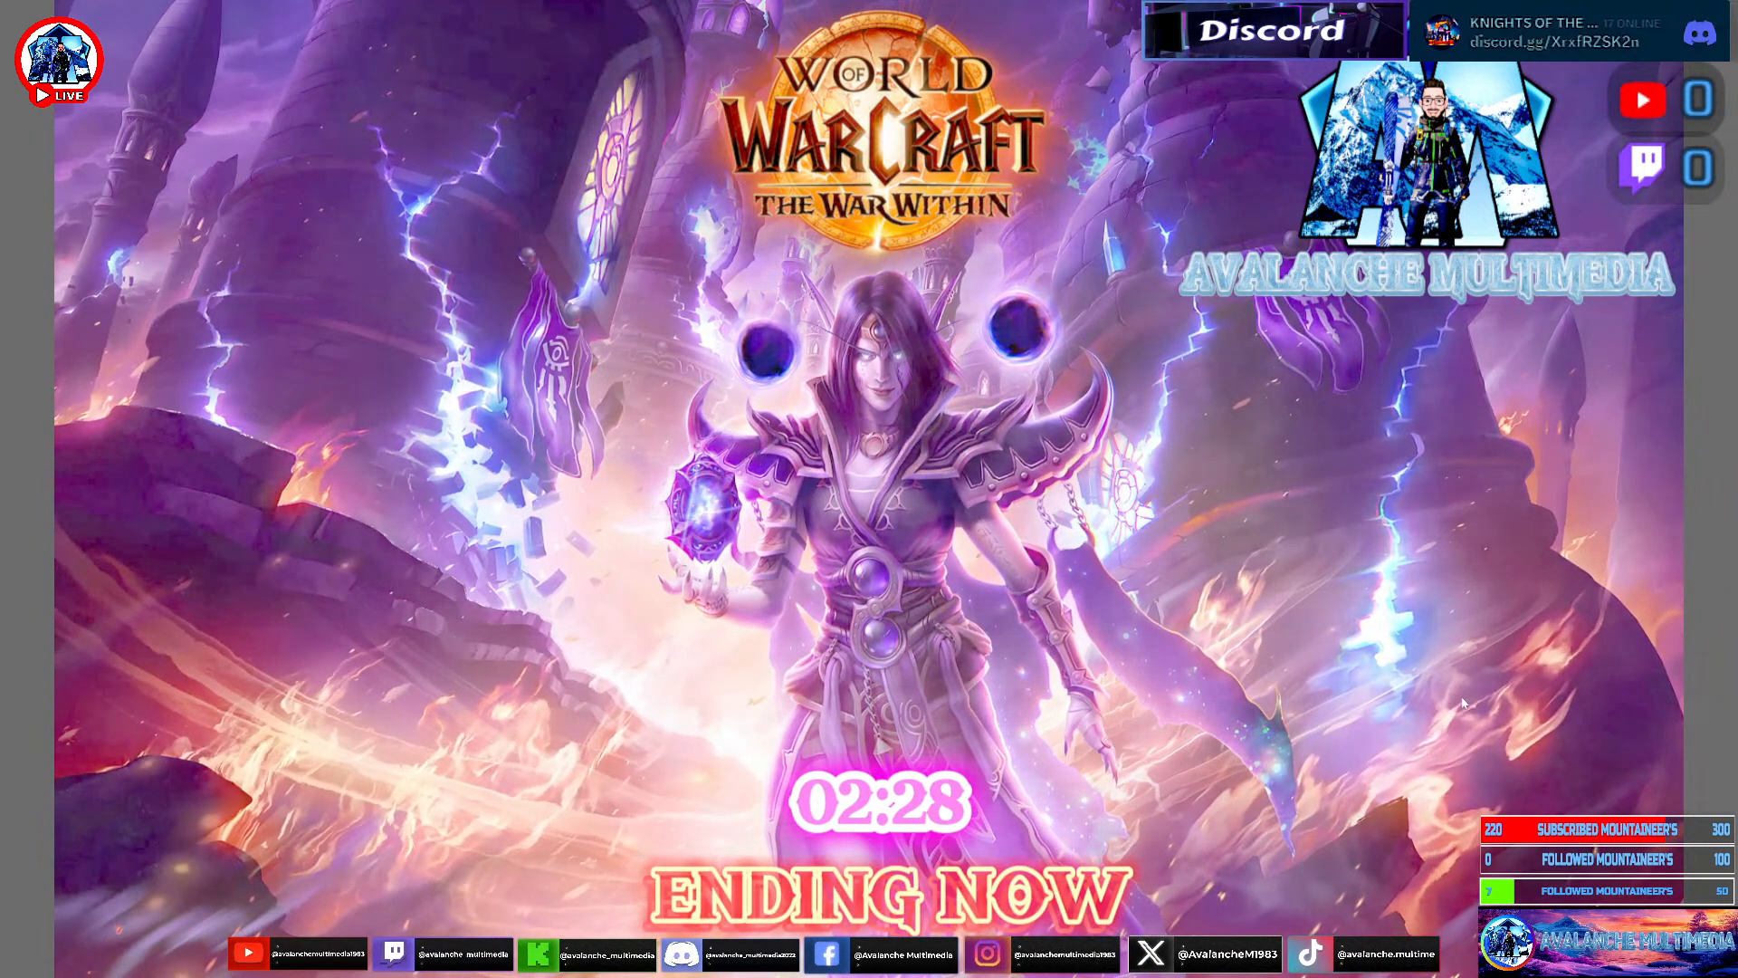
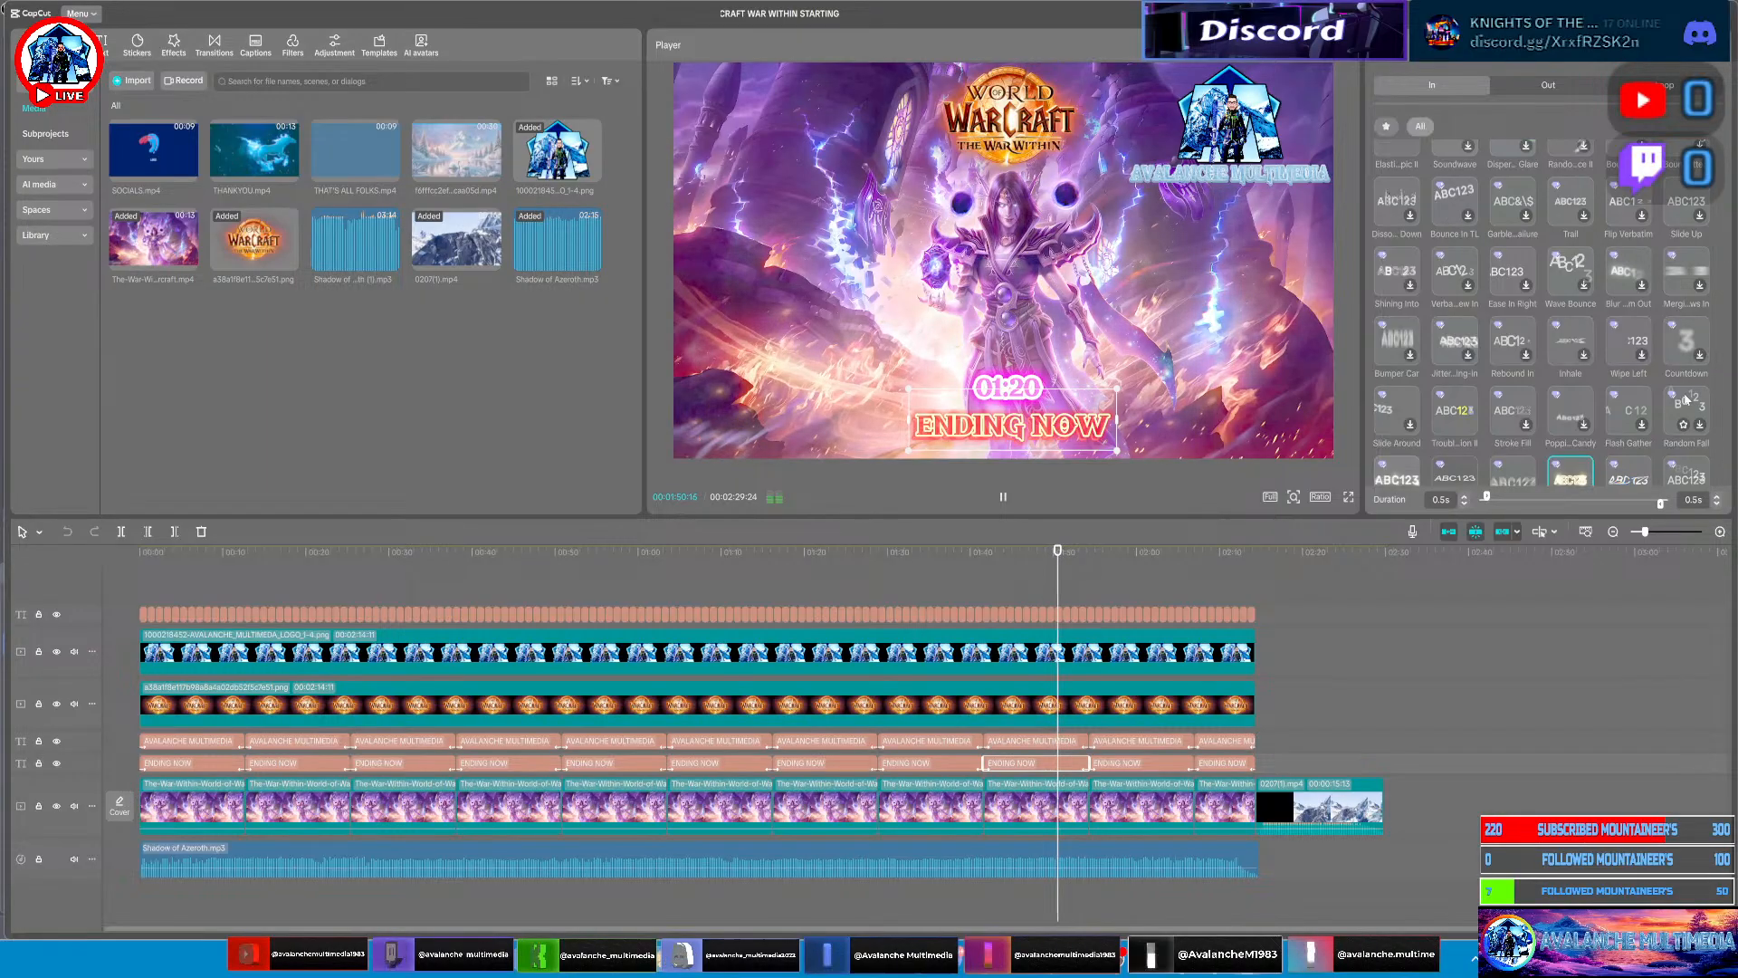
Examine the ENDING NOW clip's in and out animations, and play the video on to the start of the mountain clip
scroll(1570, 416, down, 1)
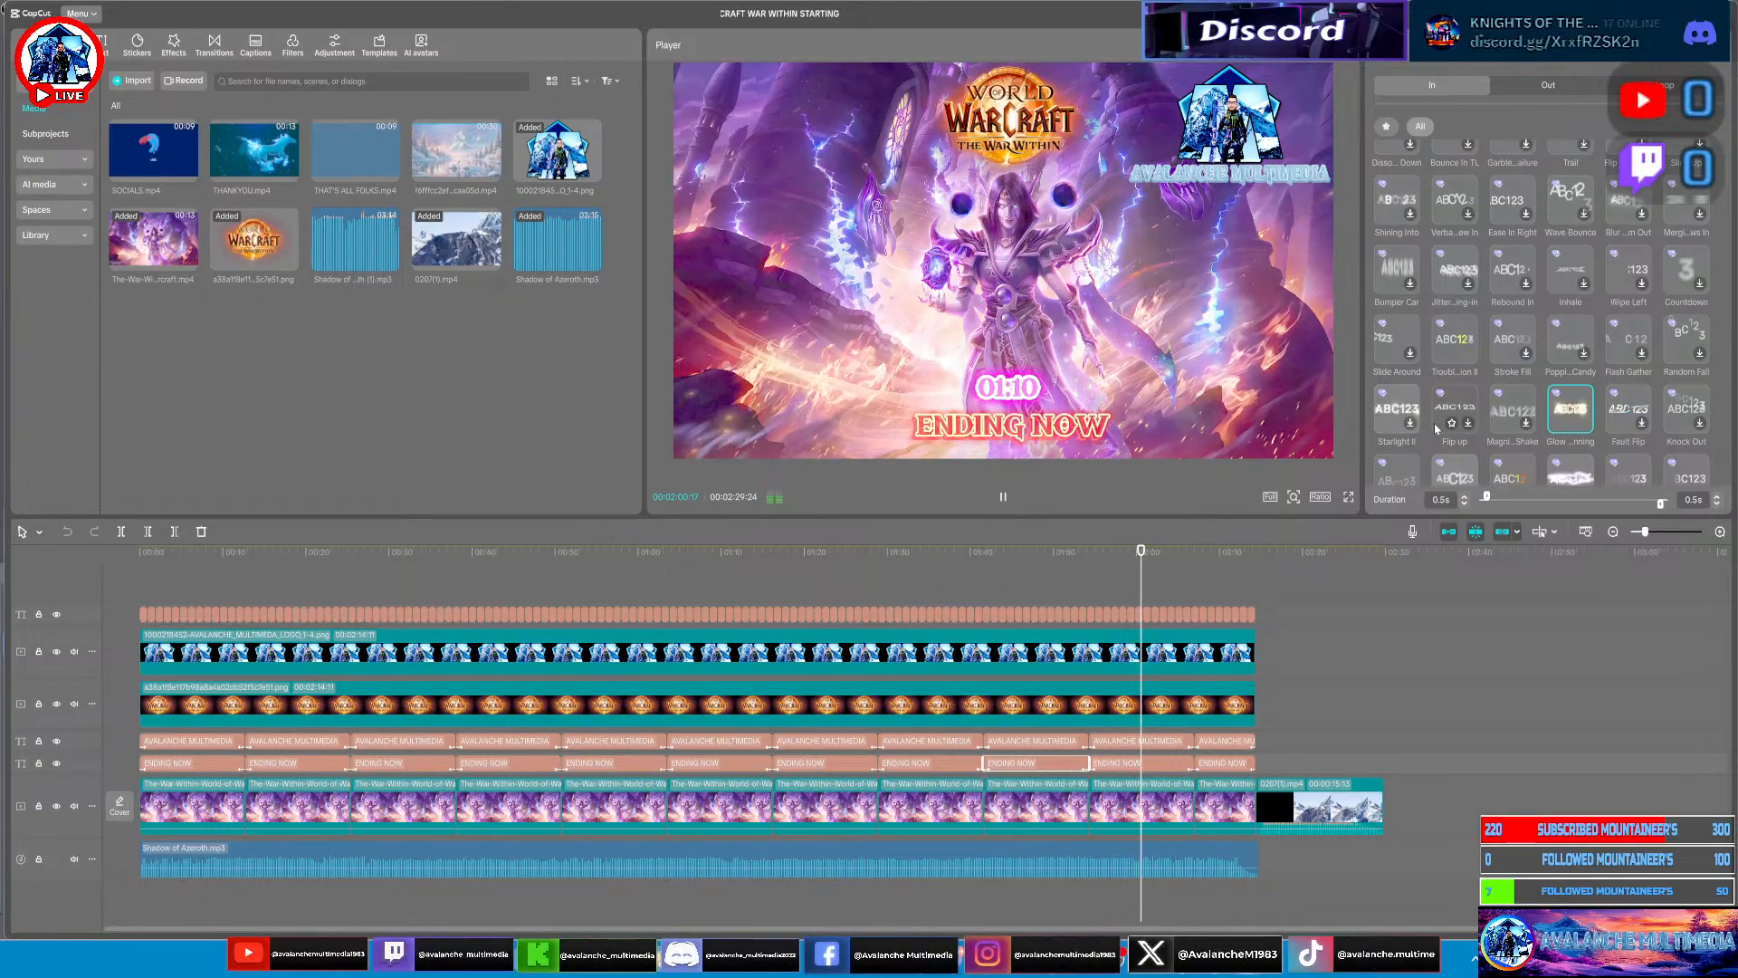
click(1006, 496)
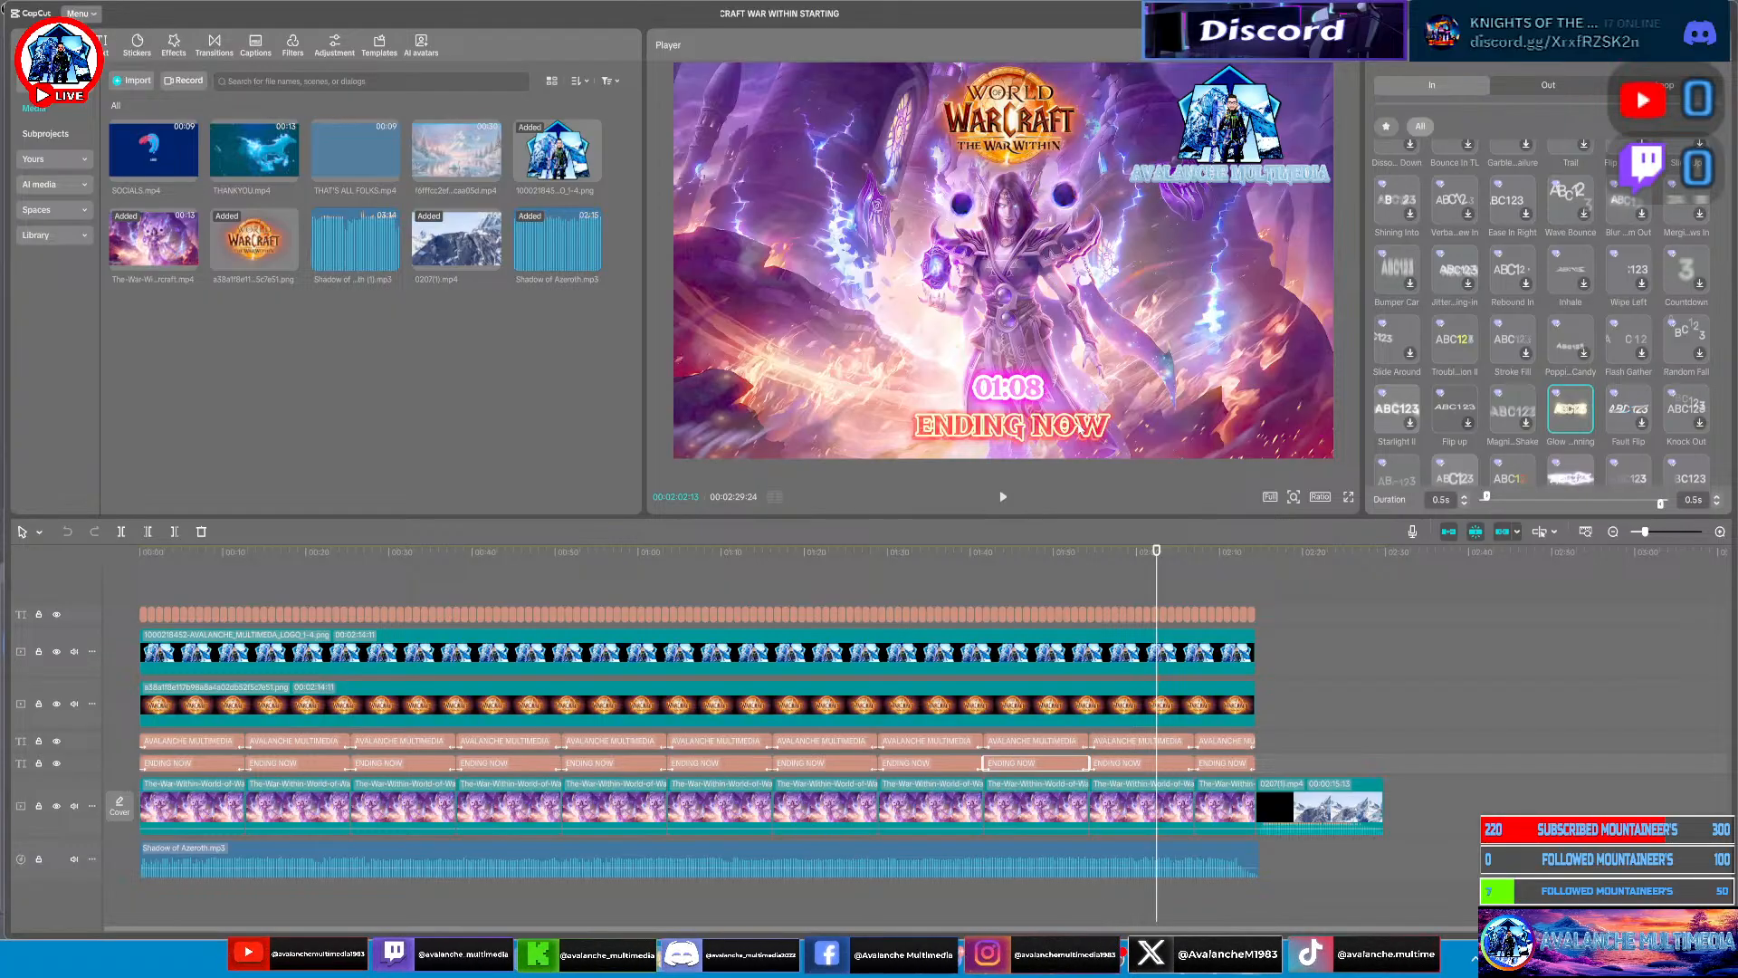
click(1524, 94)
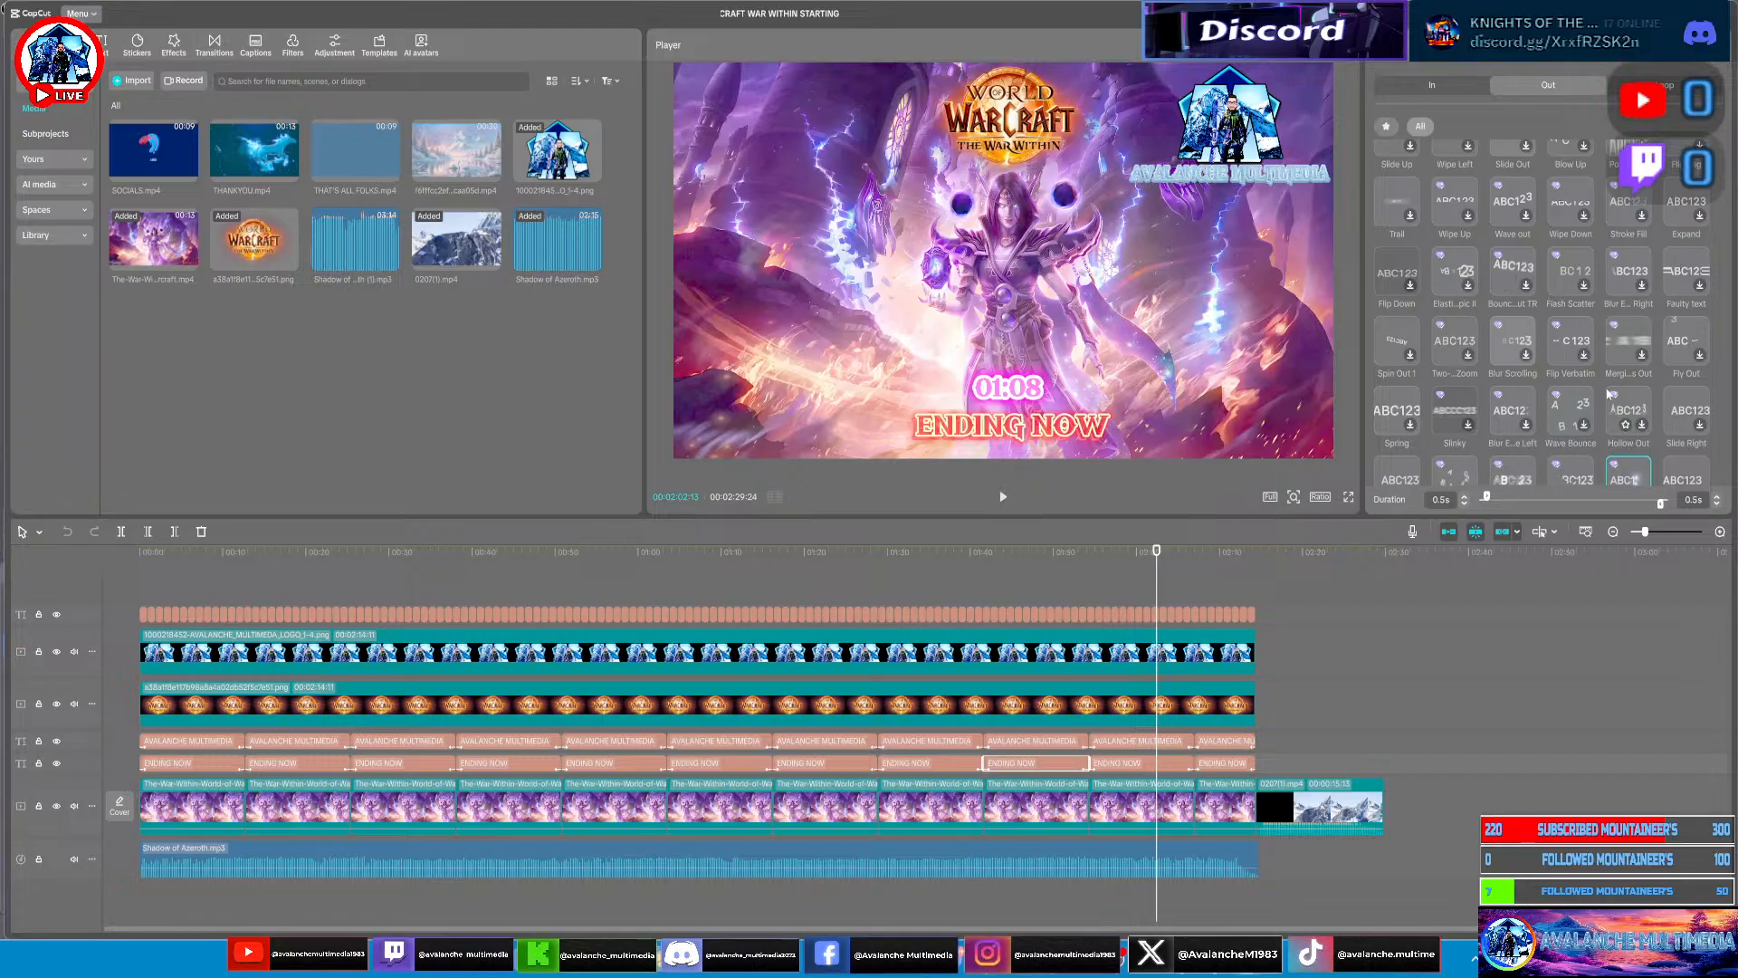
scroll(1629, 398, down, 2)
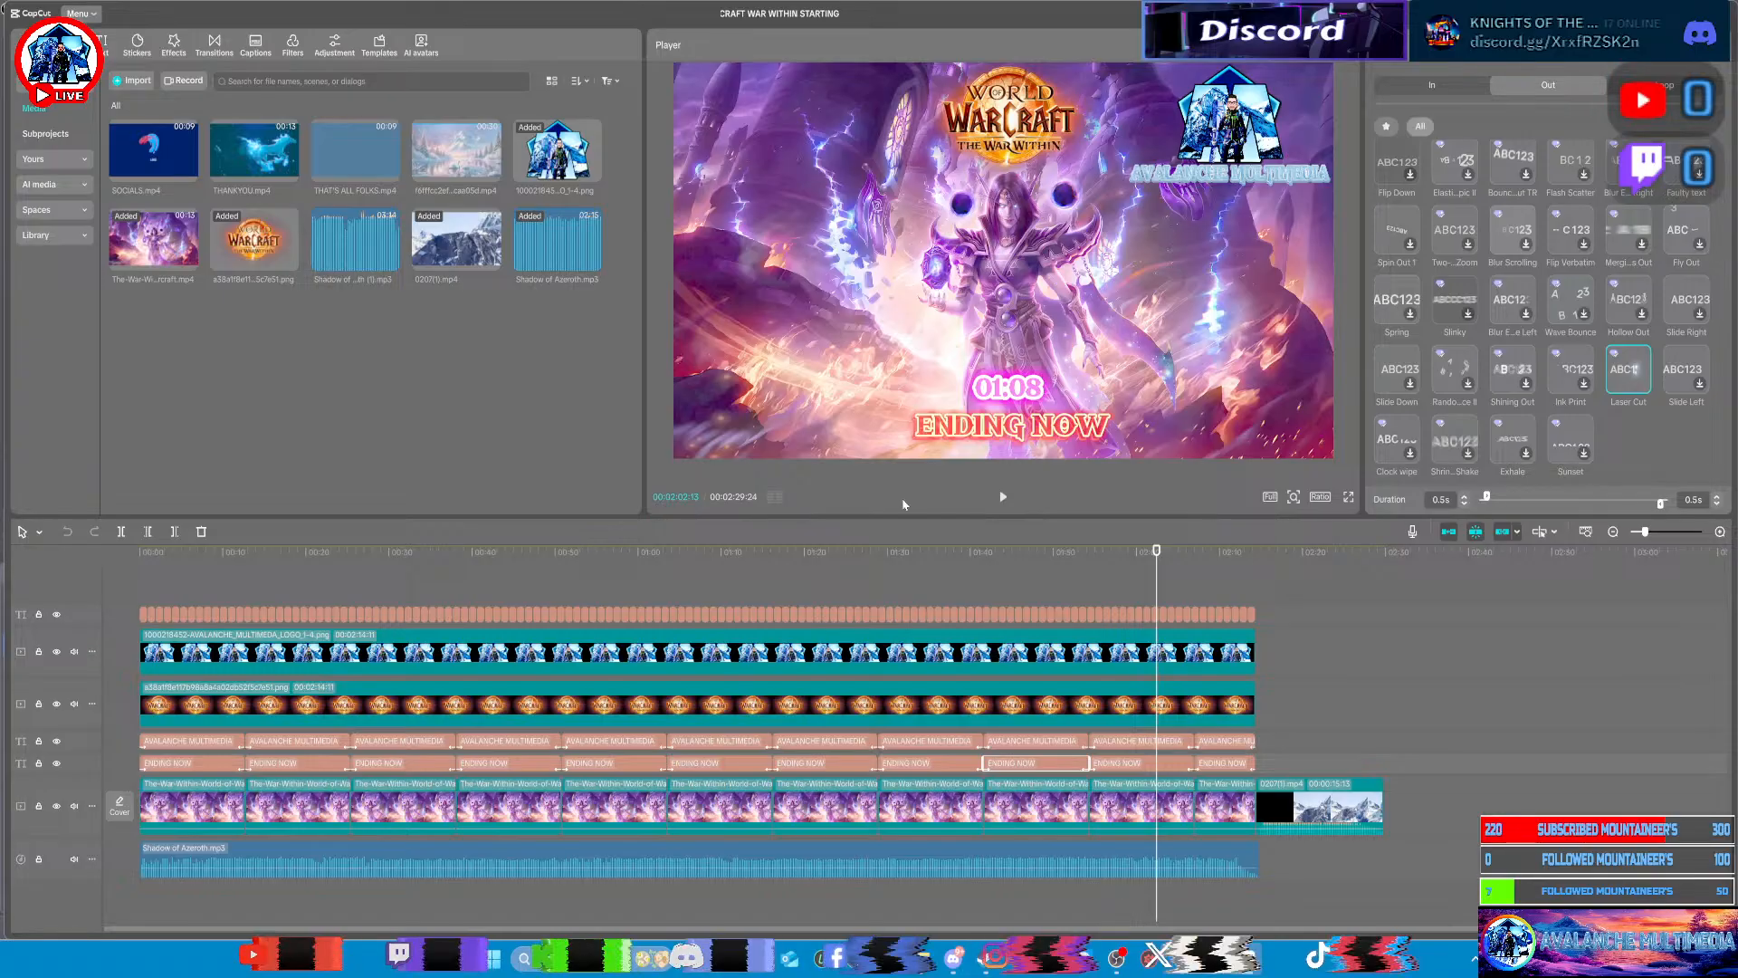
click(1004, 497)
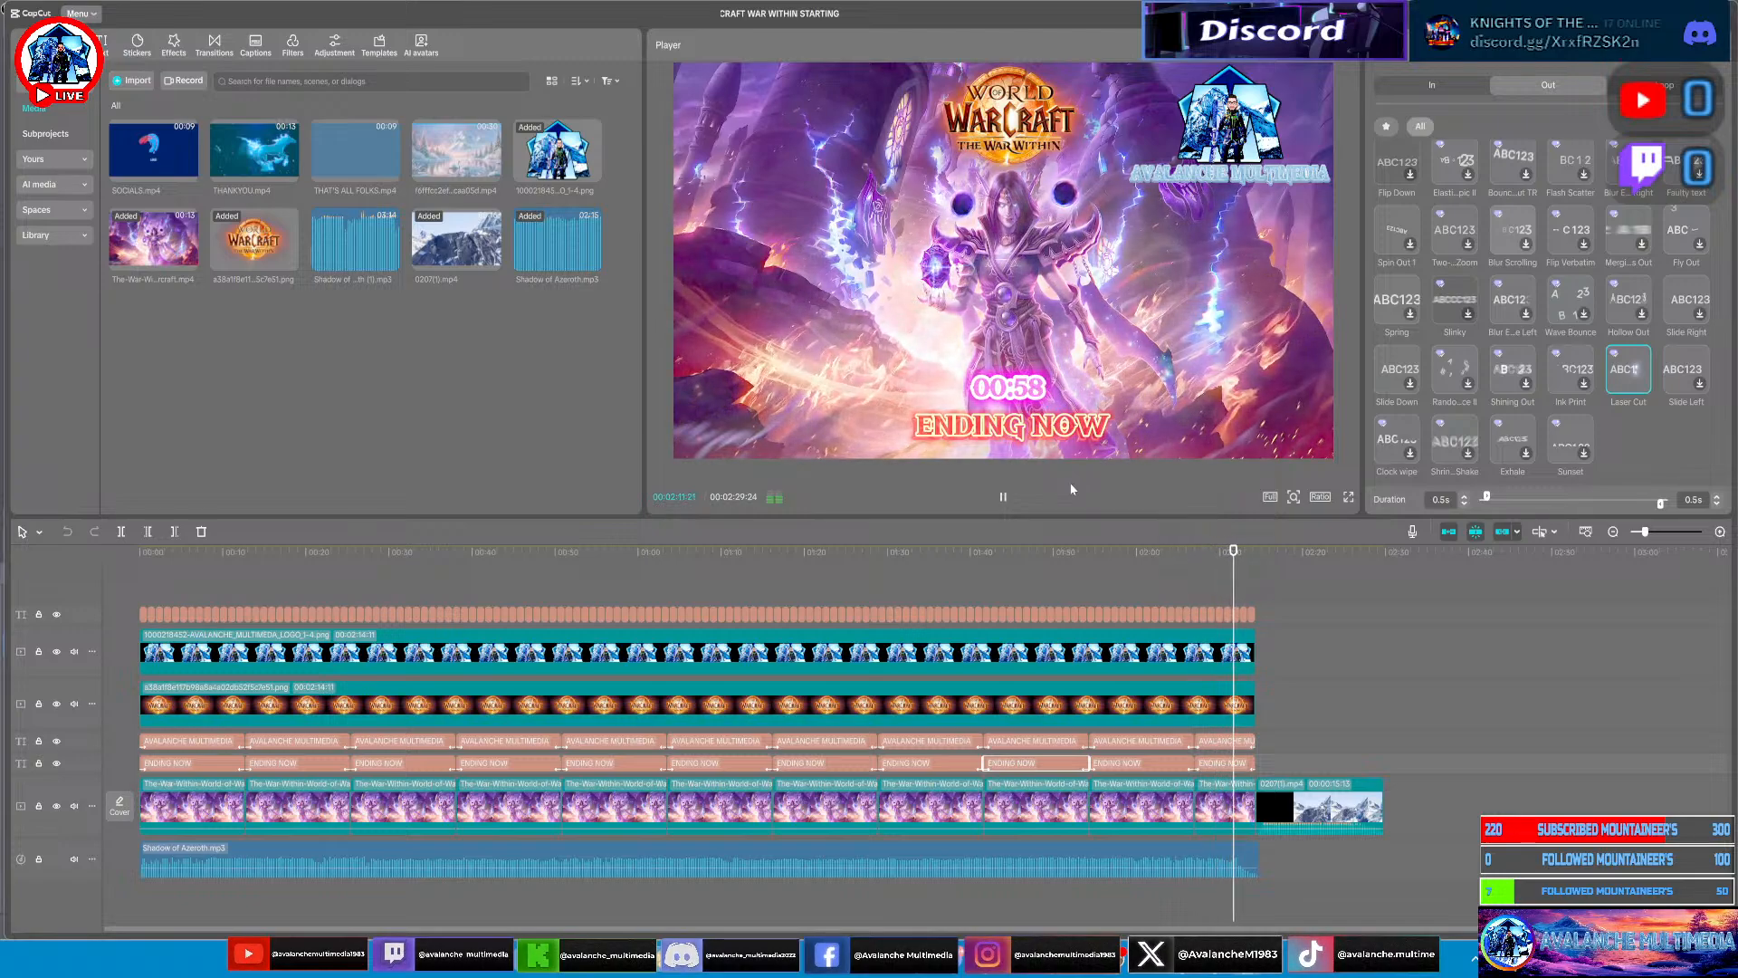
click(1003, 498)
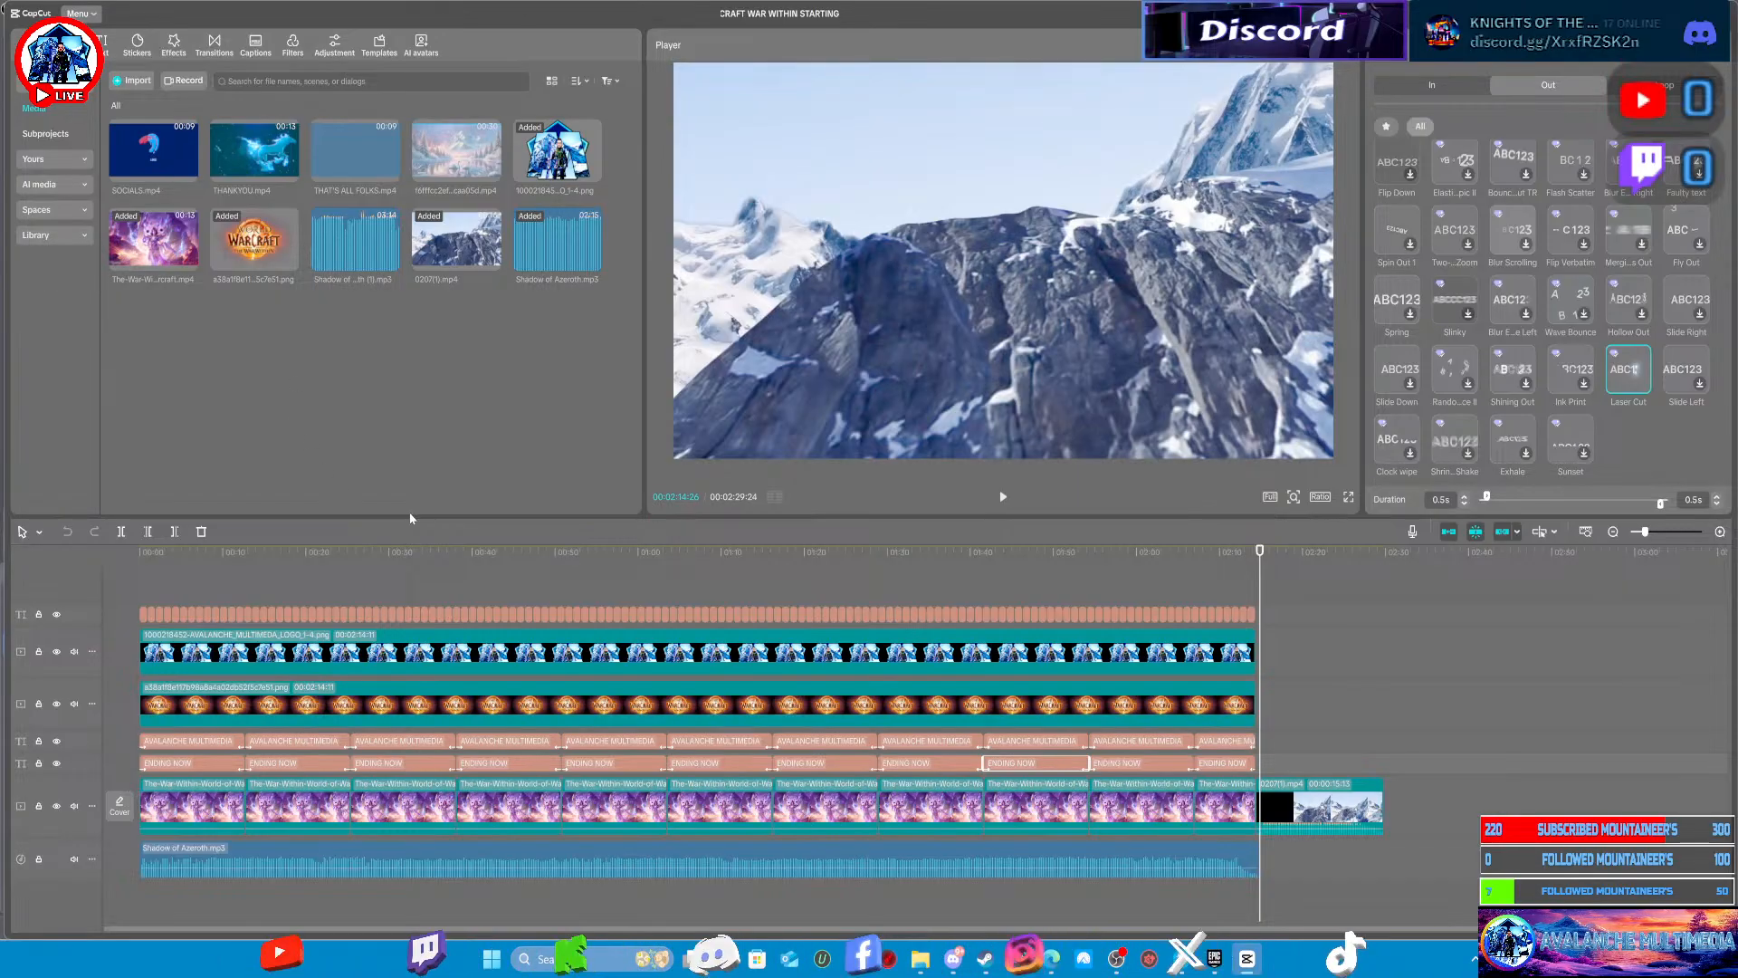
Start importing media and browse Local Disk (C:) to the AppData folder in the ASUS-B550-TUF-GAMING user folder
click(114, 83)
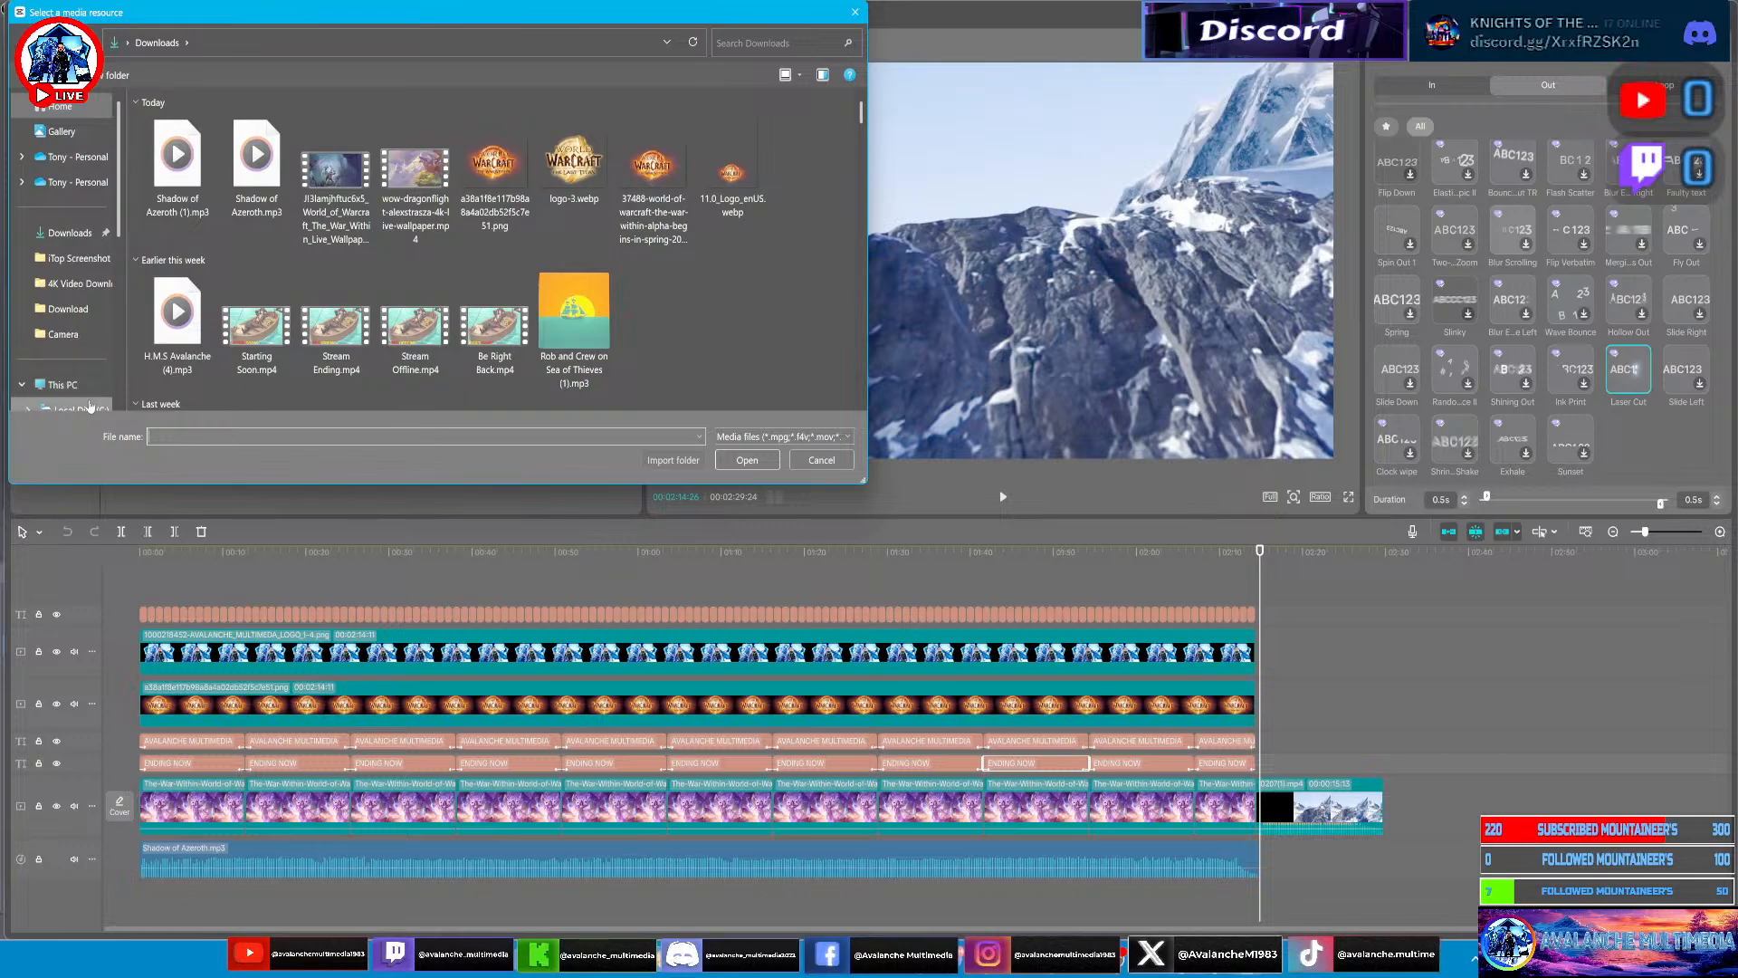
click(90, 406)
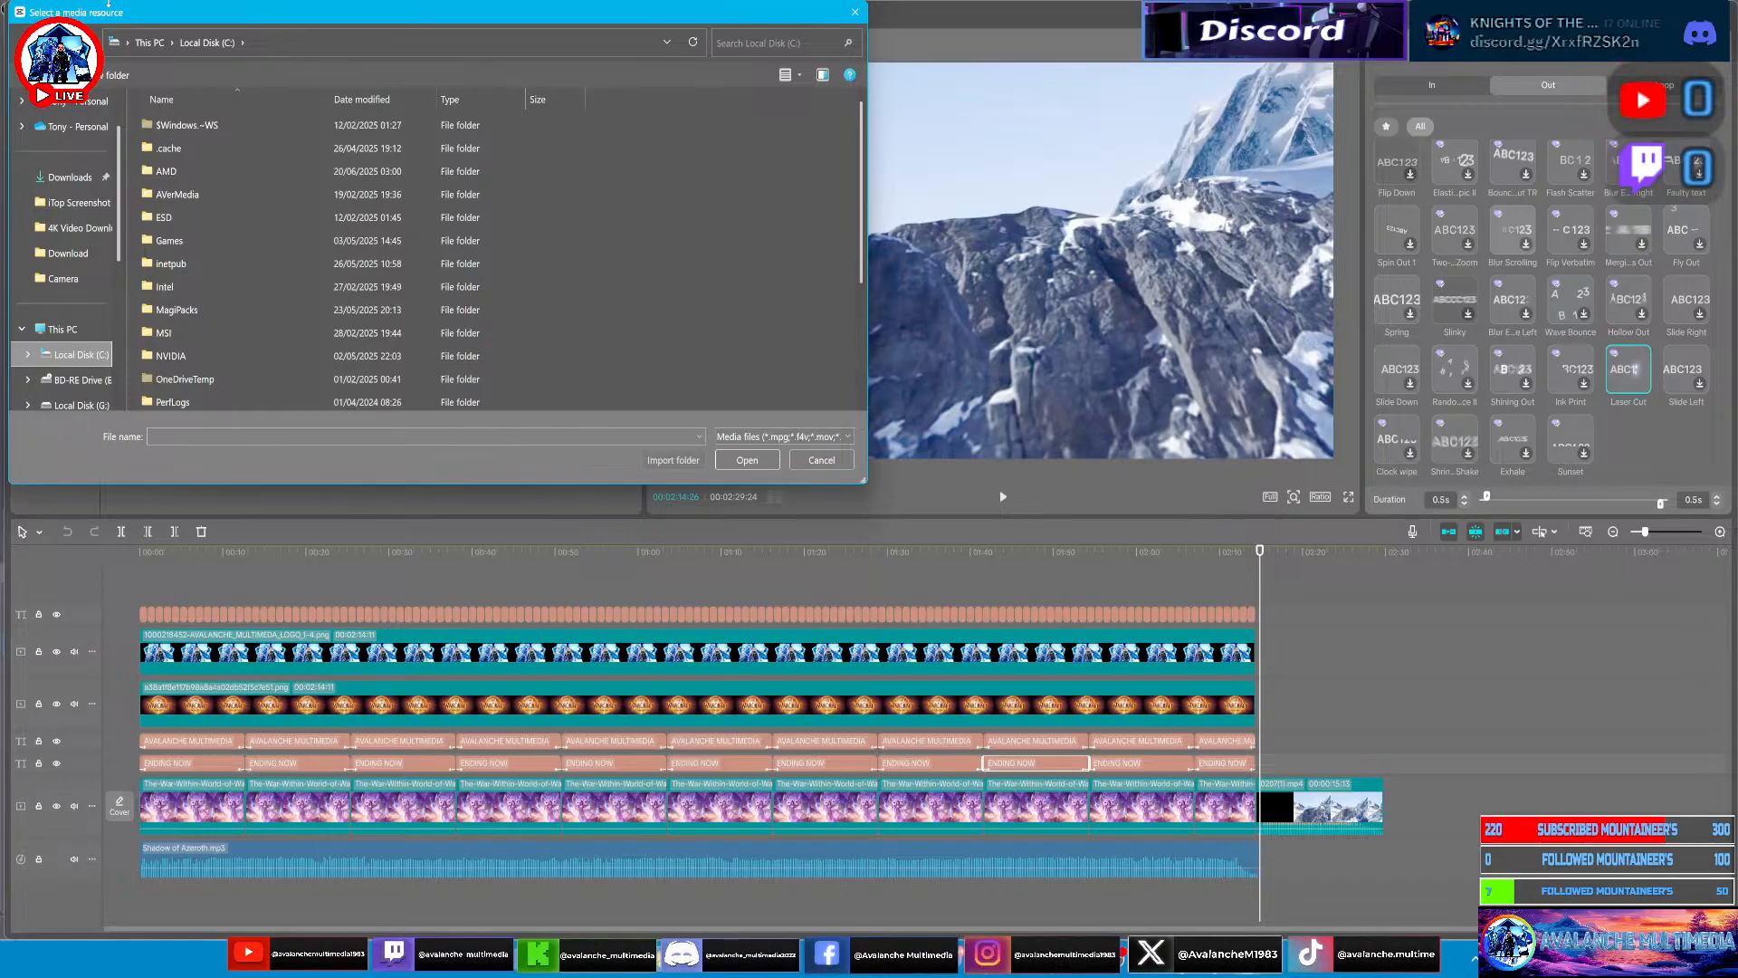
scroll(499, 341, down, 3)
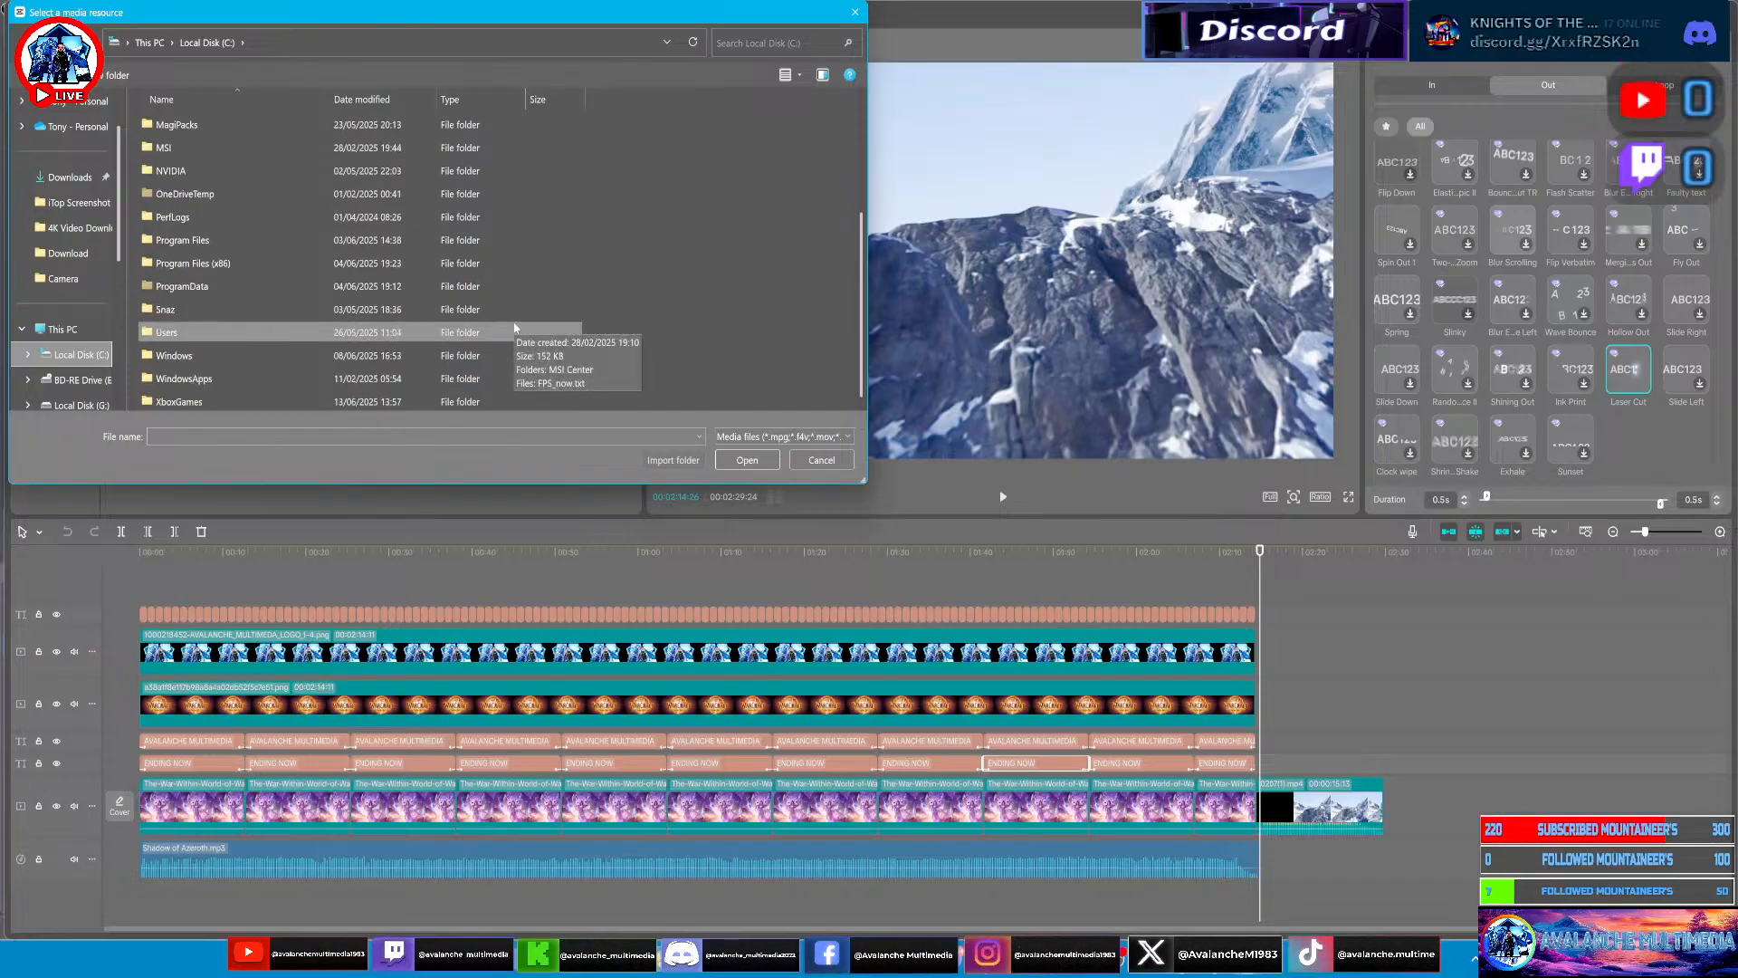
double_click(511, 330)
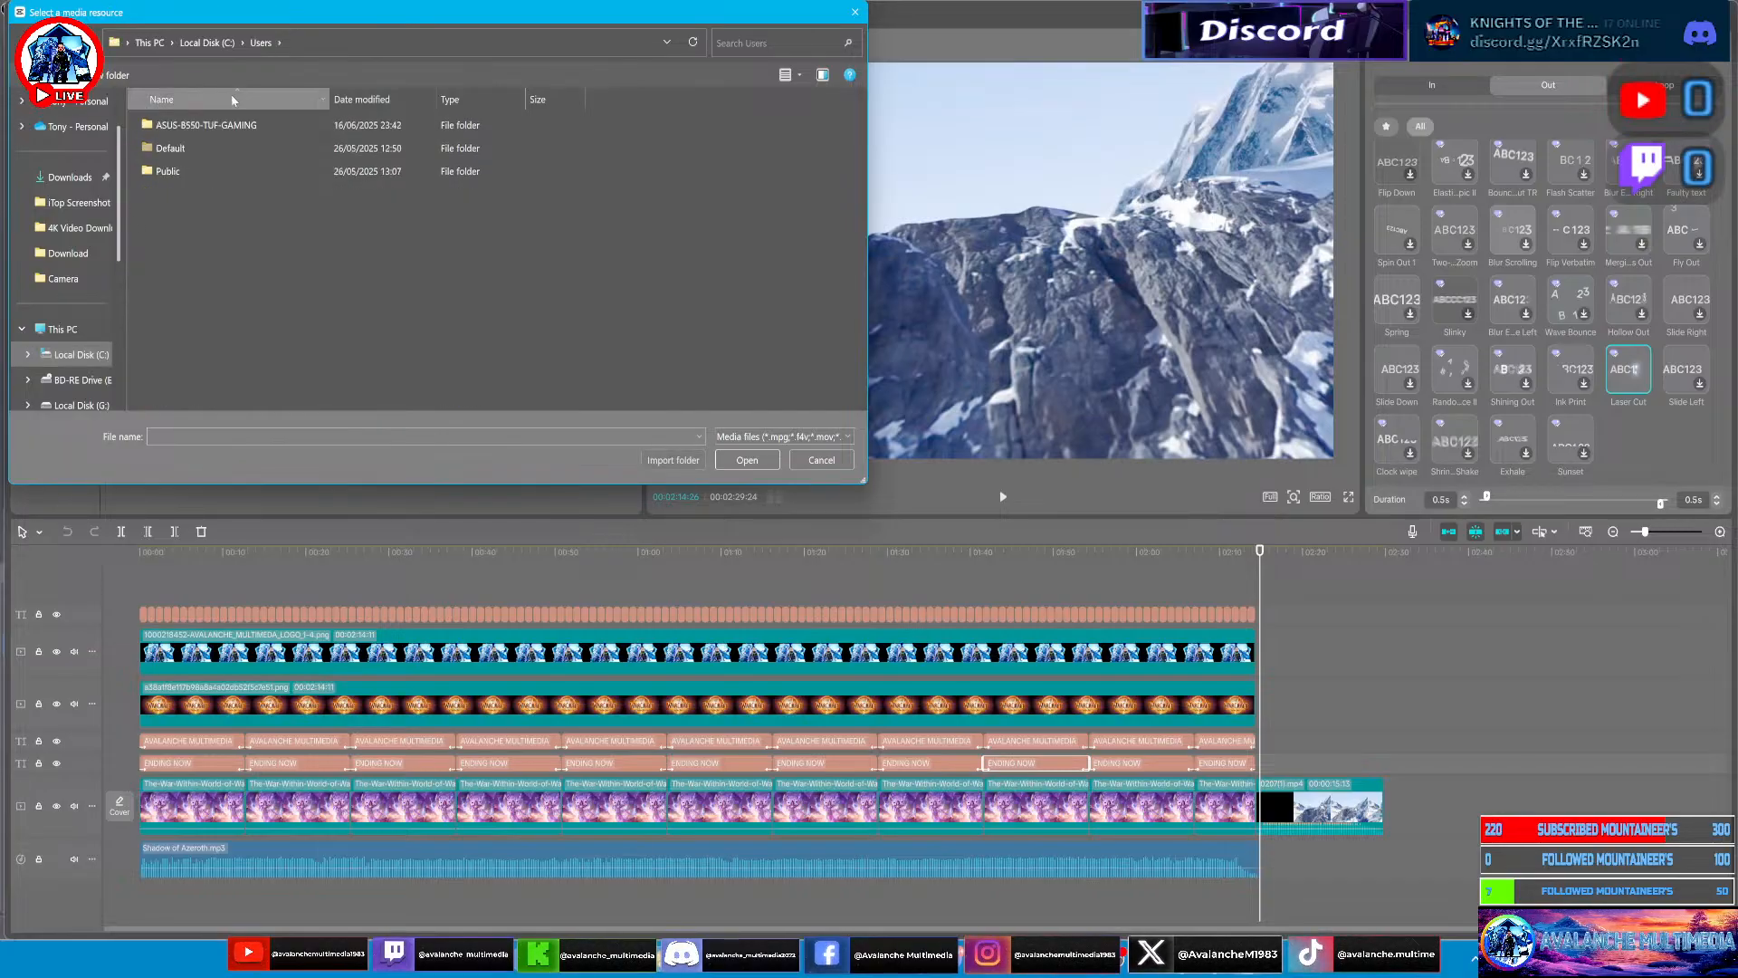
double_click(232, 124)
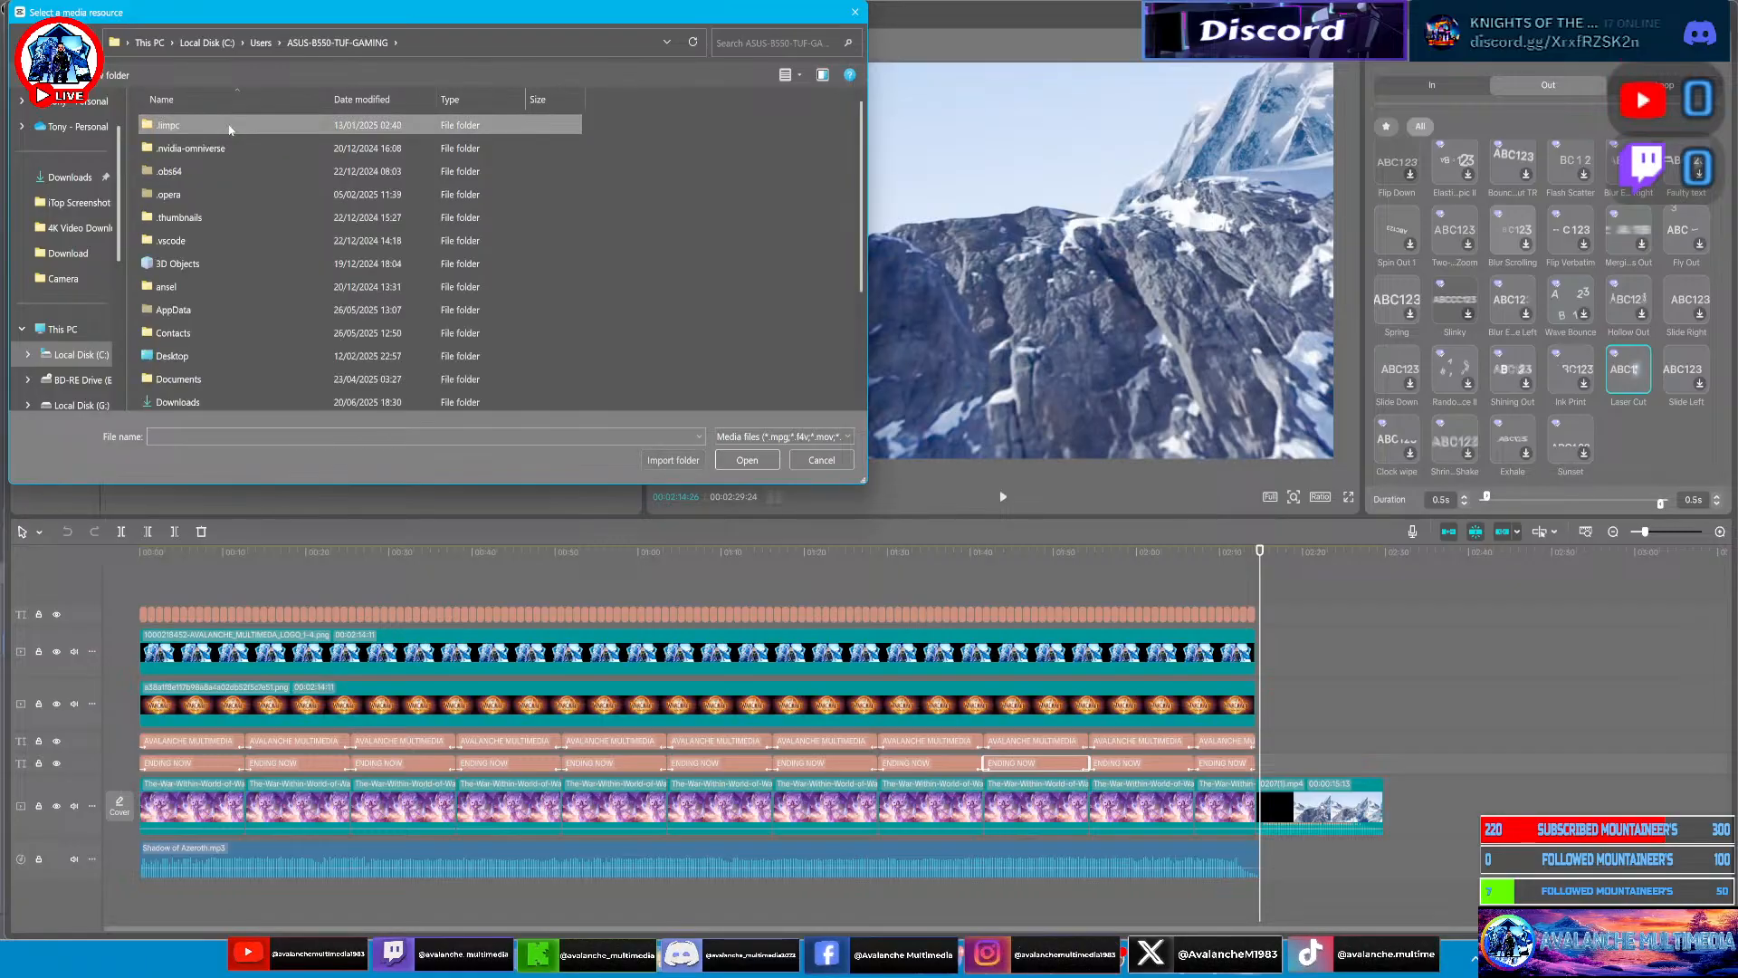
scroll(247, 258, down, 1)
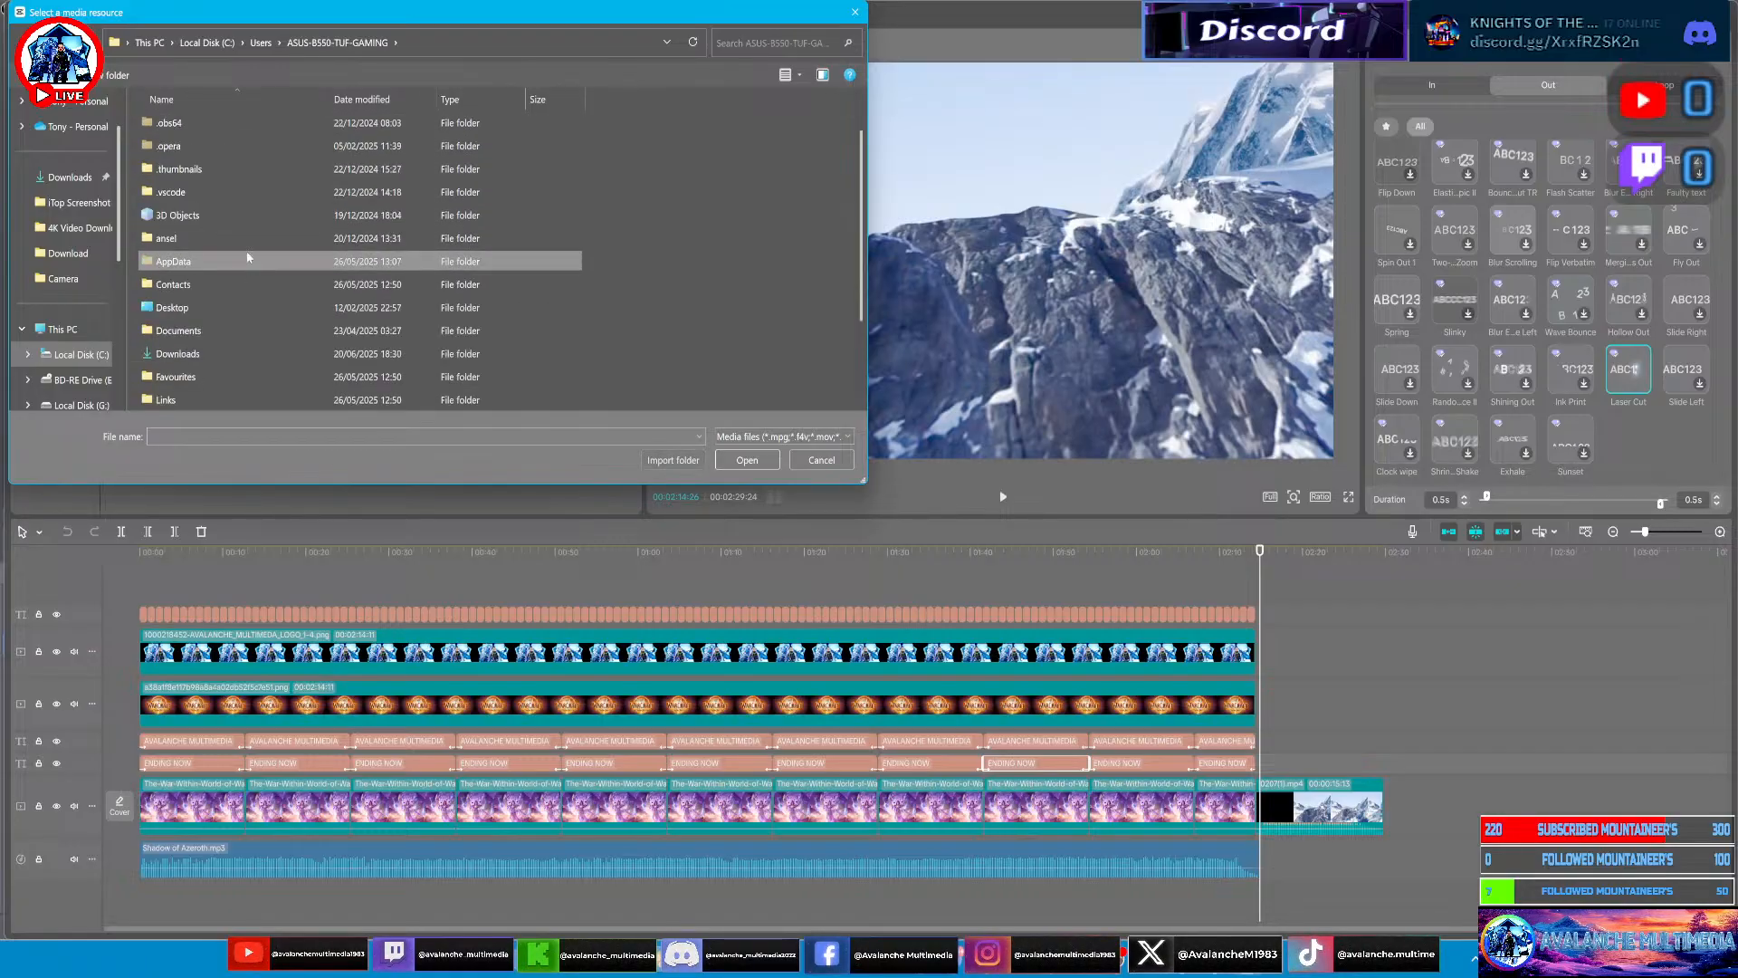
double_click(247, 260)
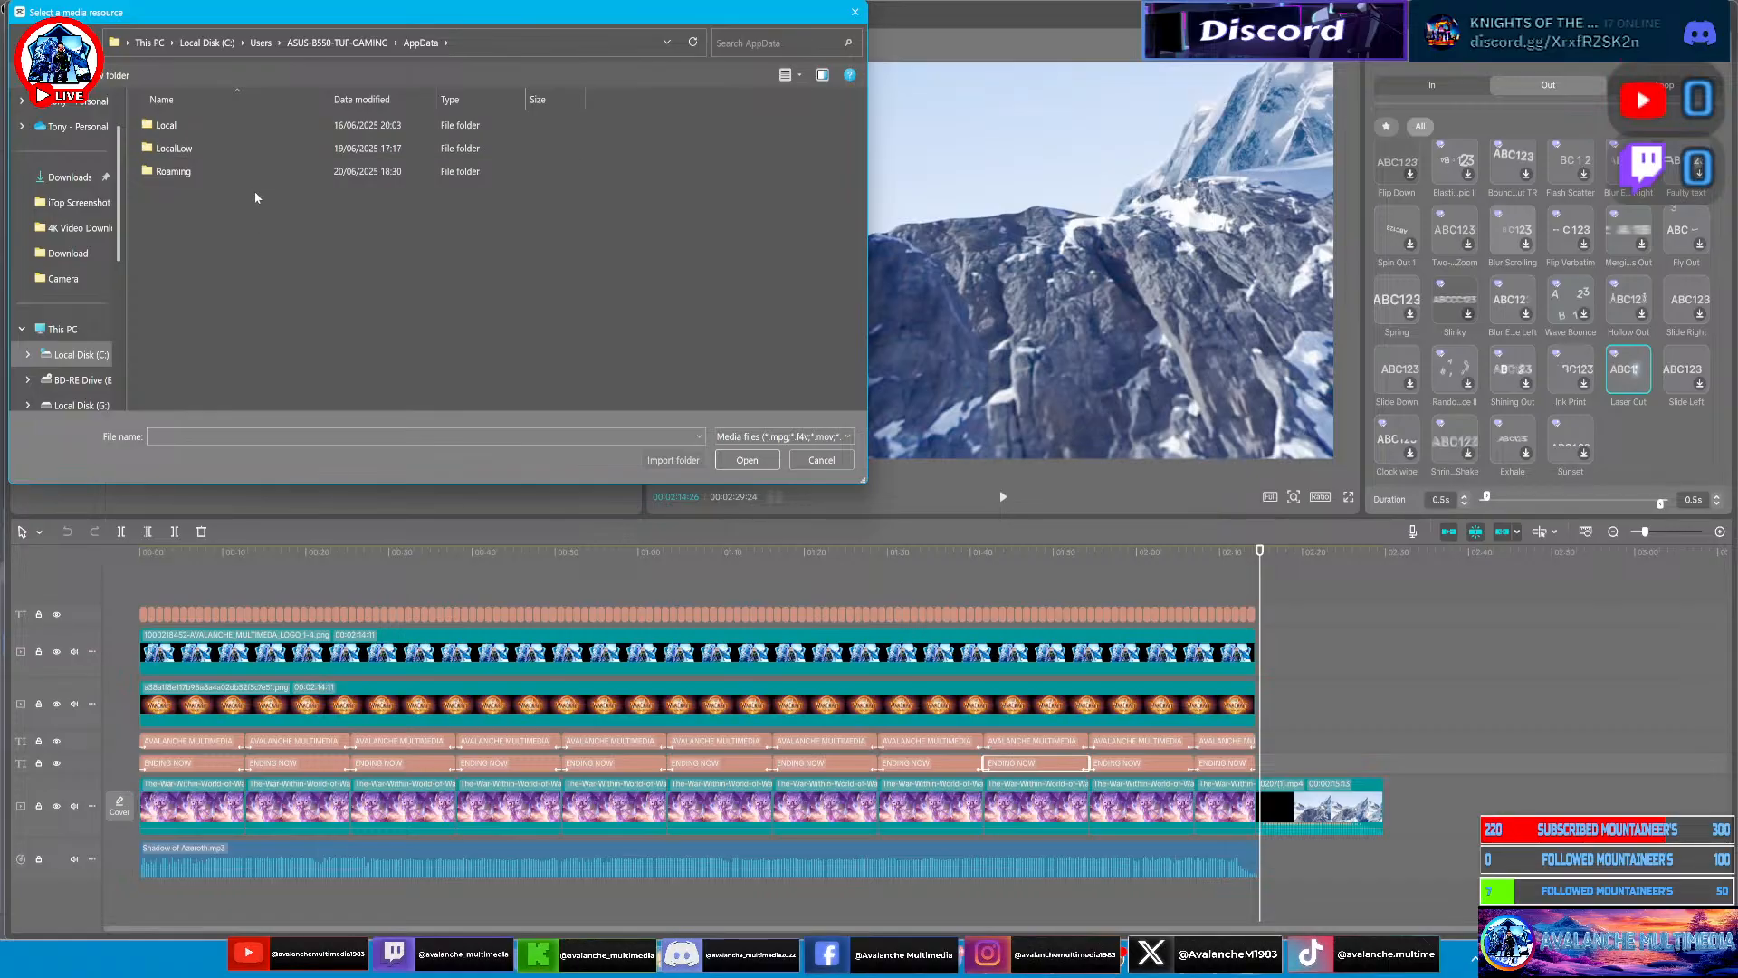
double_click(249, 171)
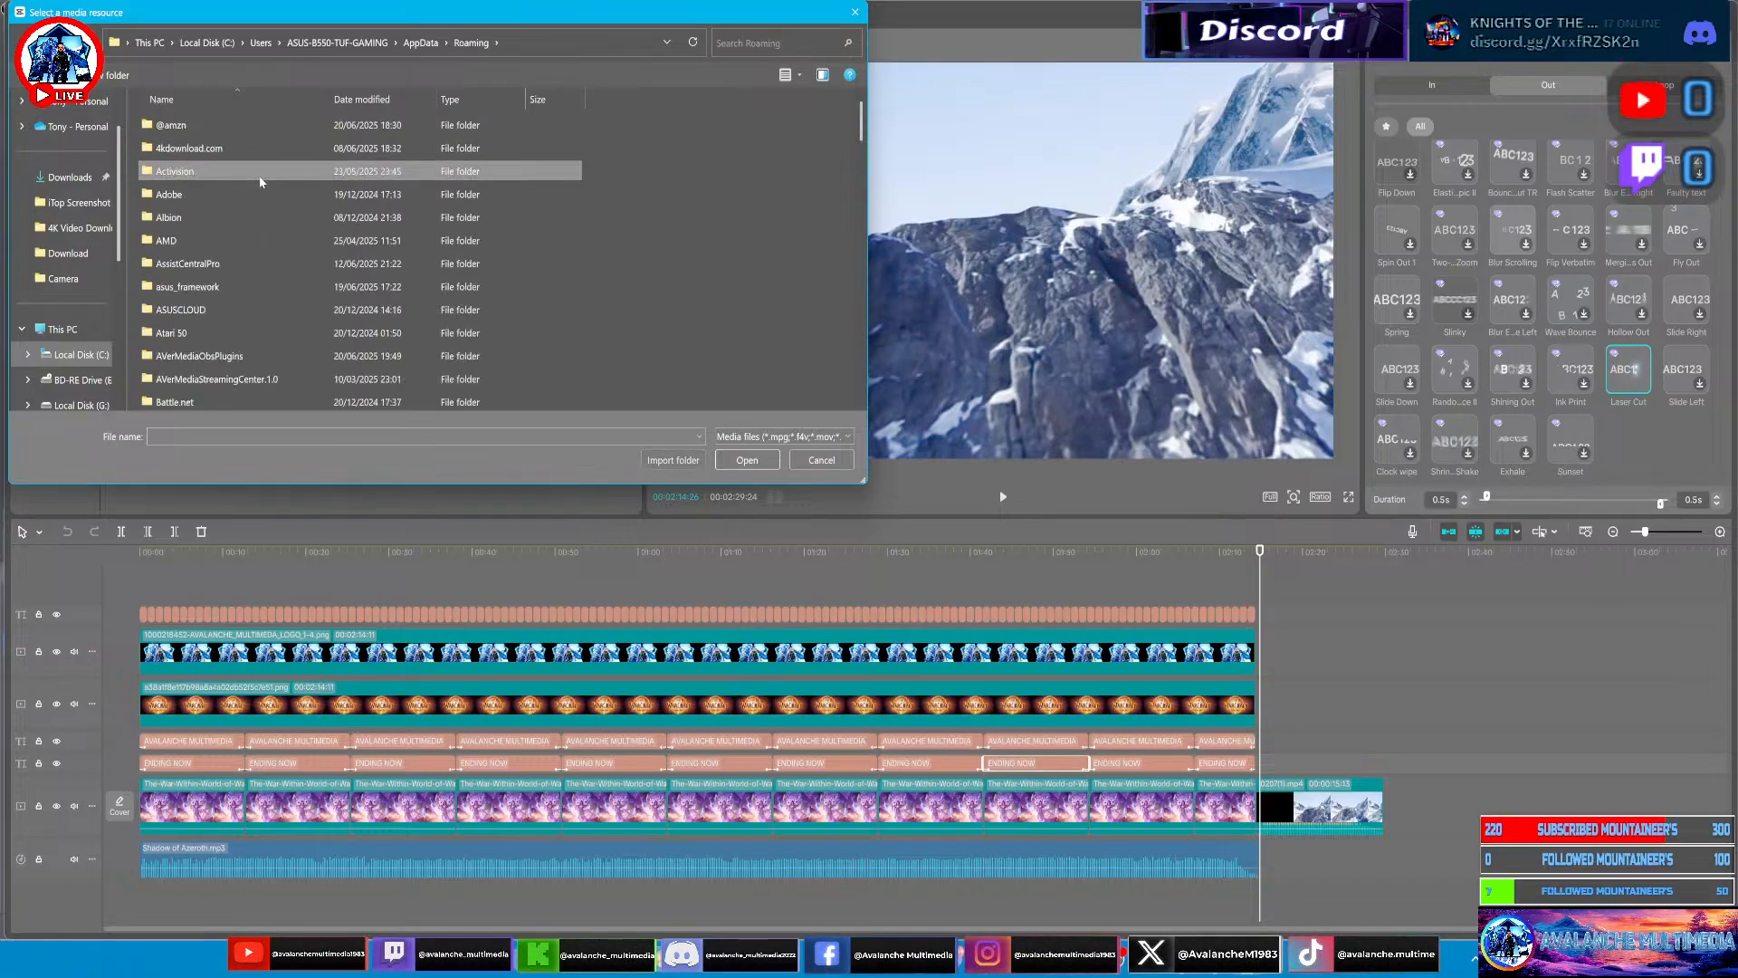
scroll(273, 282, down, 4)
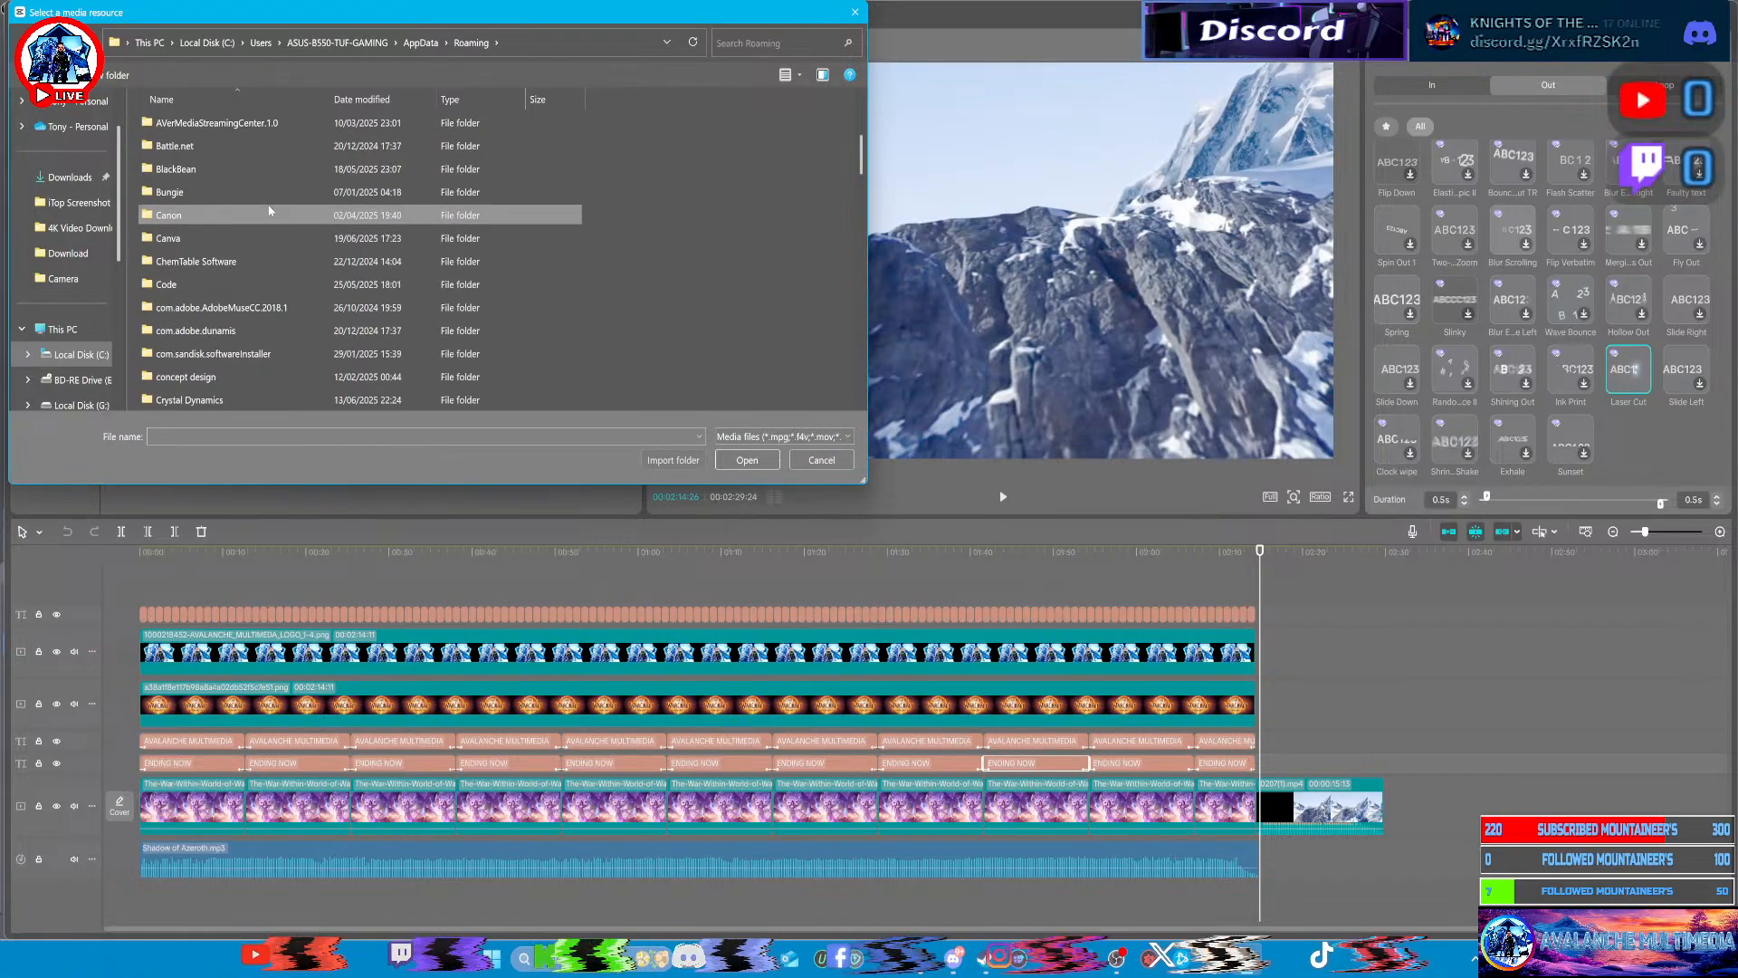
scroll(268, 342, up, 3)
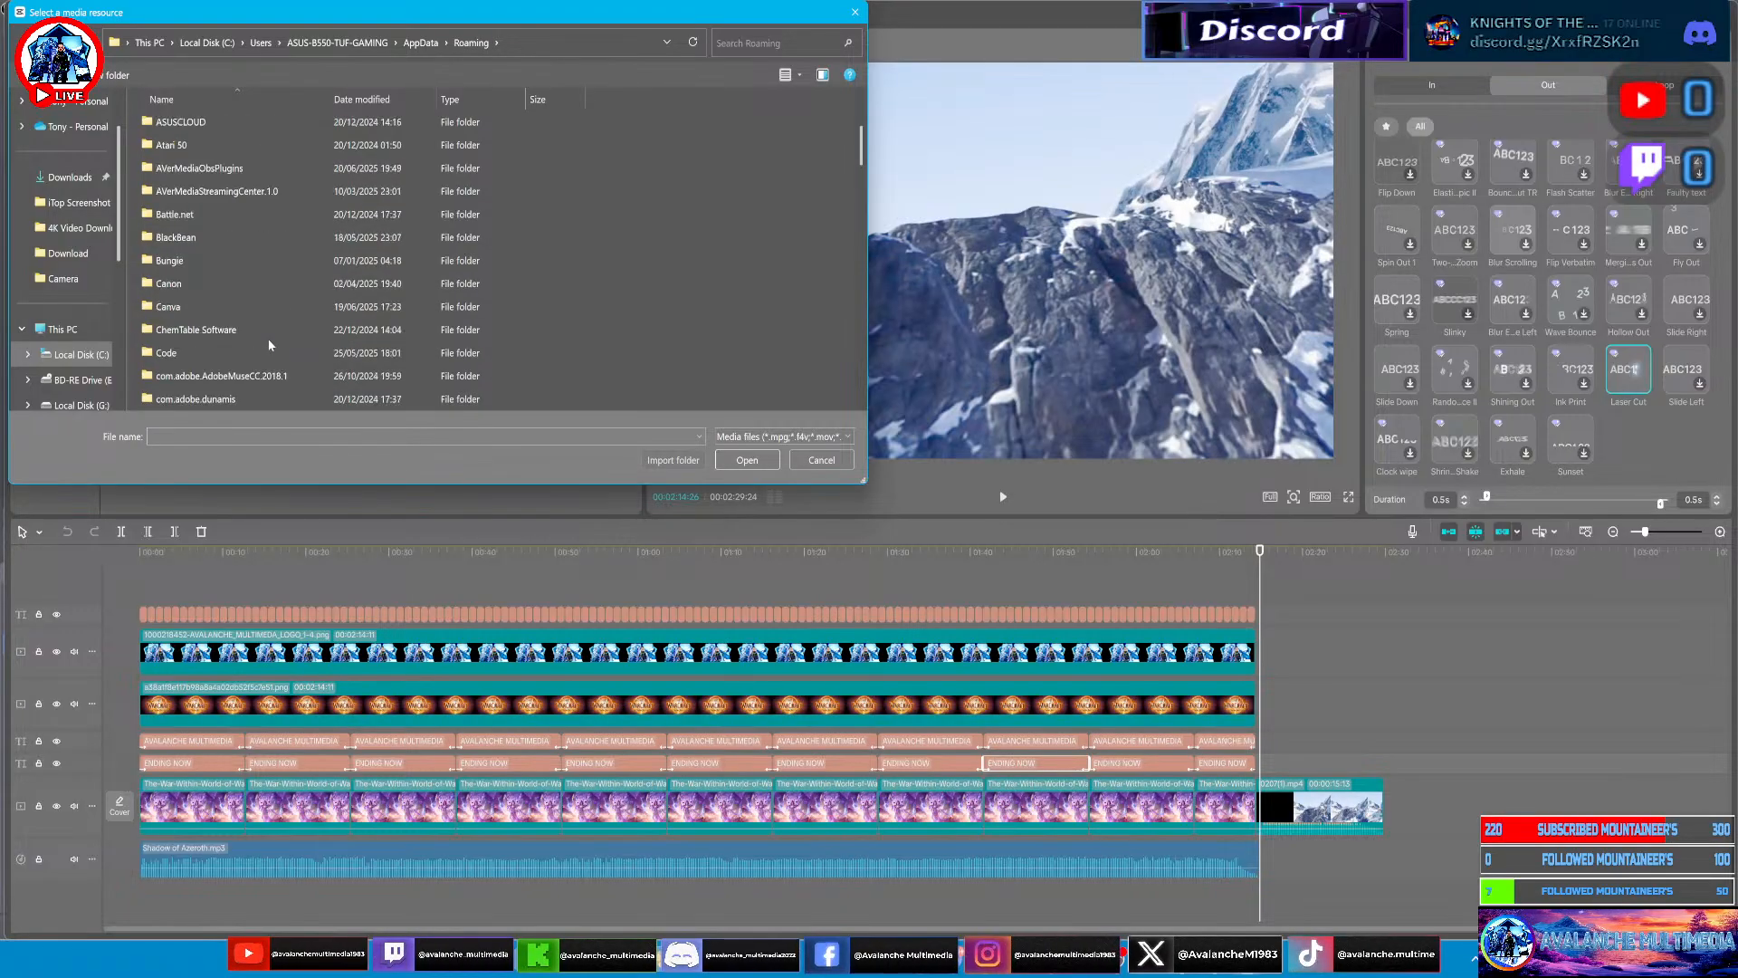
scroll(267, 345, down, 3)
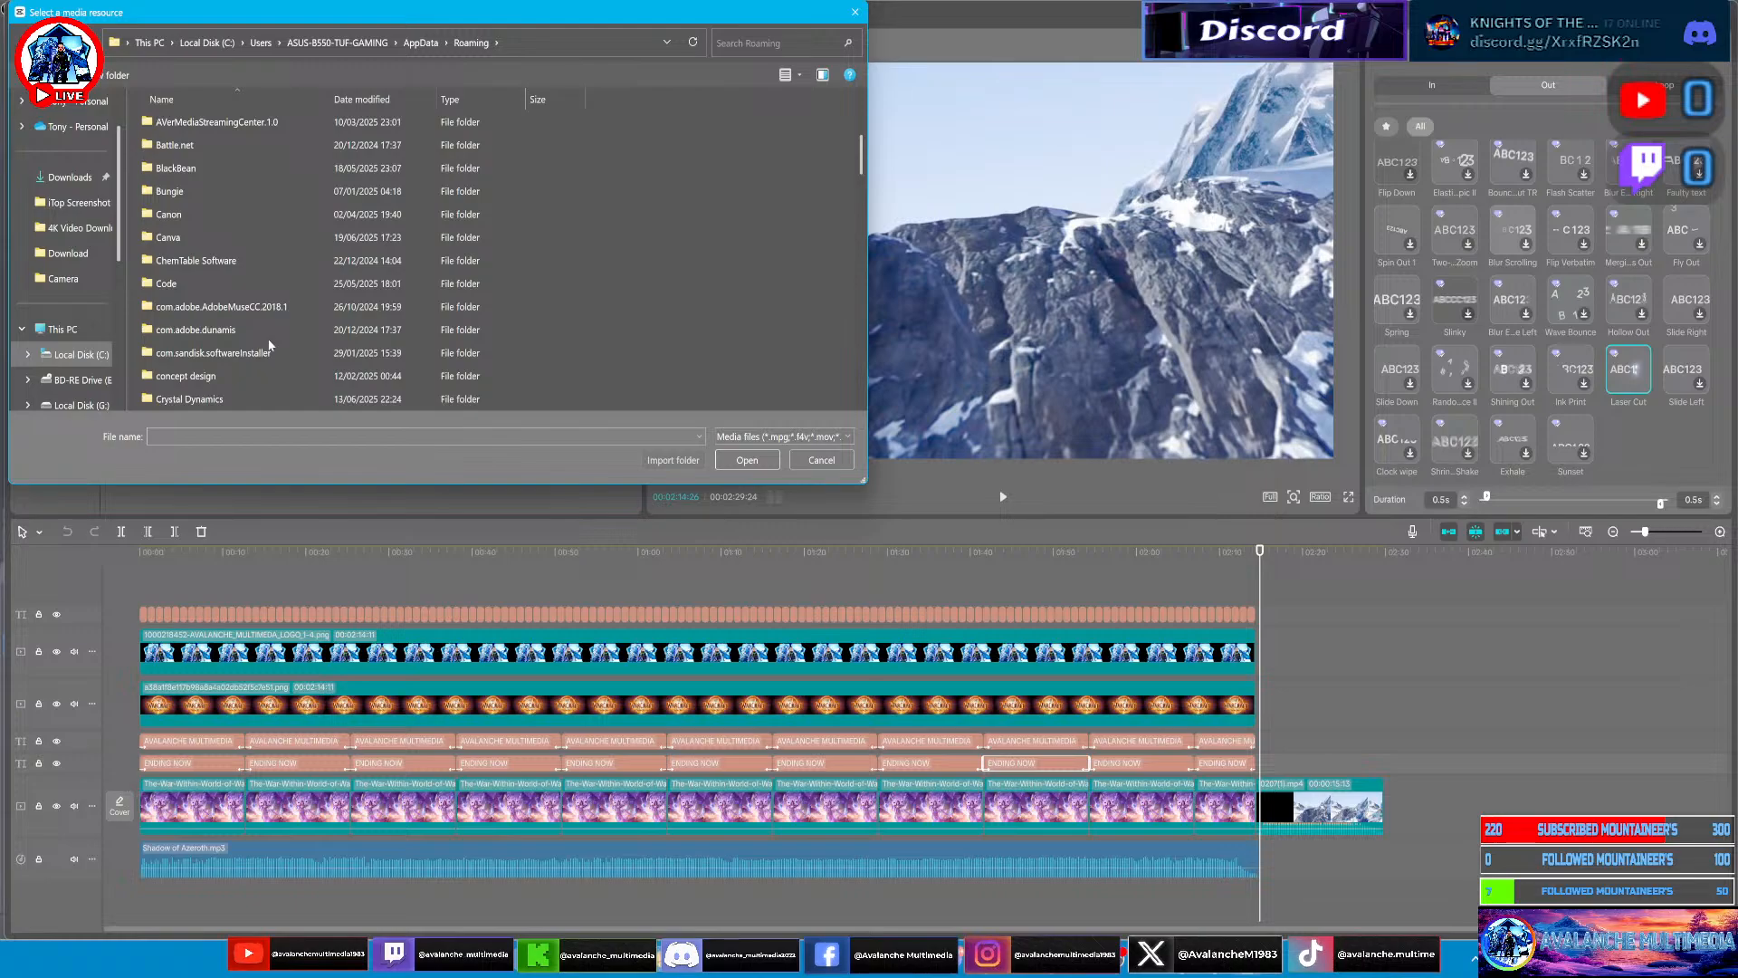
scroll(268, 344, up, 3)
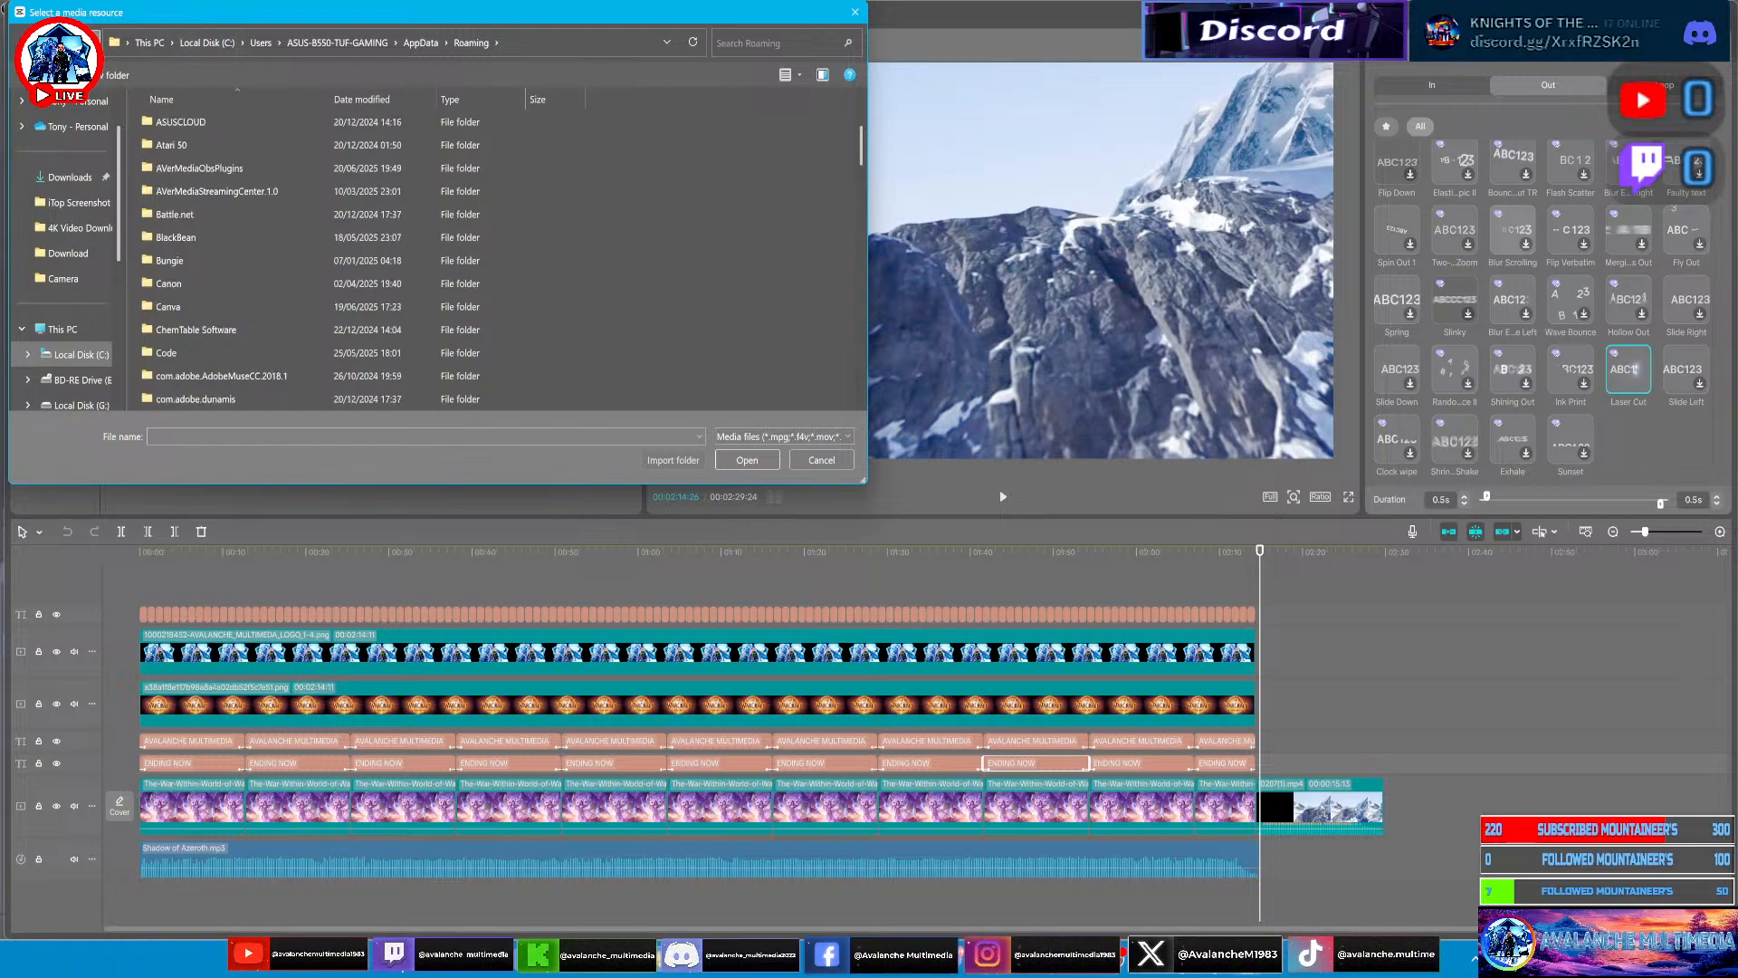
click(28, 43)
Import the countdown video 0525.mp4 from the Local > CapCut > Videos folder into the project media
double_click(166, 125)
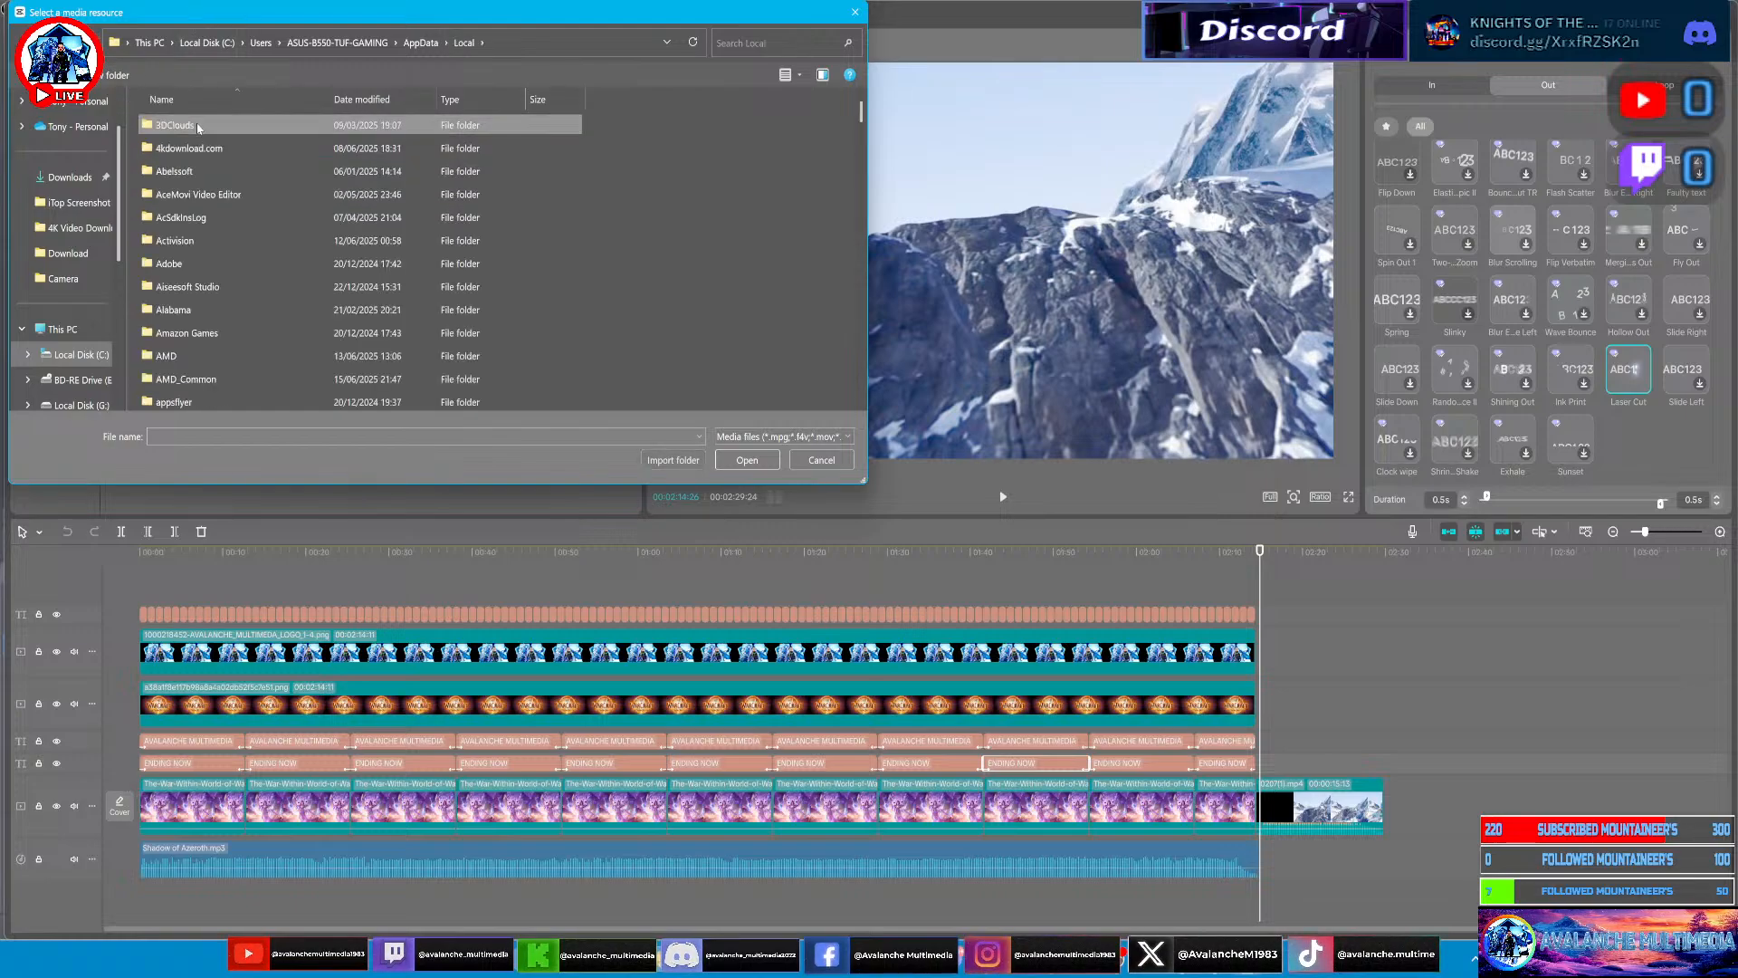
scroll(295, 311, down, 6)
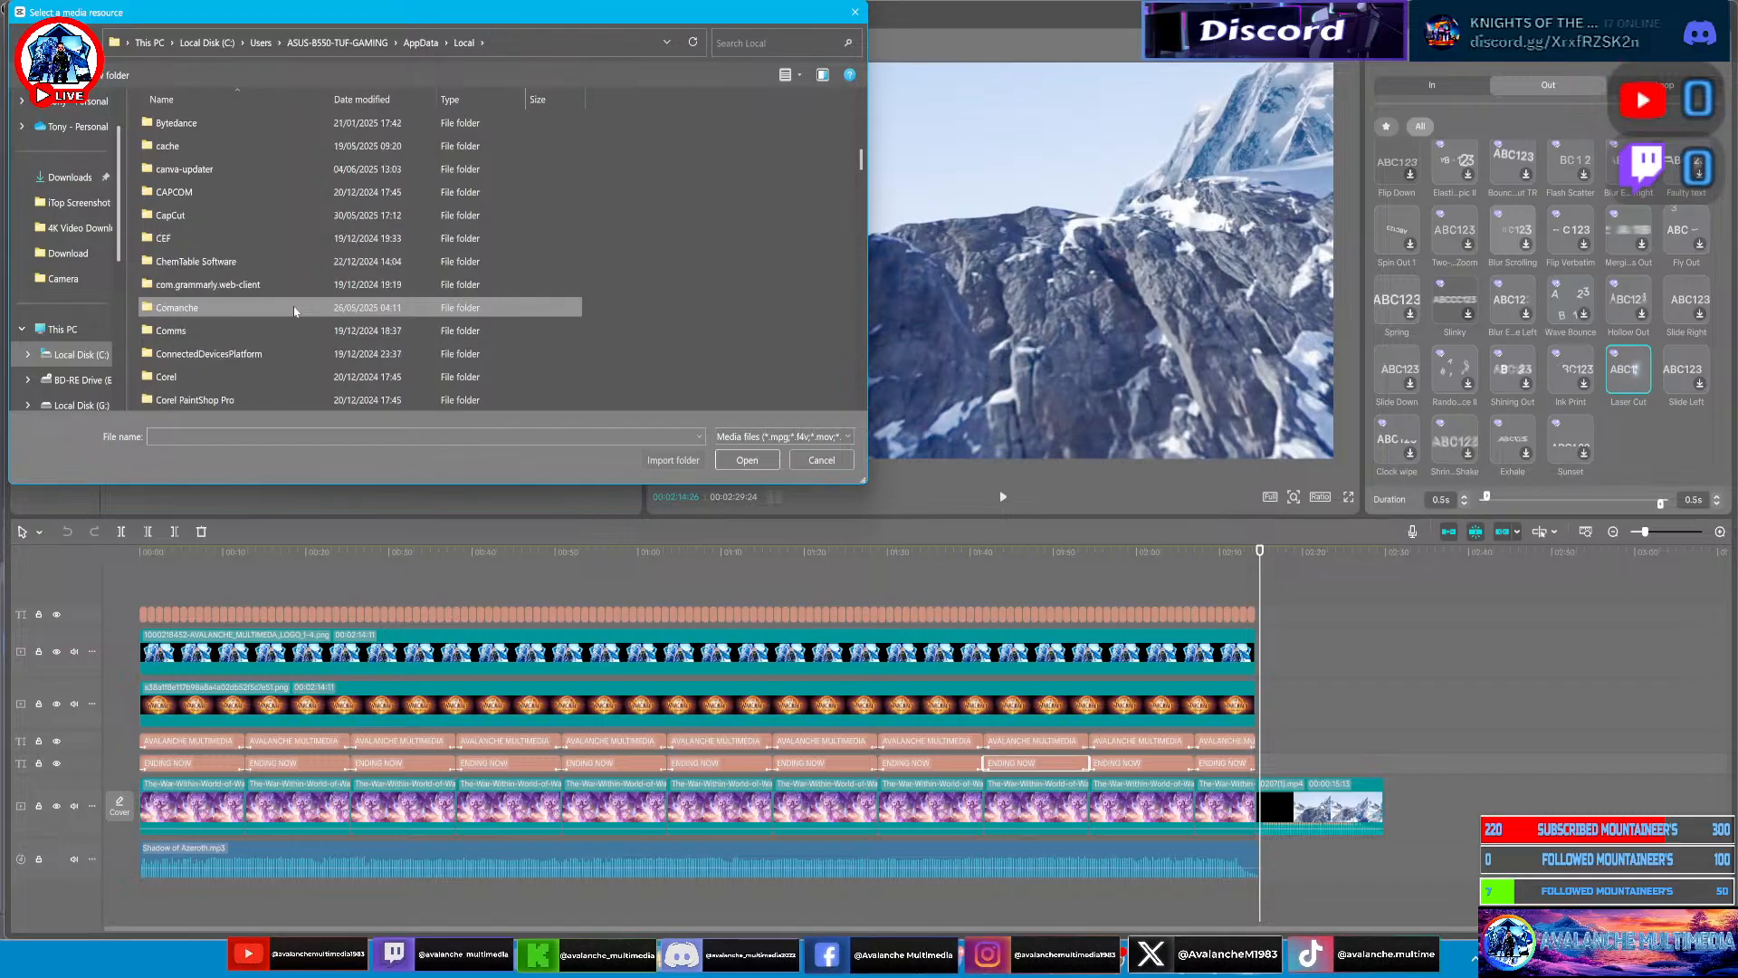
scroll(294, 310, down, 3)
scroll(294, 310, up, 2)
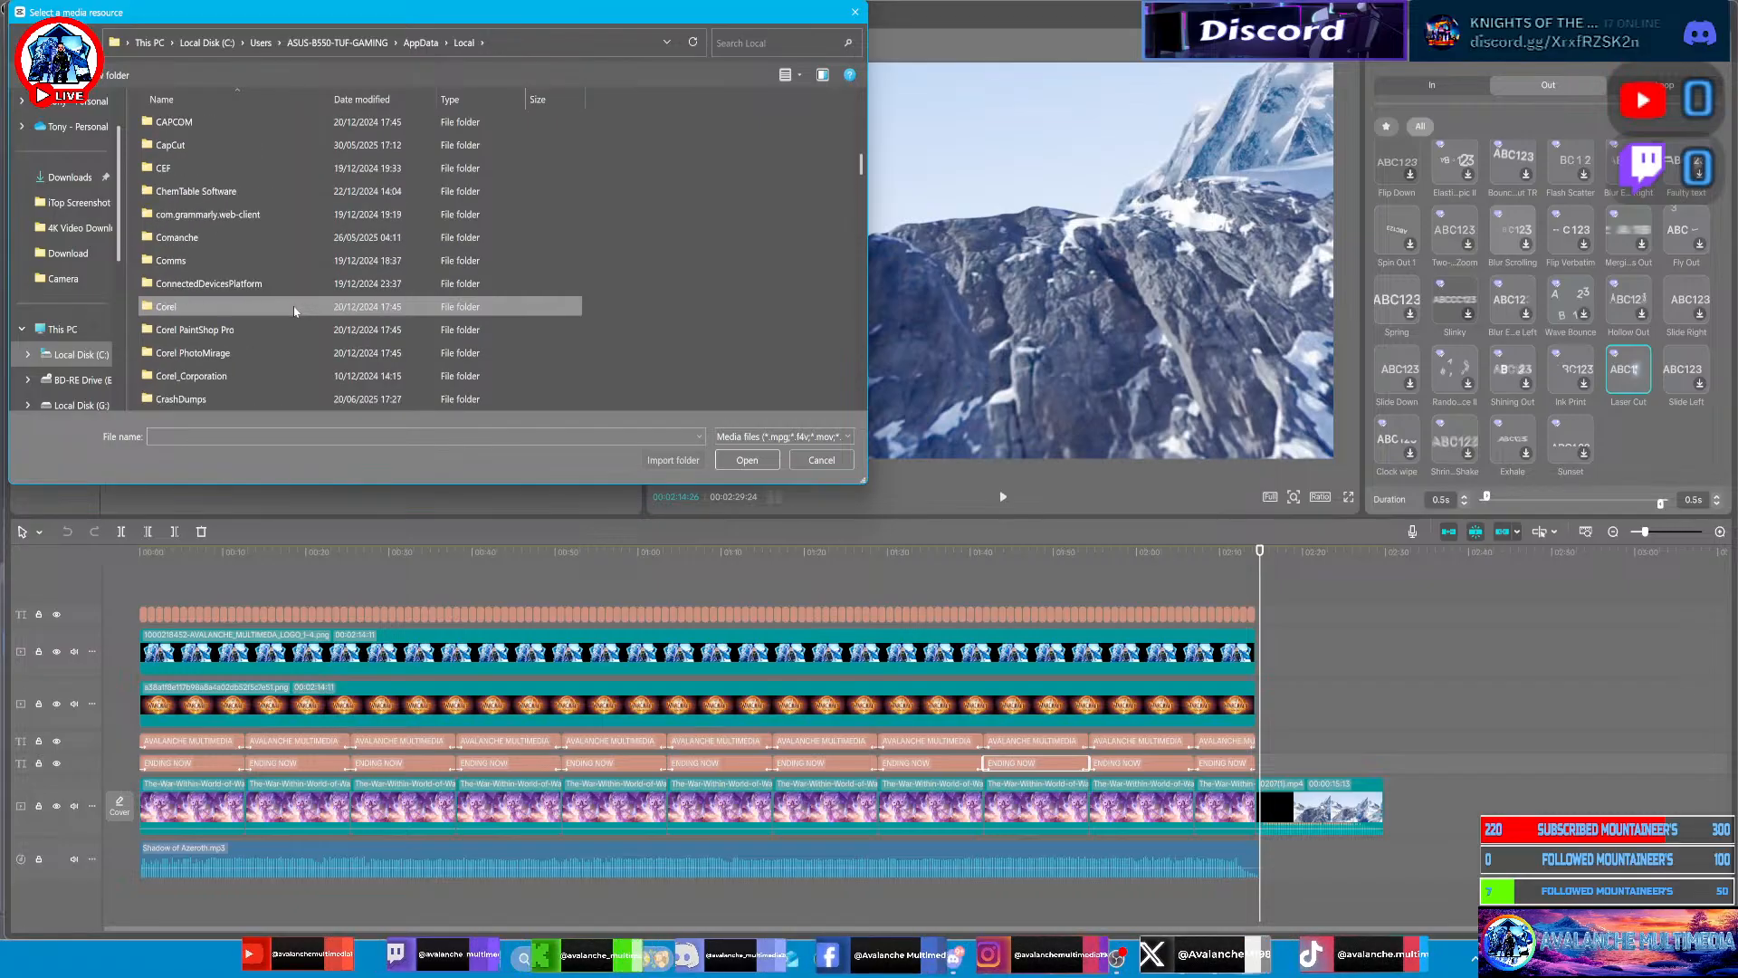
double_click(247, 148)
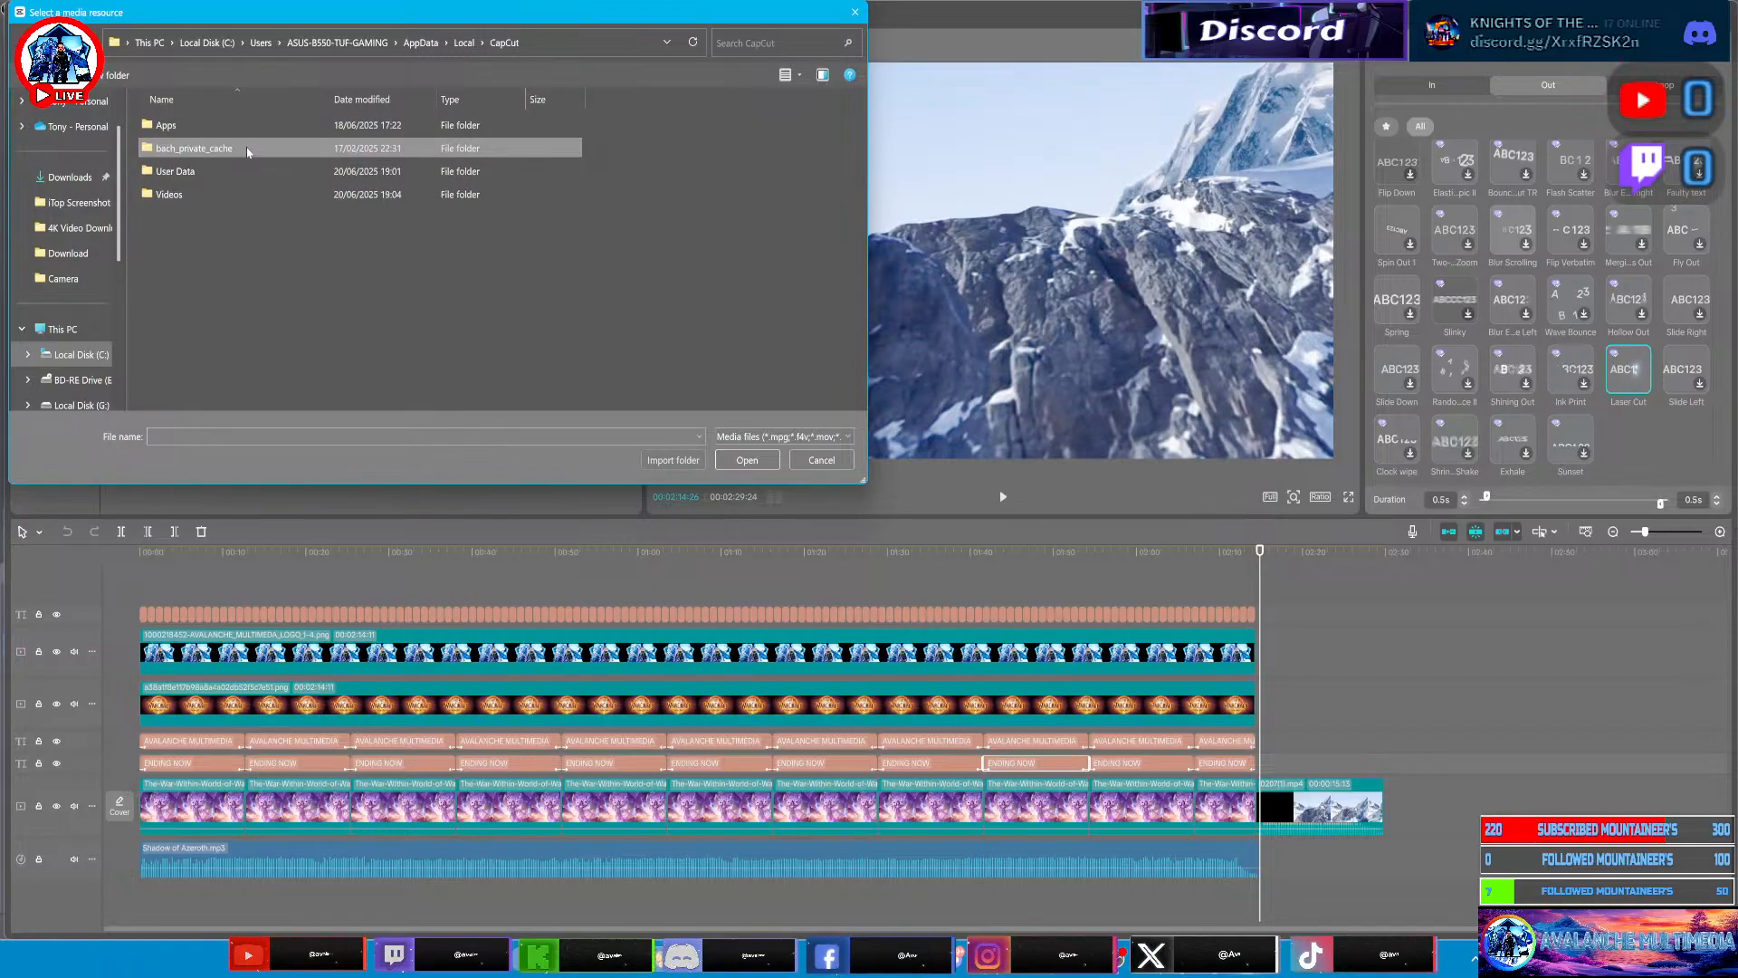
double_click(258, 194)
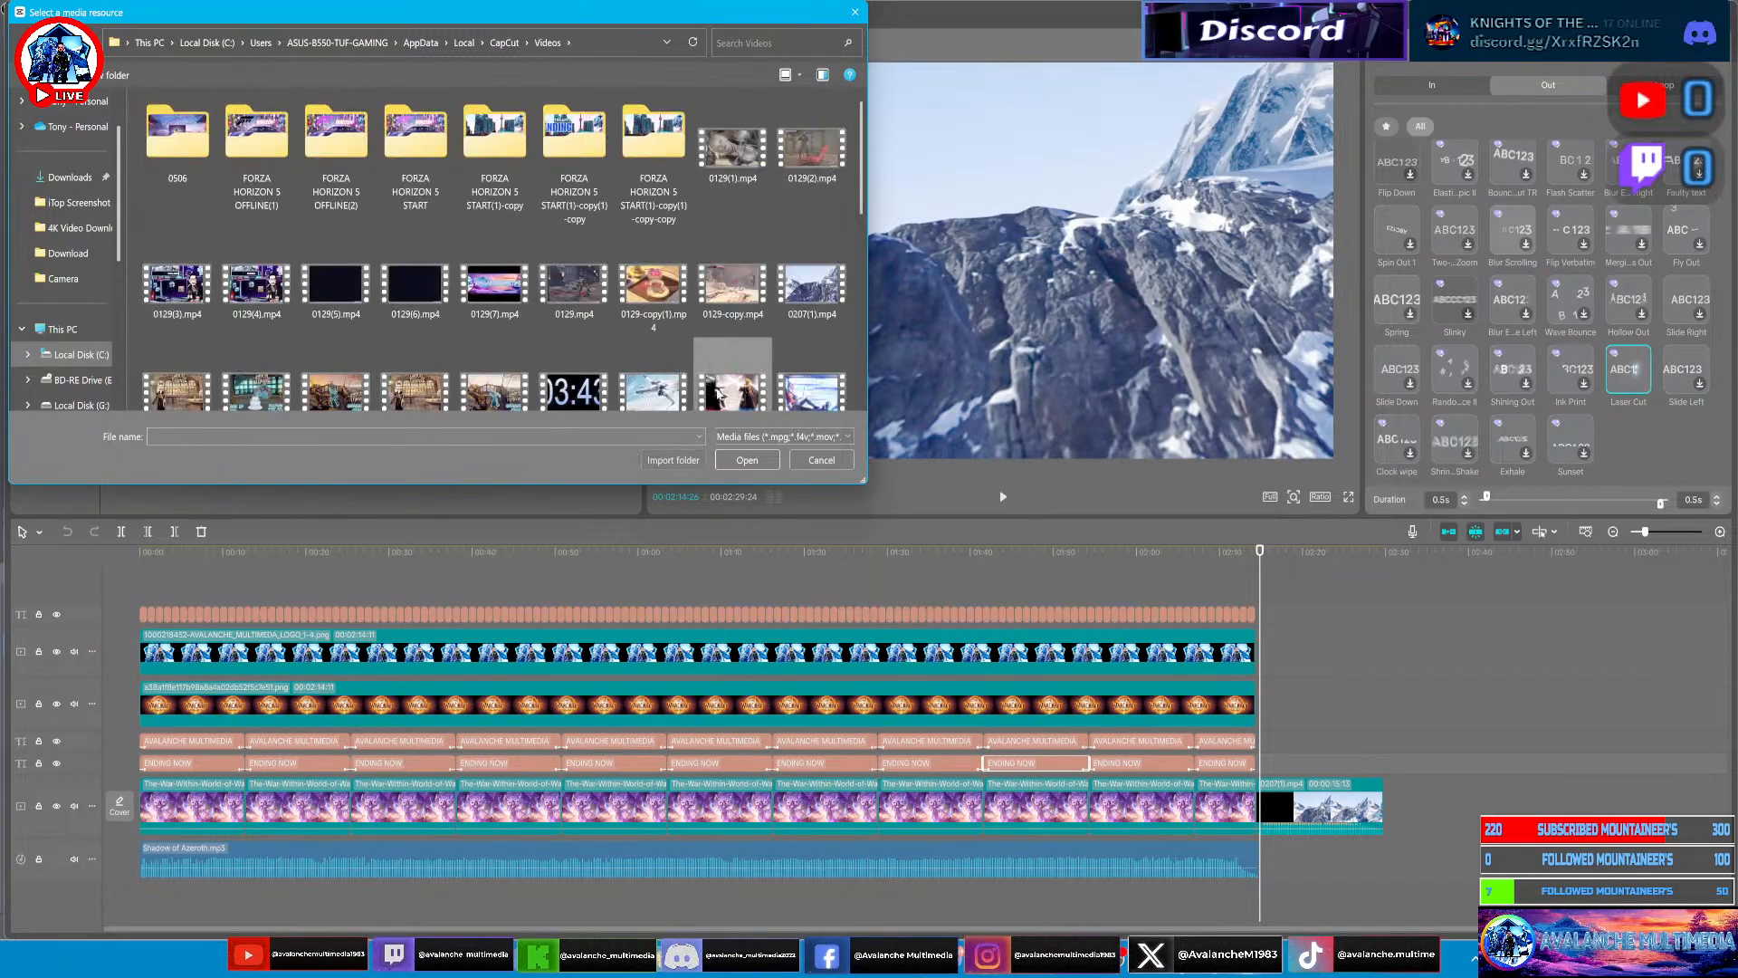
scroll(604, 299, down, 1)
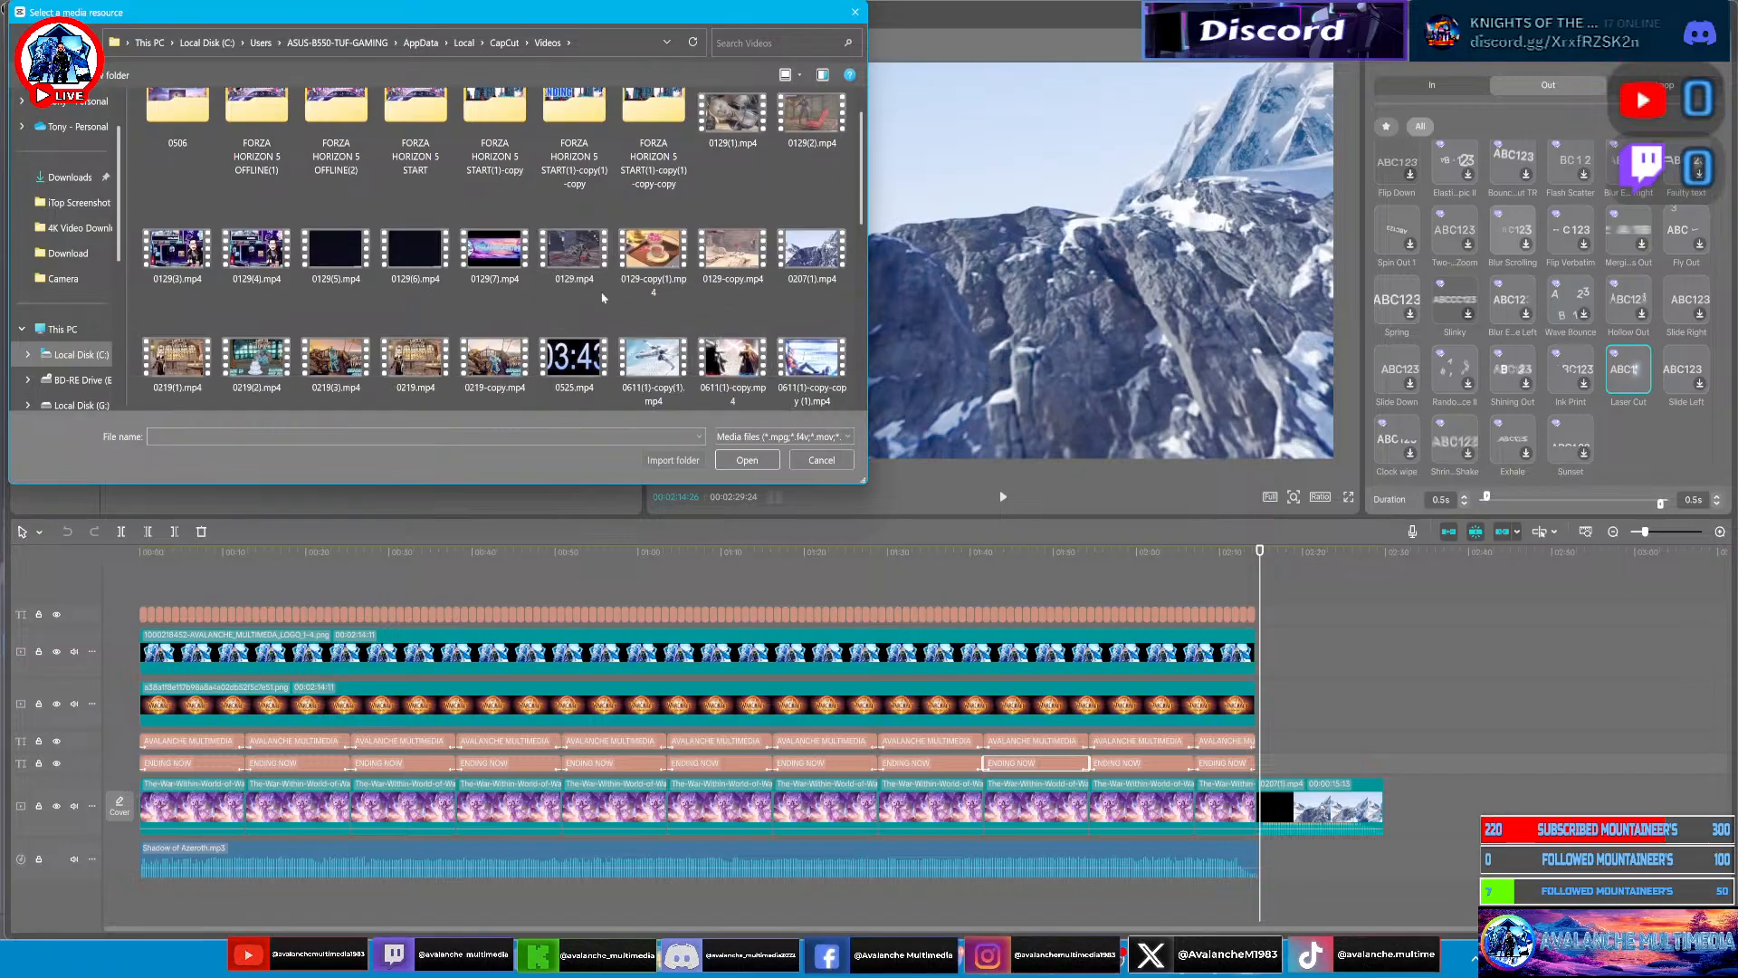
click(570, 366)
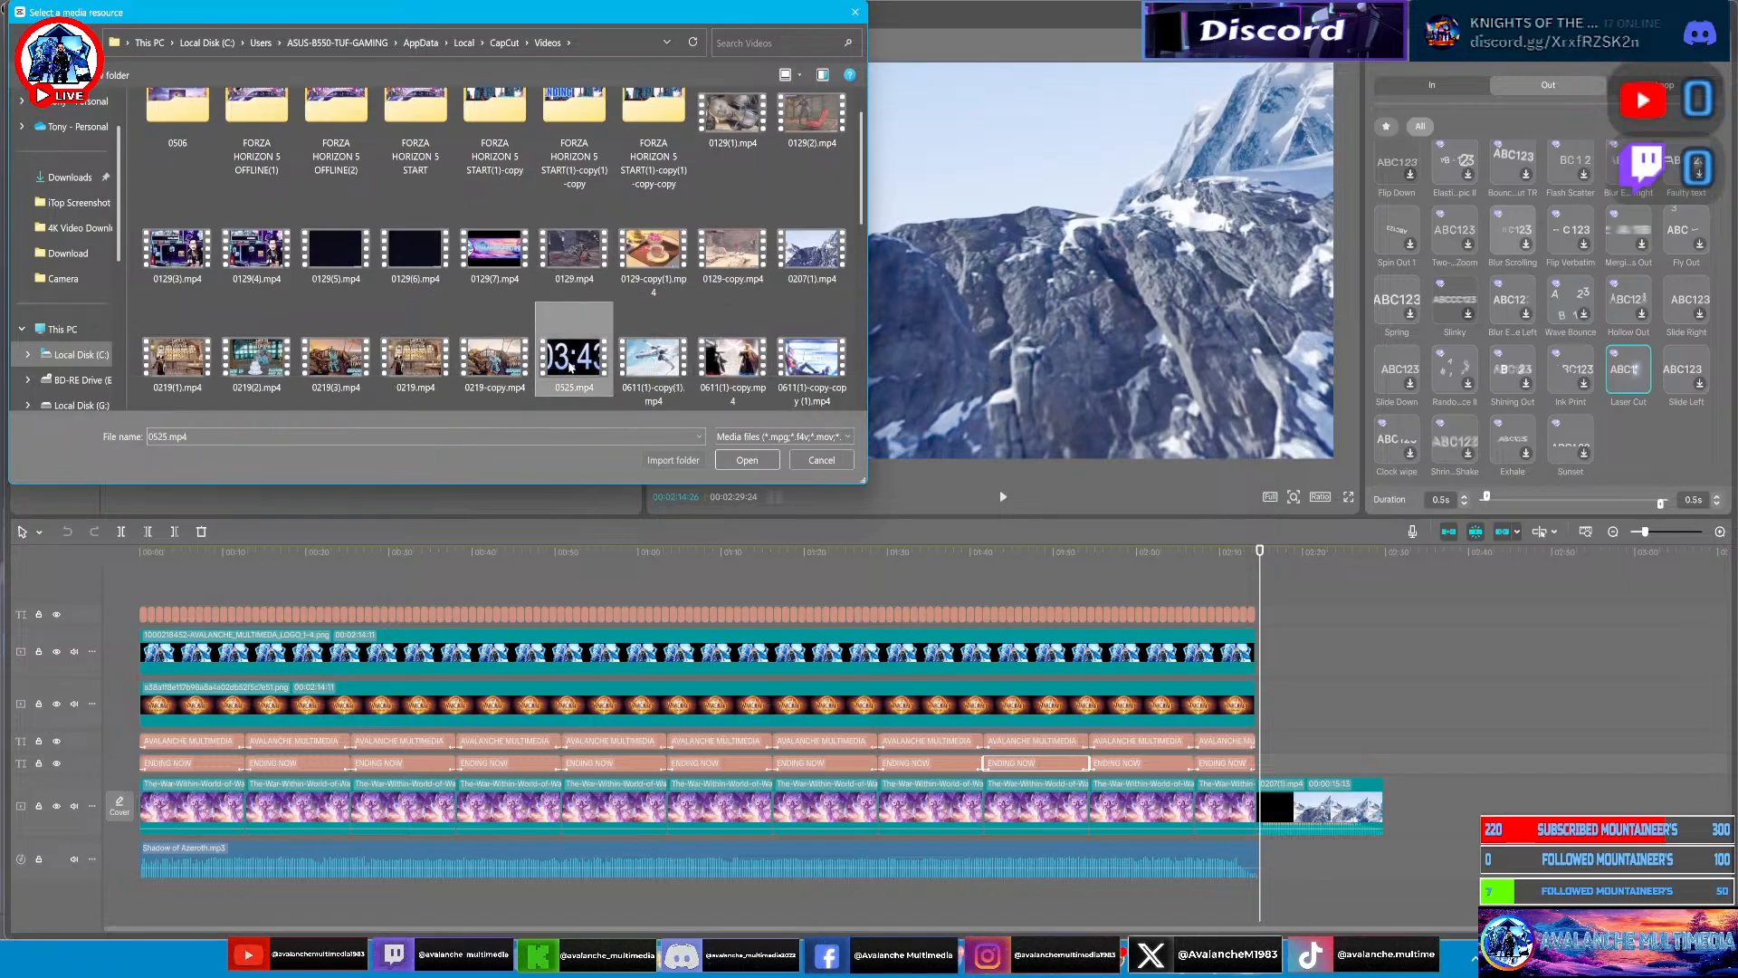
click(747, 460)
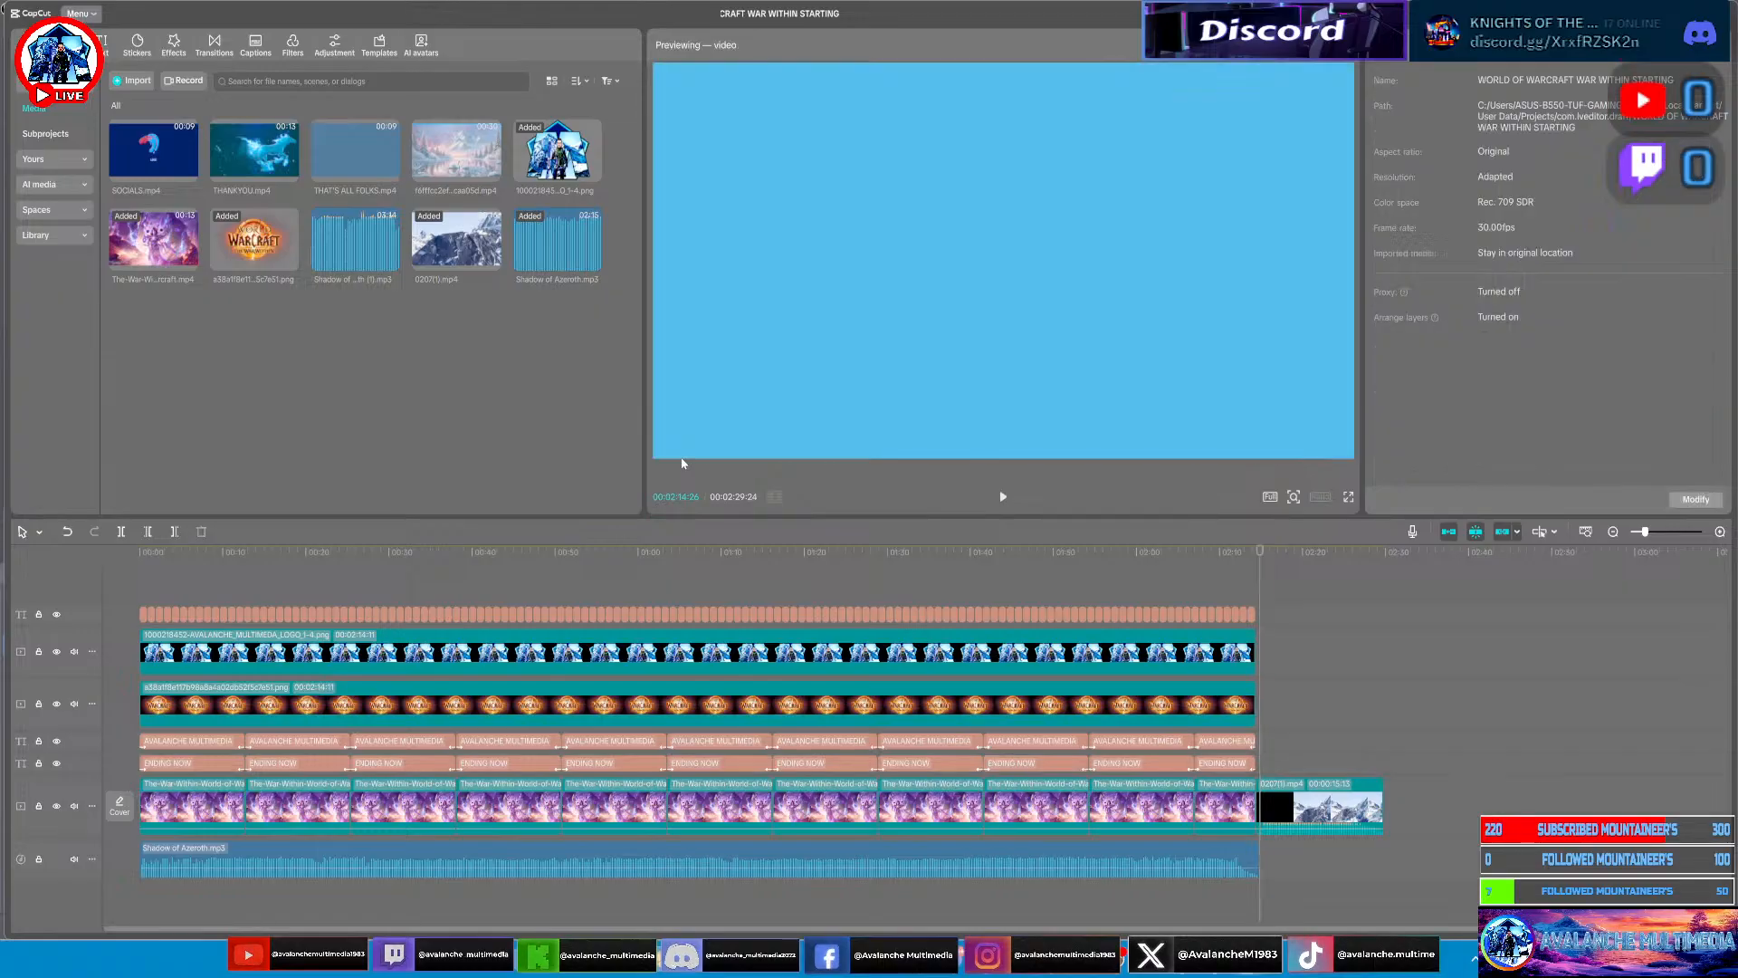
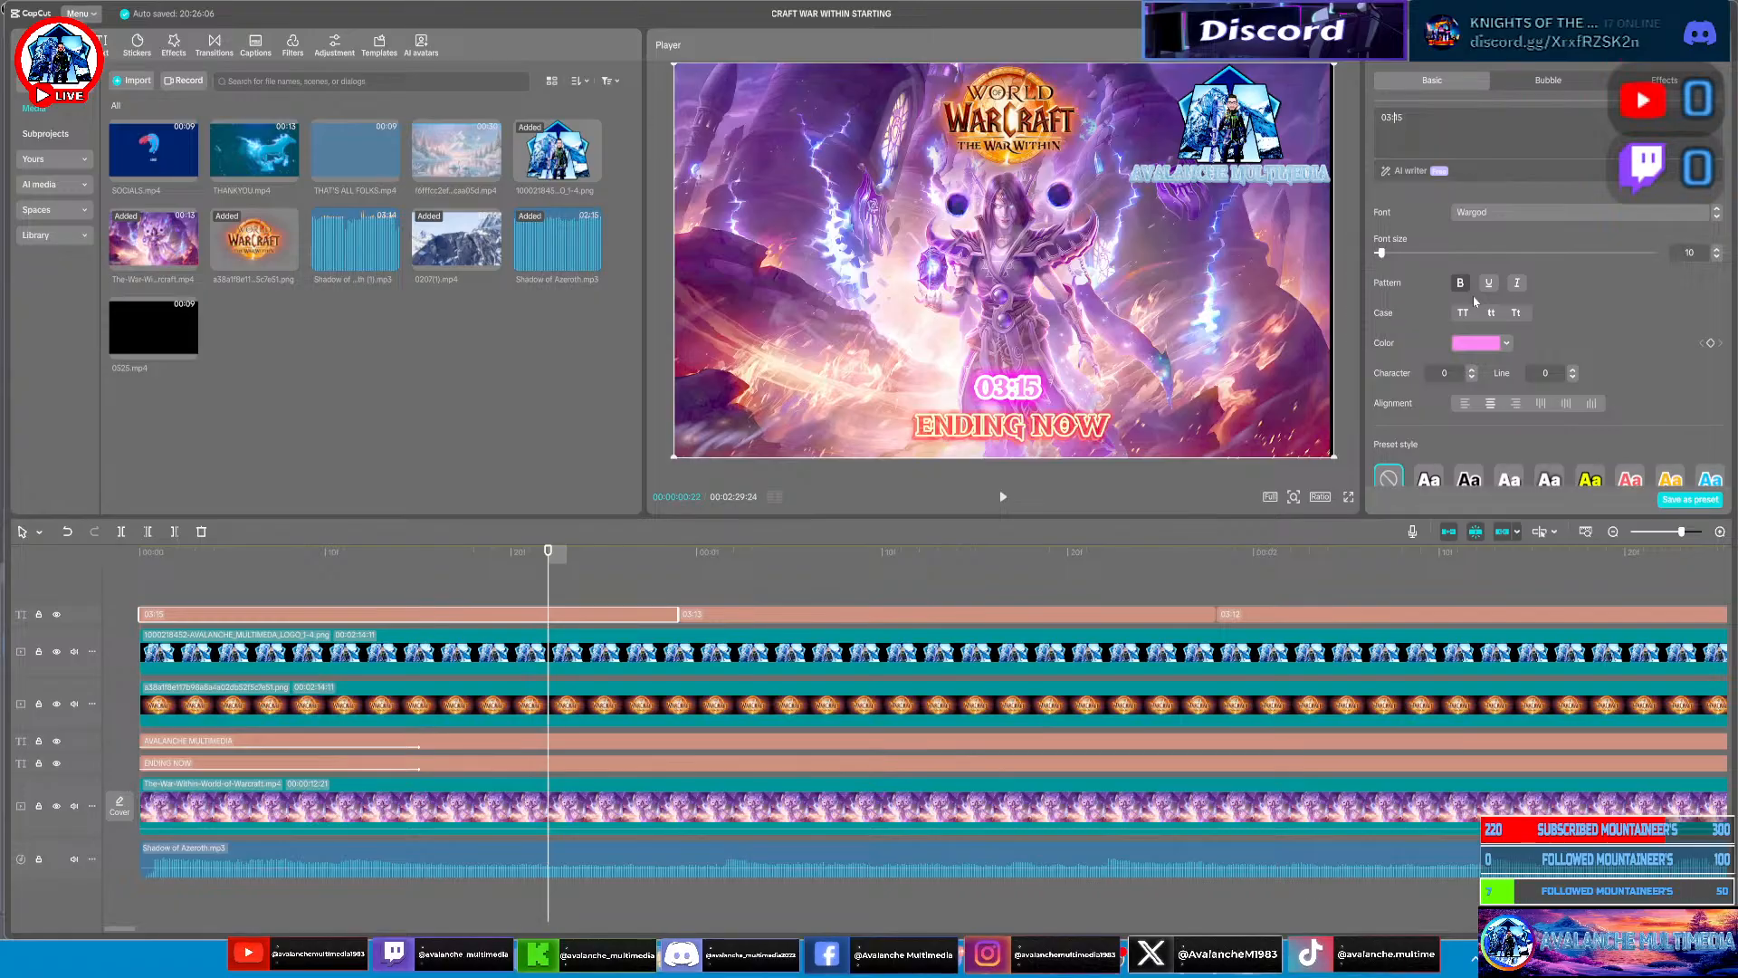
Set the first countdown clip's text to 02:15 and preview the frame full screen
key(BackSpace)
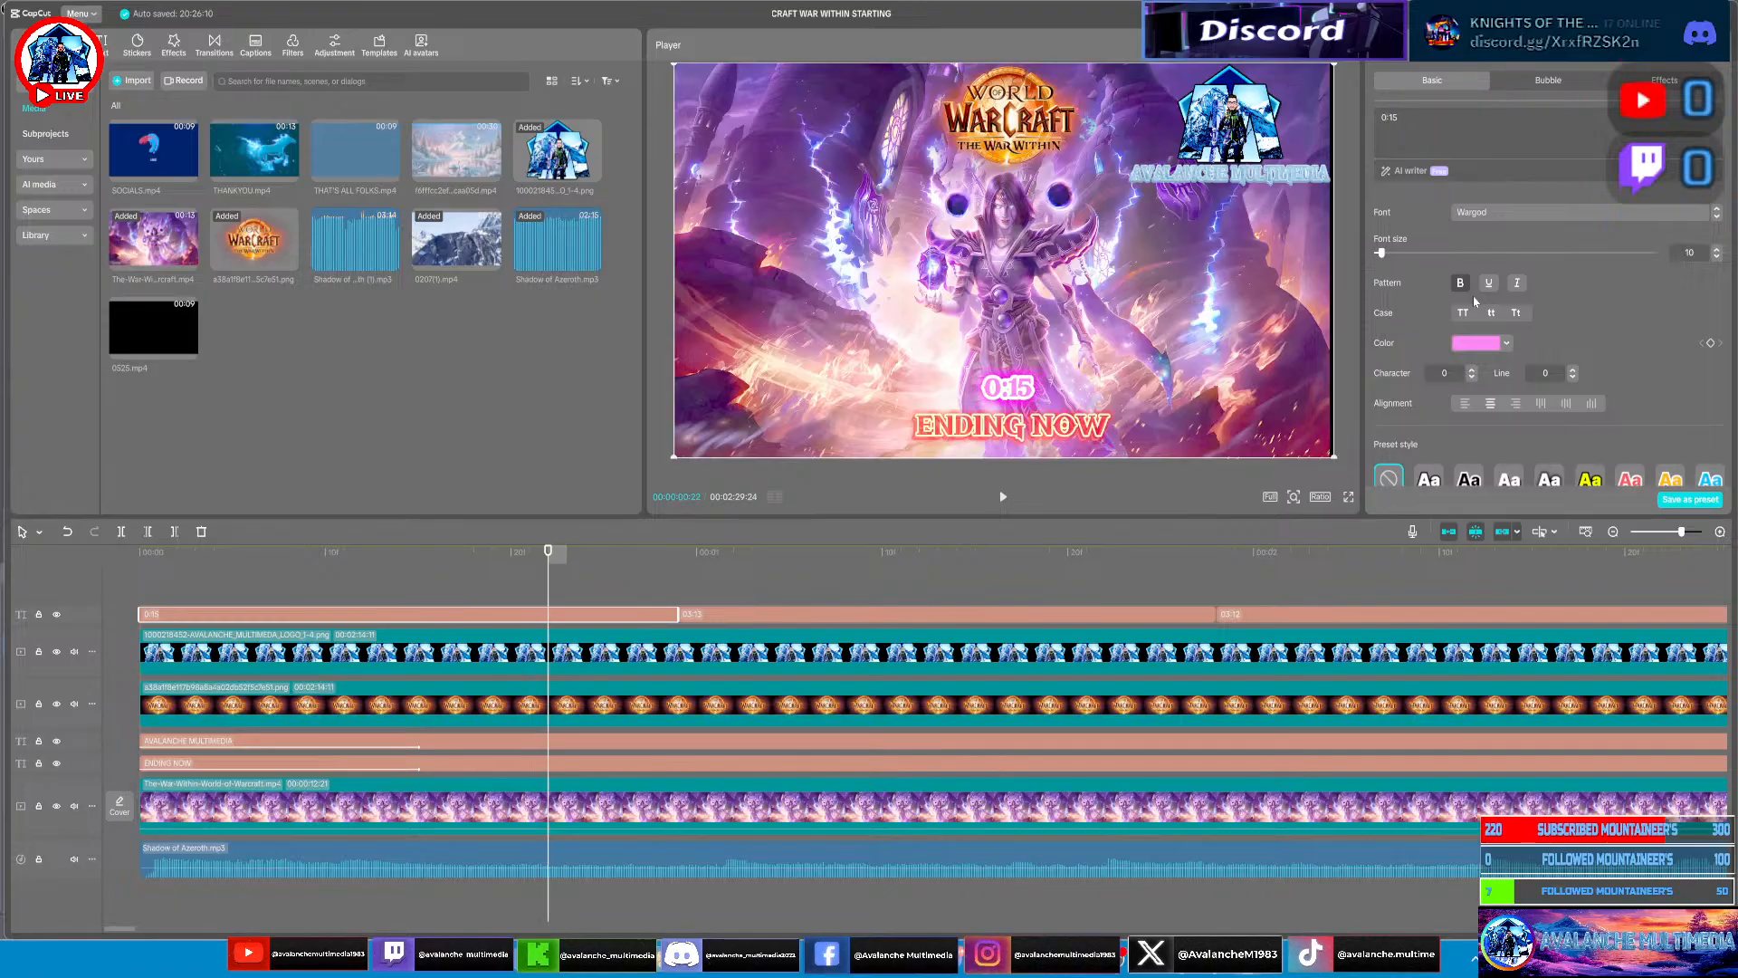
text(2)
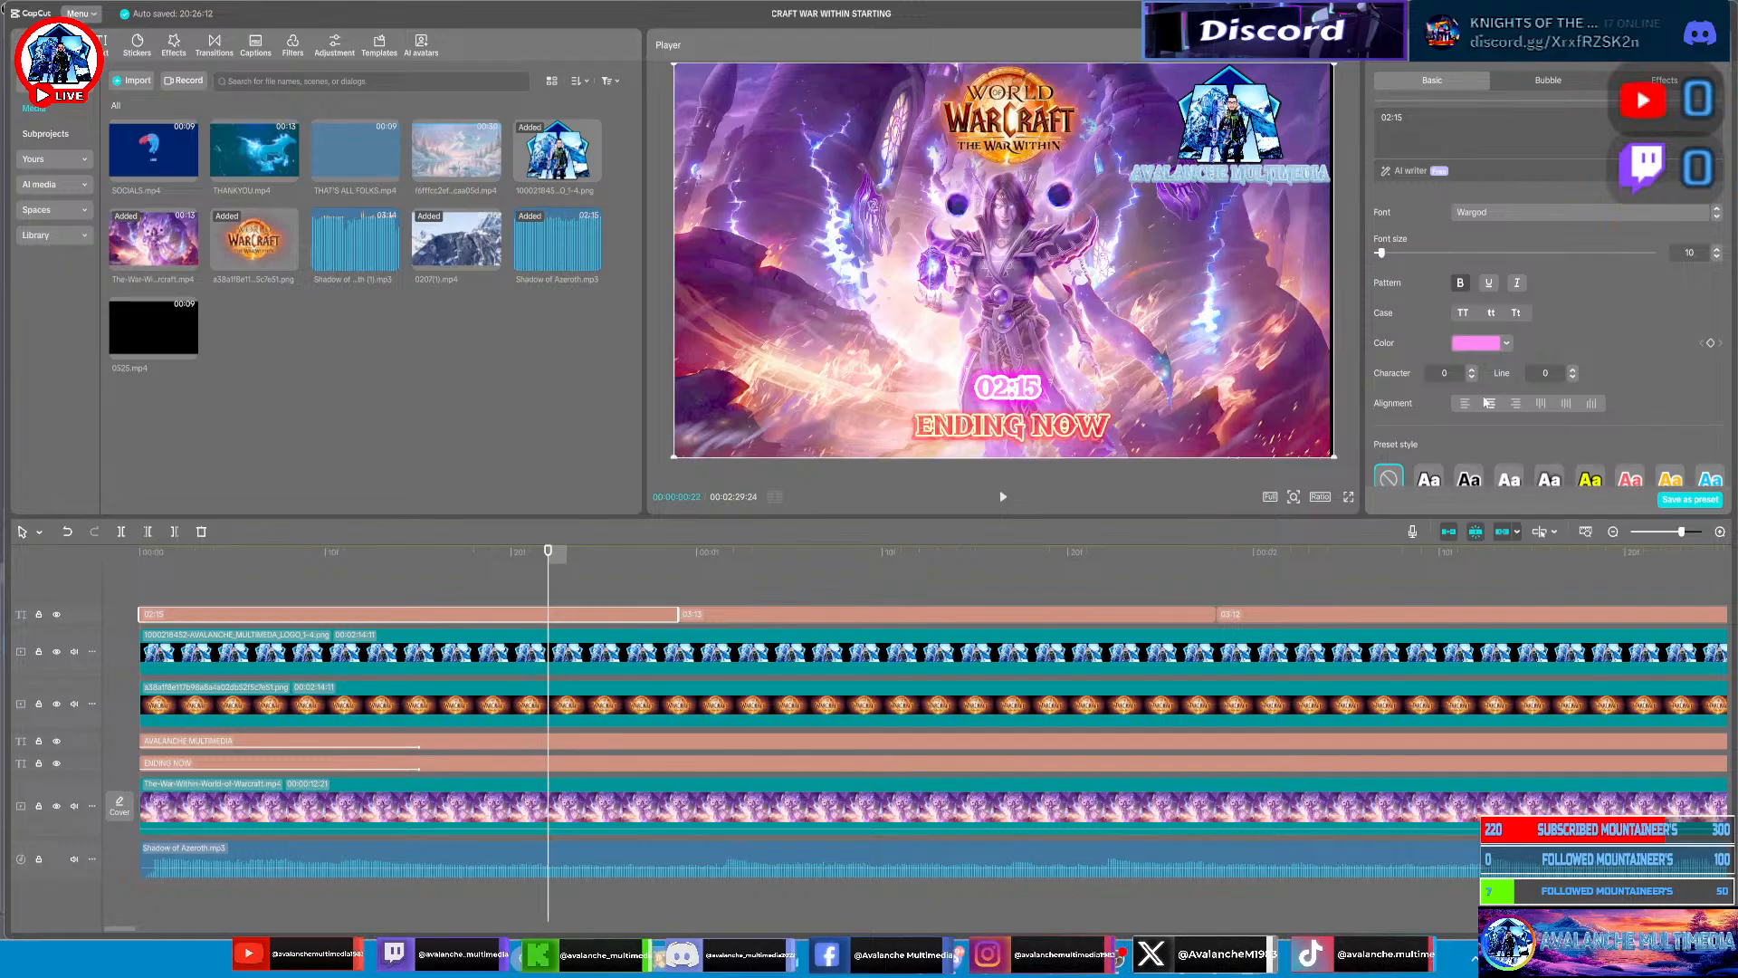
click(1348, 497)
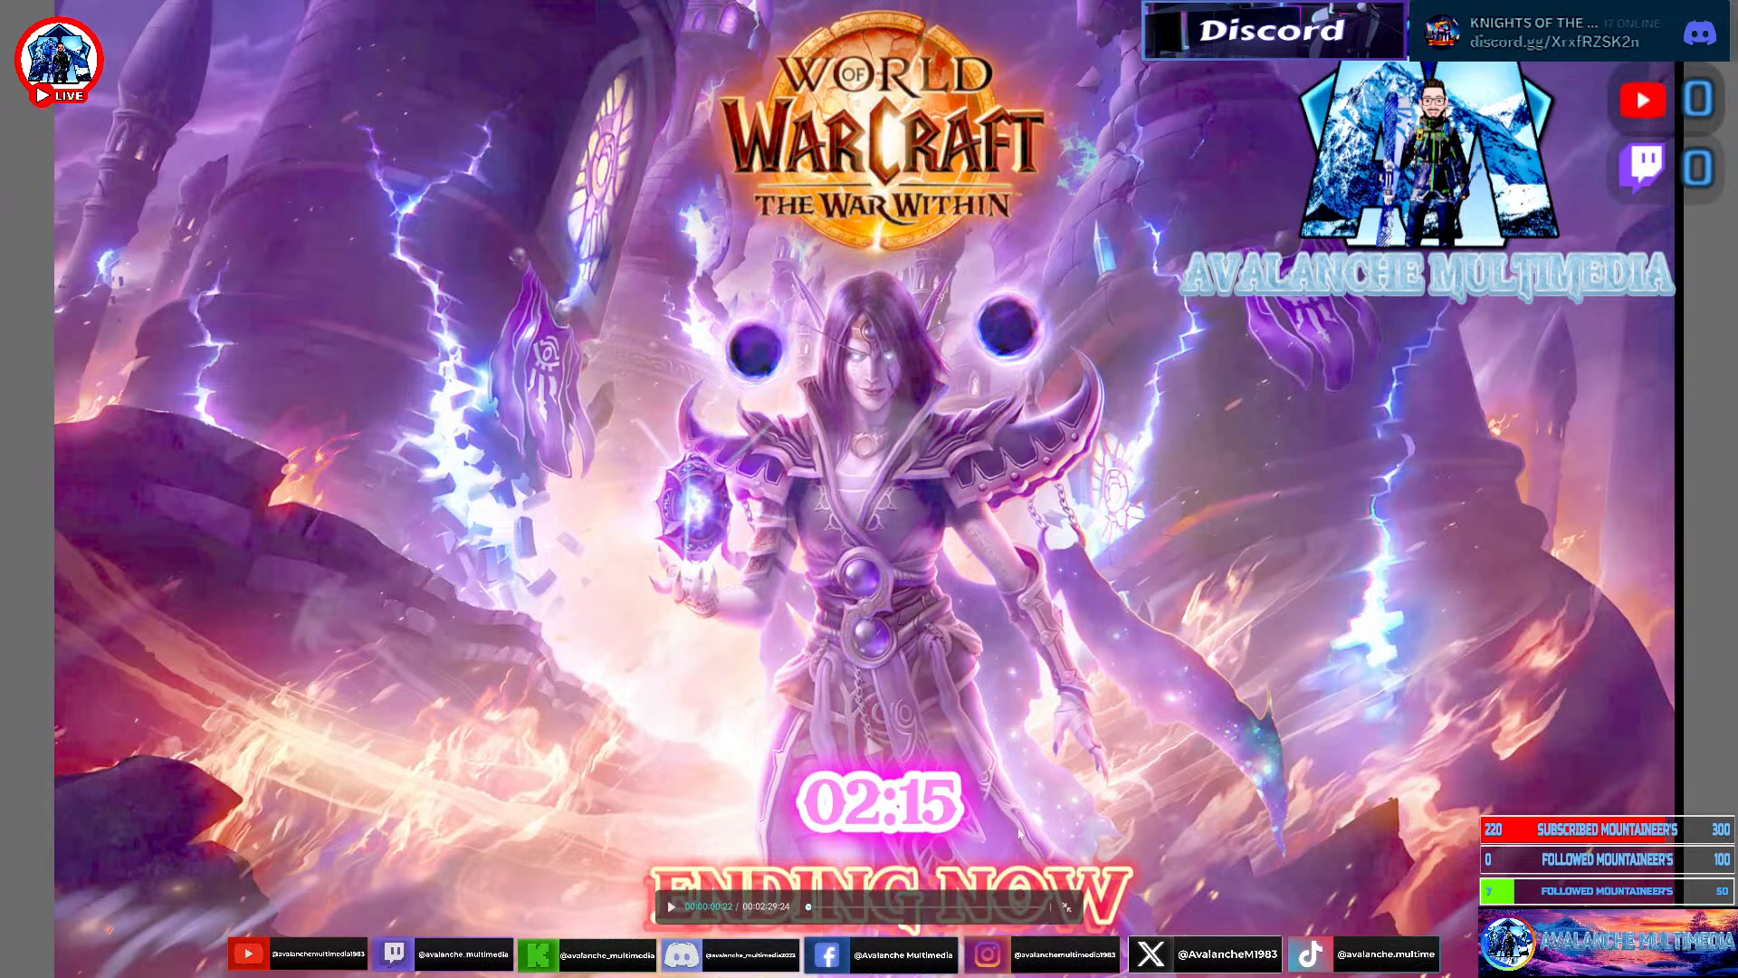
click(1065, 906)
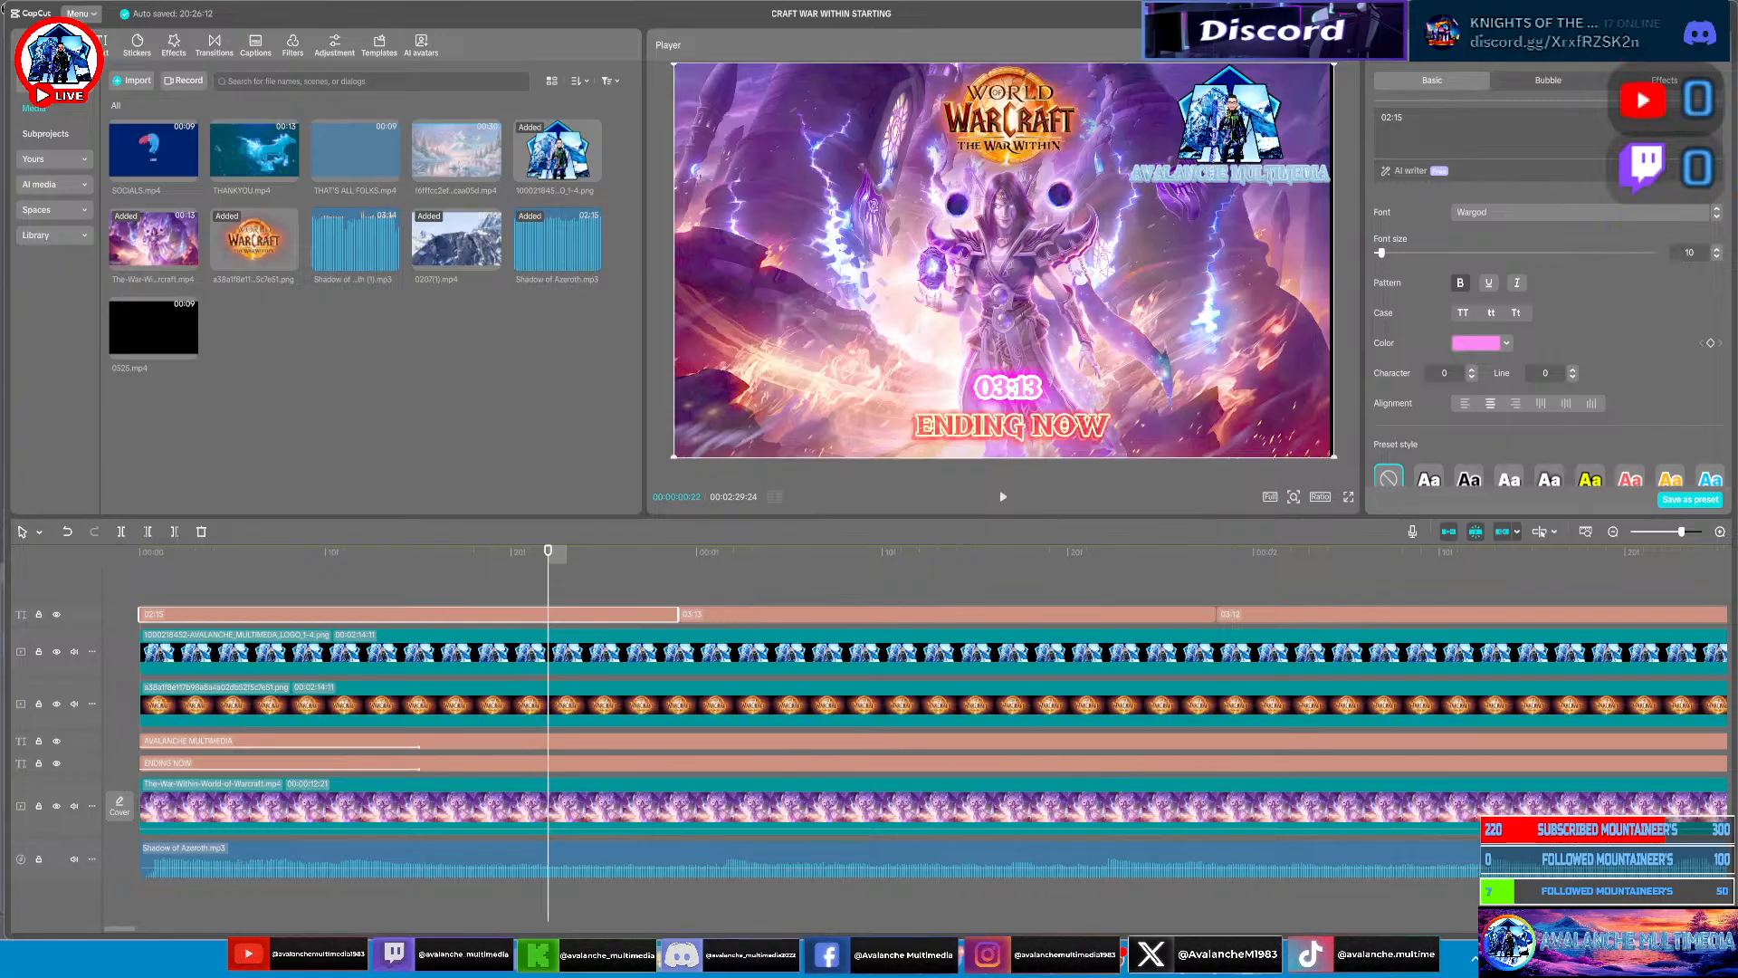
Go back to the CapCut home page and reopen the WORLD OF WARCRAFT WAR WITHIN STARTING project
key(alt+Tab)
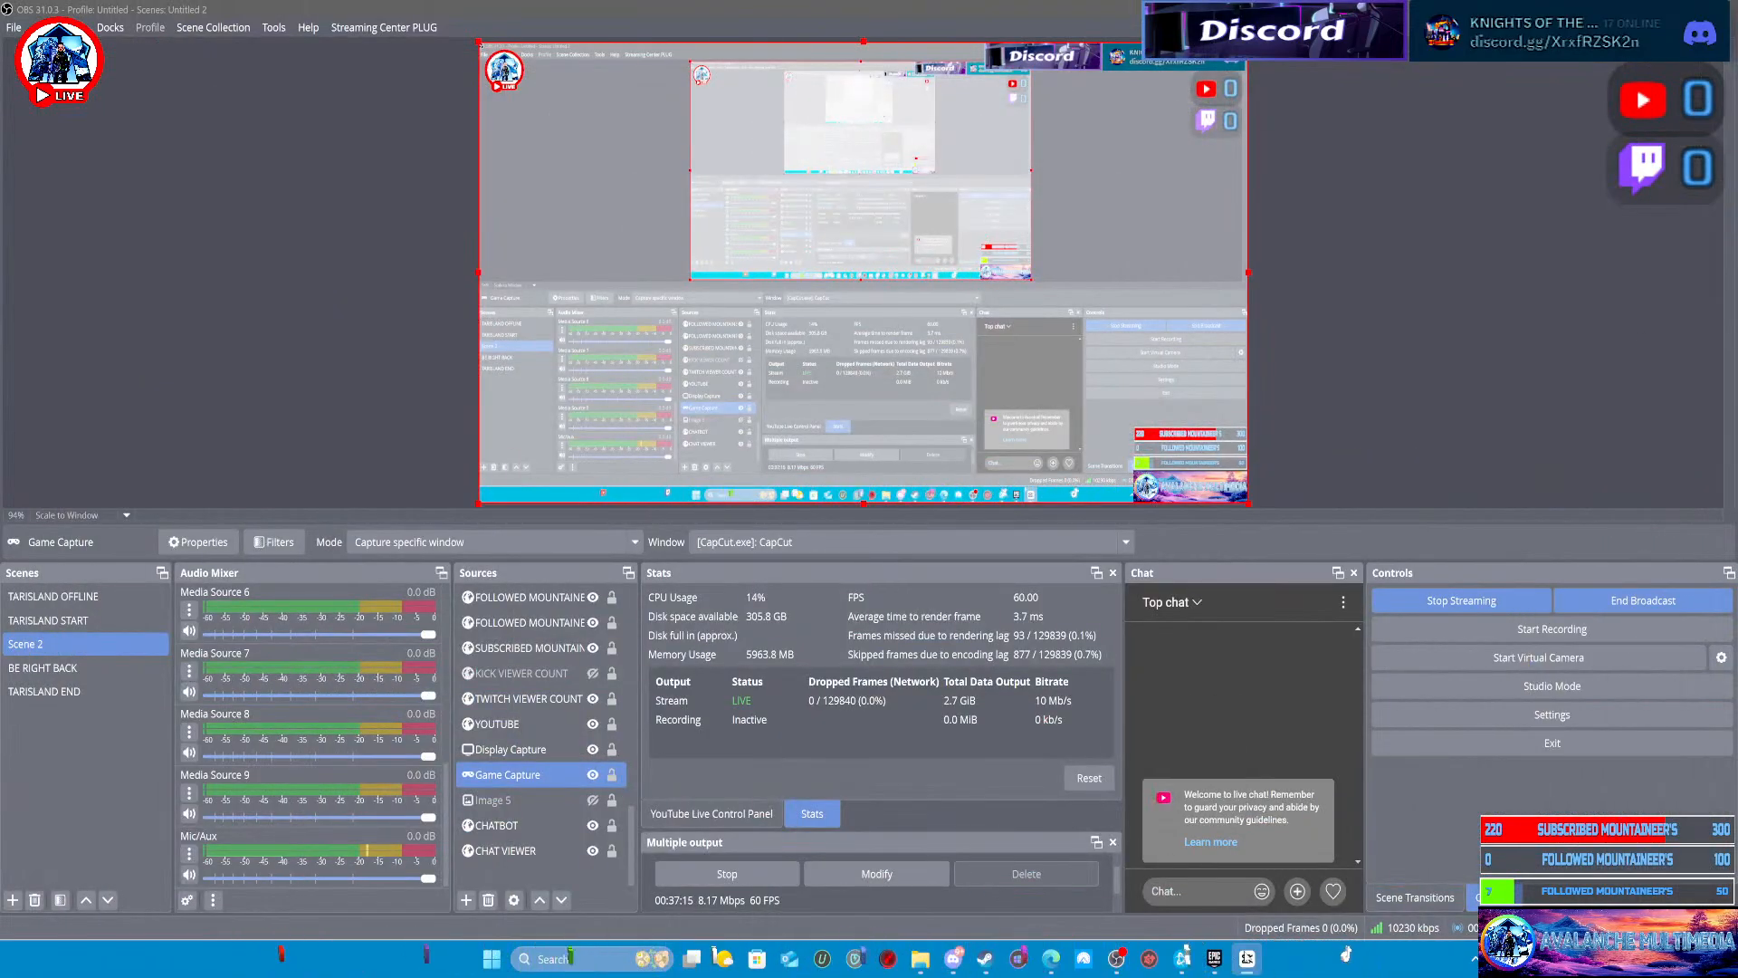
key(alt+Tab)
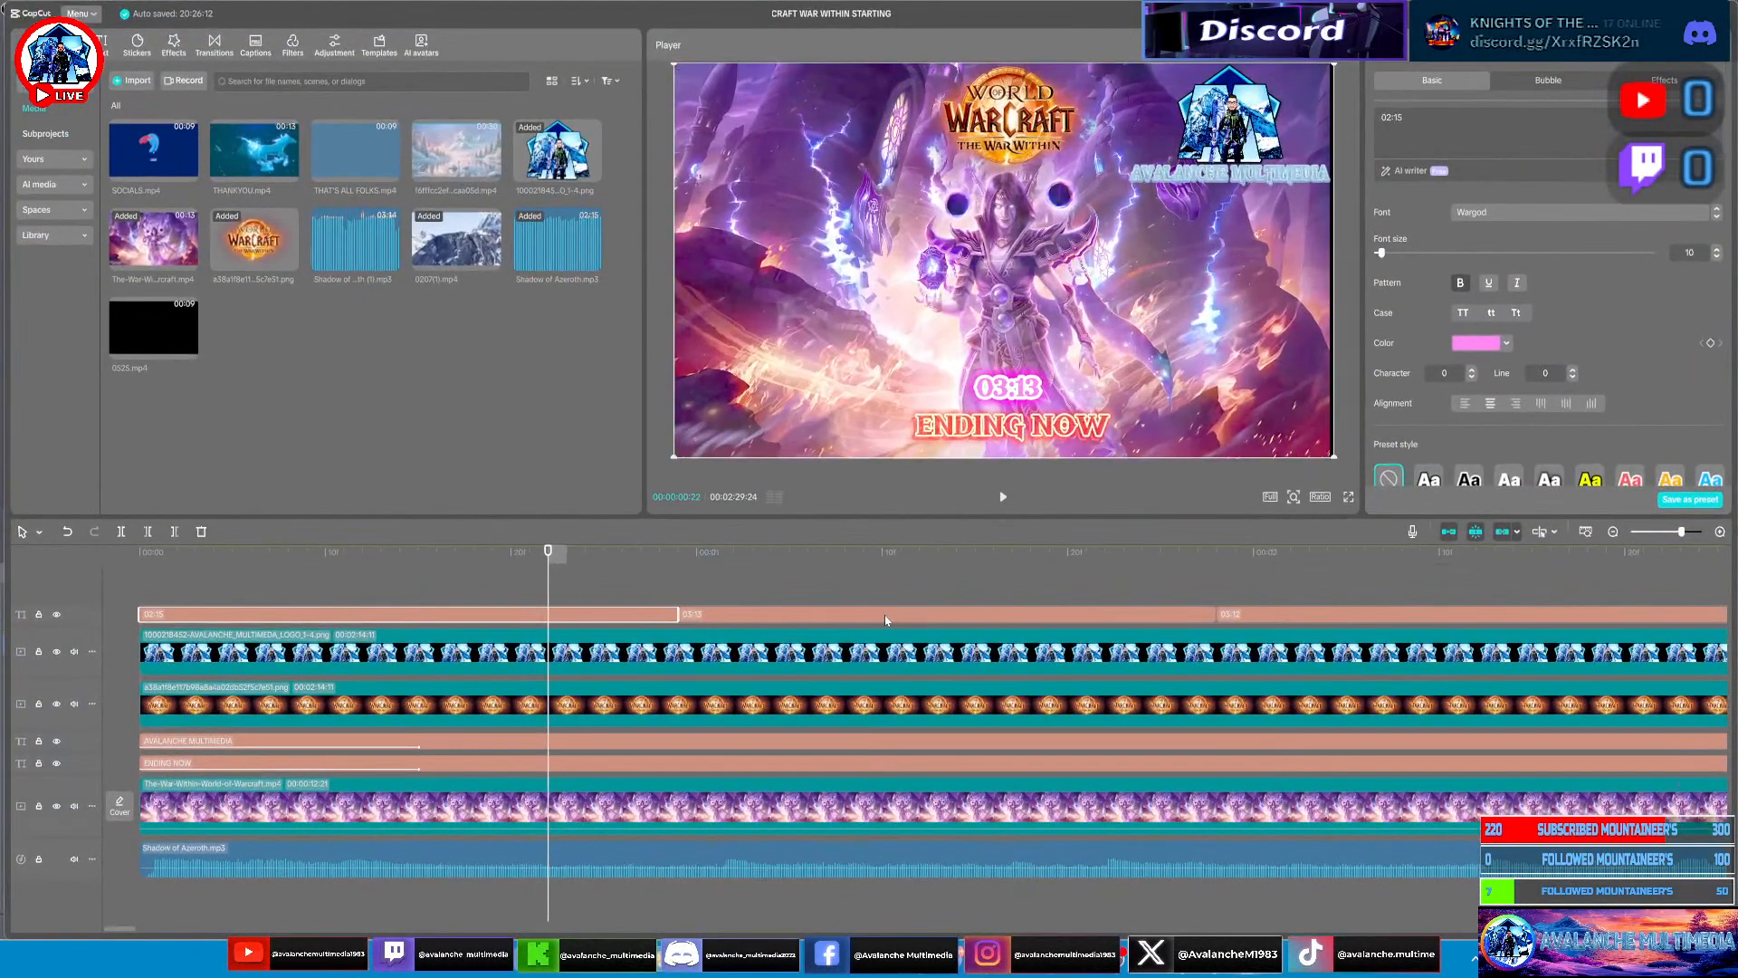
click(77, 13)
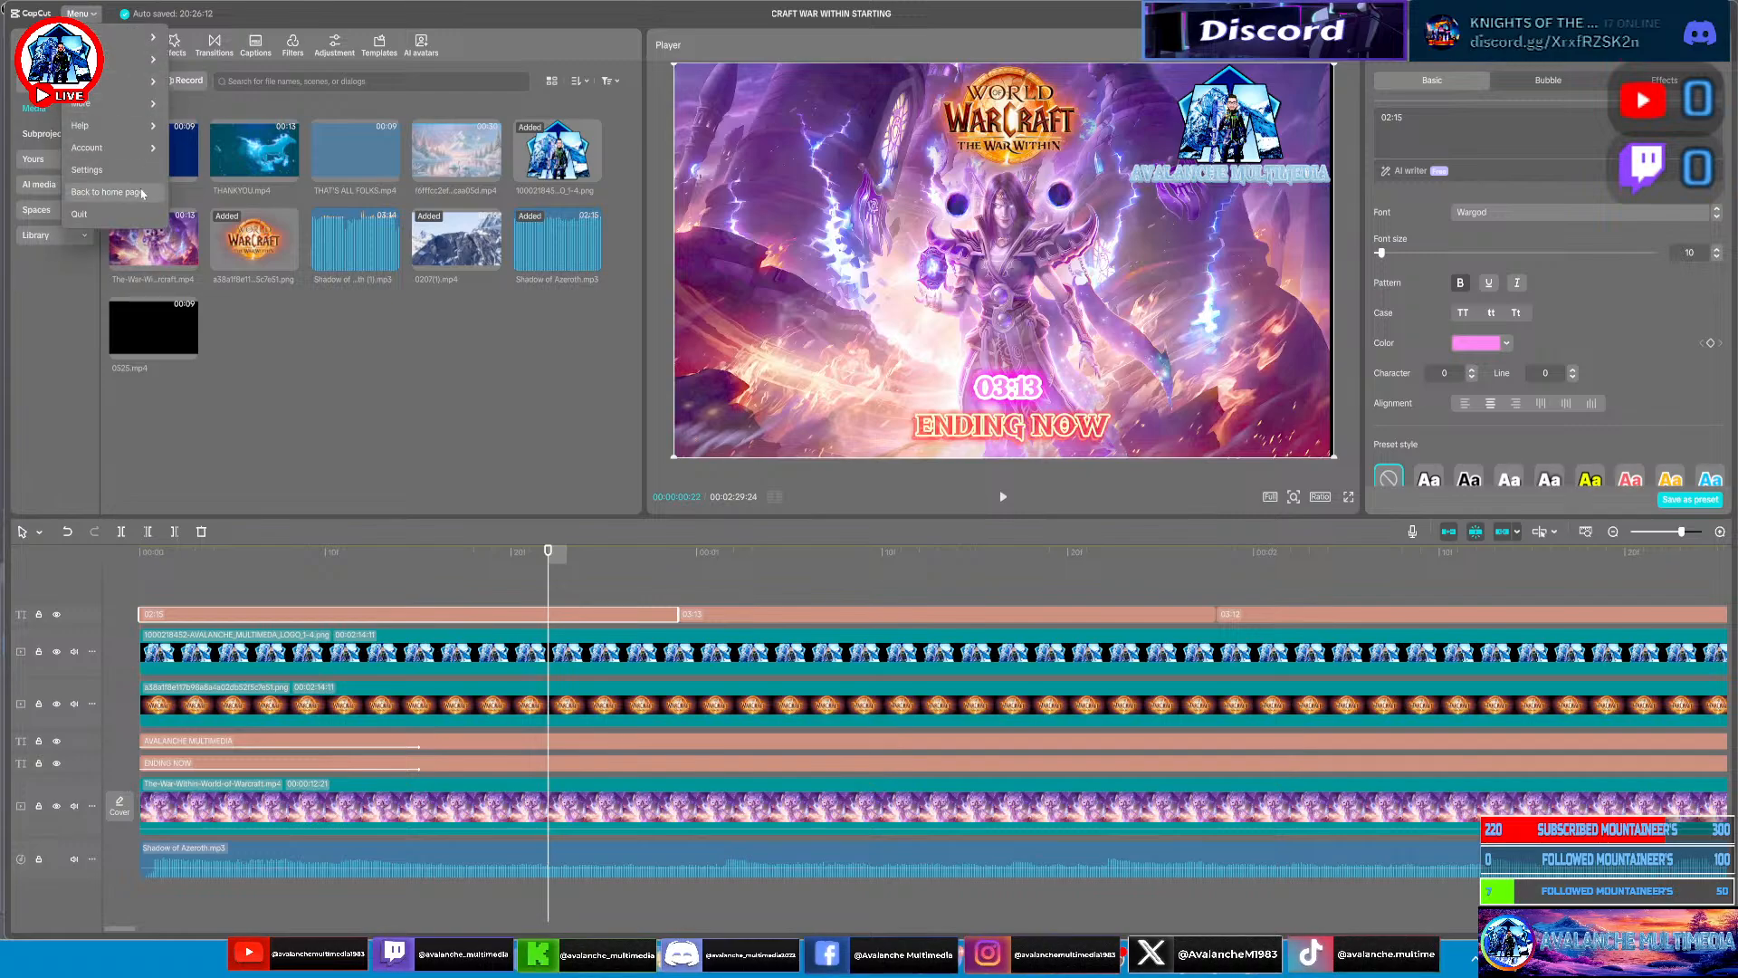
click(109, 192)
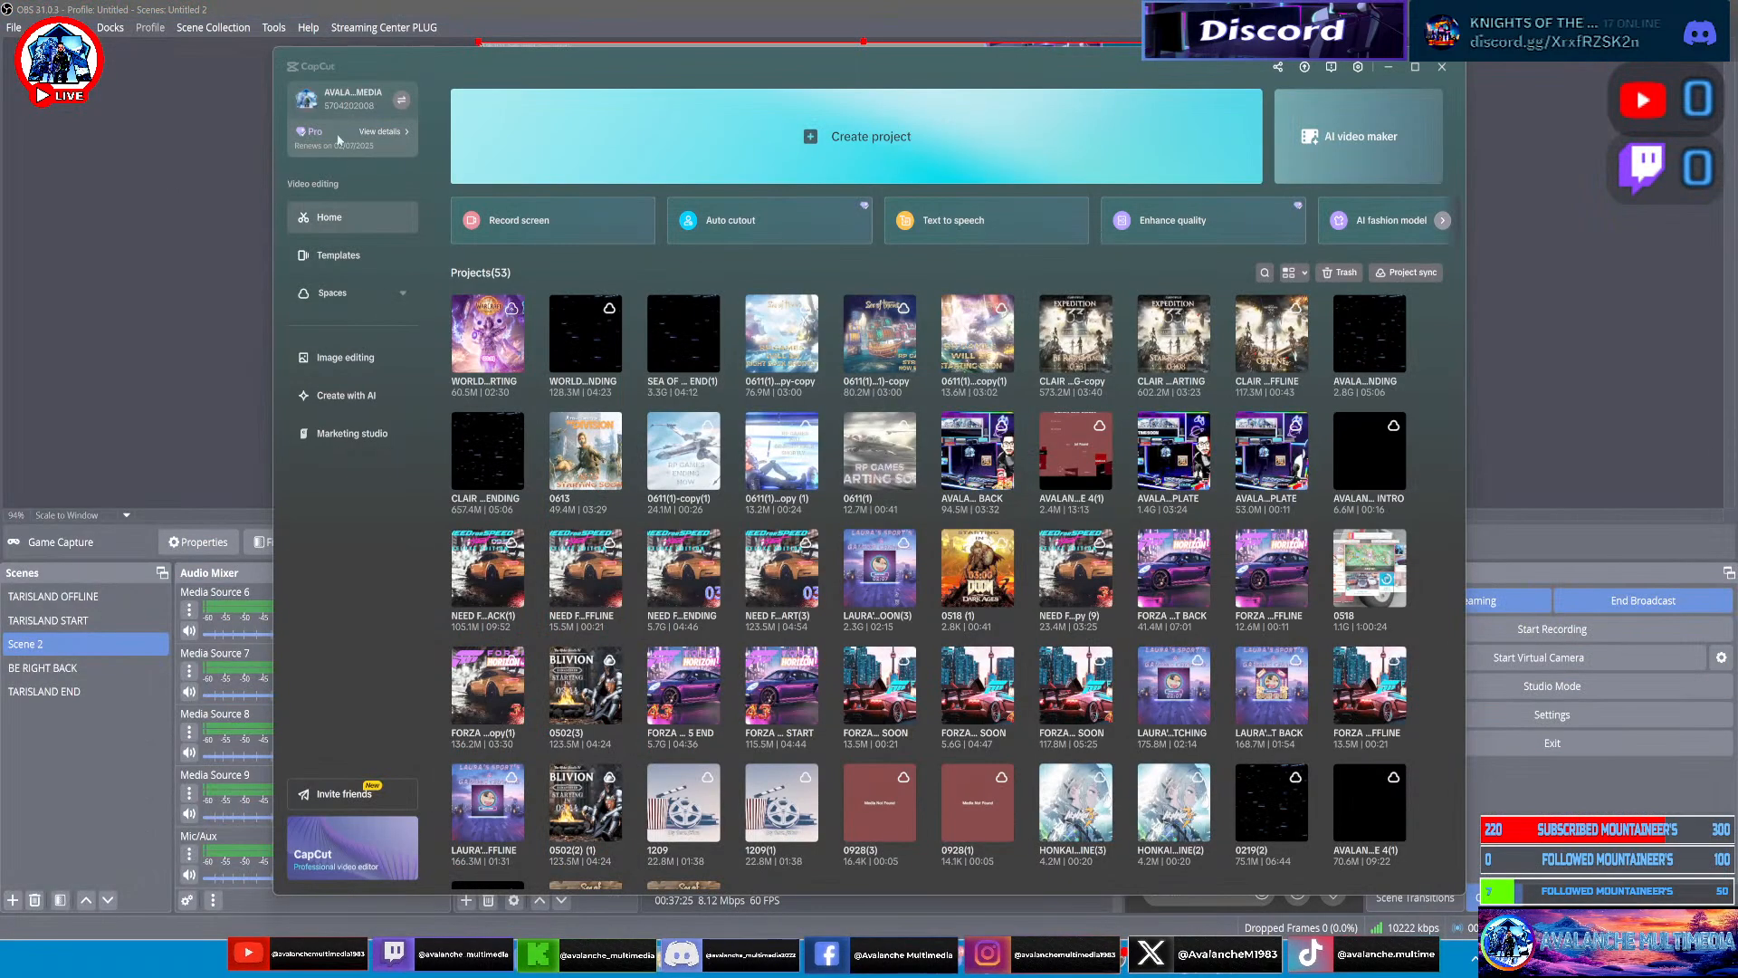
click(490, 348)
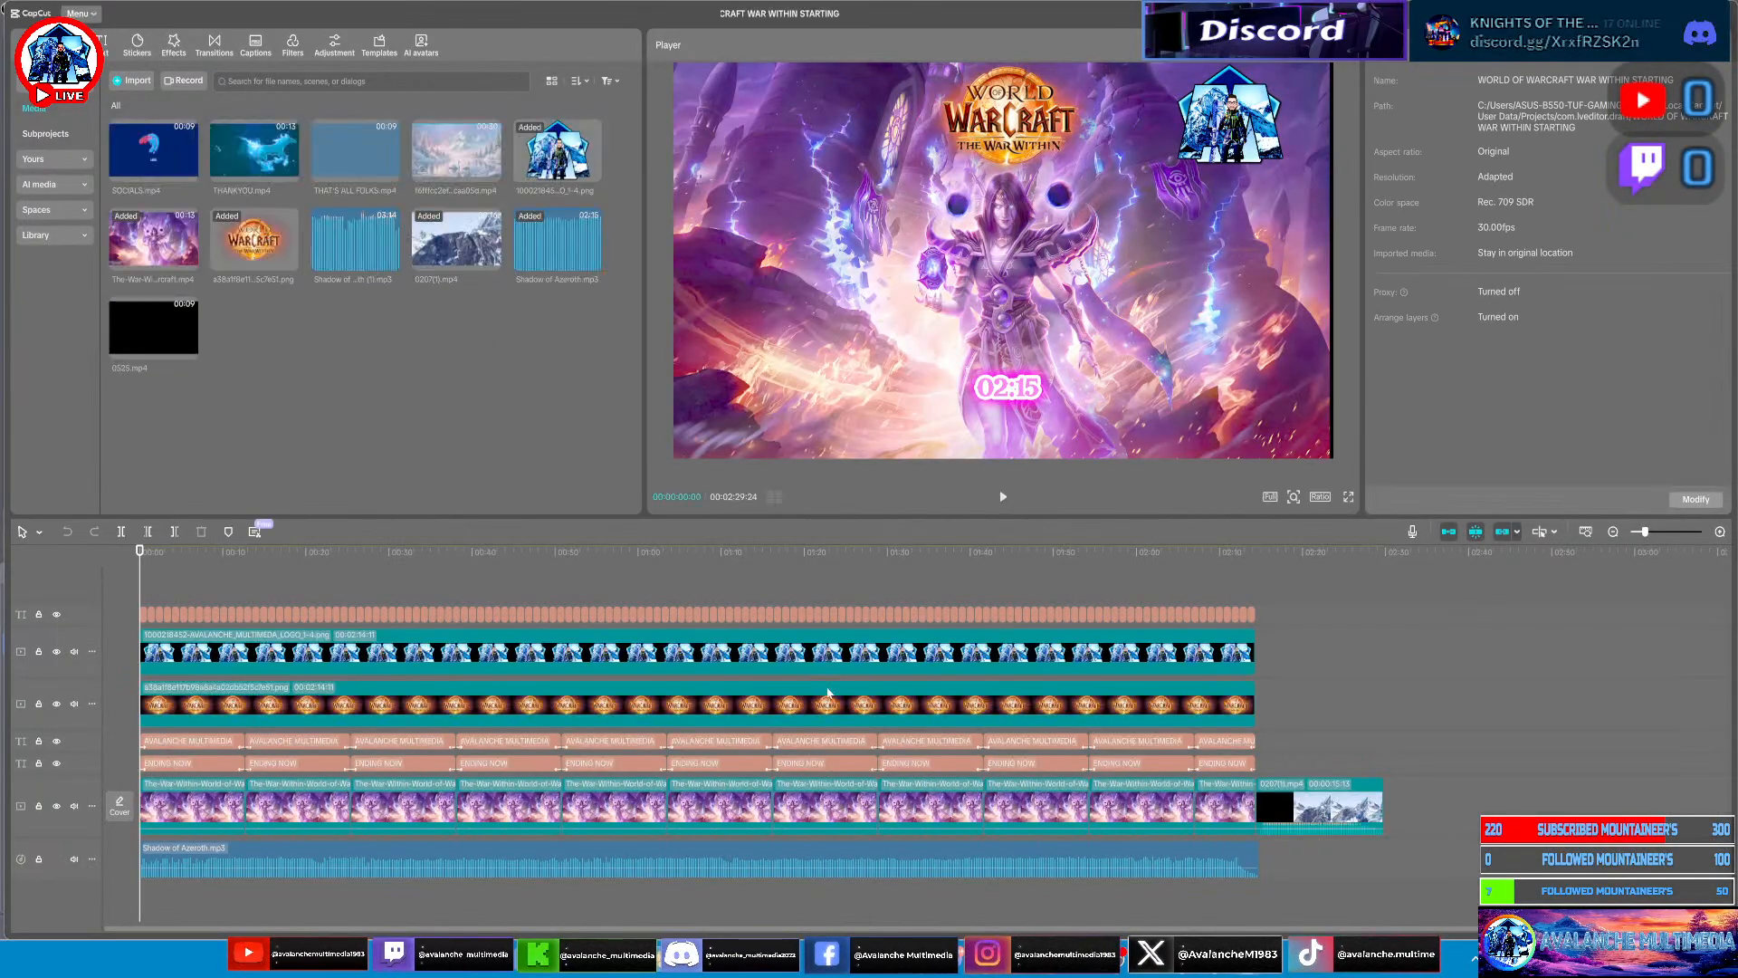
Set the second countdown clip's text to 02:14
click(1719, 538)
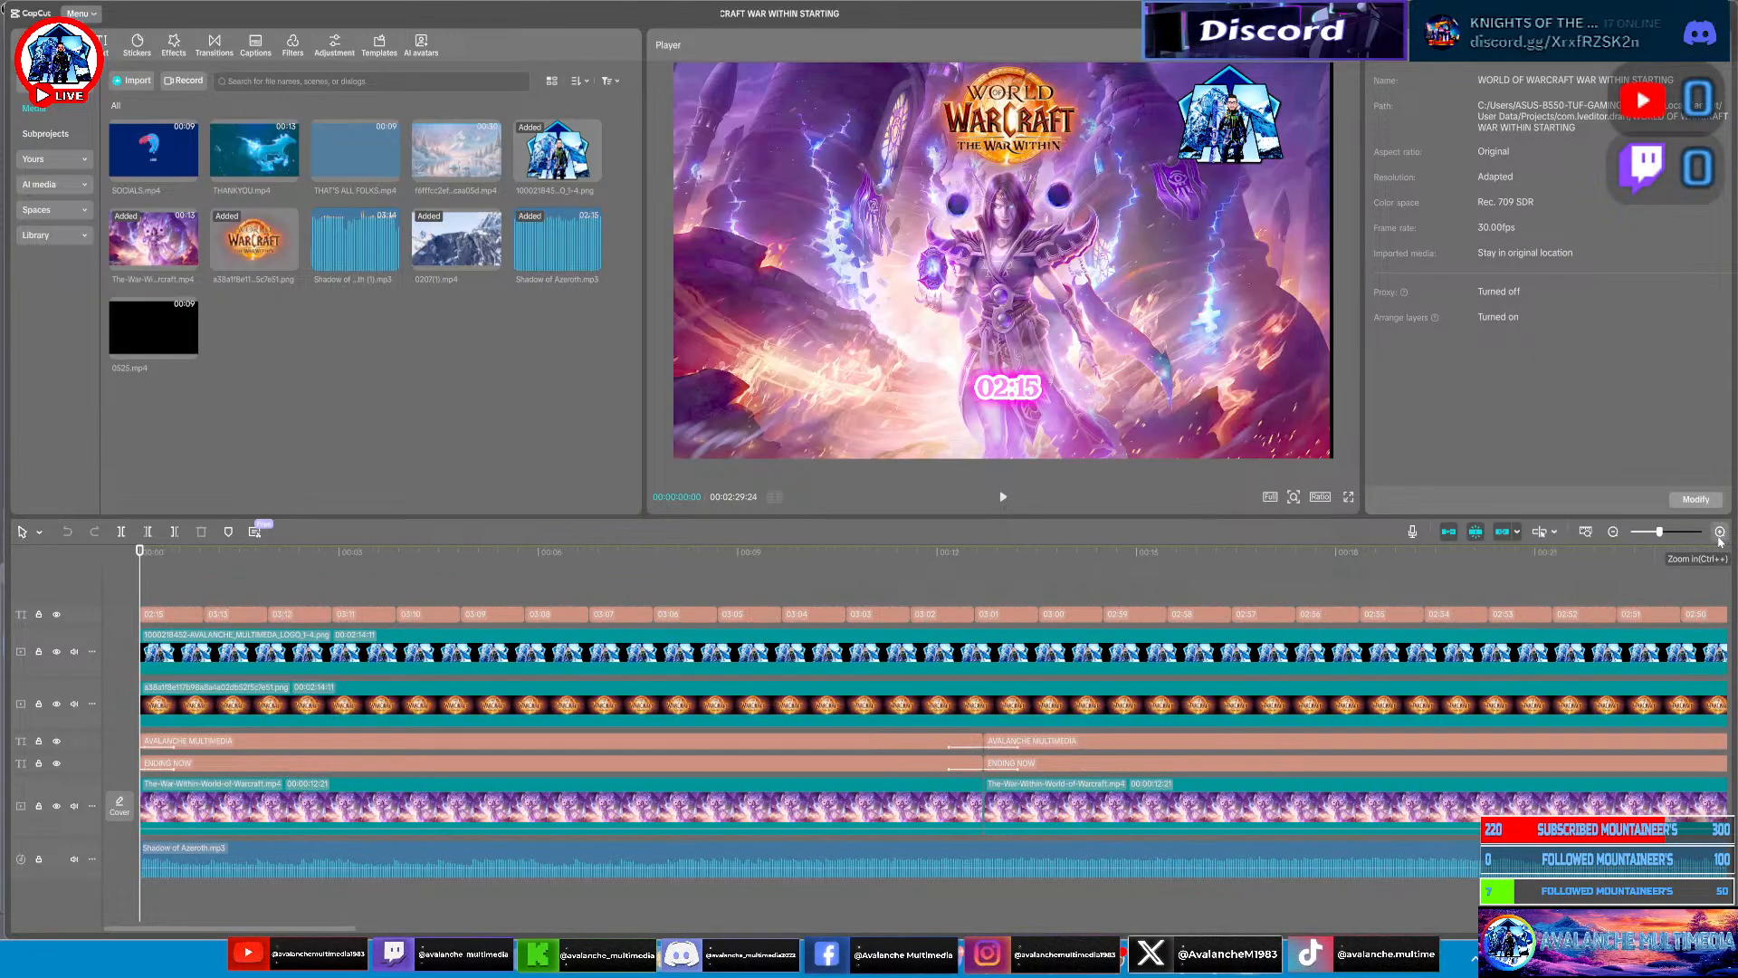
click(1719, 538)
click(1719, 538)
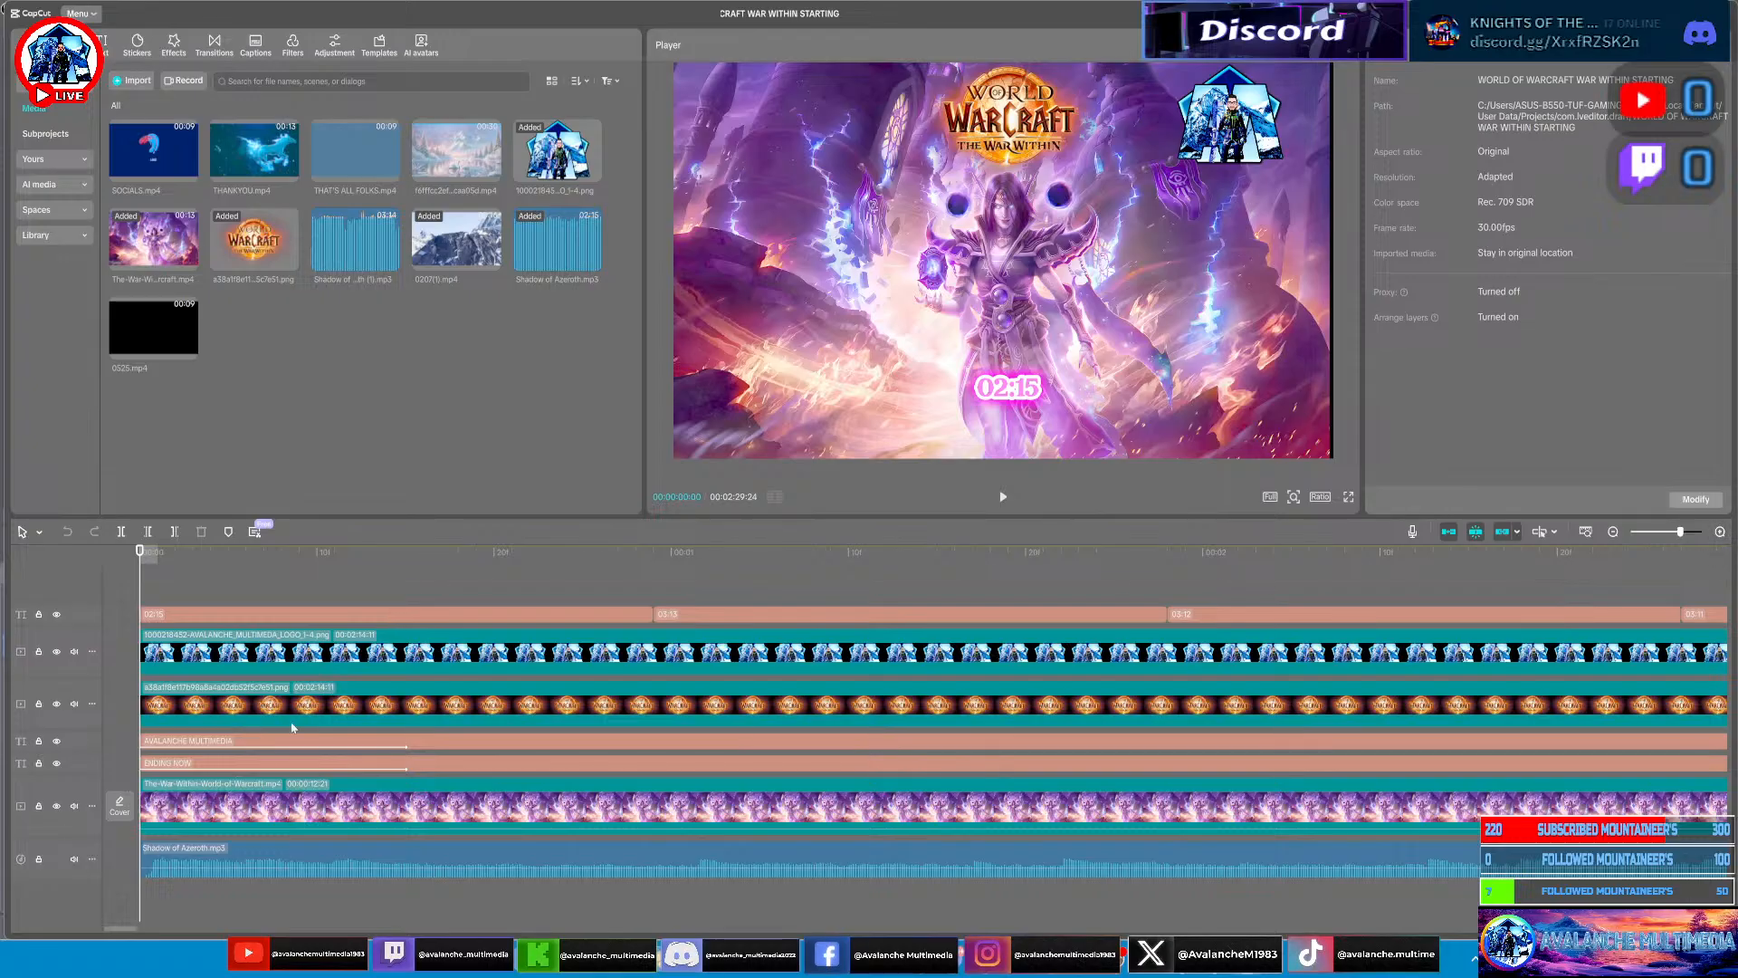
click(977, 615)
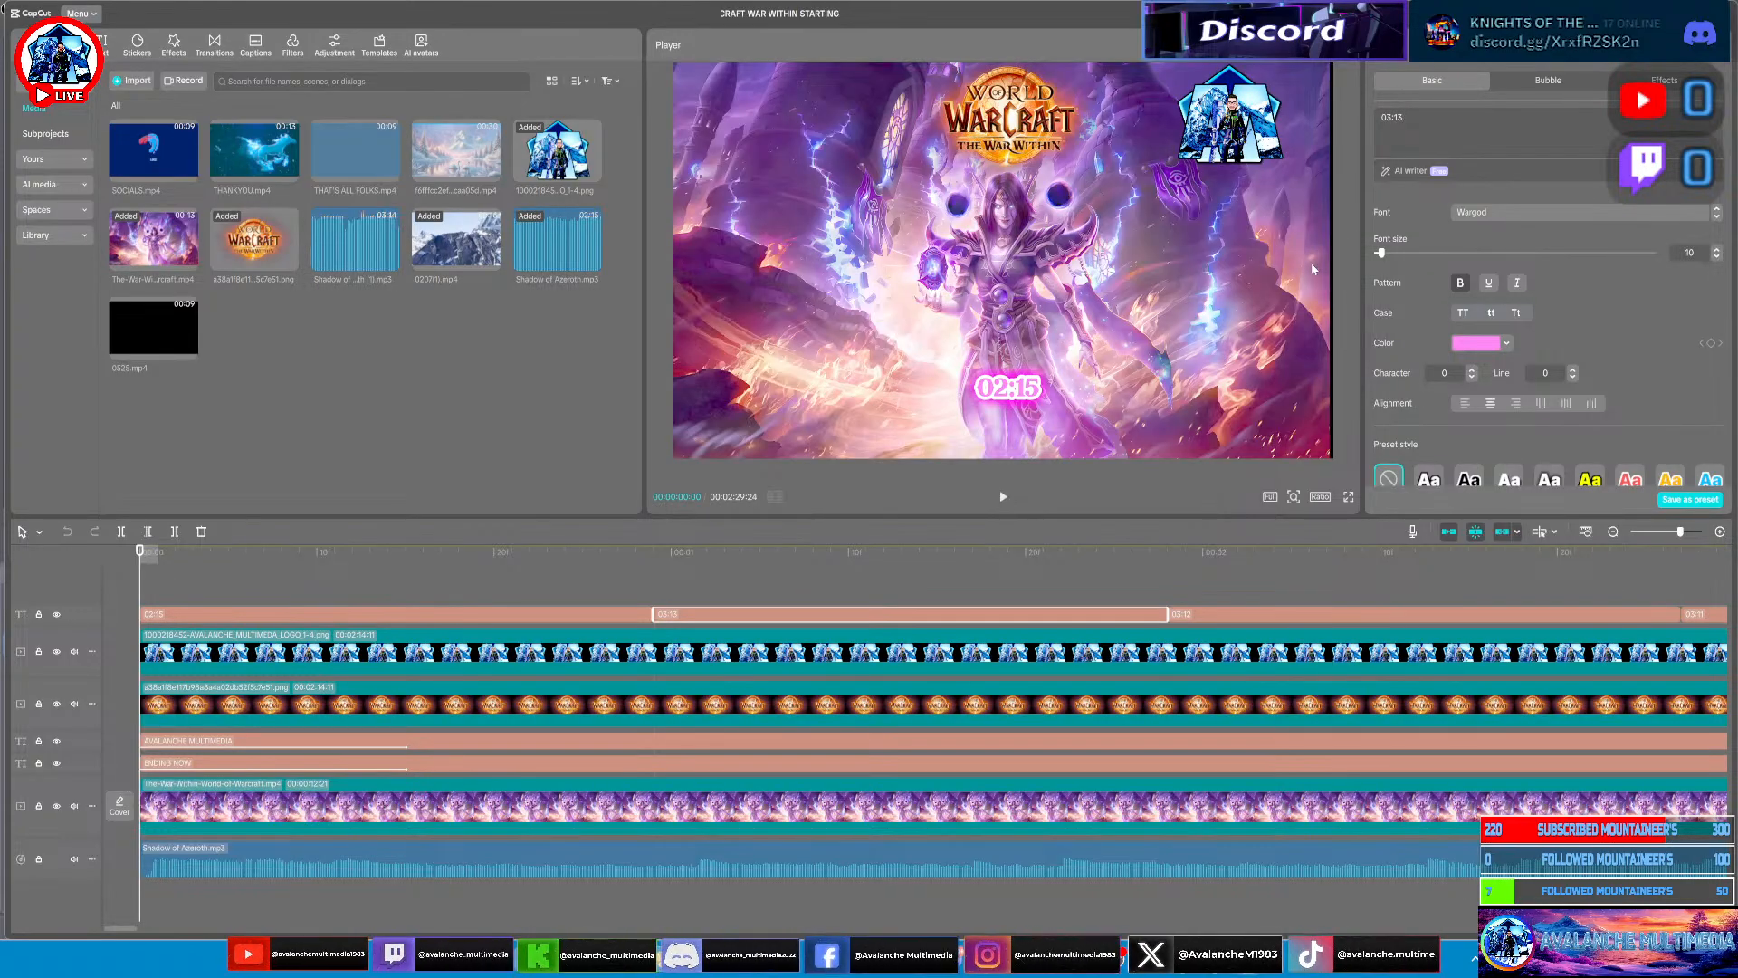
key(BackSpace)
text(4)
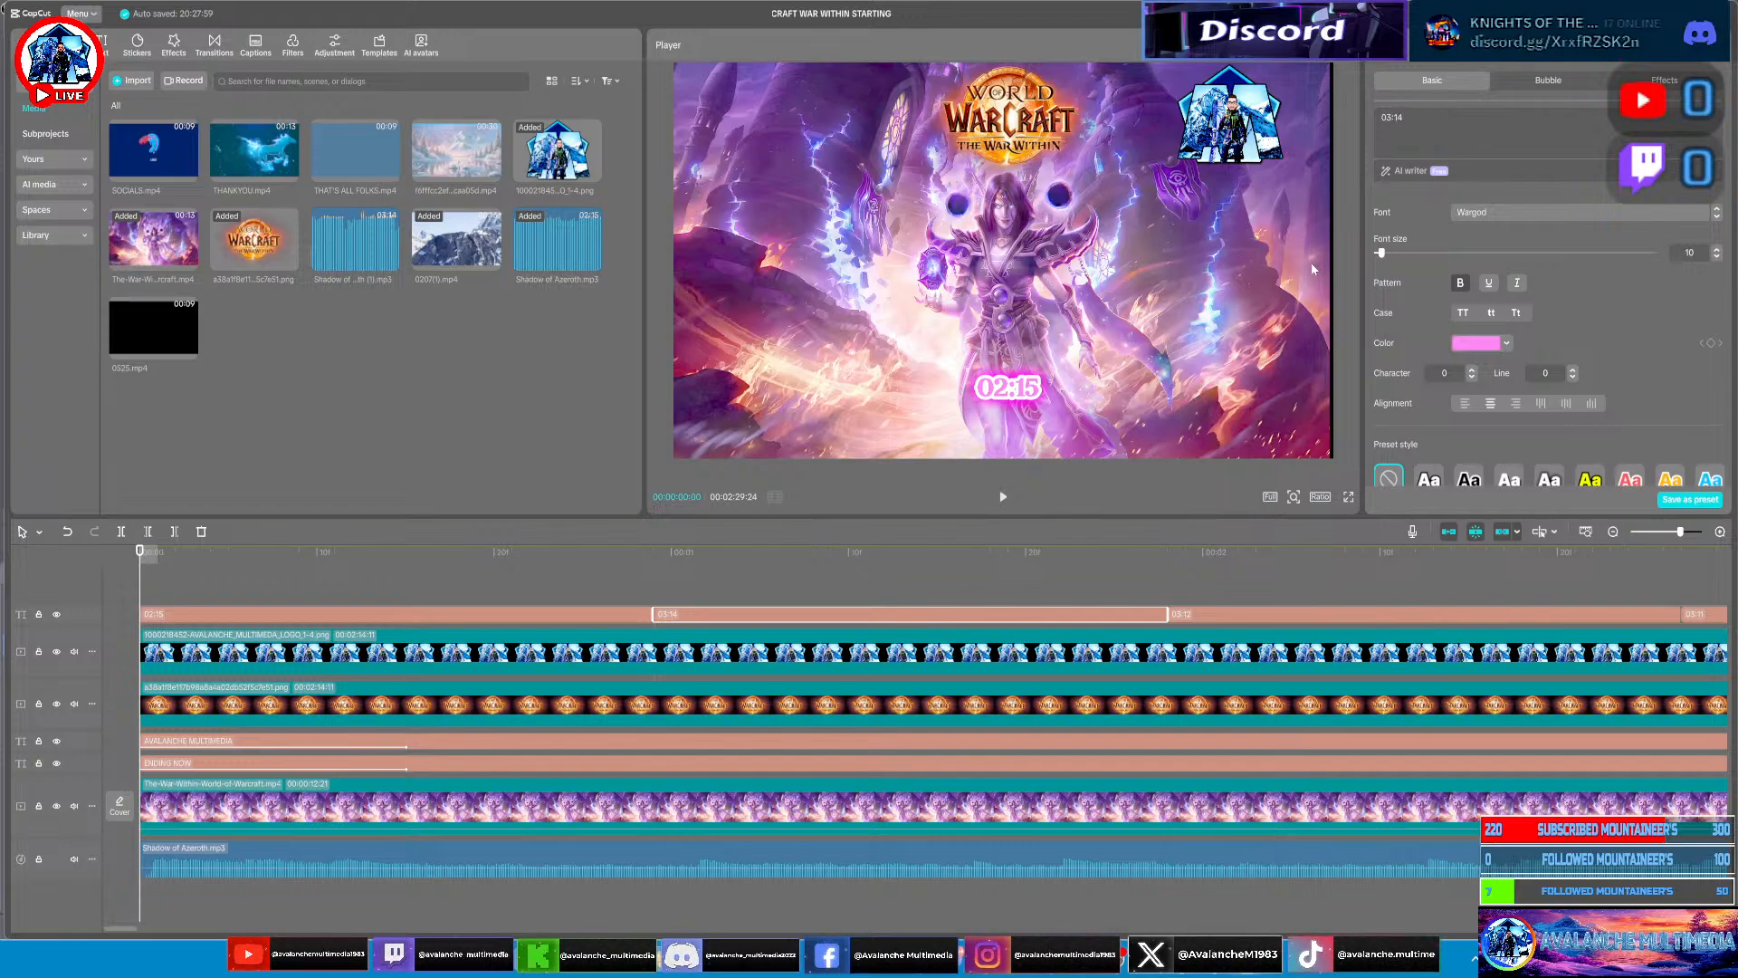
key(BackSpace)
text(2)
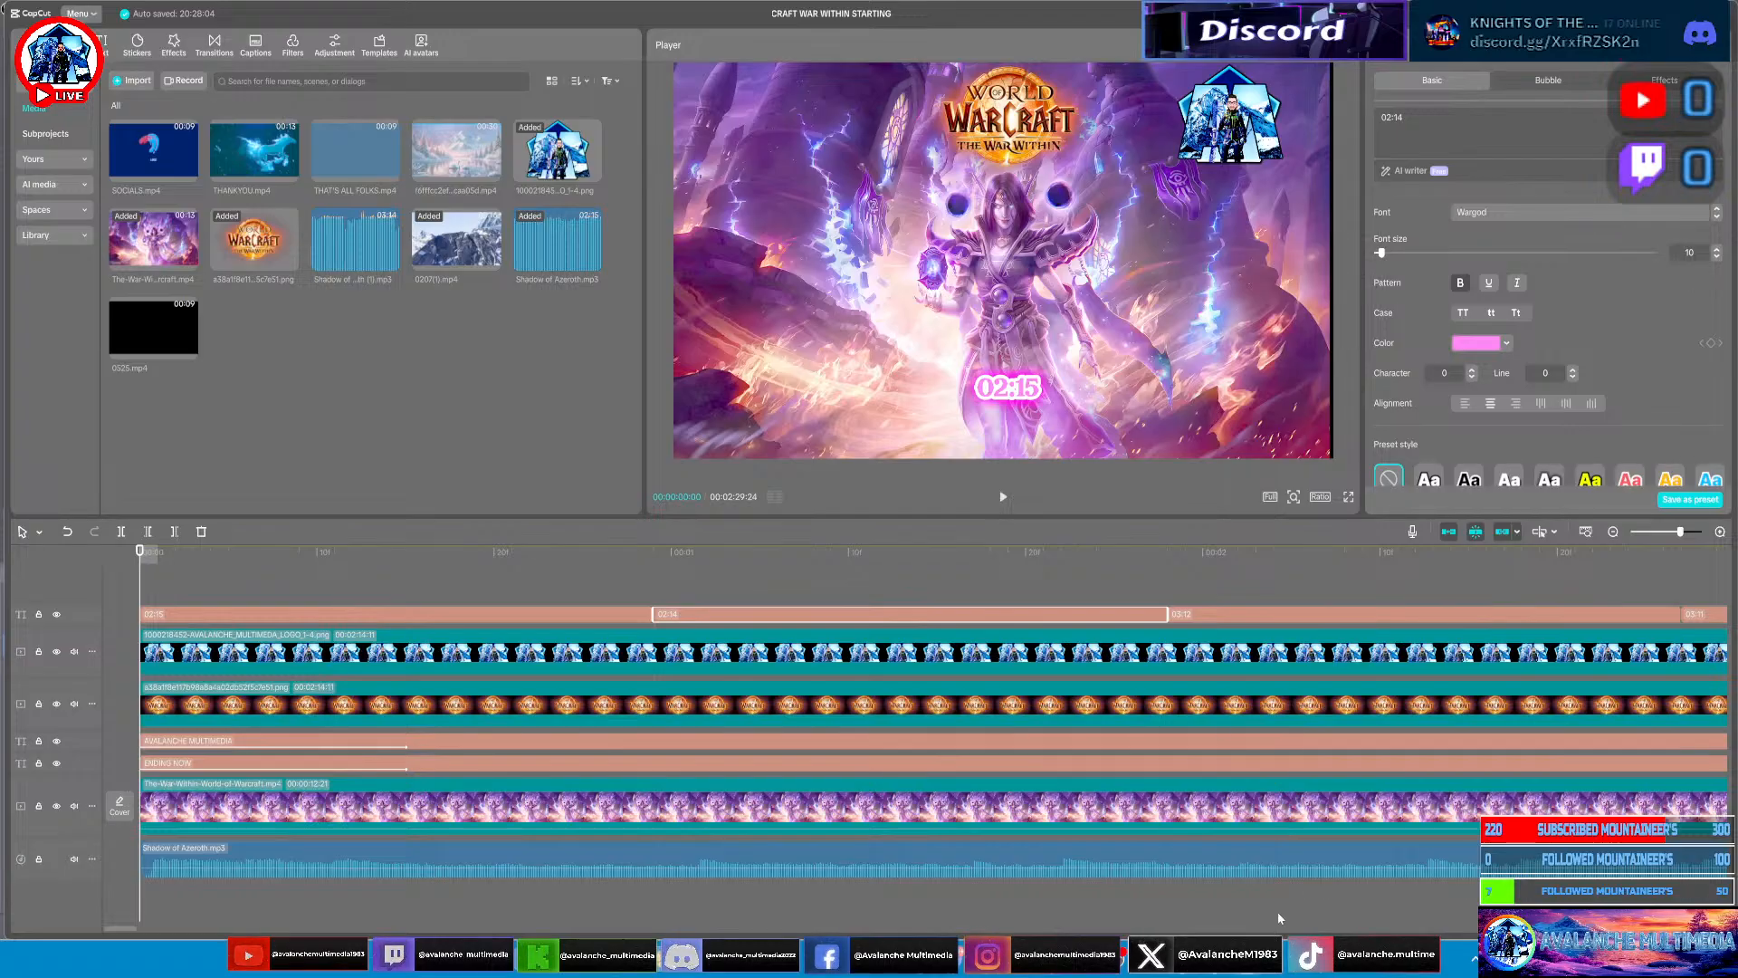
Recenter the War Within background clip in the frame at position 0, 0 and play the project full screen
click(897, 210)
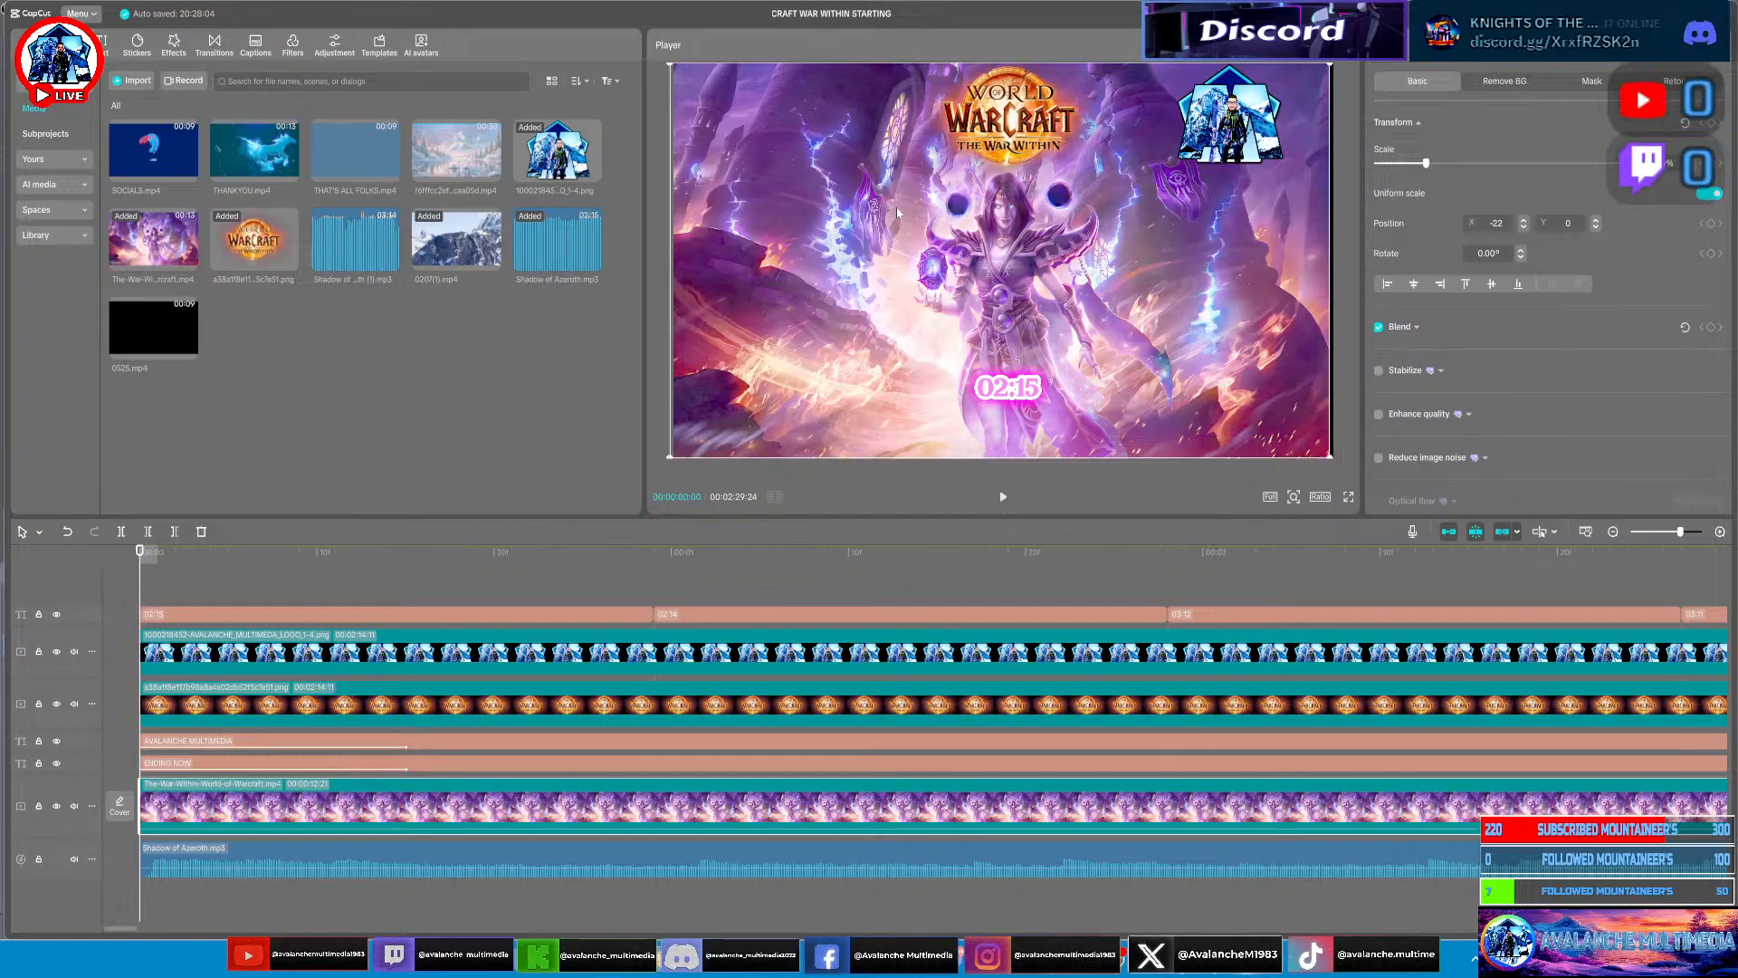
mouse_move(896, 208)
mouse_down()
mouse_move(950, 208)
mouse_move(915, 220)
mouse_up()
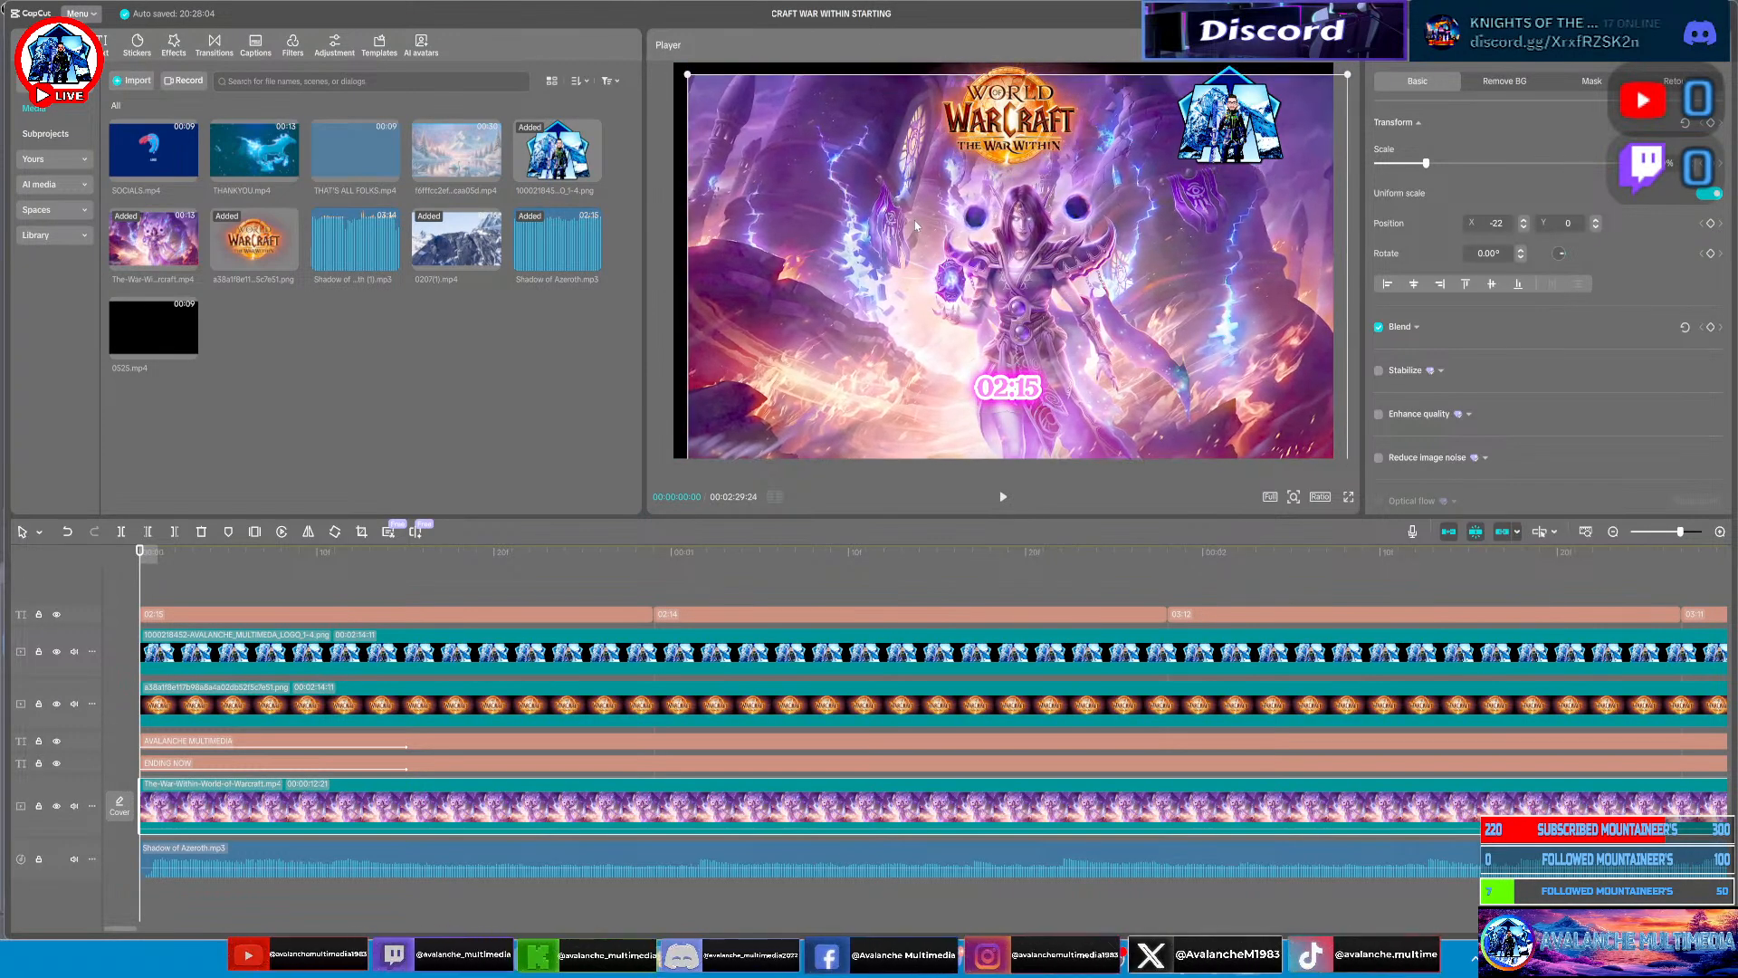
mouse_move(914, 219)
mouse_down()
mouse_move(1022, 271)
mouse_move(827, 190)
mouse_move(897, 205)
mouse_up()
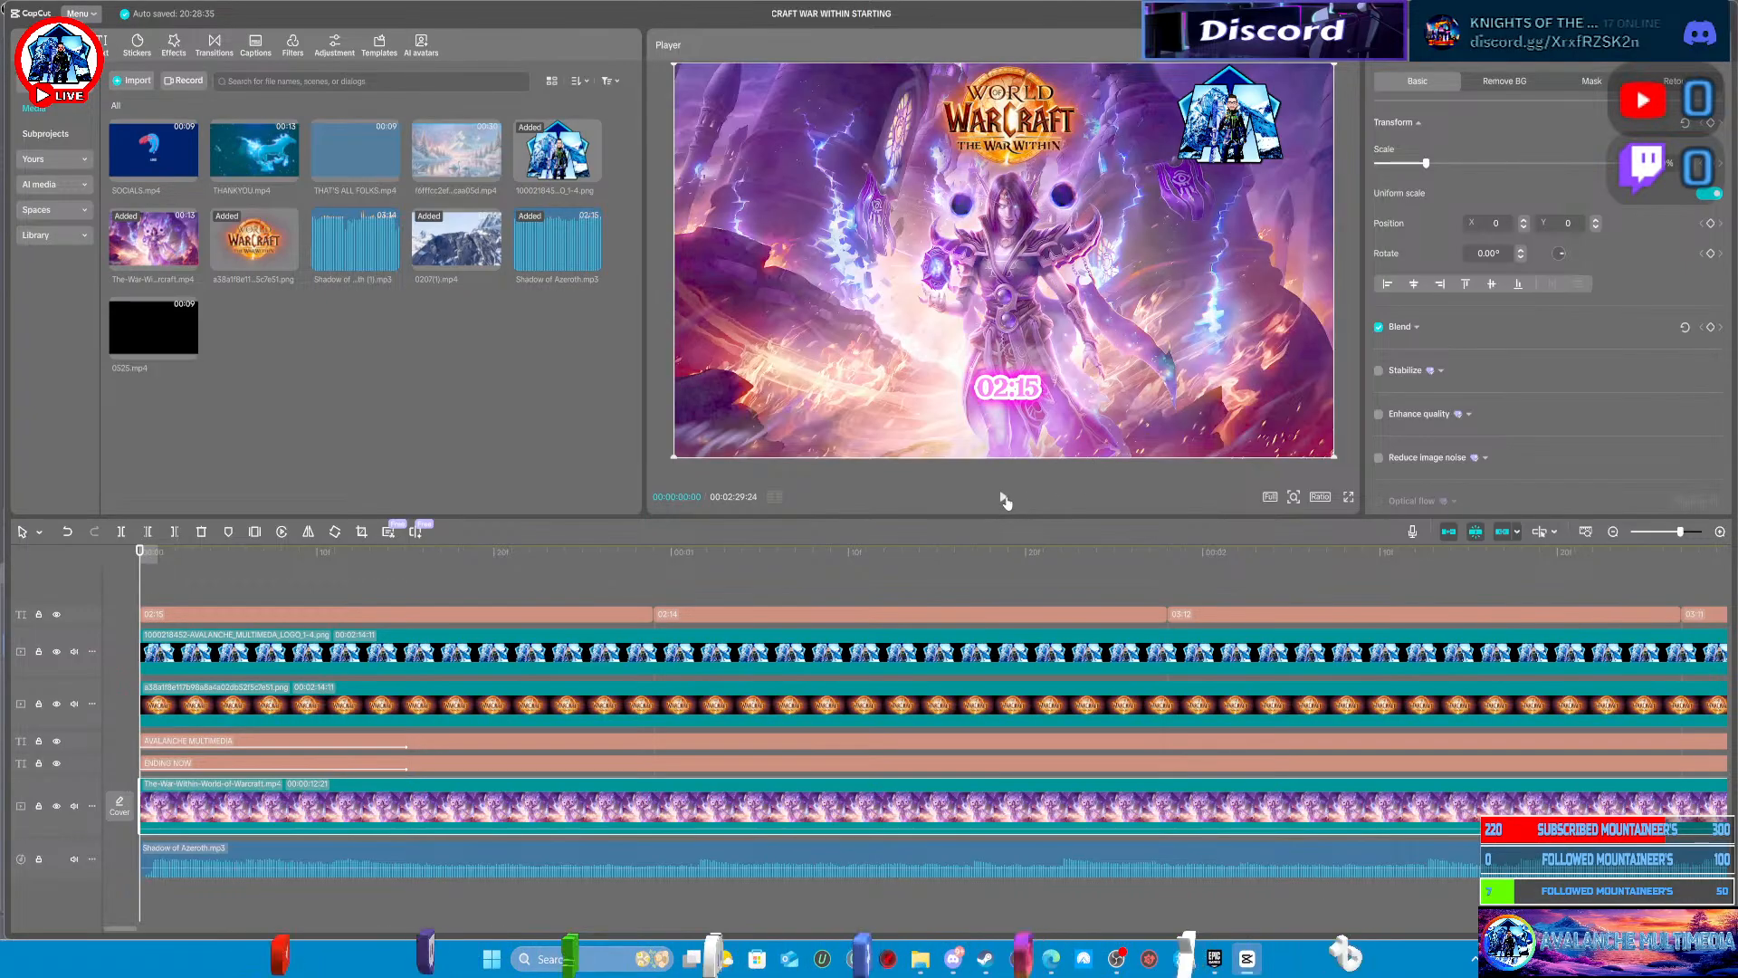
click(1349, 497)
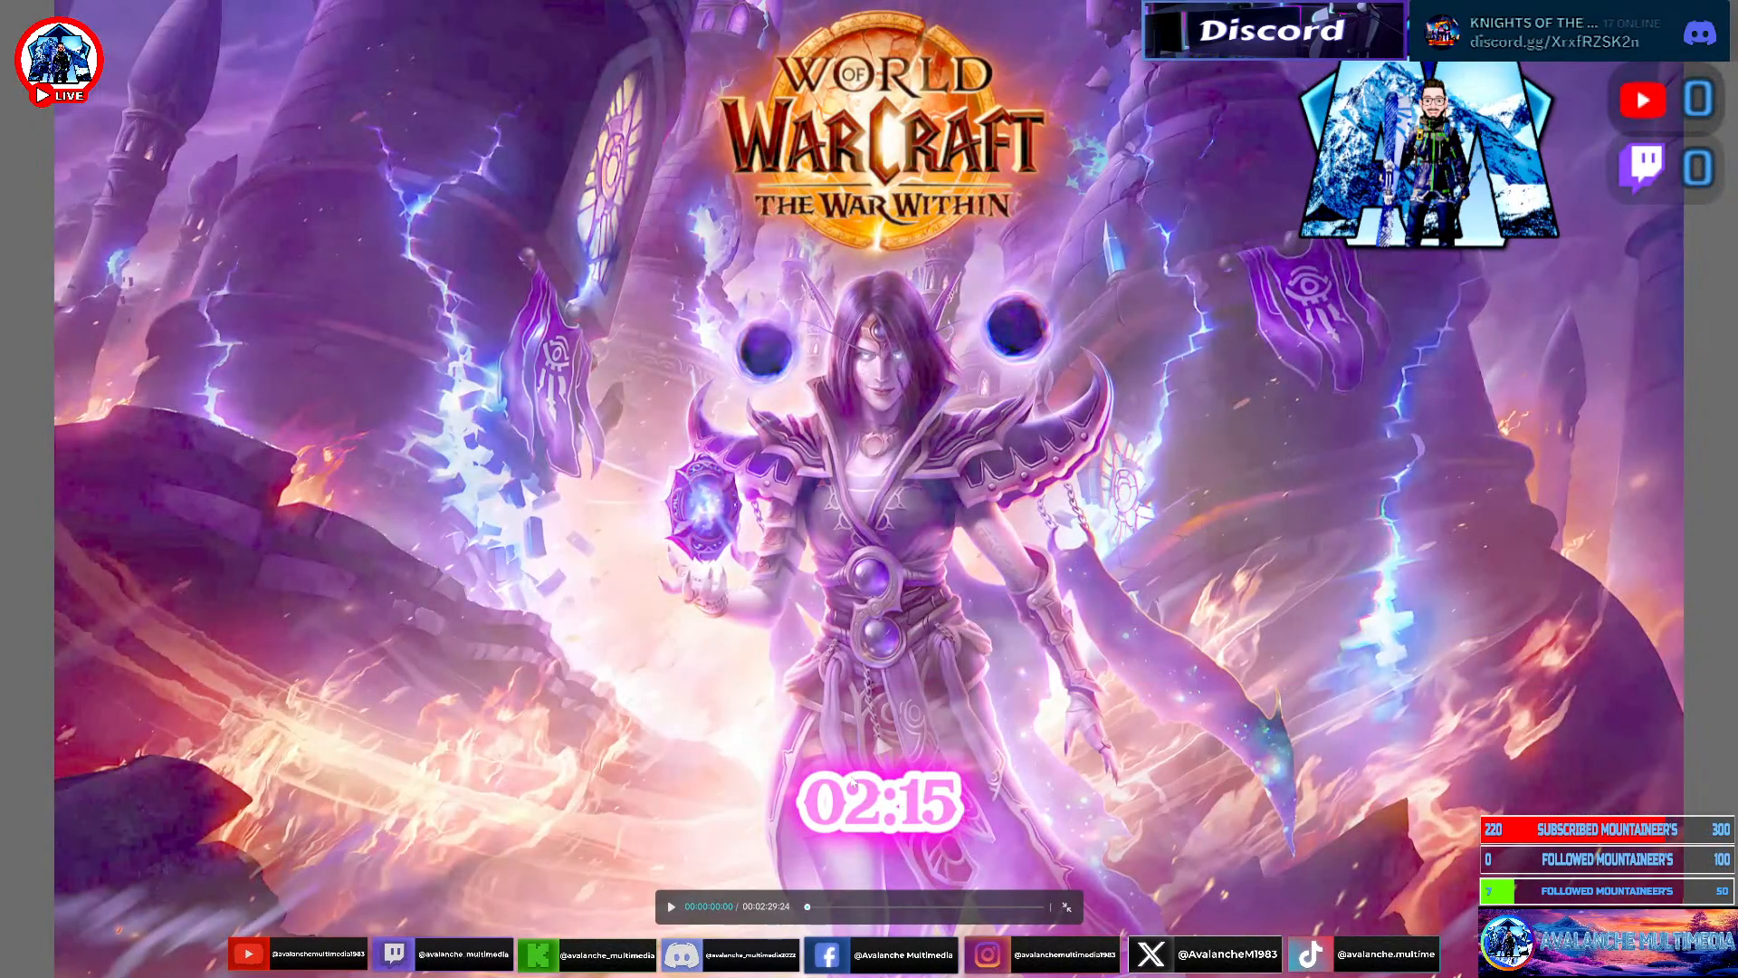
click(669, 907)
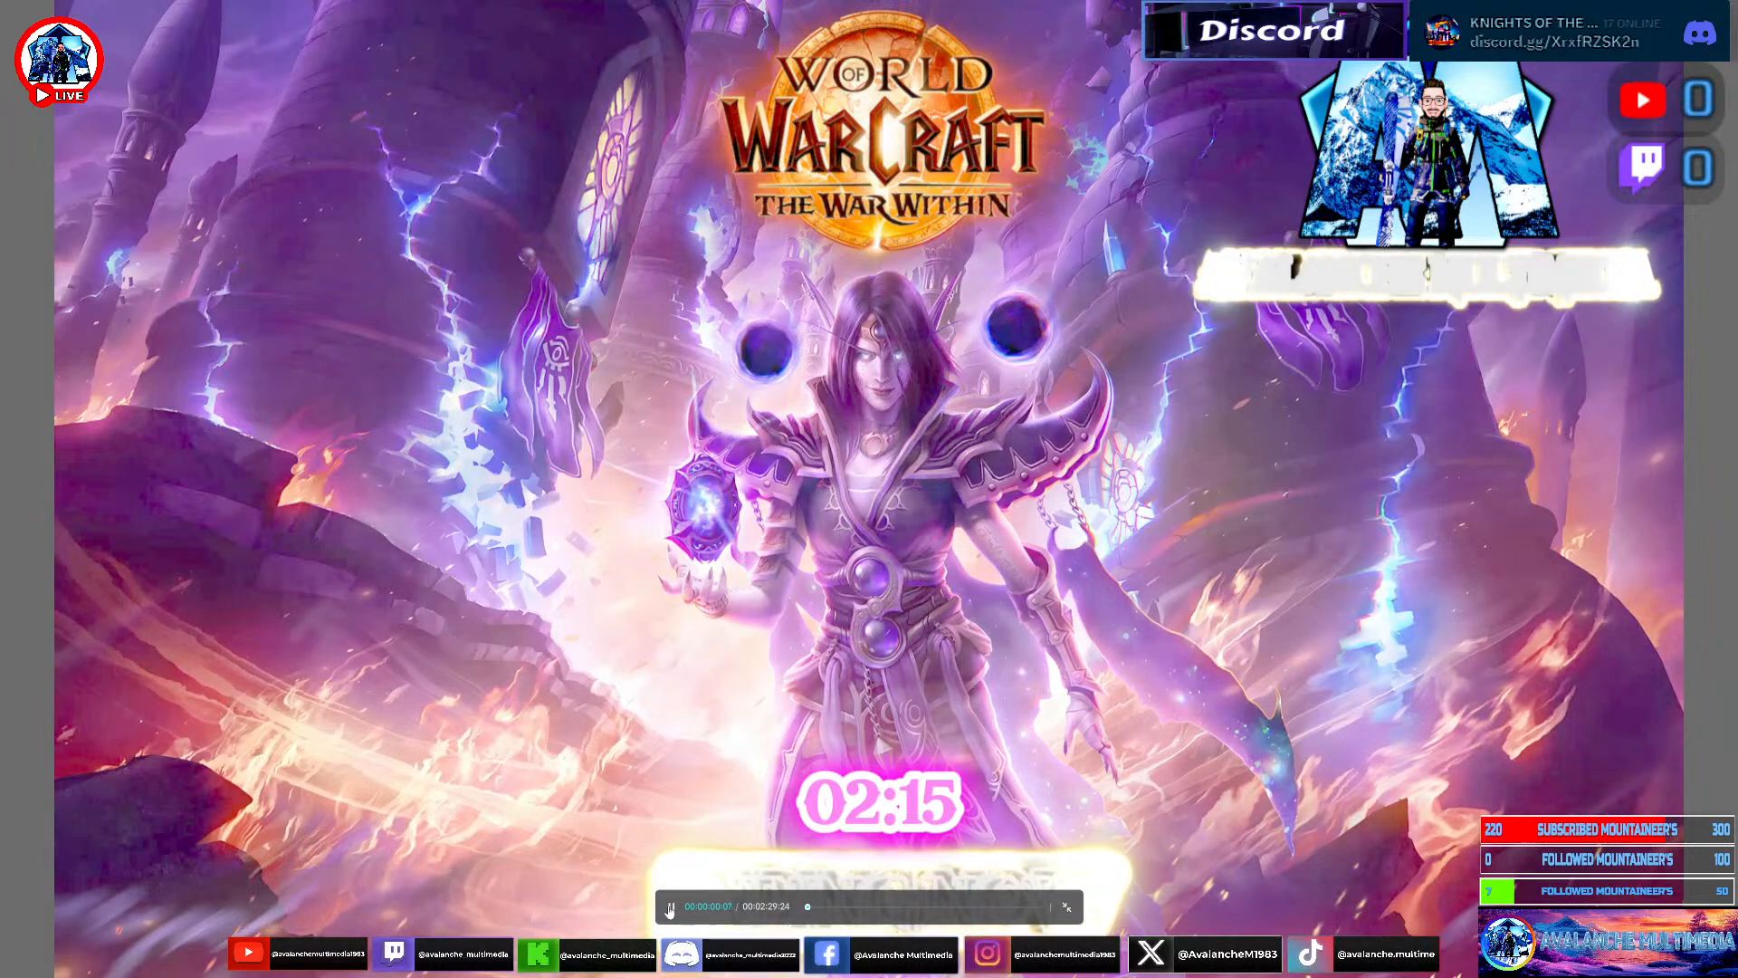
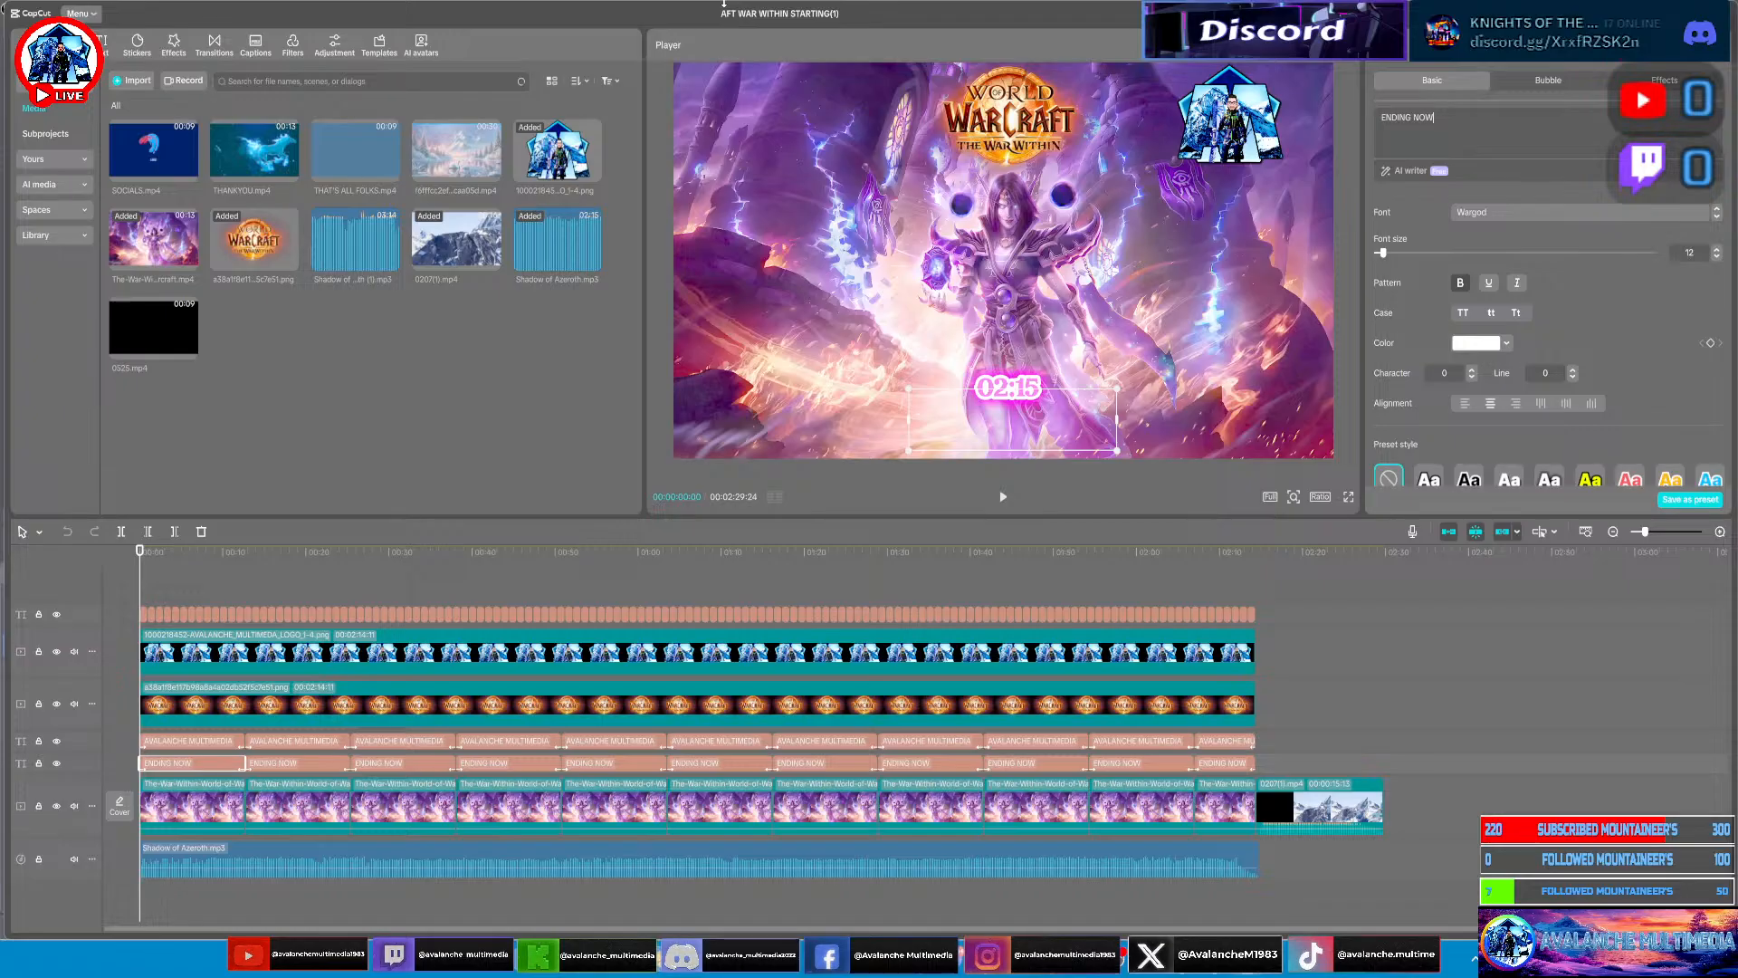
Replace the first ENDING NOW caption clip's text with STARTING SOON and play the opening to check it
key(BackSpace)
key(BackSpace)
key(BackSpace)
key(BackSpace)
key(BackSpace)
key(BackSpace)
key(BackSpace)
key(BackSpace)
key(BackSpace)
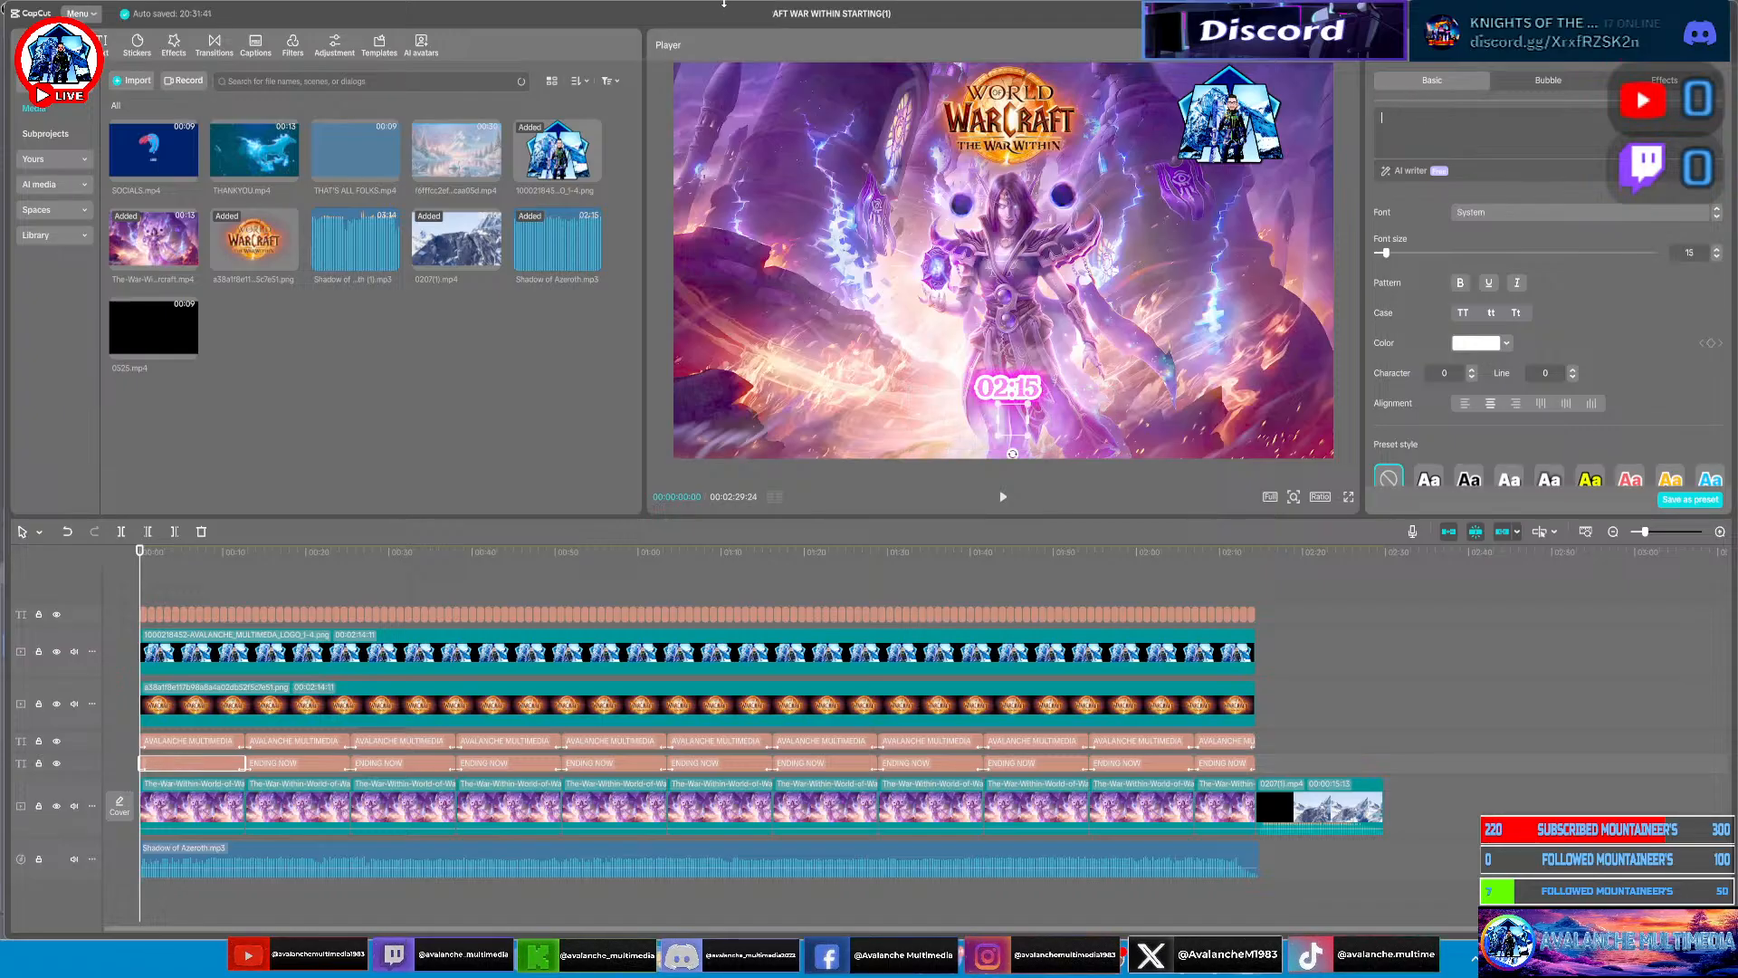
text(STAR)
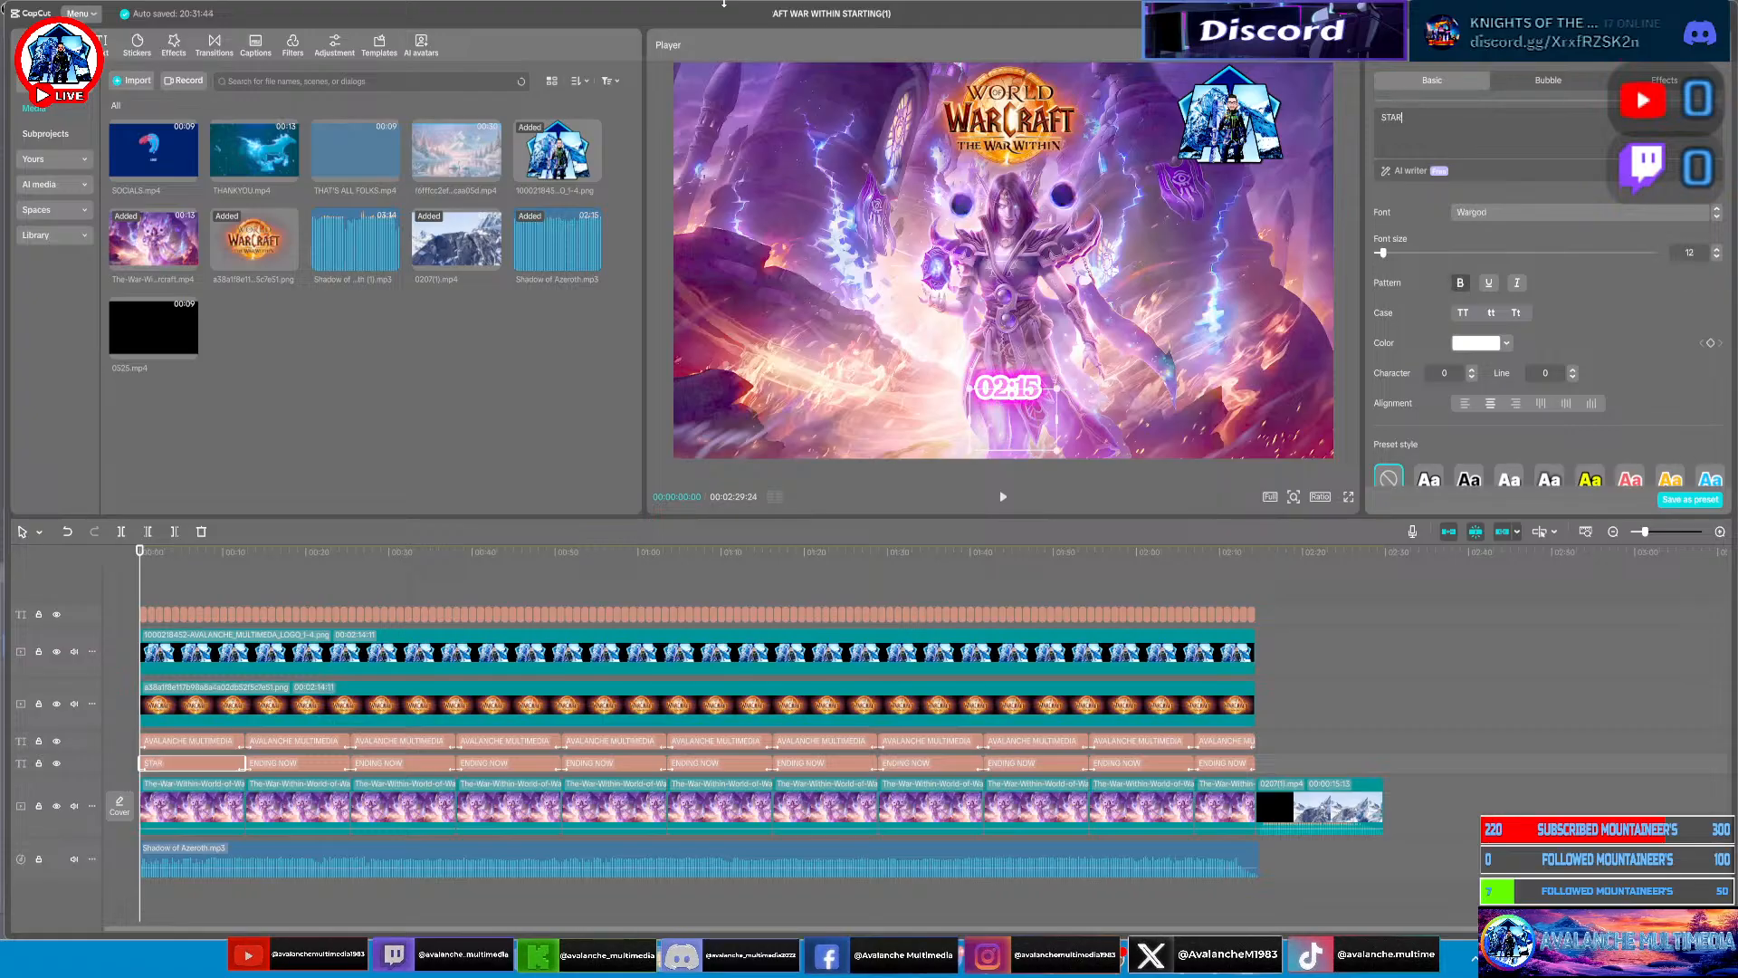
text(TING S)
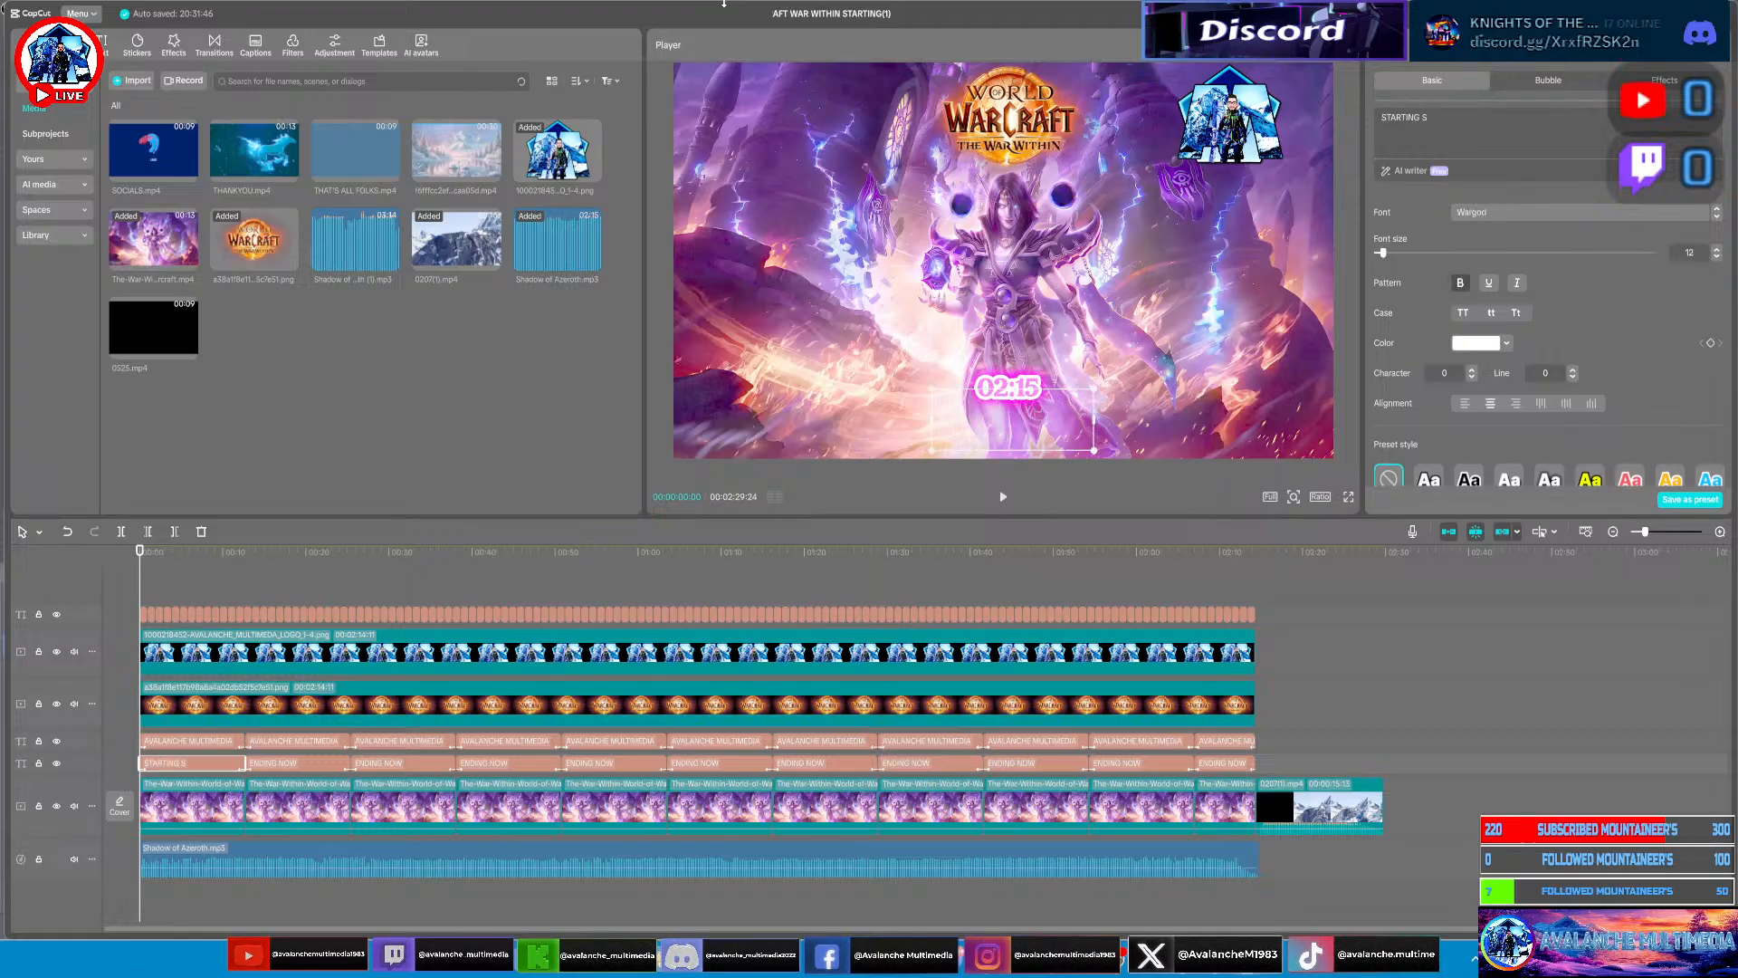
text(OOO)
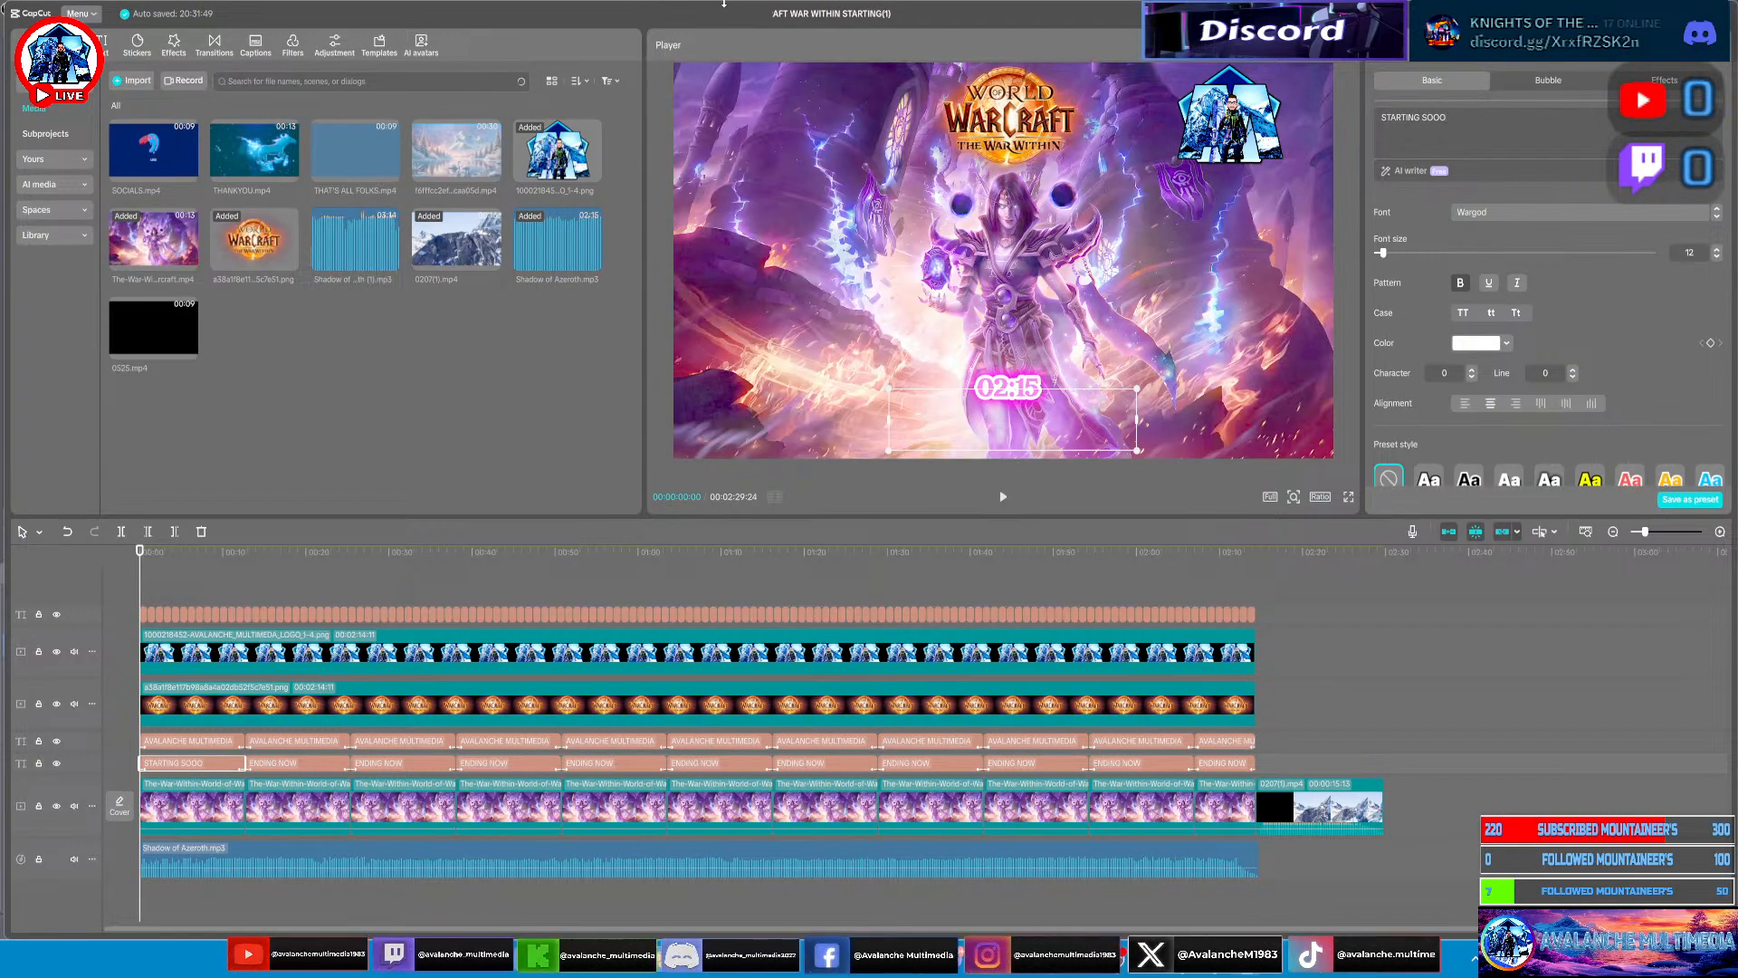
key(BackSpace)
text(N)
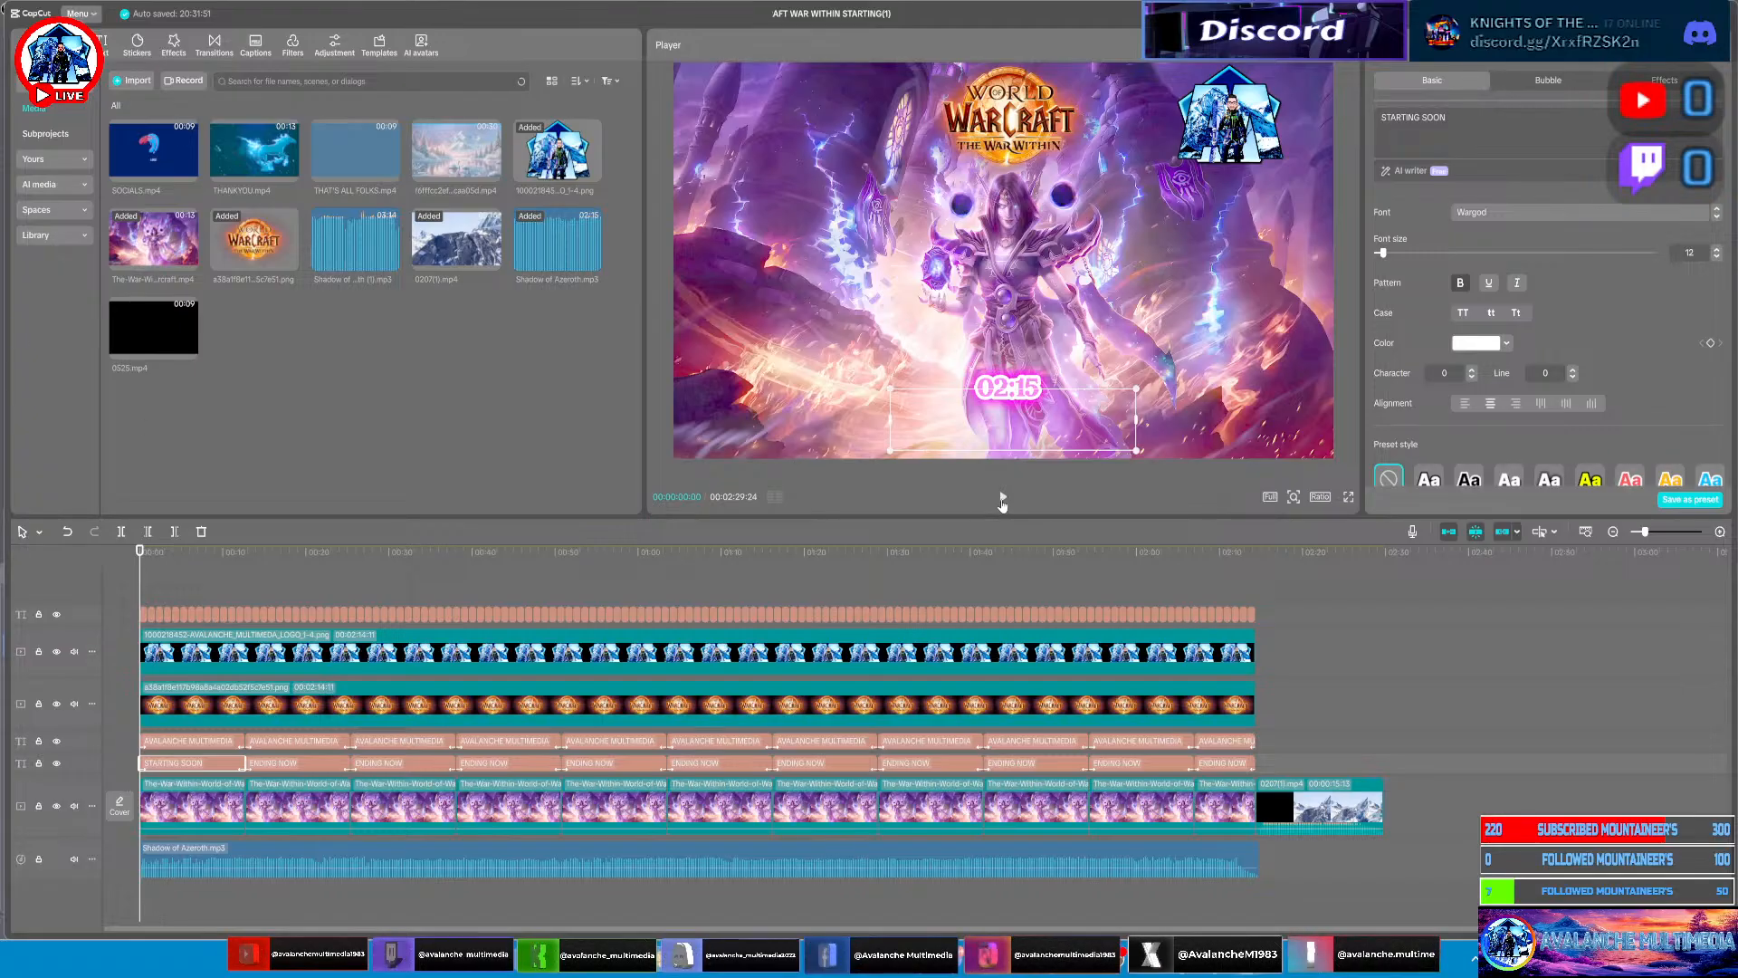
click(1002, 500)
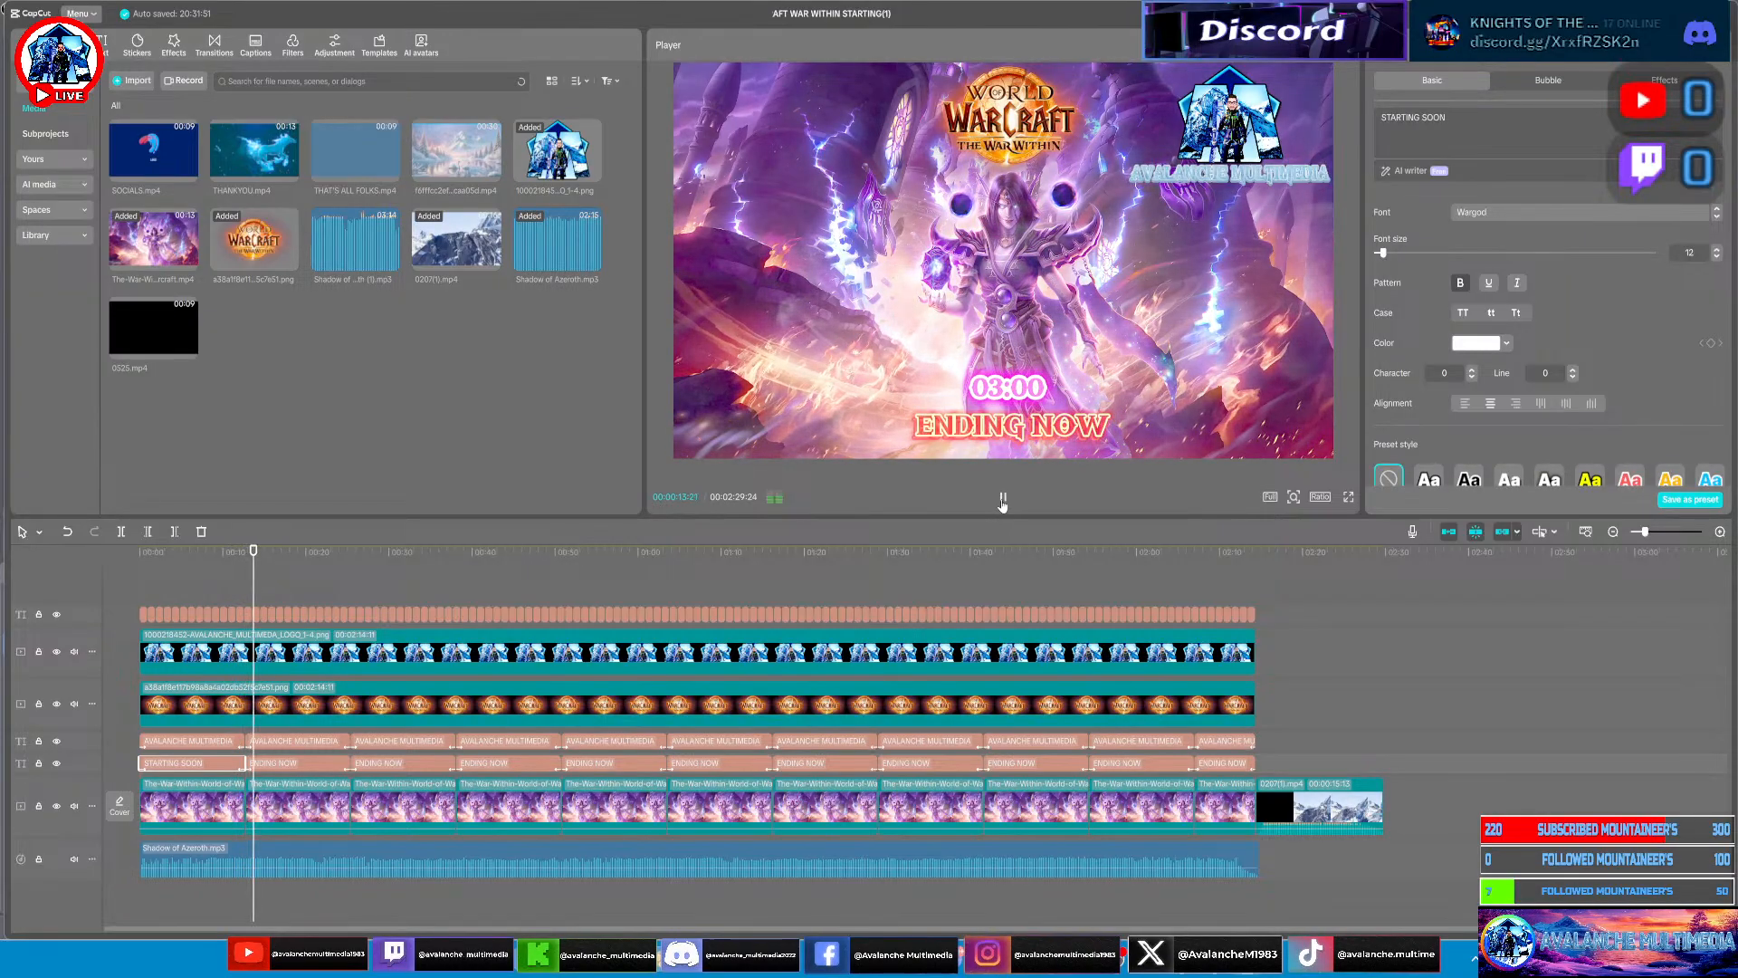
click(1002, 500)
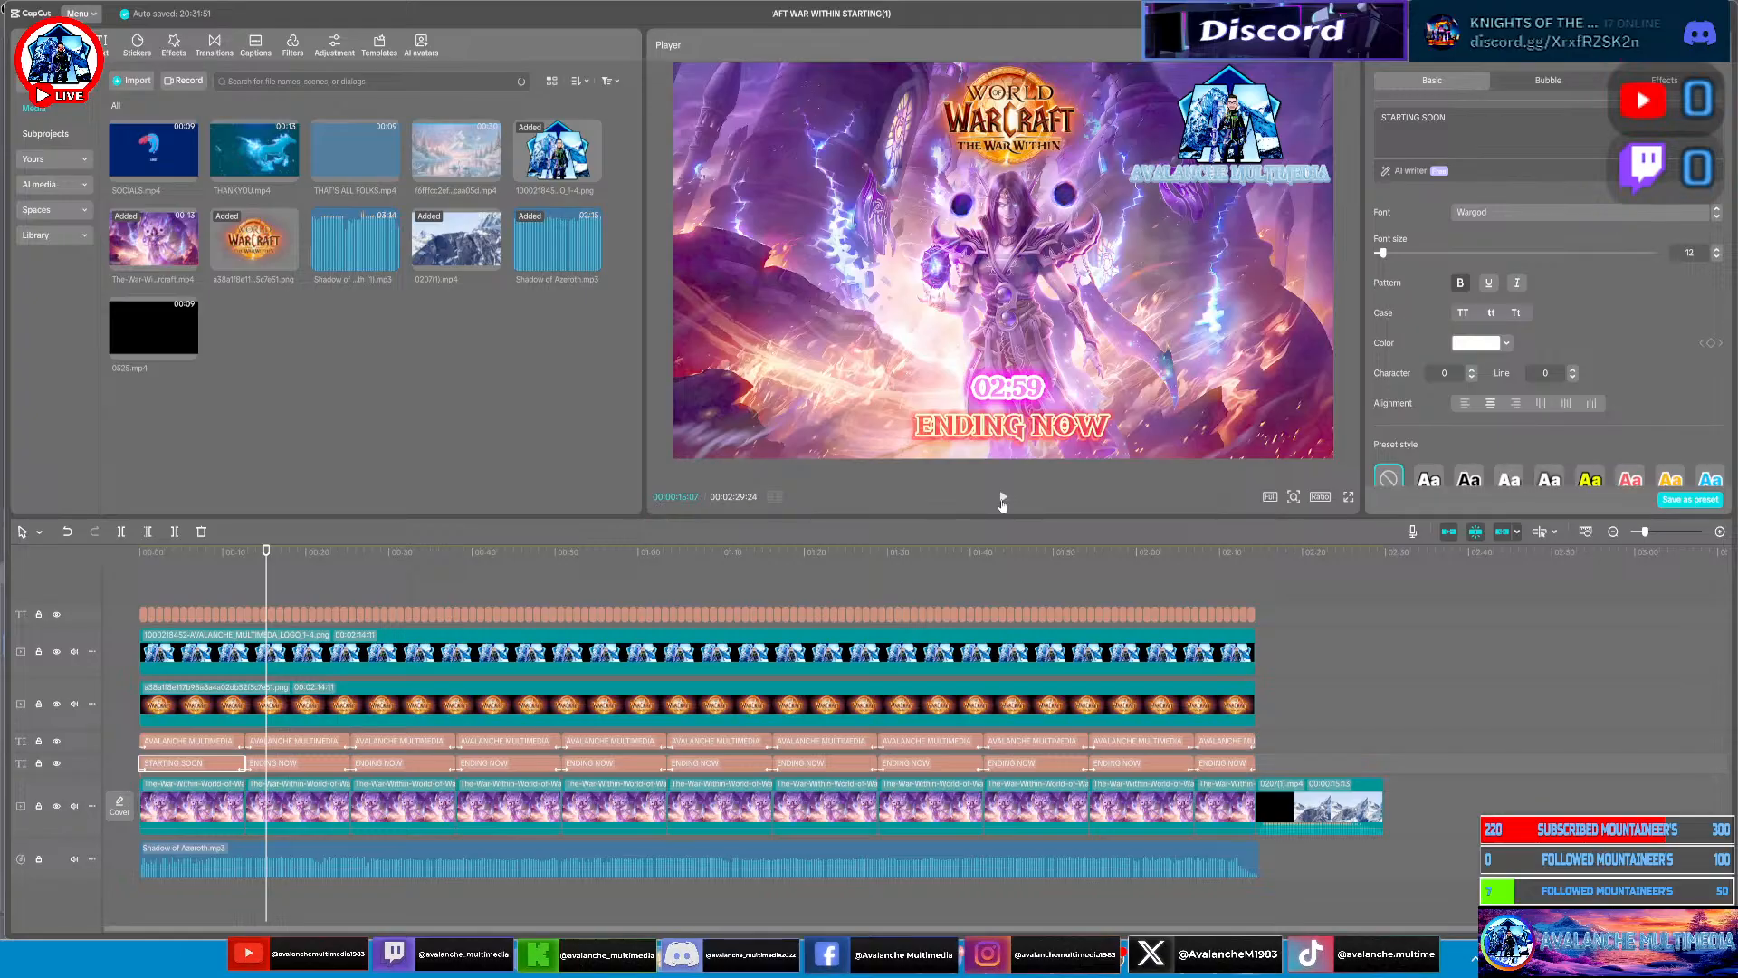
Change the second caption clip on the ENDING NOW track to read STARTING SOON
click(318, 762)
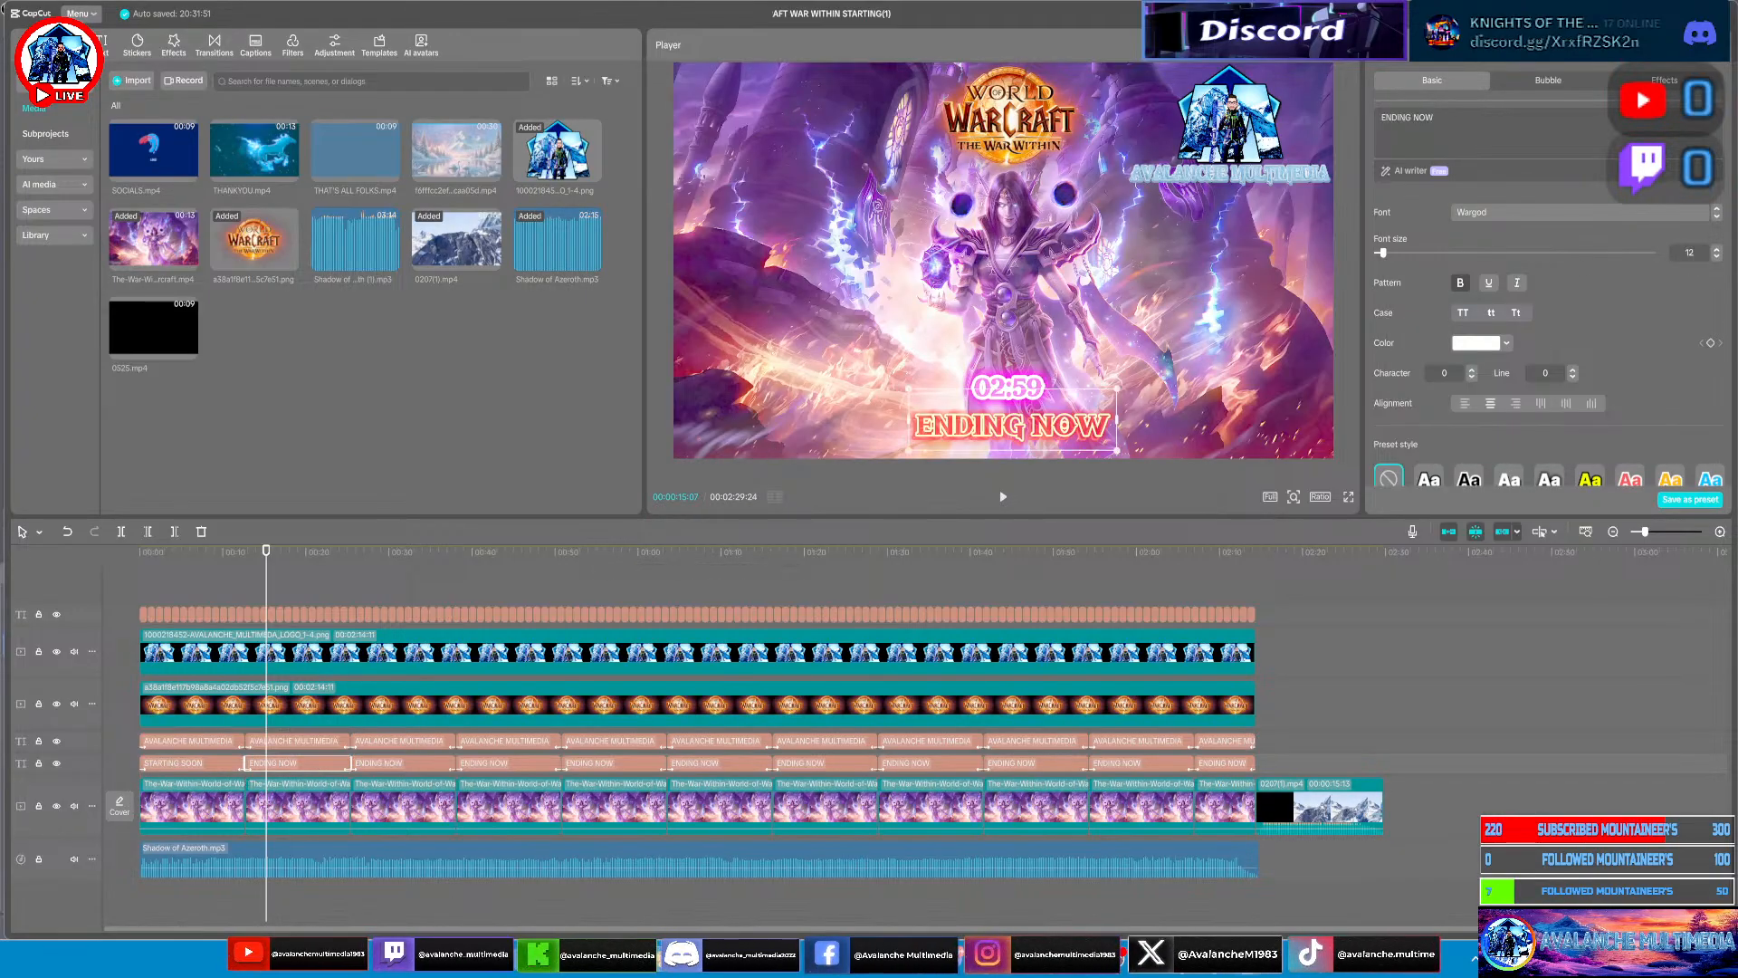
click(1389, 102)
key(BackSpace)
key(BackSpace)
key(BackSpace)
key(BackSpace)
key(BackSpace)
key(BackSpace)
key(BackSpace)
key(BackSpace)
key(BackSpace)
key(BackSpace)
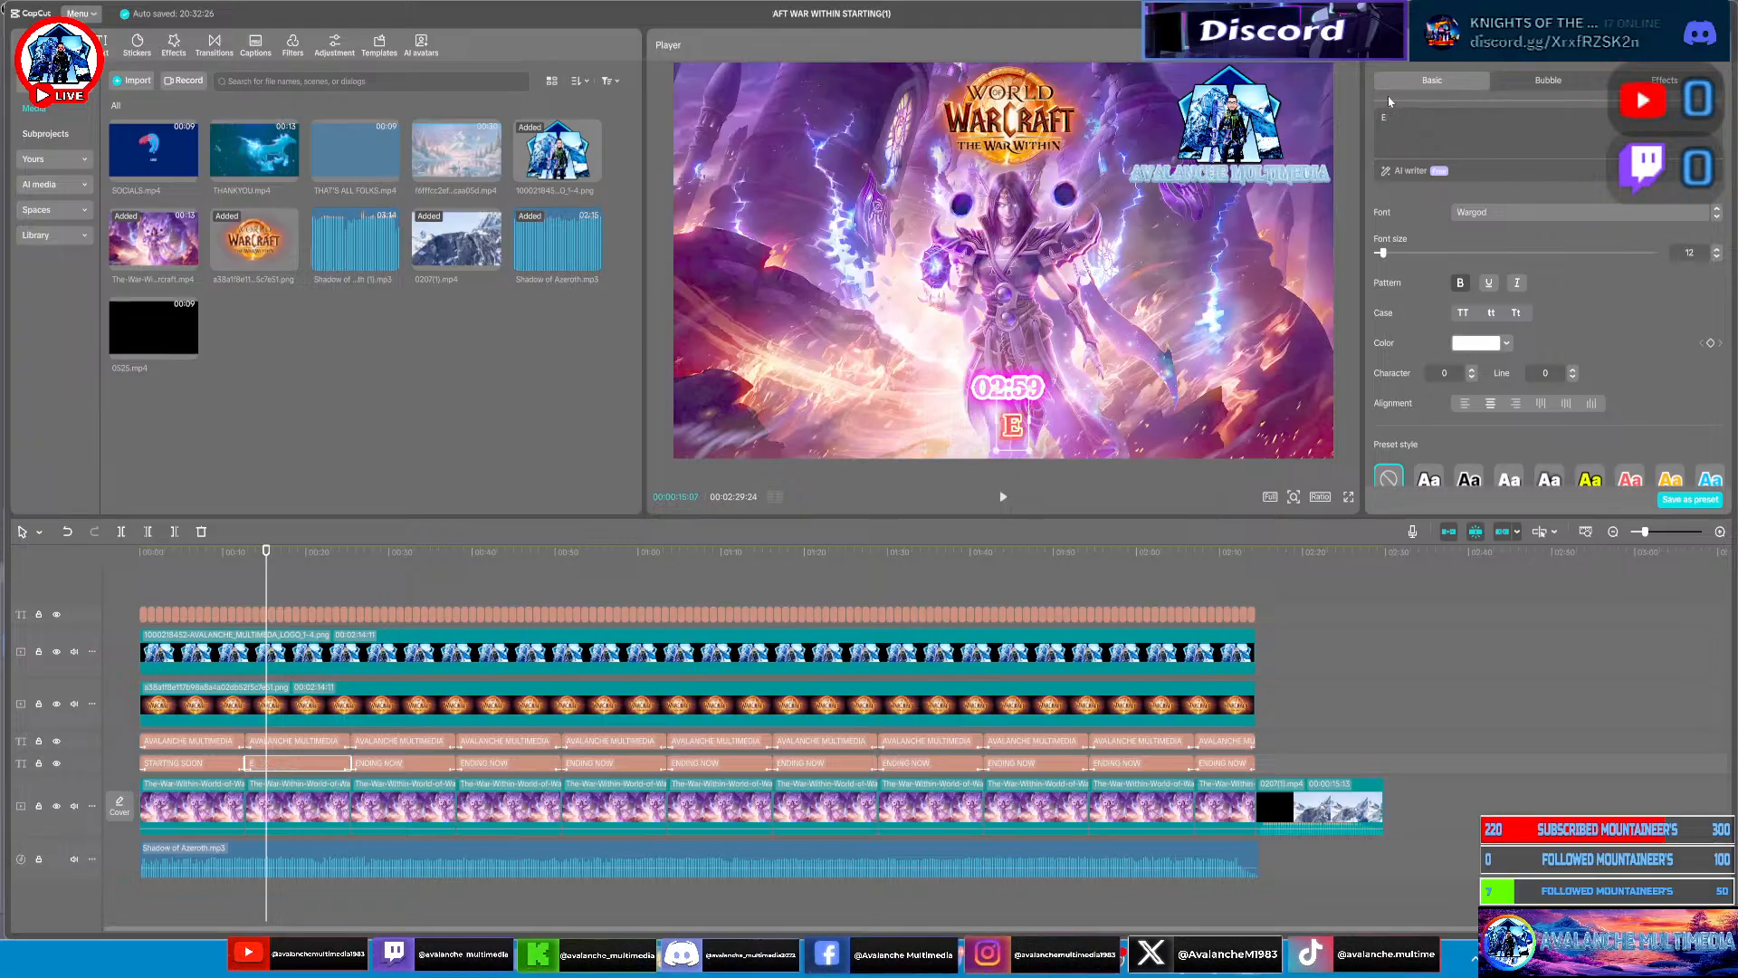
text(ST)
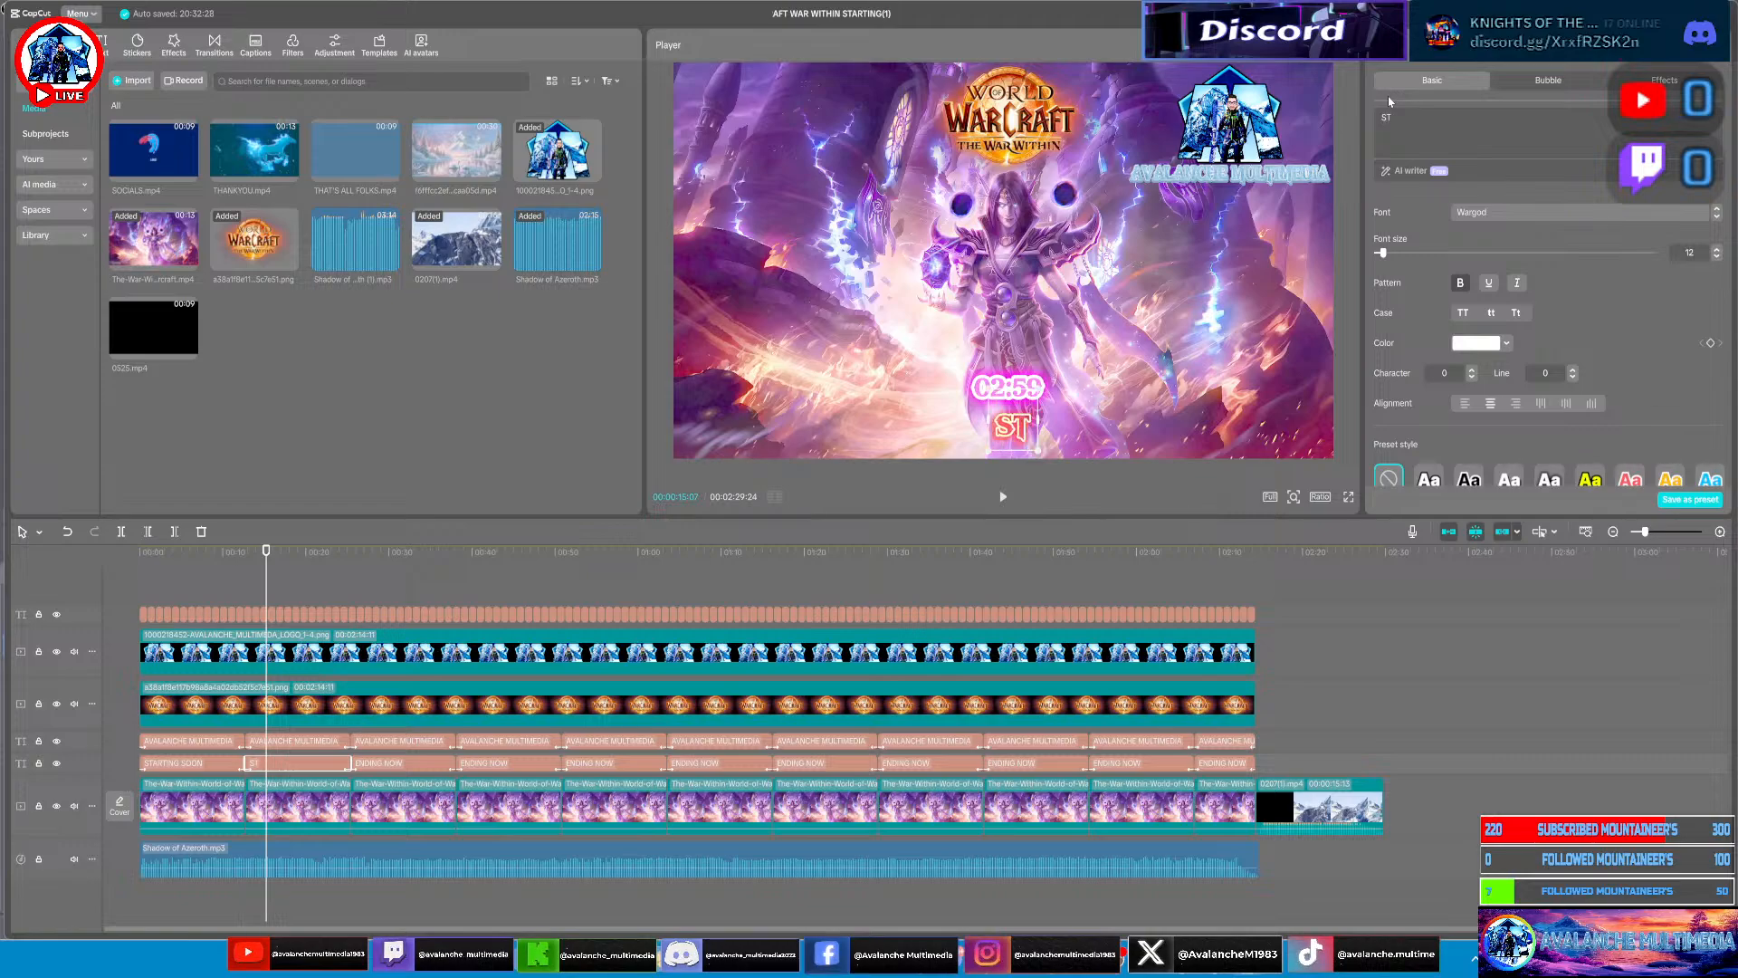
text(ARTIN)
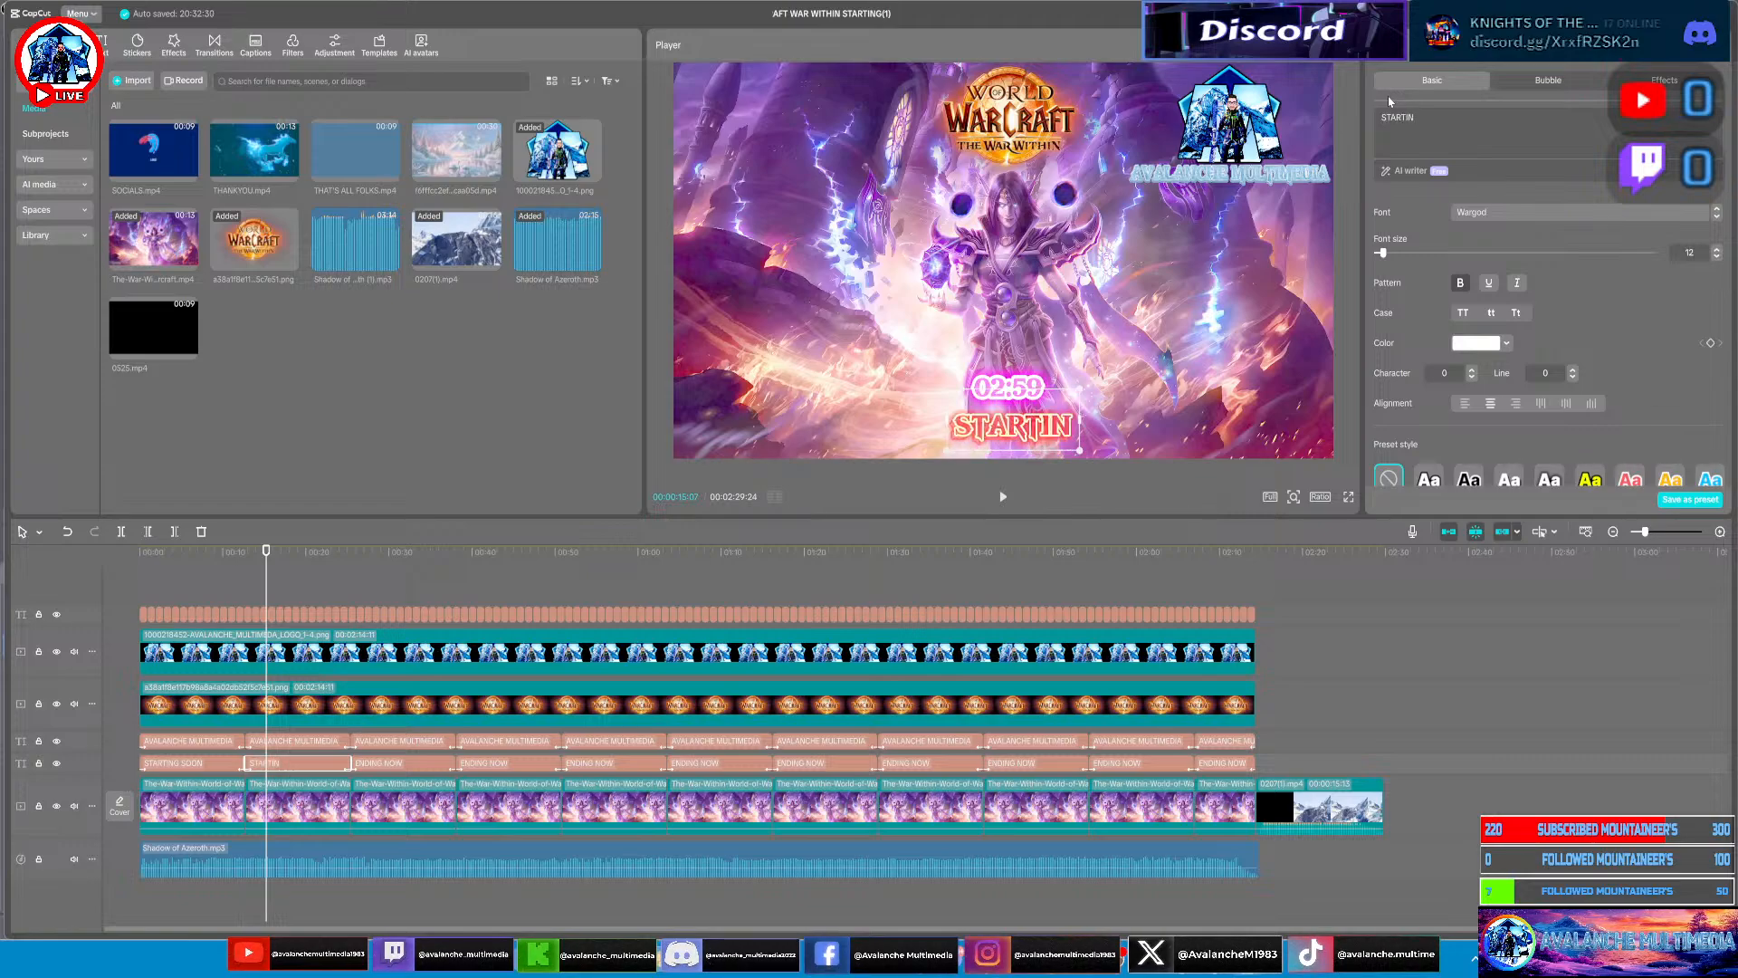
text(G SOON)
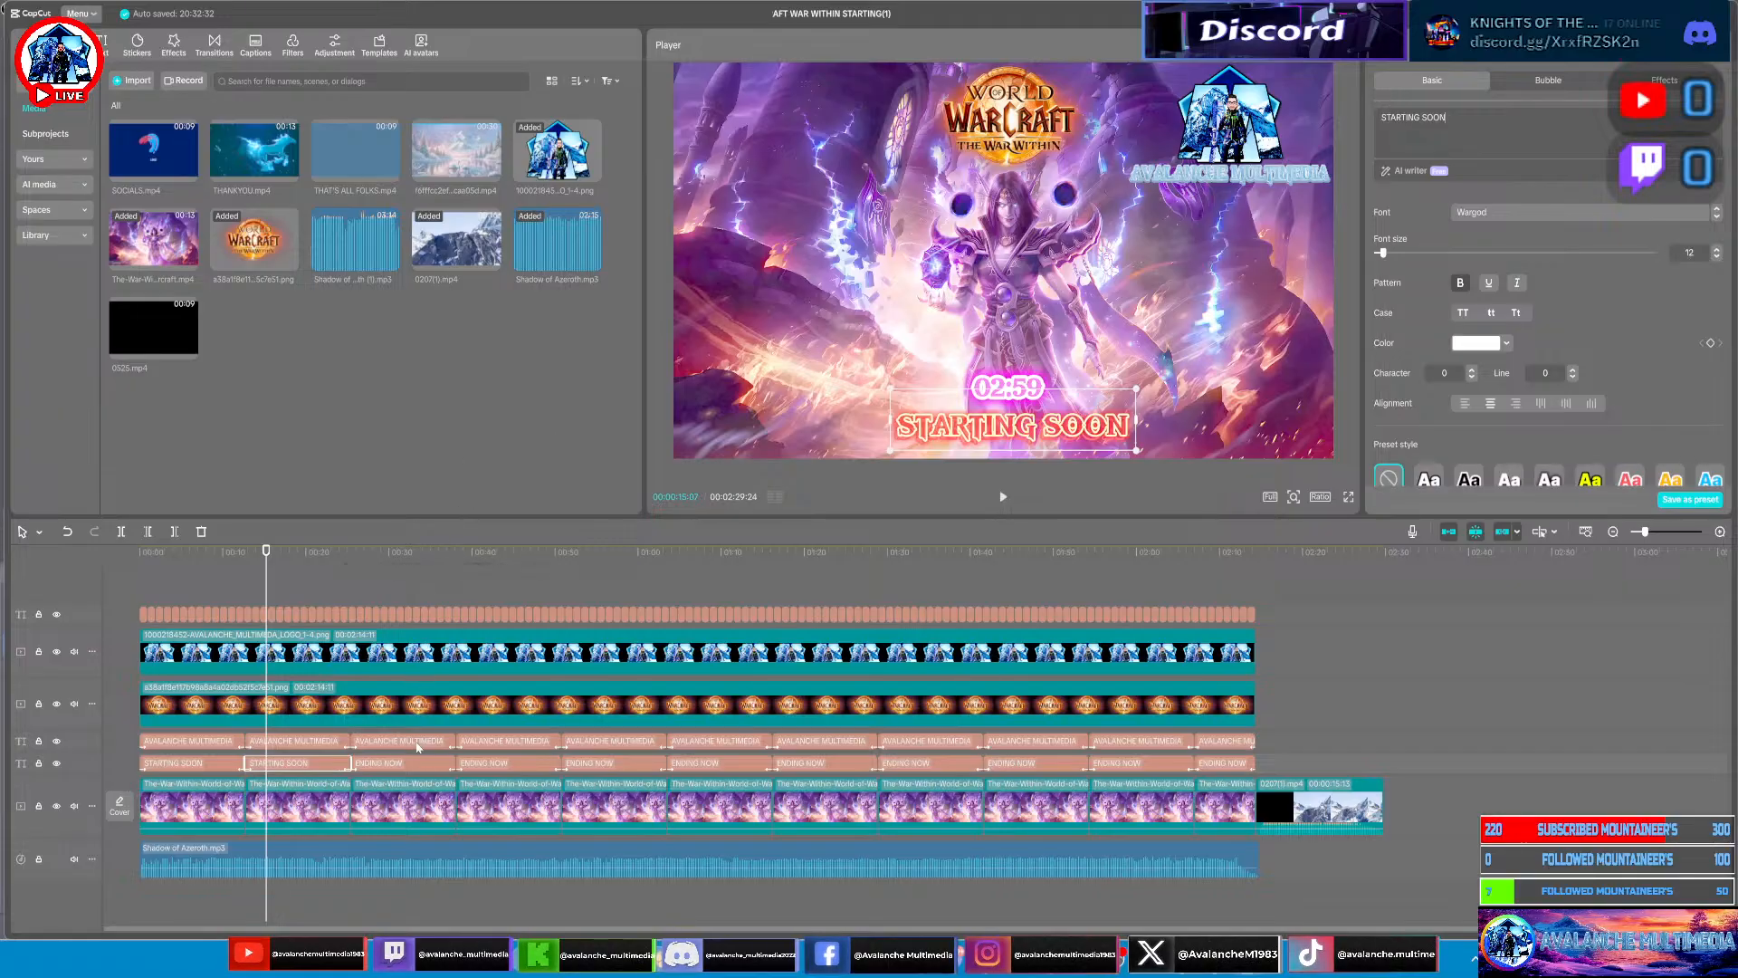
Change the third caption clip on the ENDING NOW track to read STARTING SOON
click(403, 769)
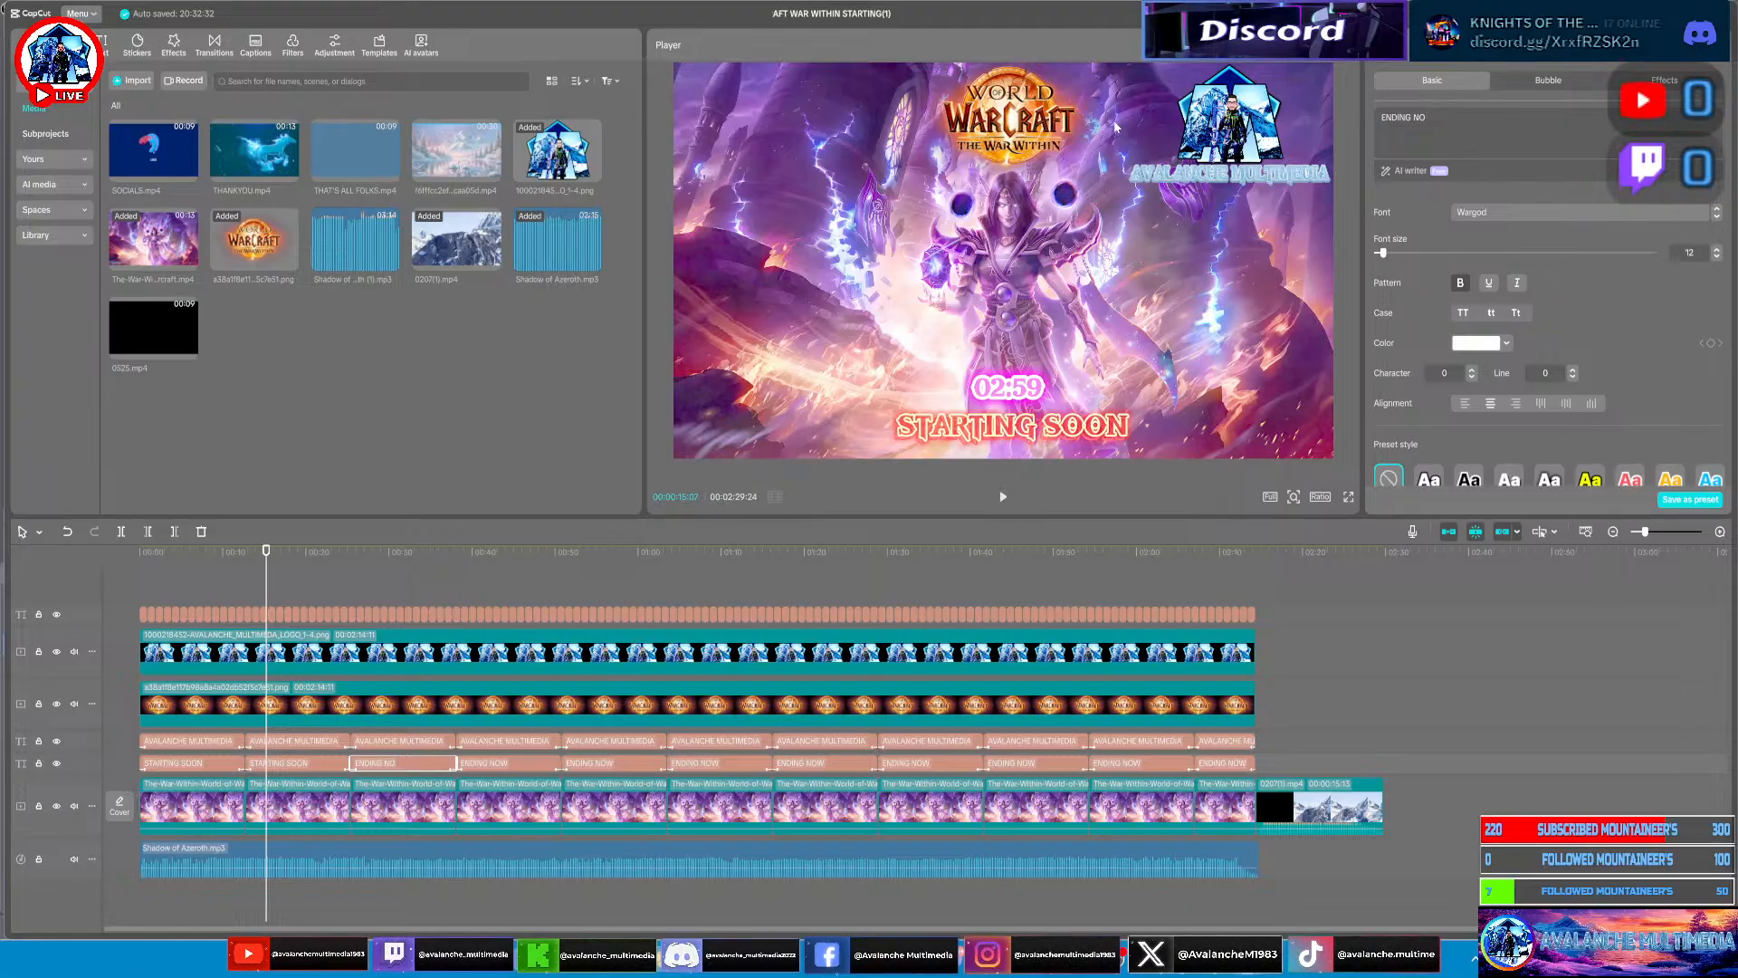
key(BackSpace)
key(BackSpace)
key(BackSpace)
key(BackSpace)
key(BackSpace)
key(BackSpace)
key(BackSpace)
key(BackSpace)
text(STARTING S)
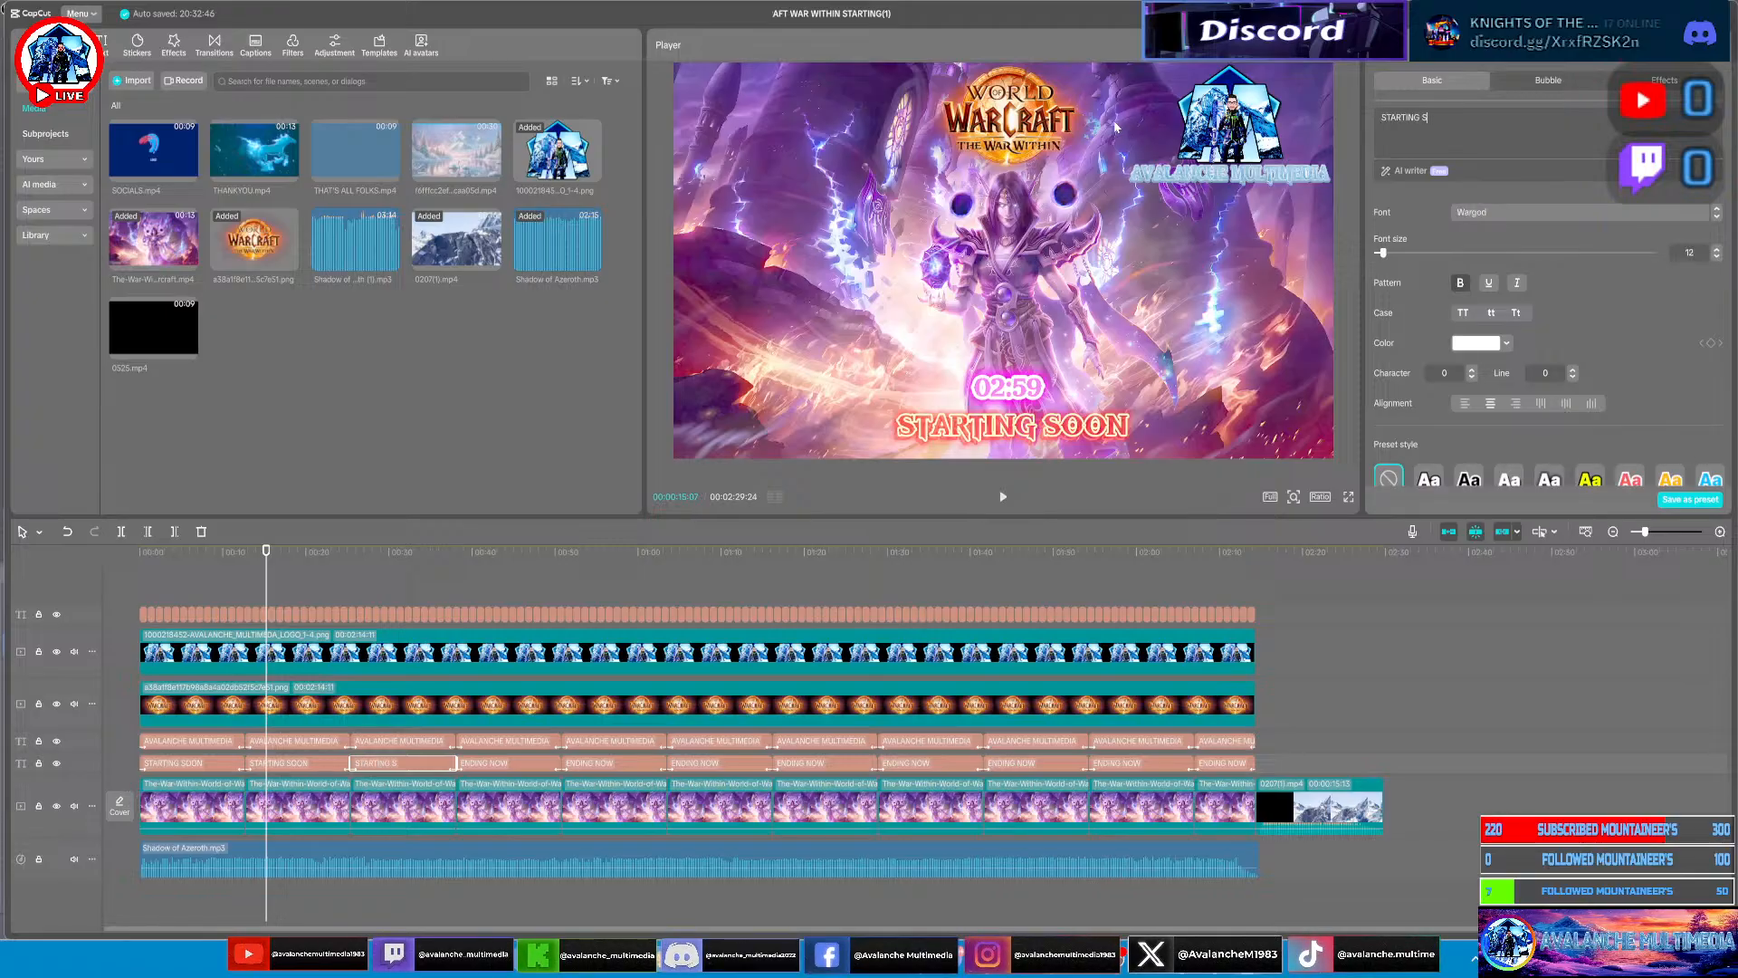
text(OON)
Change the fourth caption clip on the ENDING NOW track to read STARTING SOON
click(516, 765)
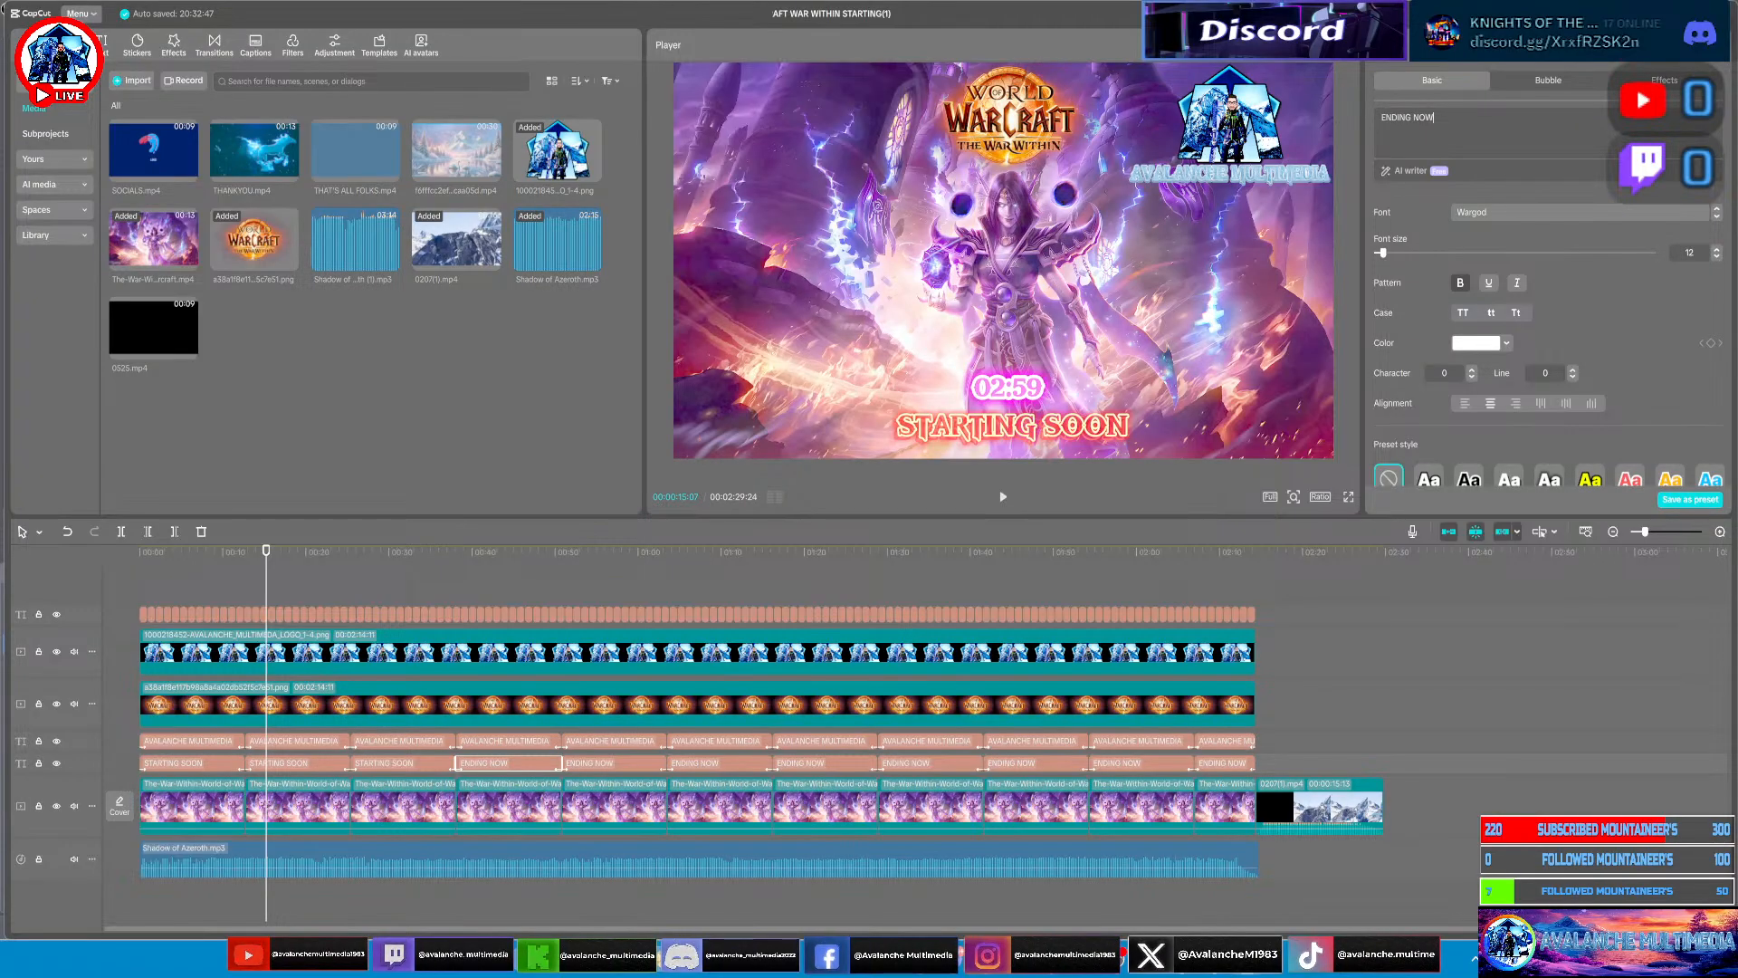
key(BackSpace)
key(BackSpace)
key(BackSpace)
key(BackSpace)
key(BackSpace)
key(BackSpace)
key(BackSpace)
key(BackSpace)
key(BackSpace)
key(BackSpace)
text(STARTIN)
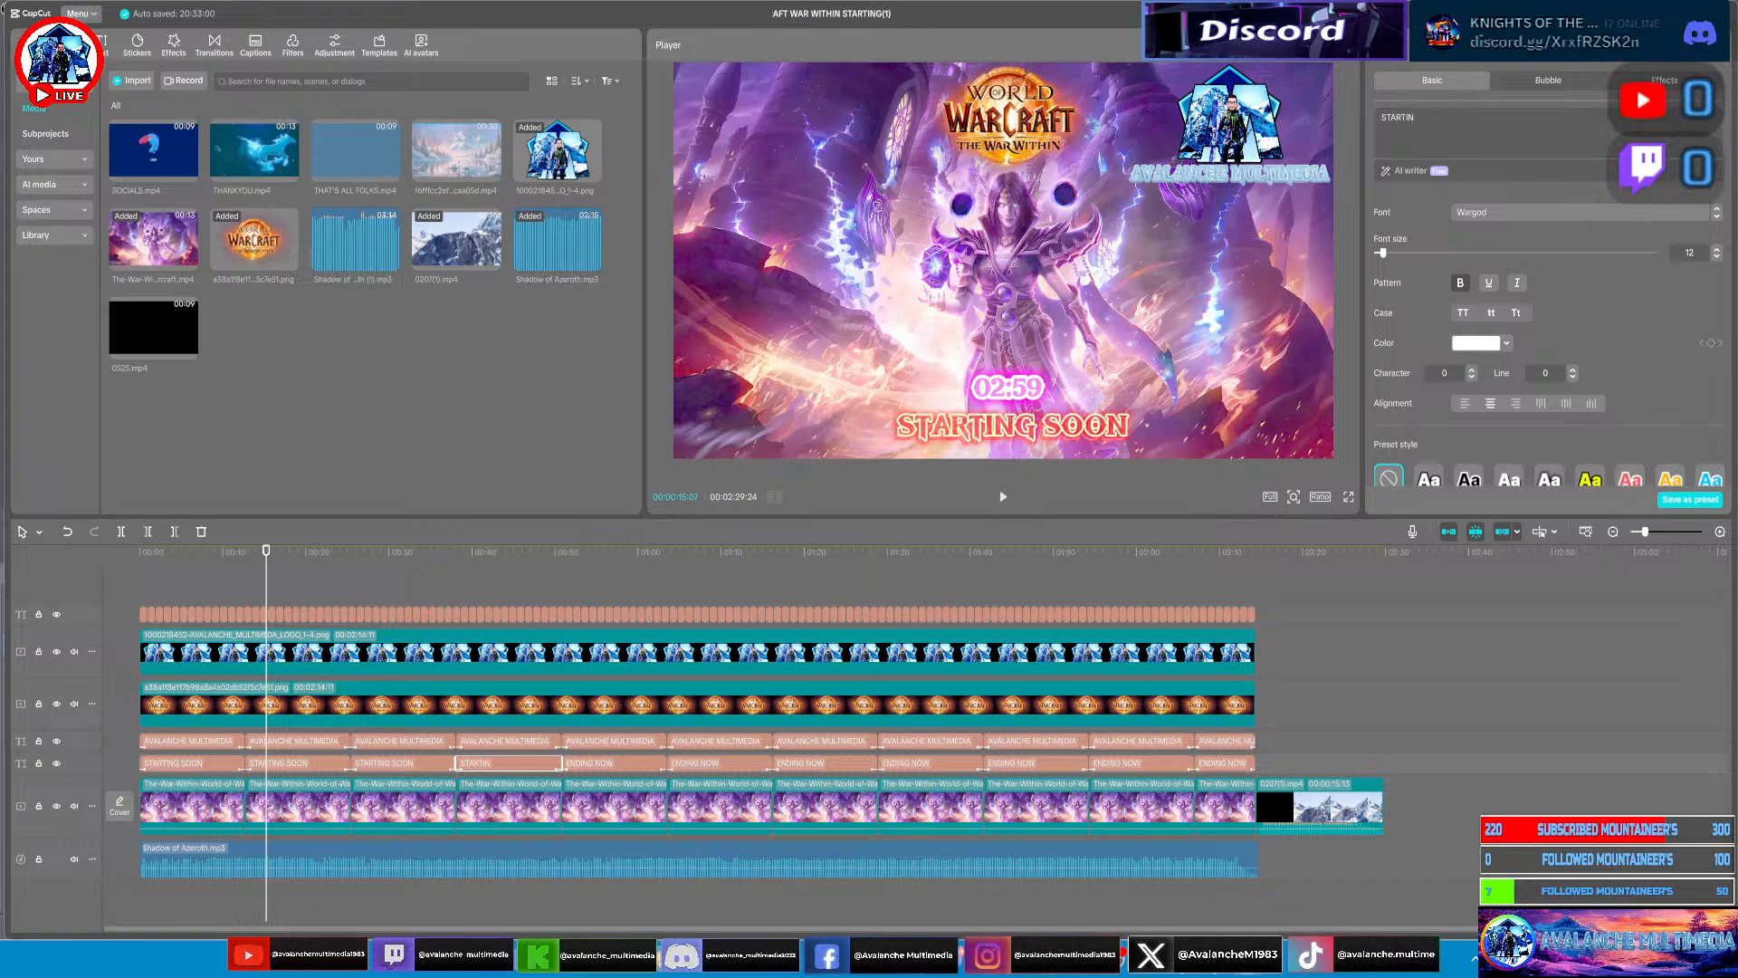
text(G SOON)
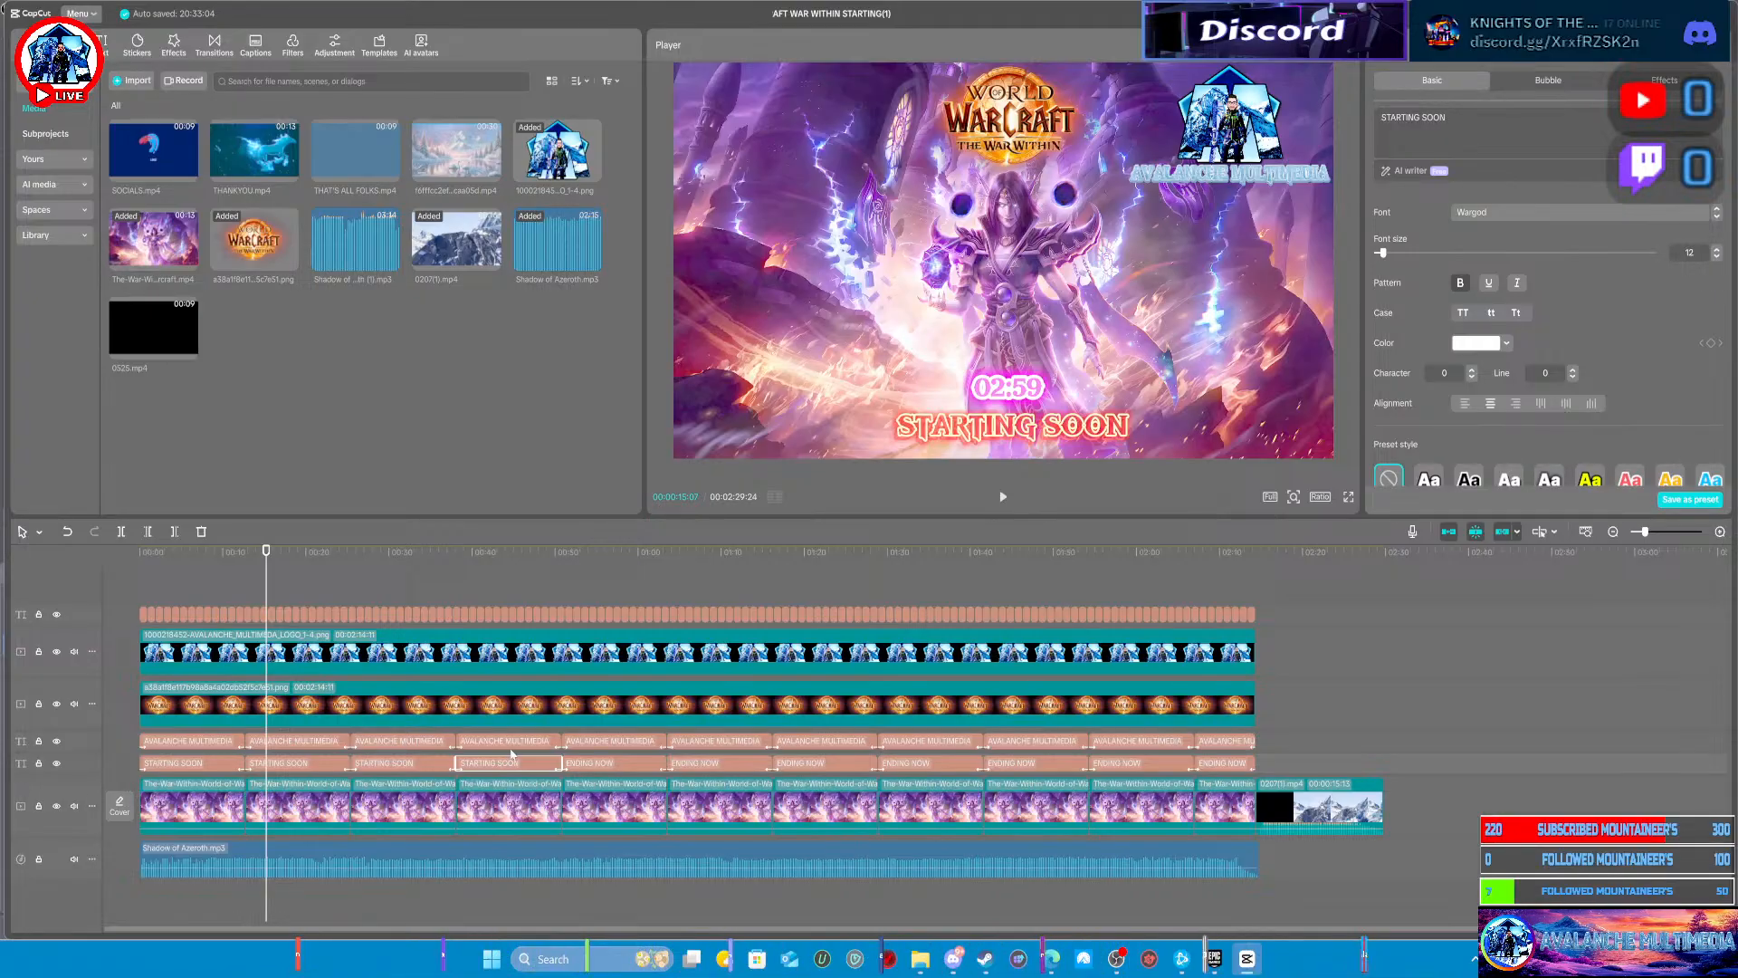
Change the fifth caption clip on the ENDING NOW track to read STARTING SOON
click(632, 767)
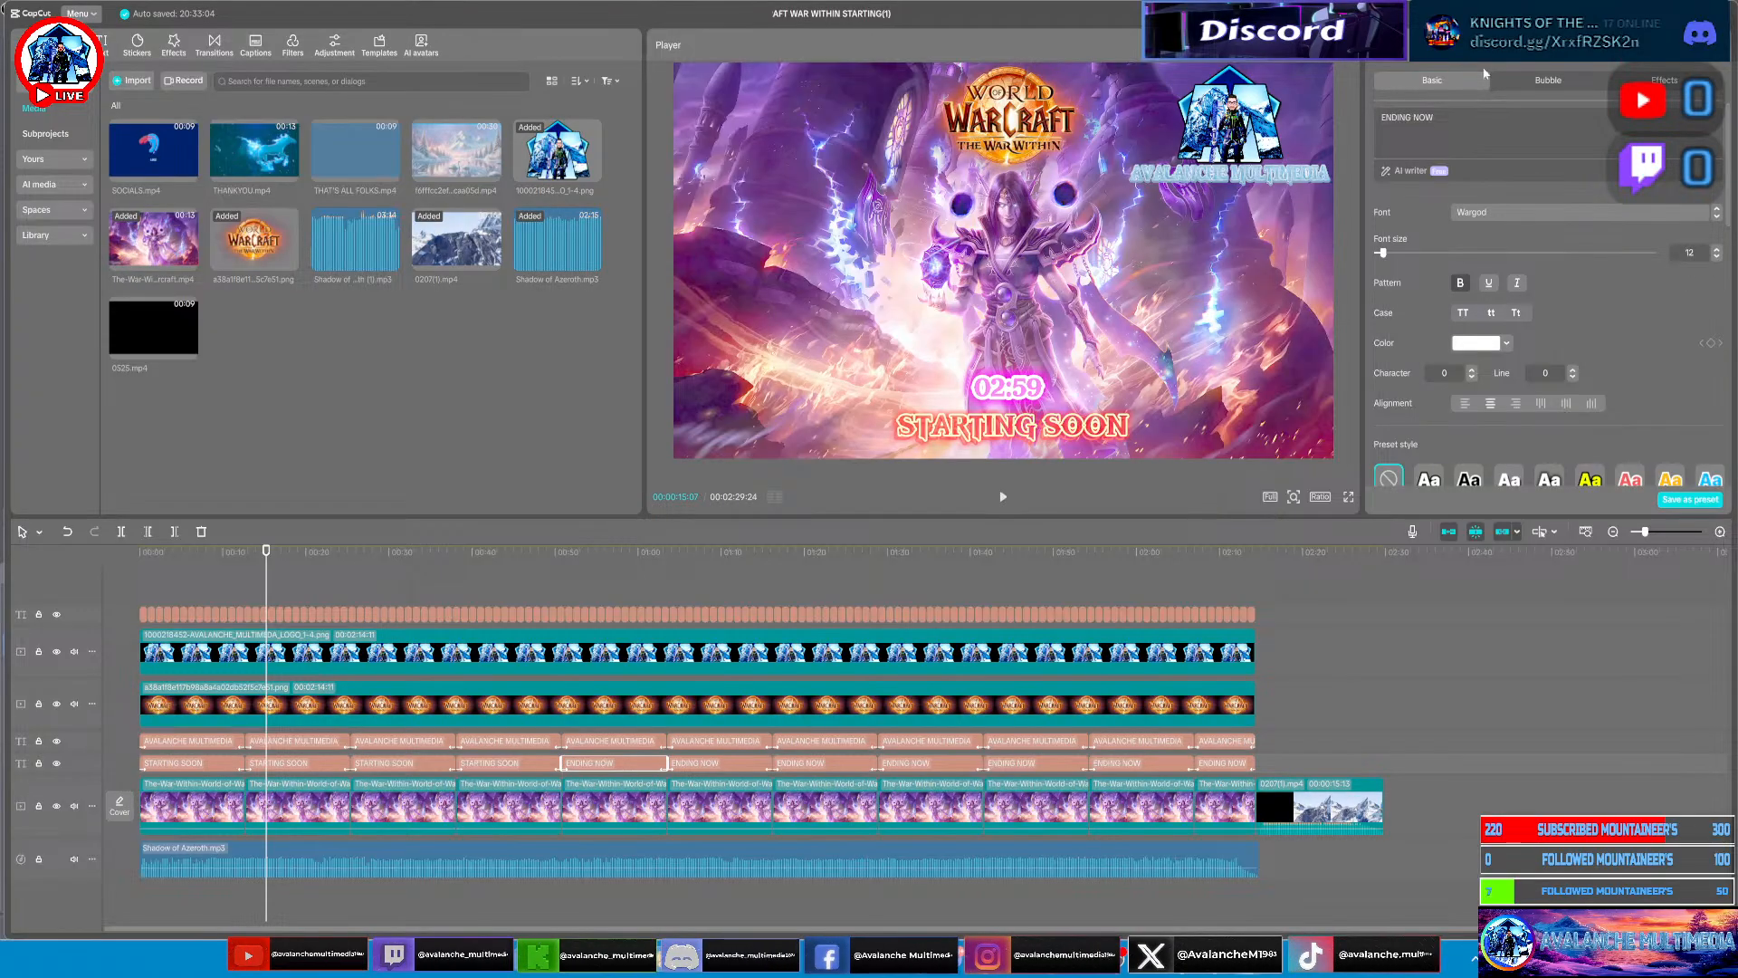
click(1408, 117)
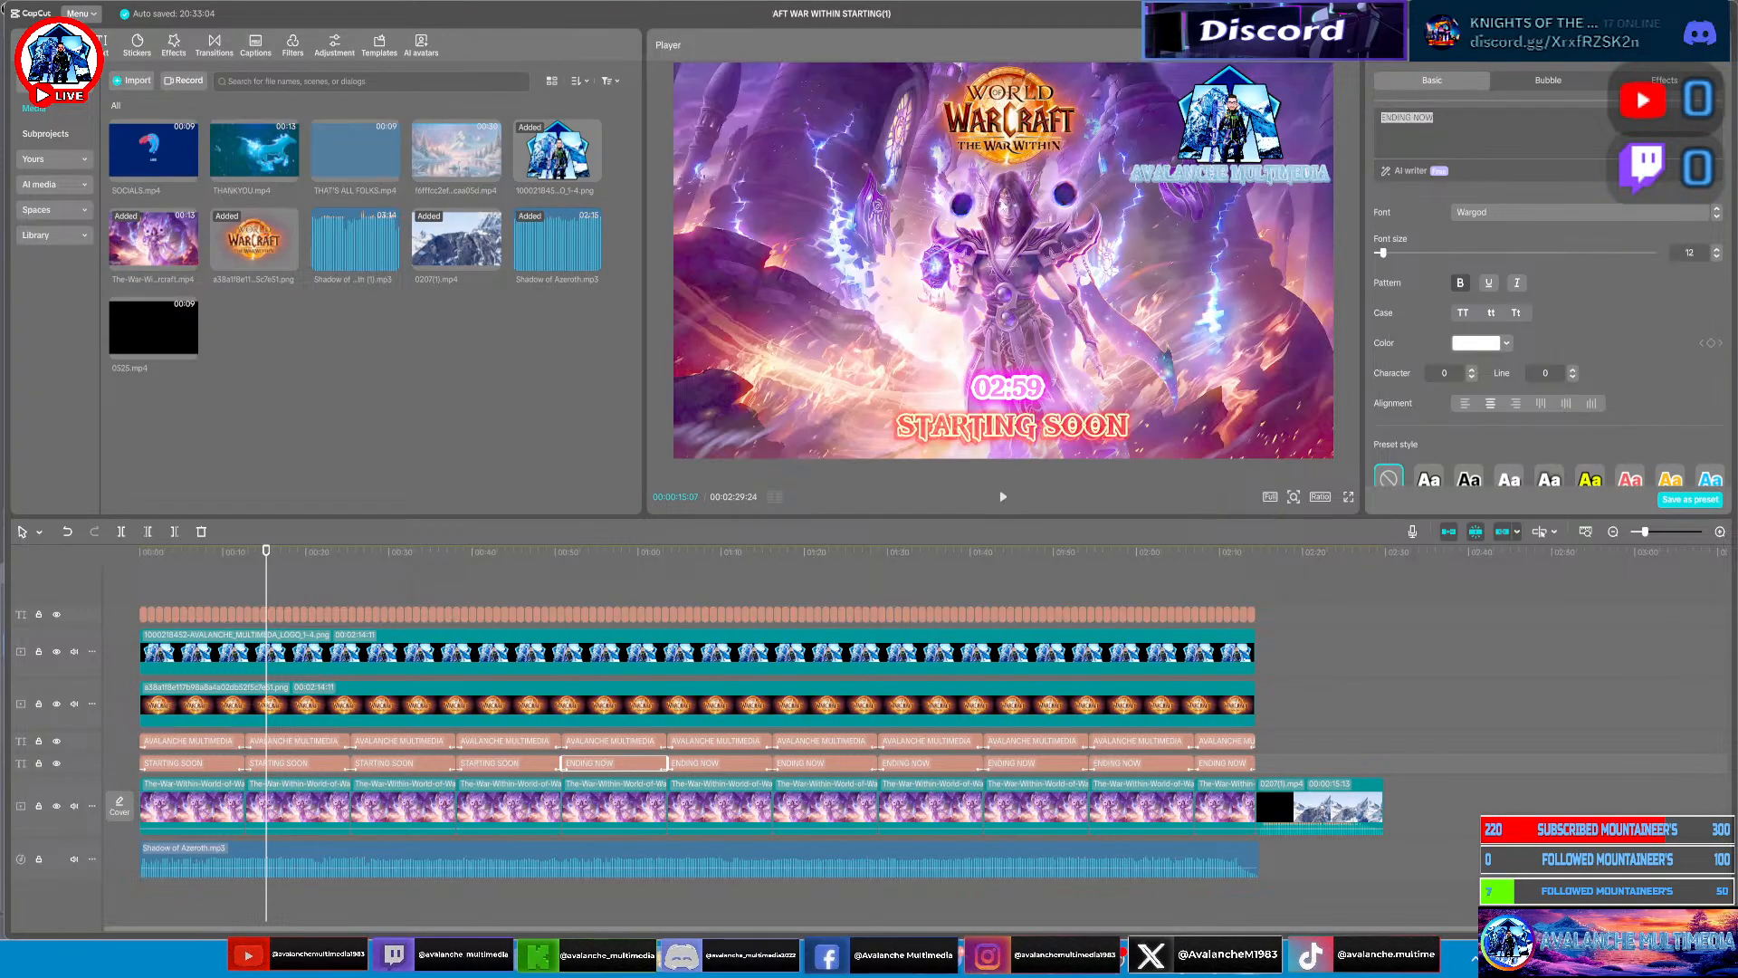
text(STARTIN)
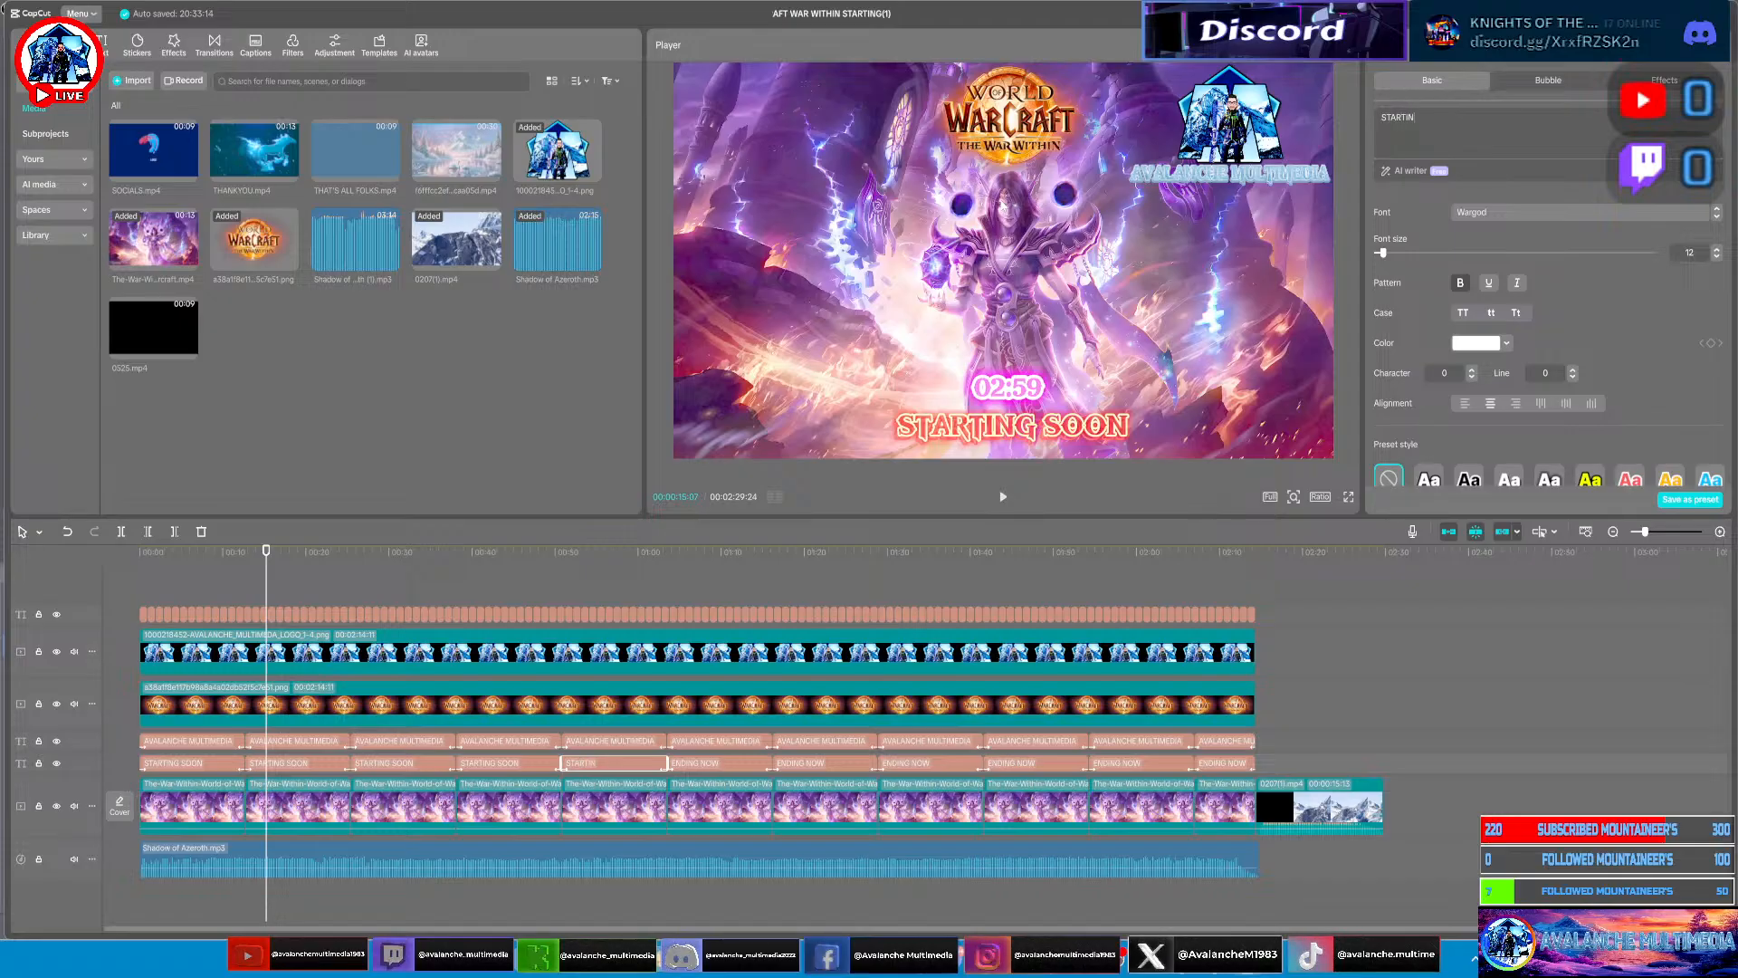
text(G SOON)
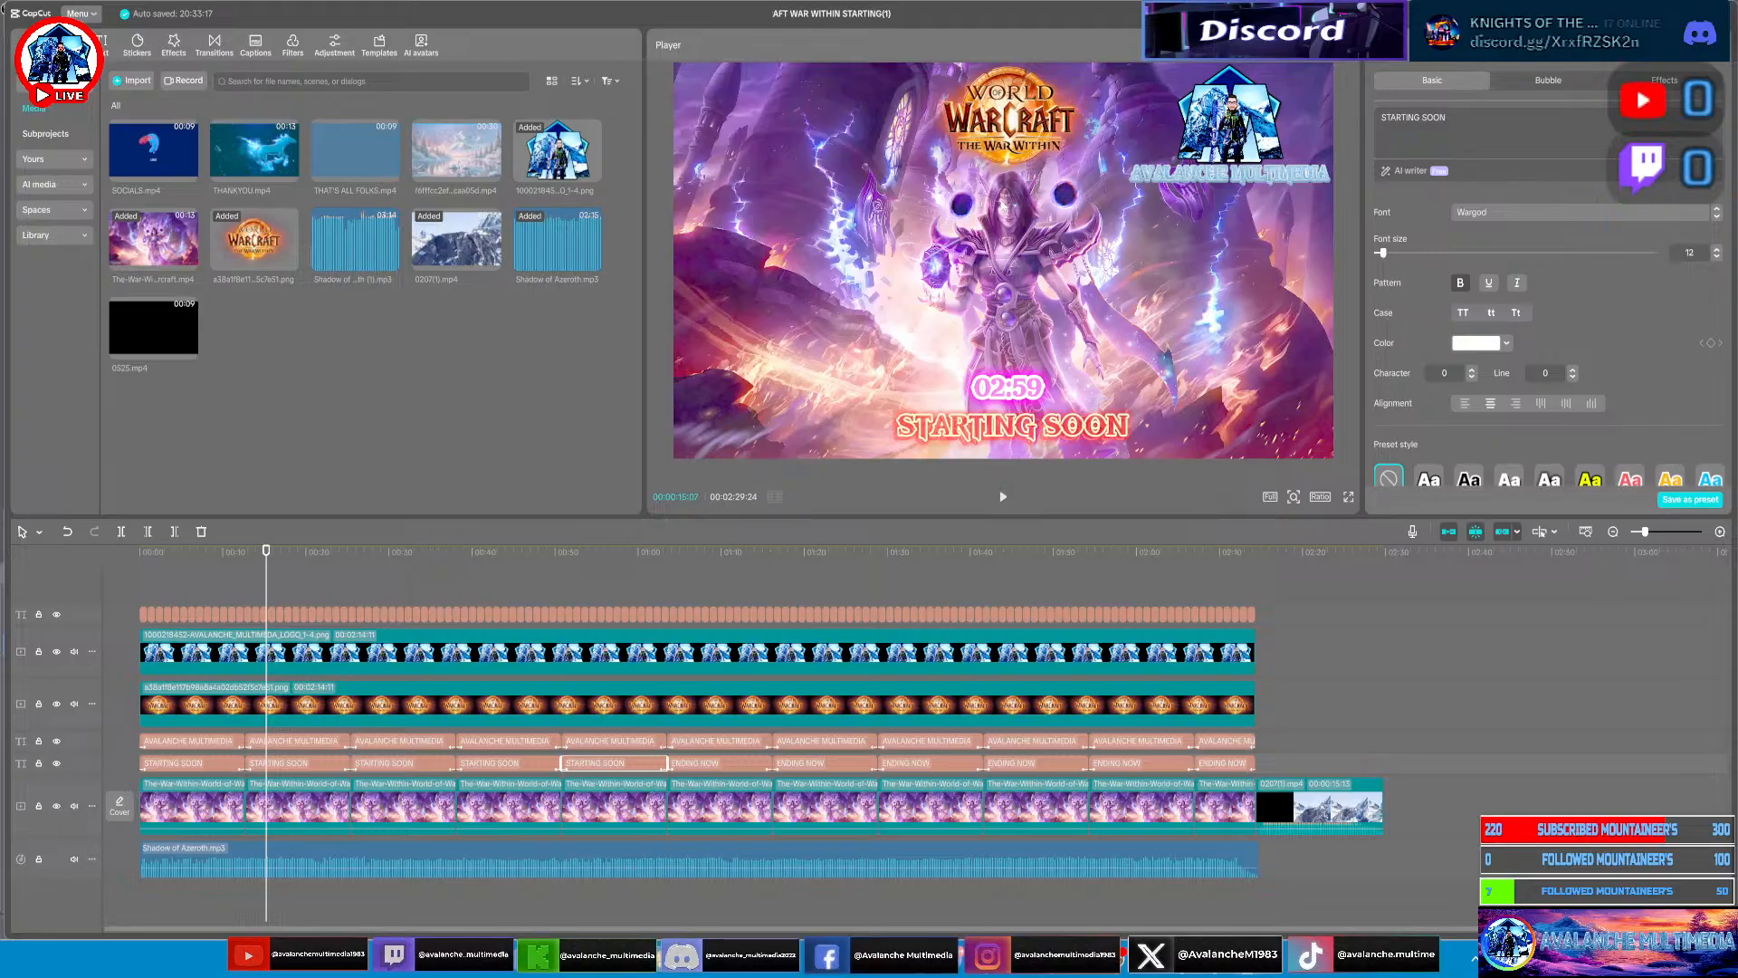
Change the sixth caption clip on the ENDING NOW track to read STARTING SOON
click(752, 769)
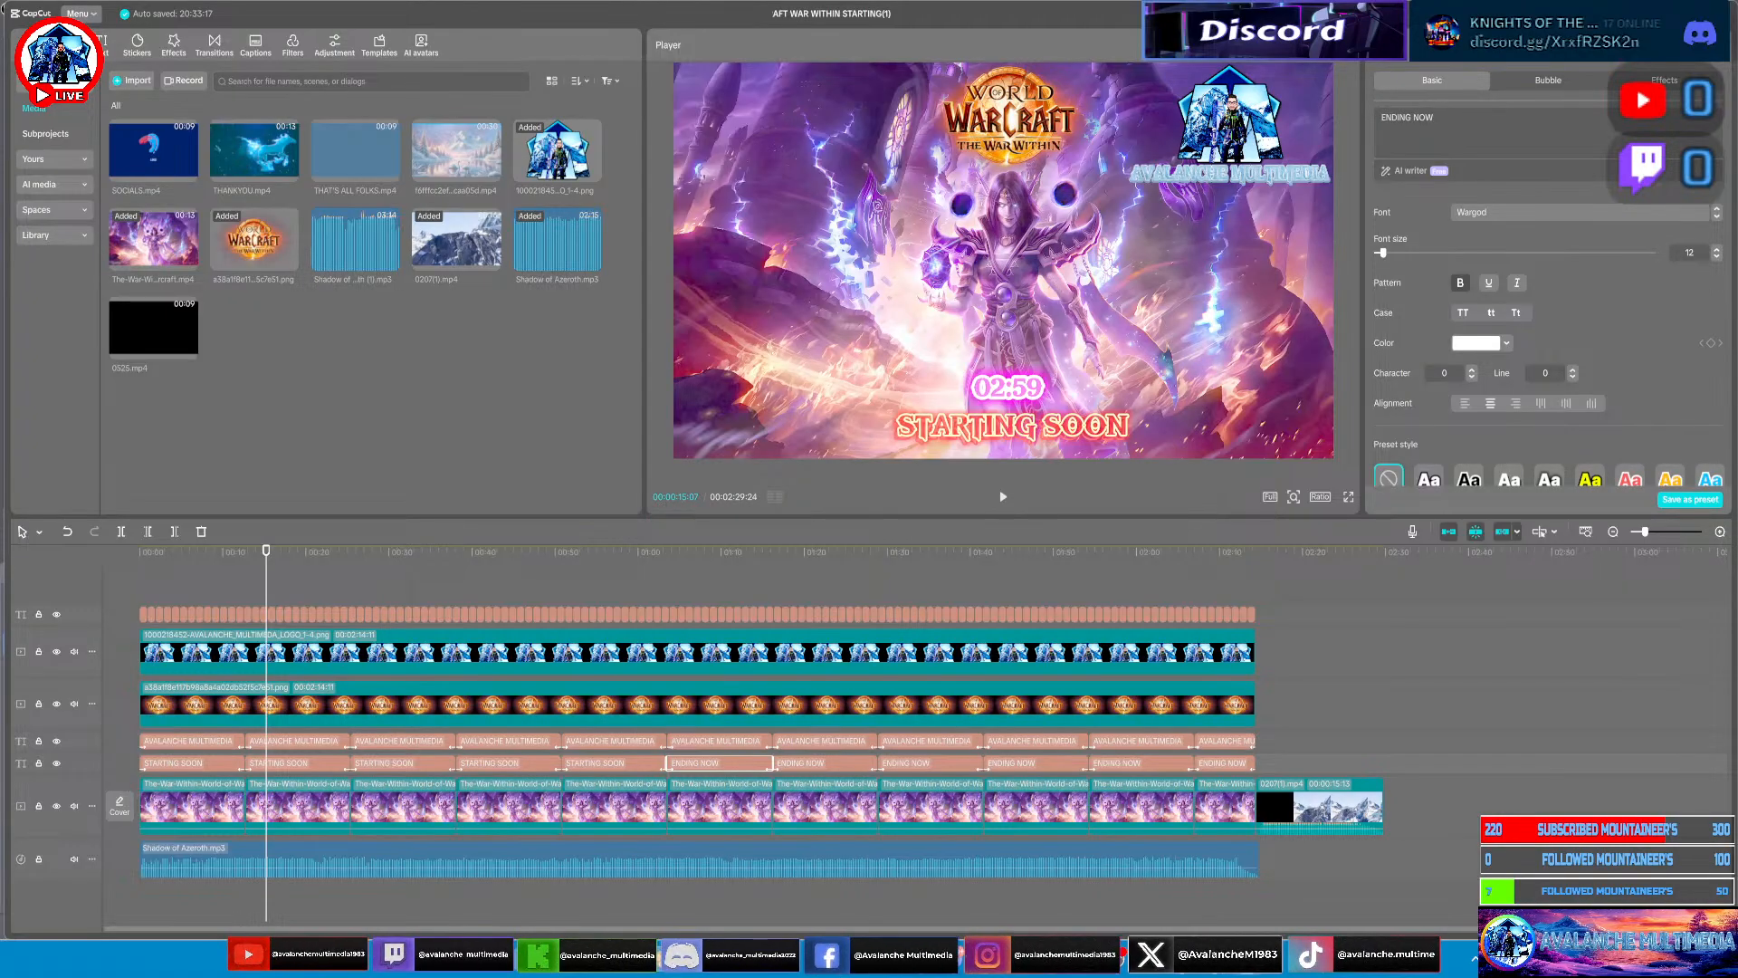
key(ctrl+a)
text(E)
key(BackSpace)
text(S)
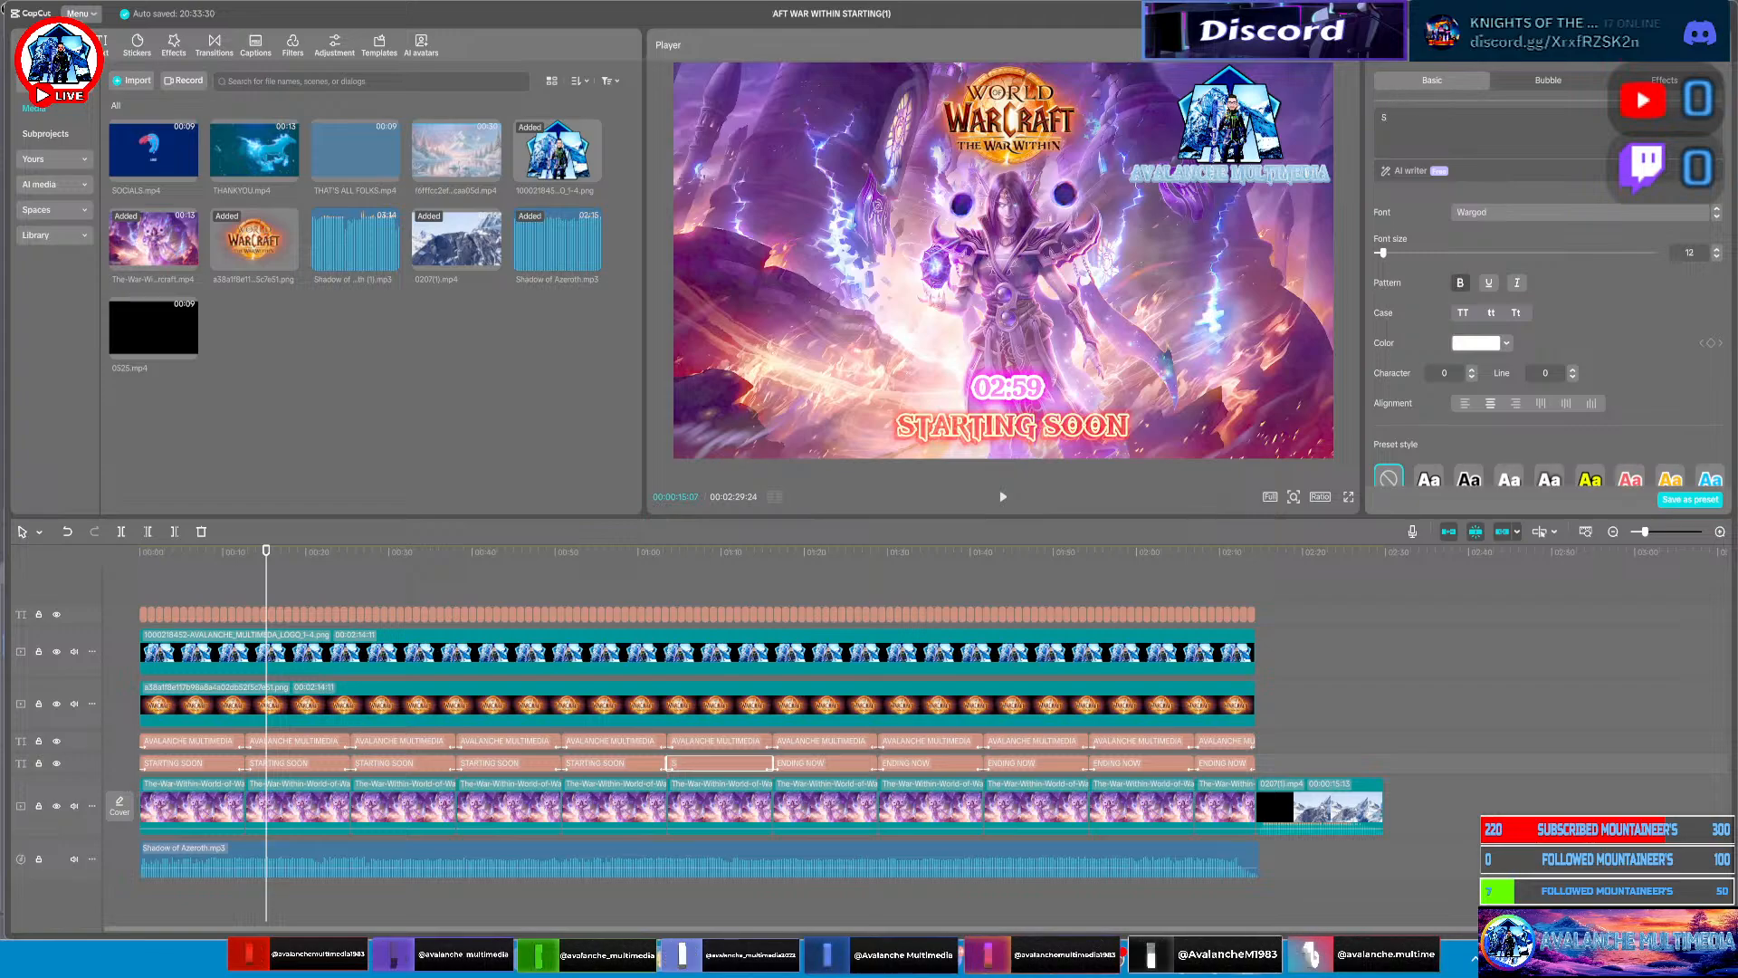
text(TART)
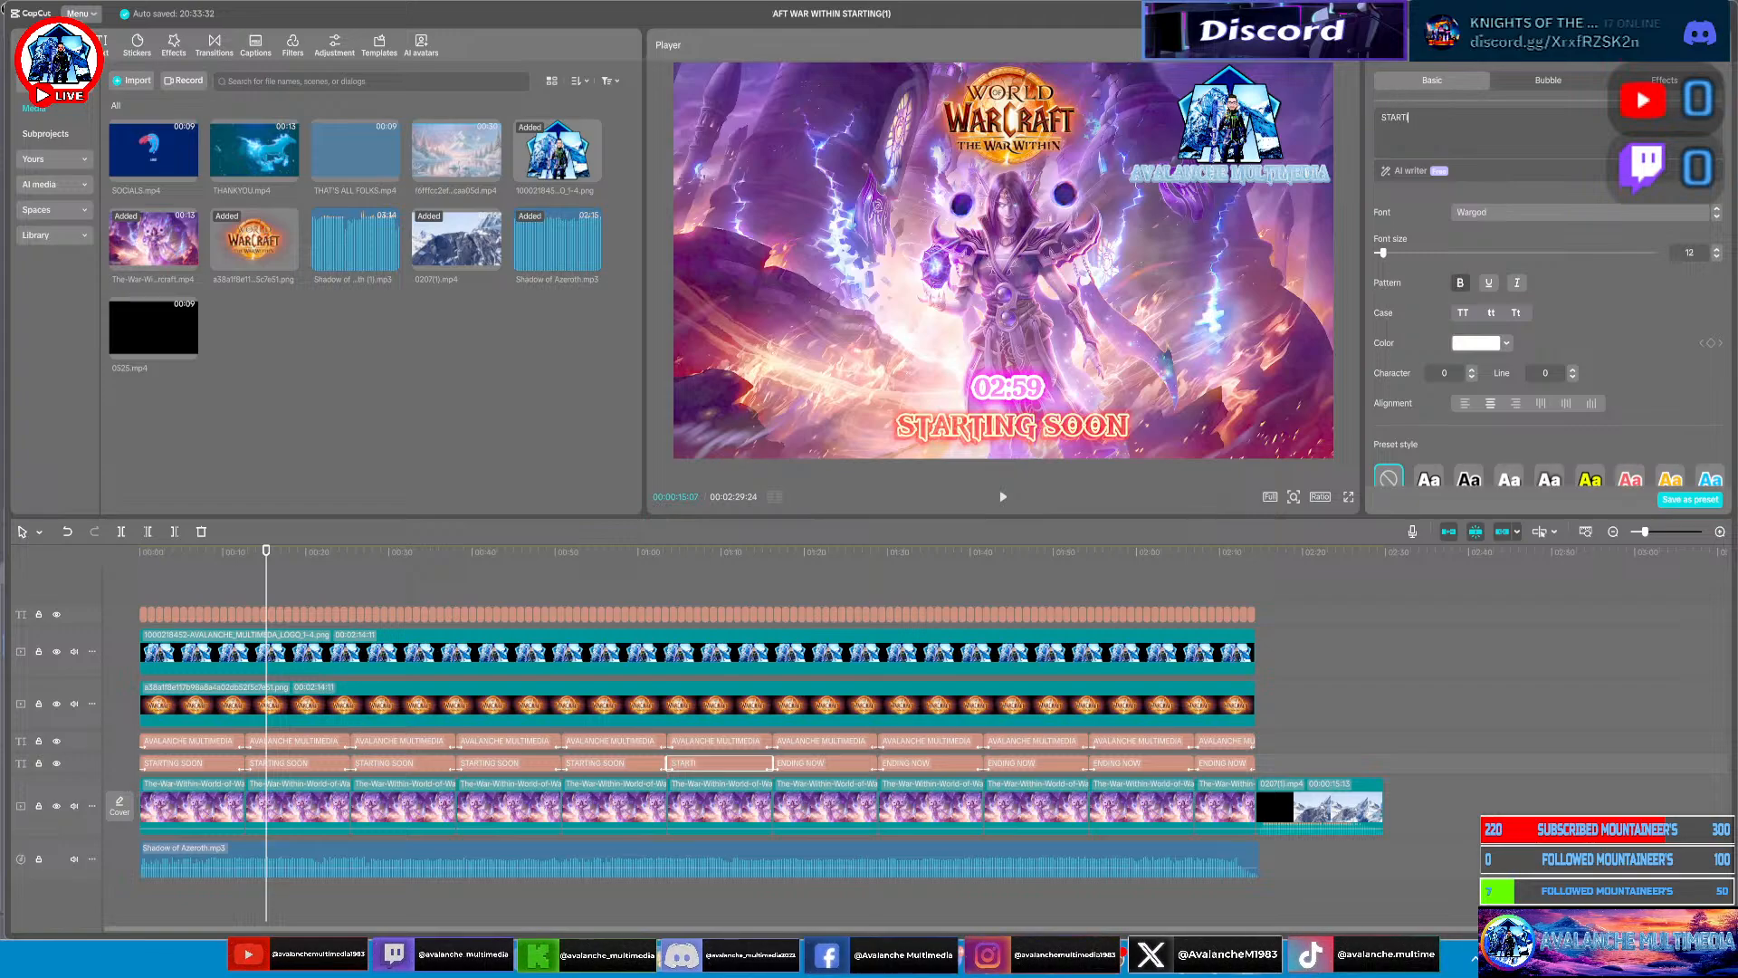
text(ING SOON)
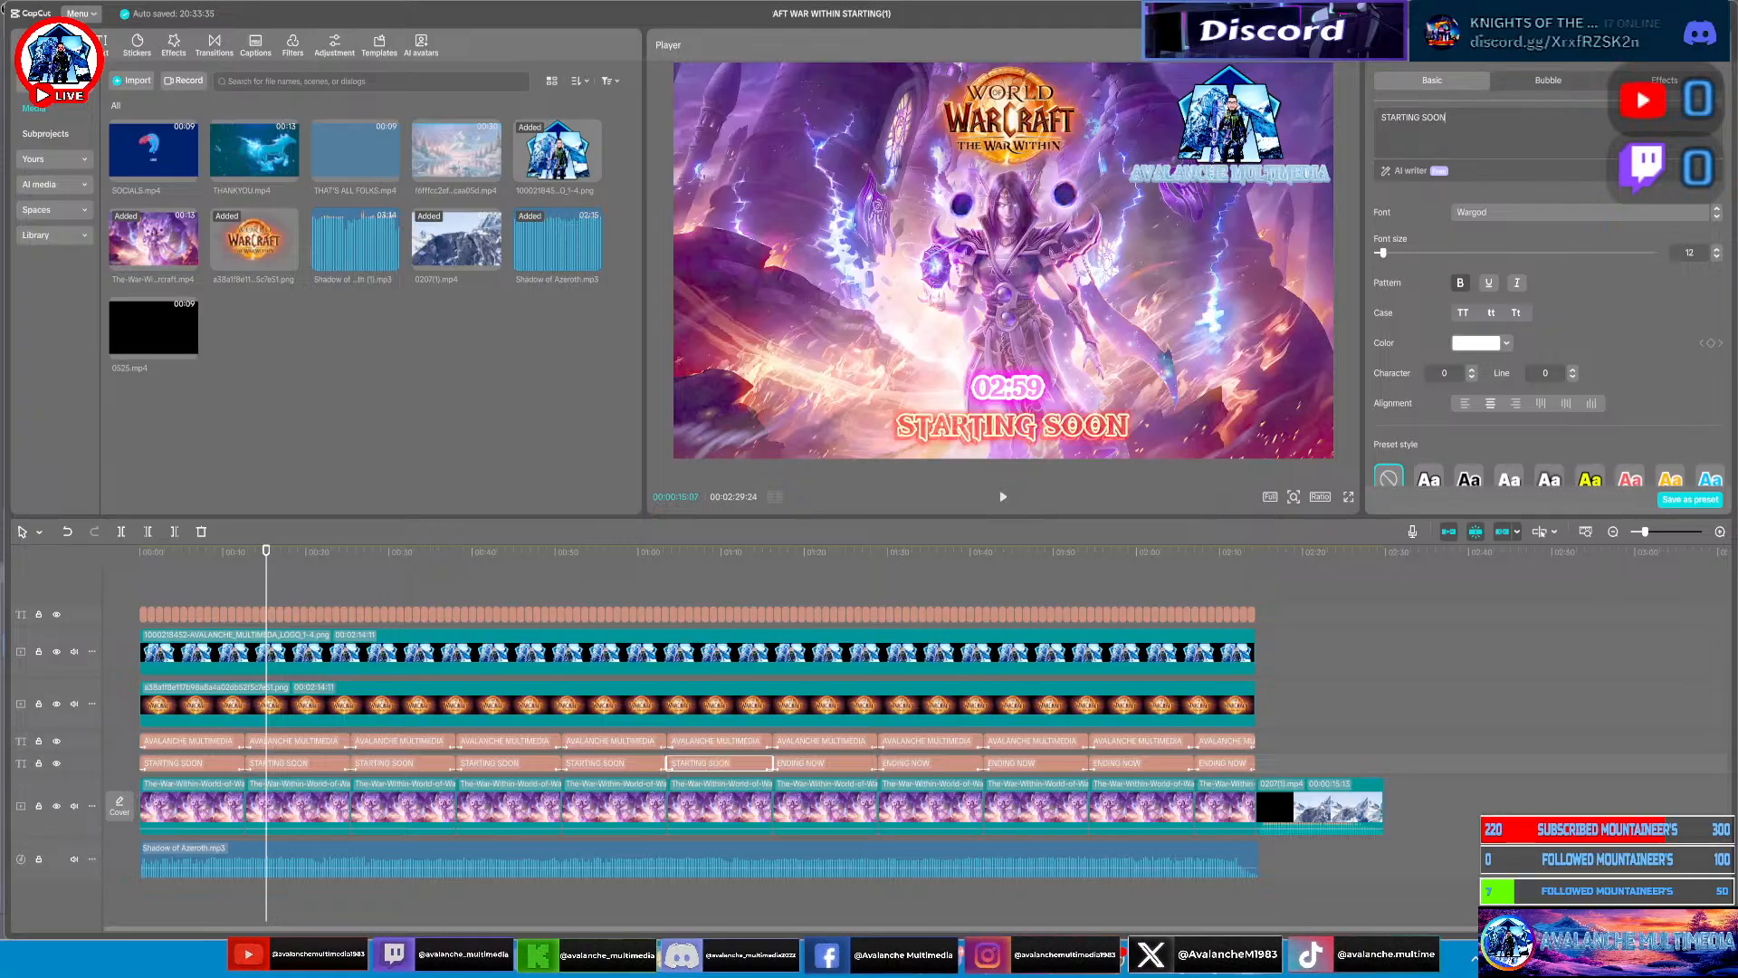
Change the seventh caption clip on the ENDING NOW track to read STARTING SOON
click(851, 763)
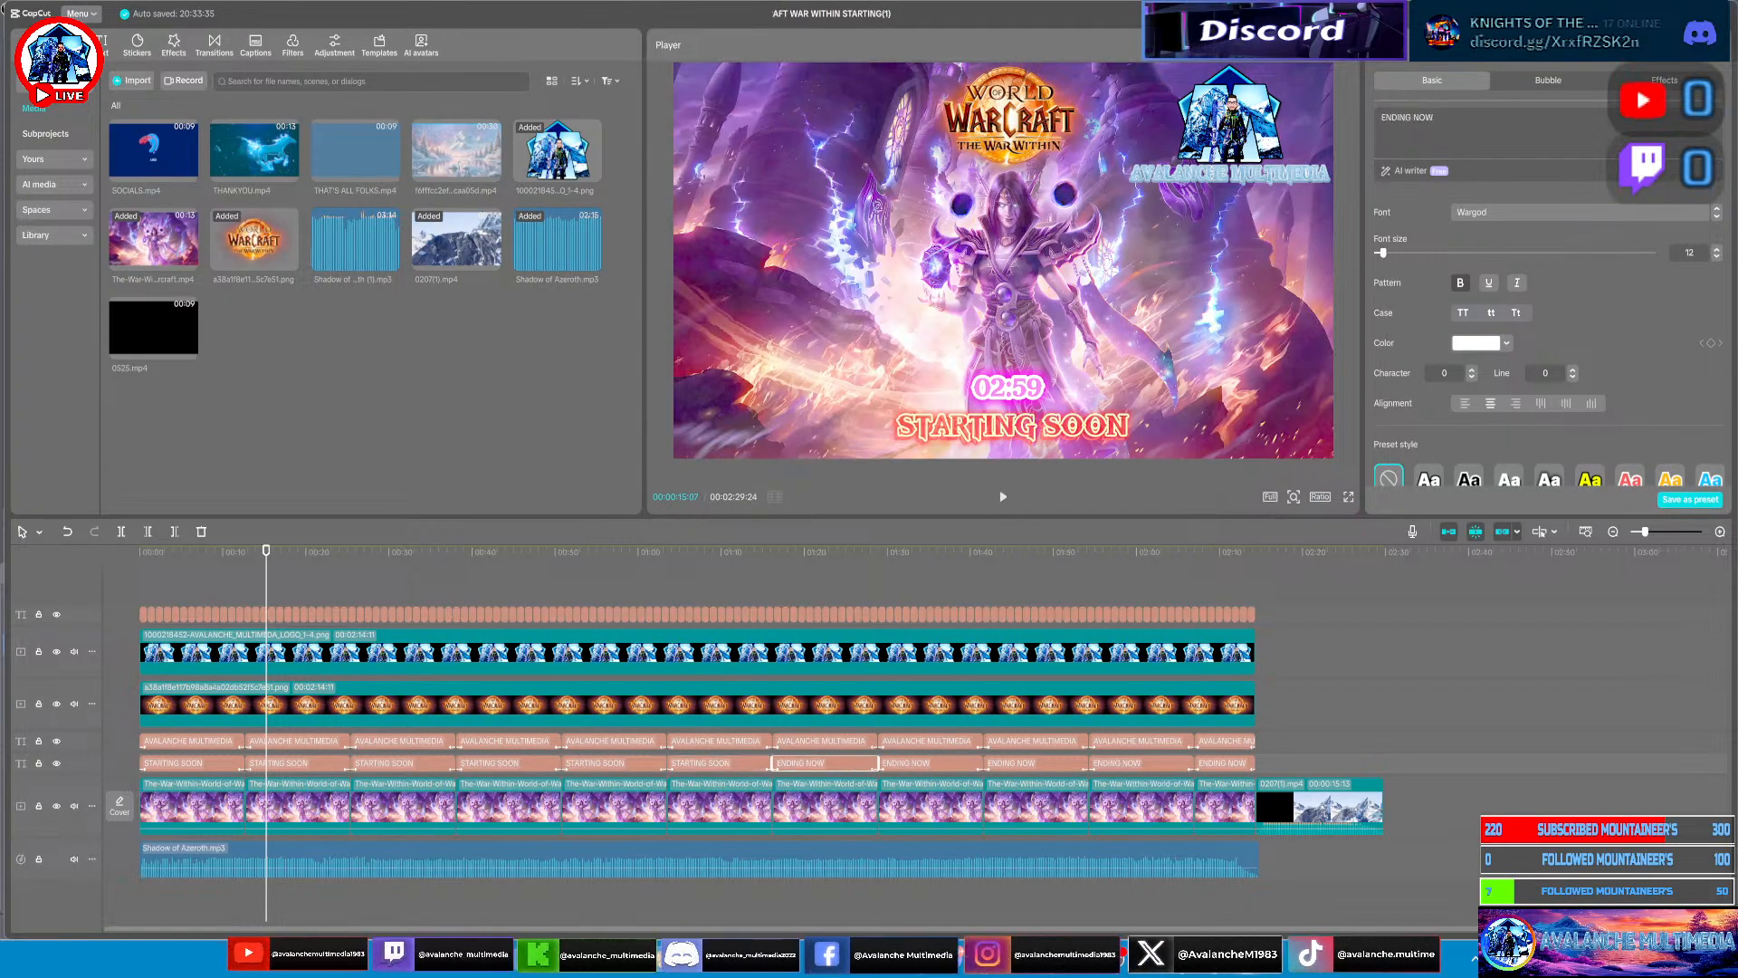
drag(1439, 118, 1374, 118)
text(STA)
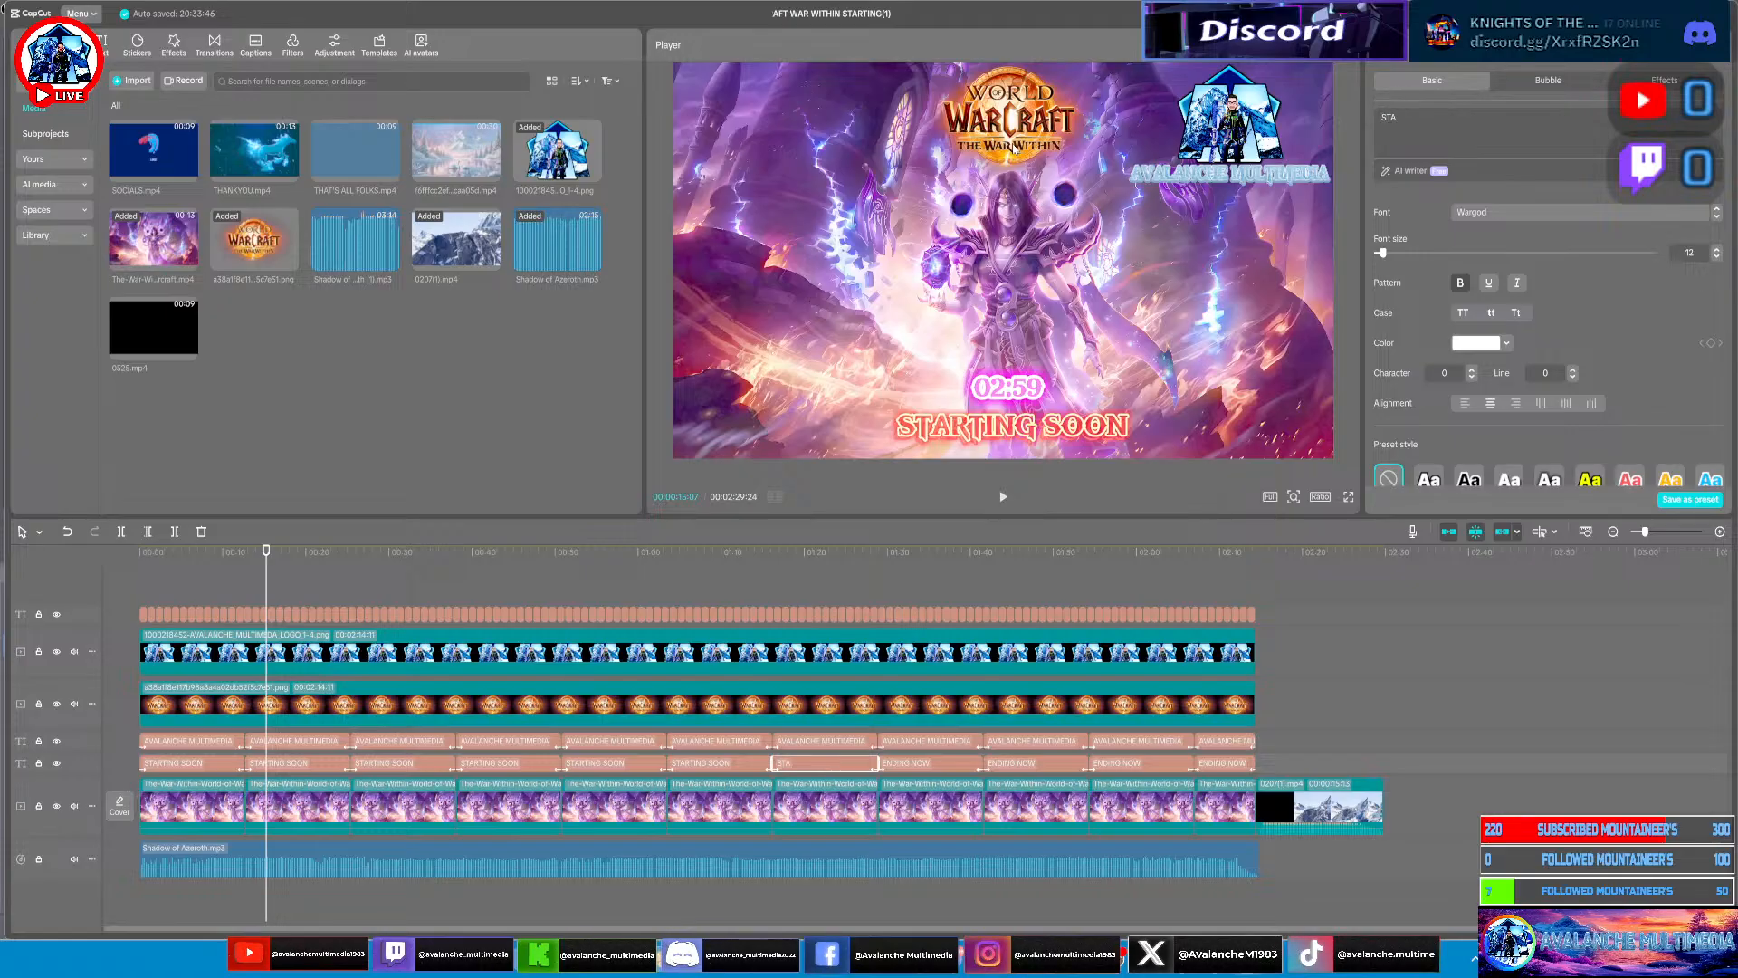
text(RTING)
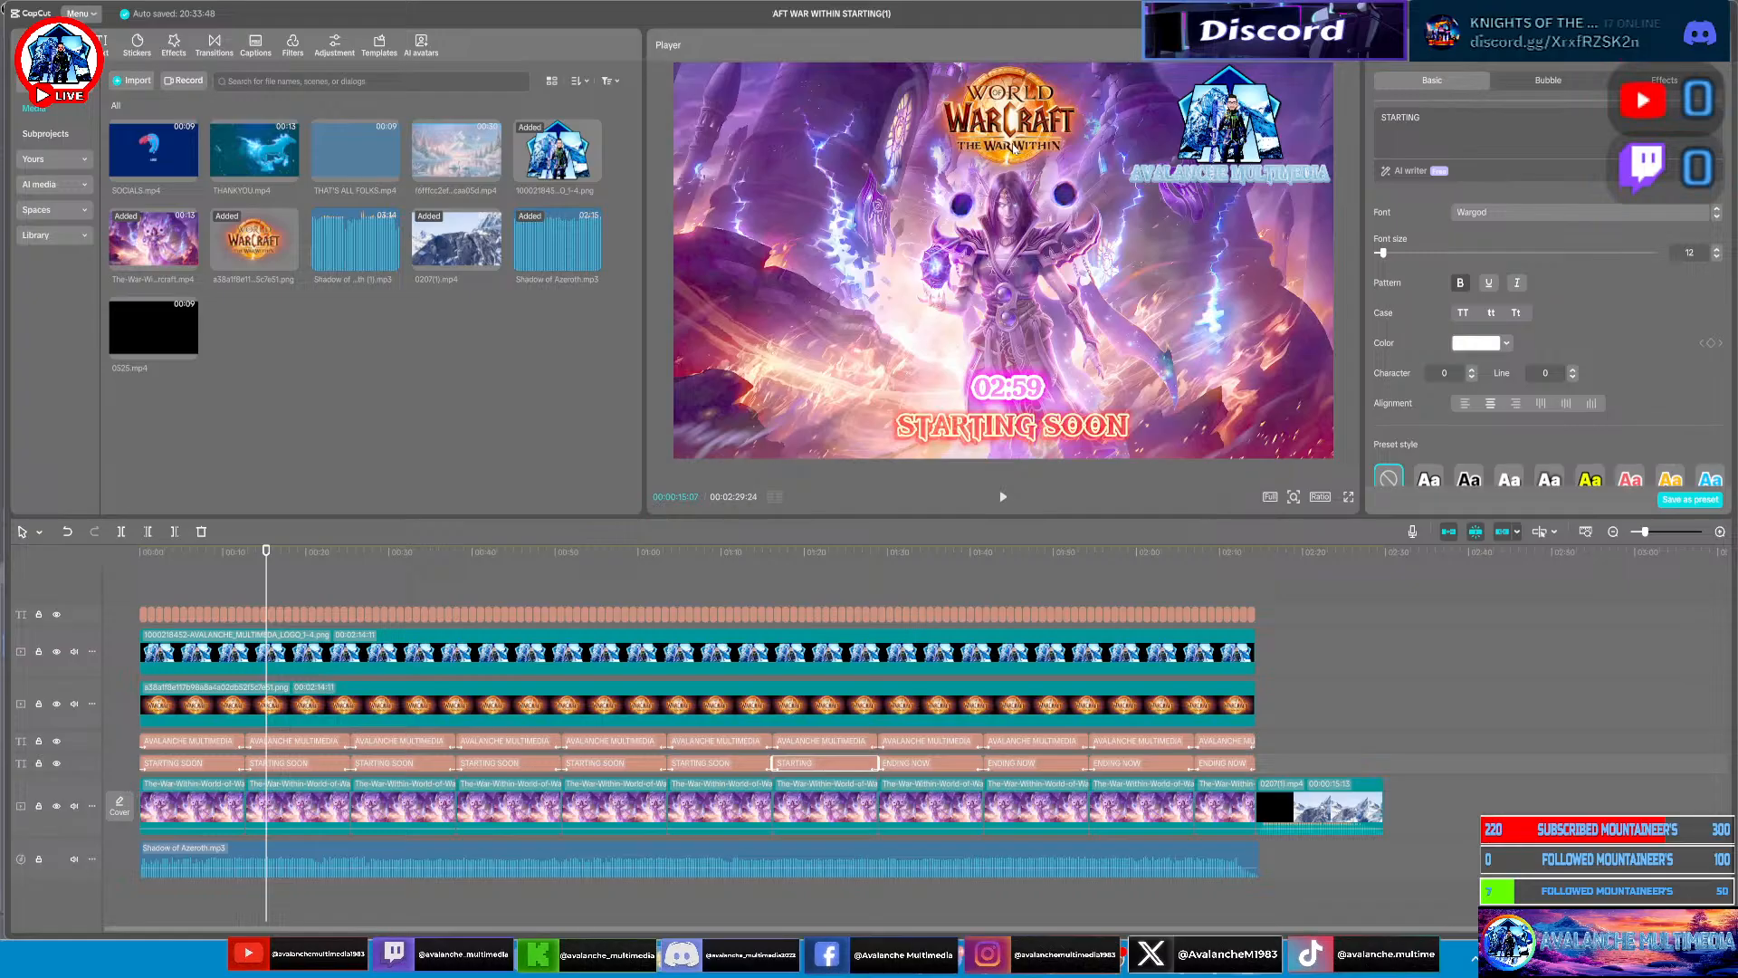
text( SOON)
Change the eighth caption clip on the ENDING NOW track to read STARTING SOON
click(933, 761)
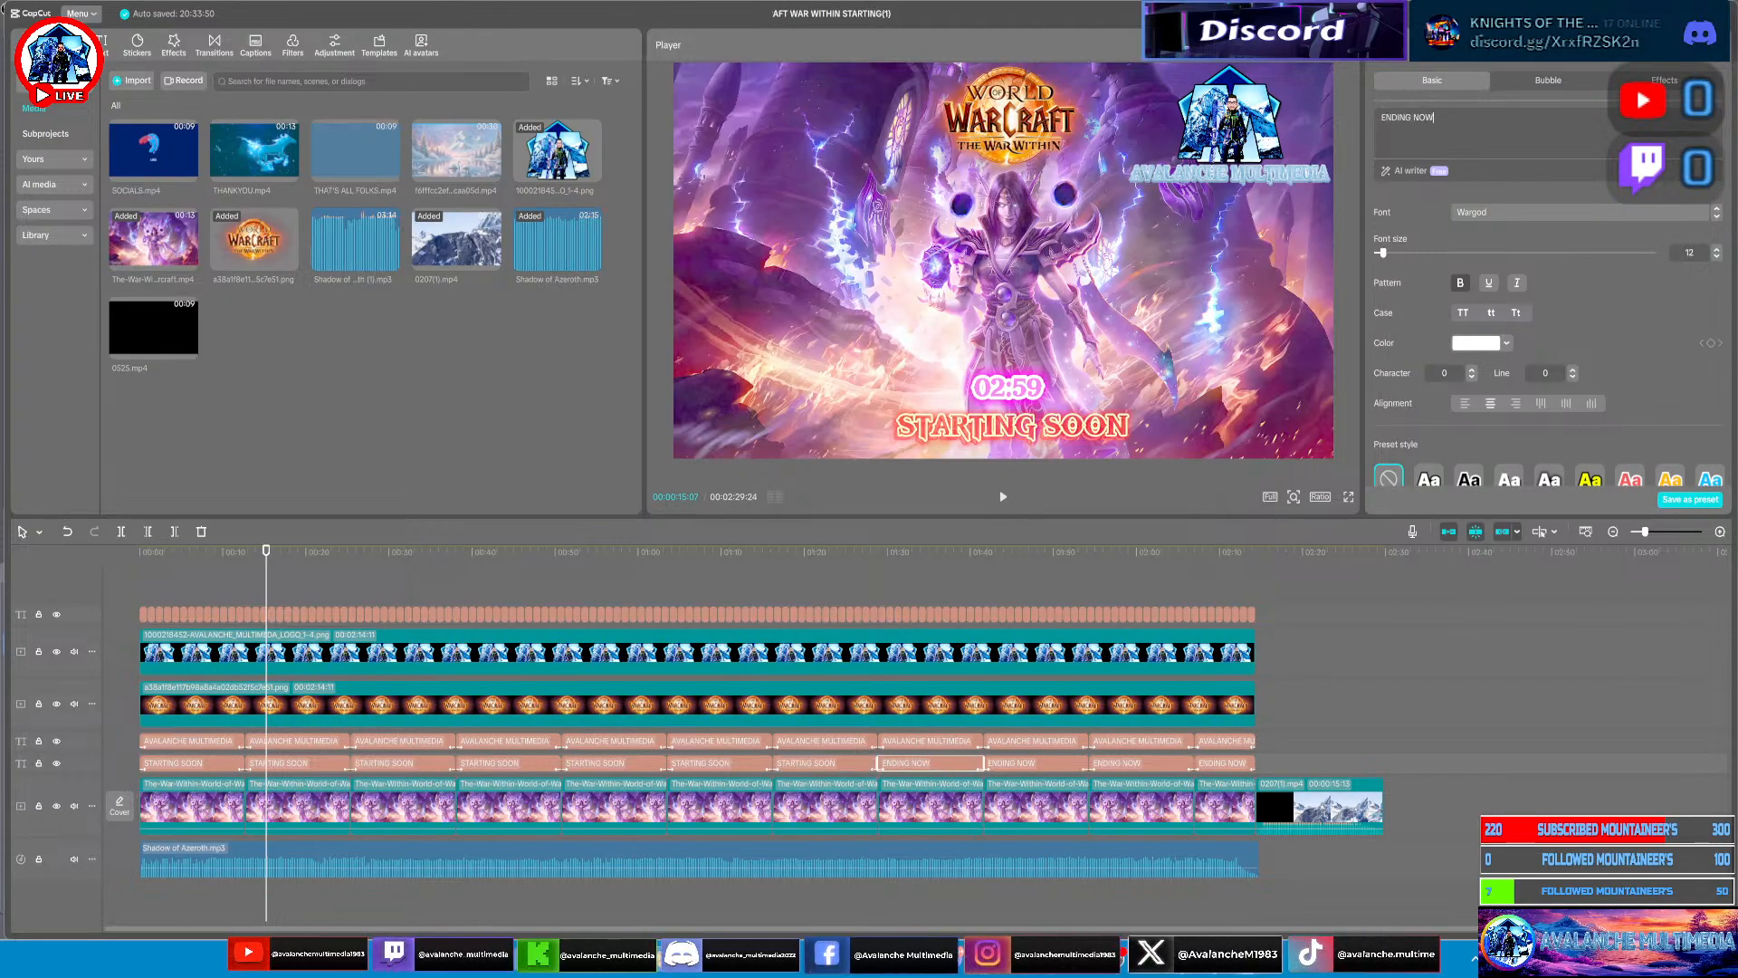
key(BackSpace)
key(BackSpace)
key(BackSpace)
key(BackSpace)
key(BackSpace)
key(BackSpace)
key(BackSpace)
key(BackSpace)
key(BackSpace)
key(BackSpace)
text(ST)
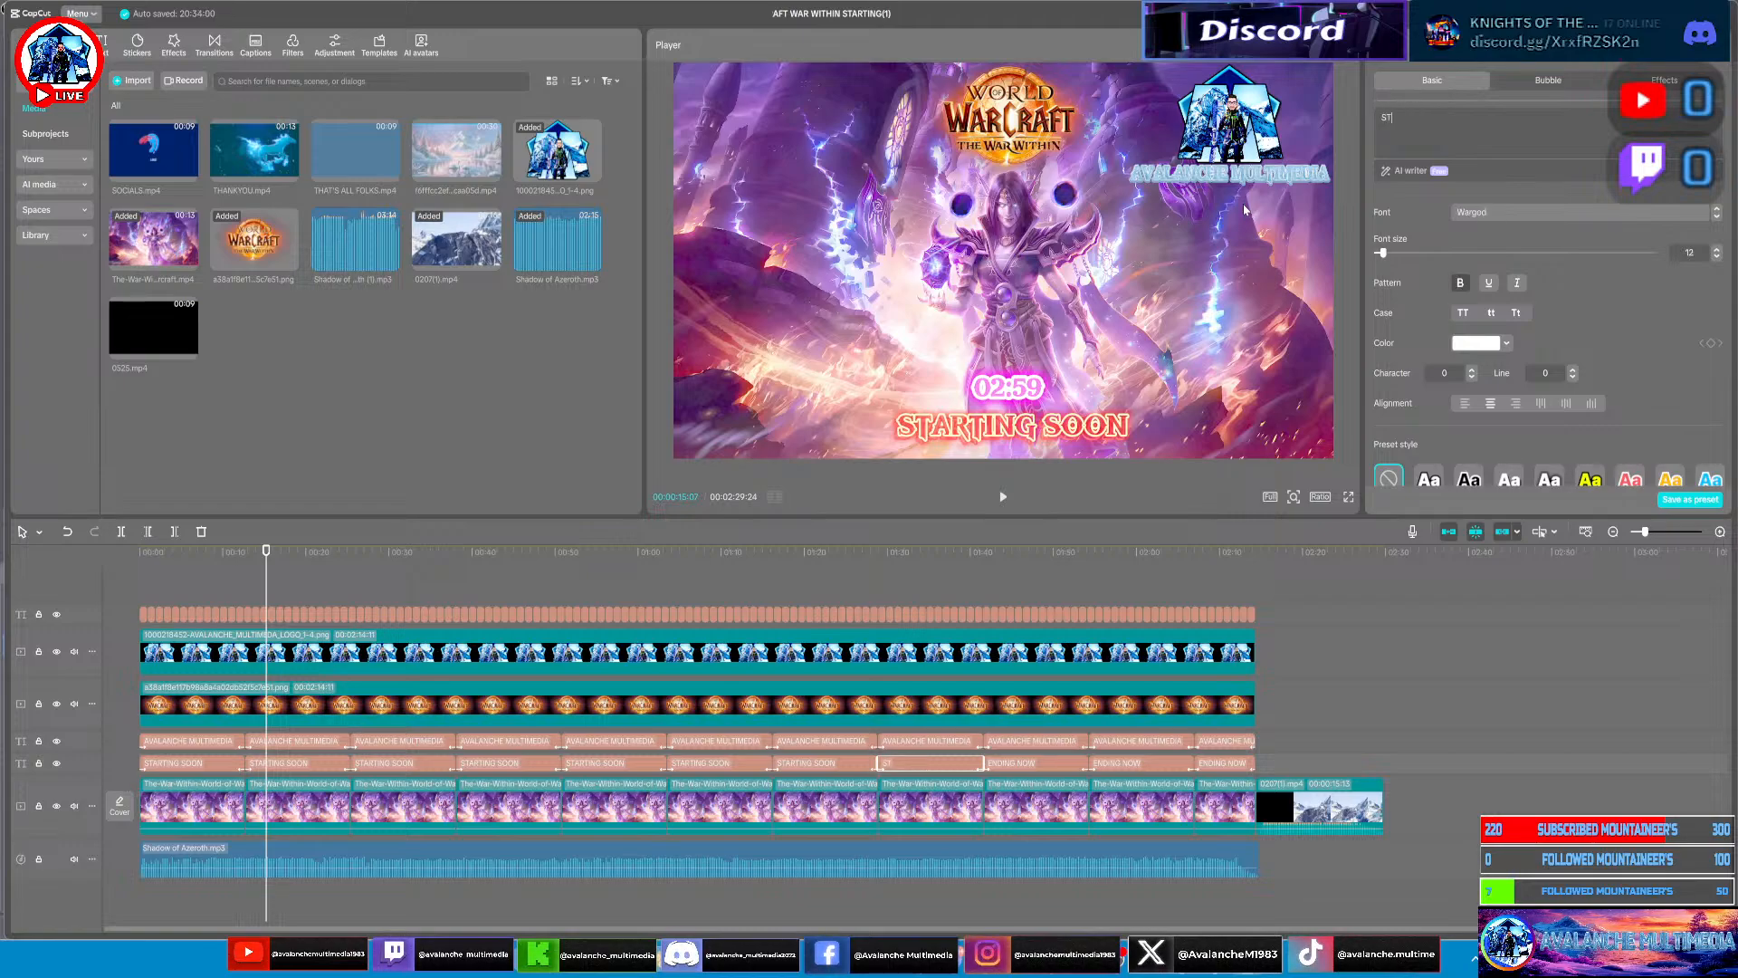
text(ART)
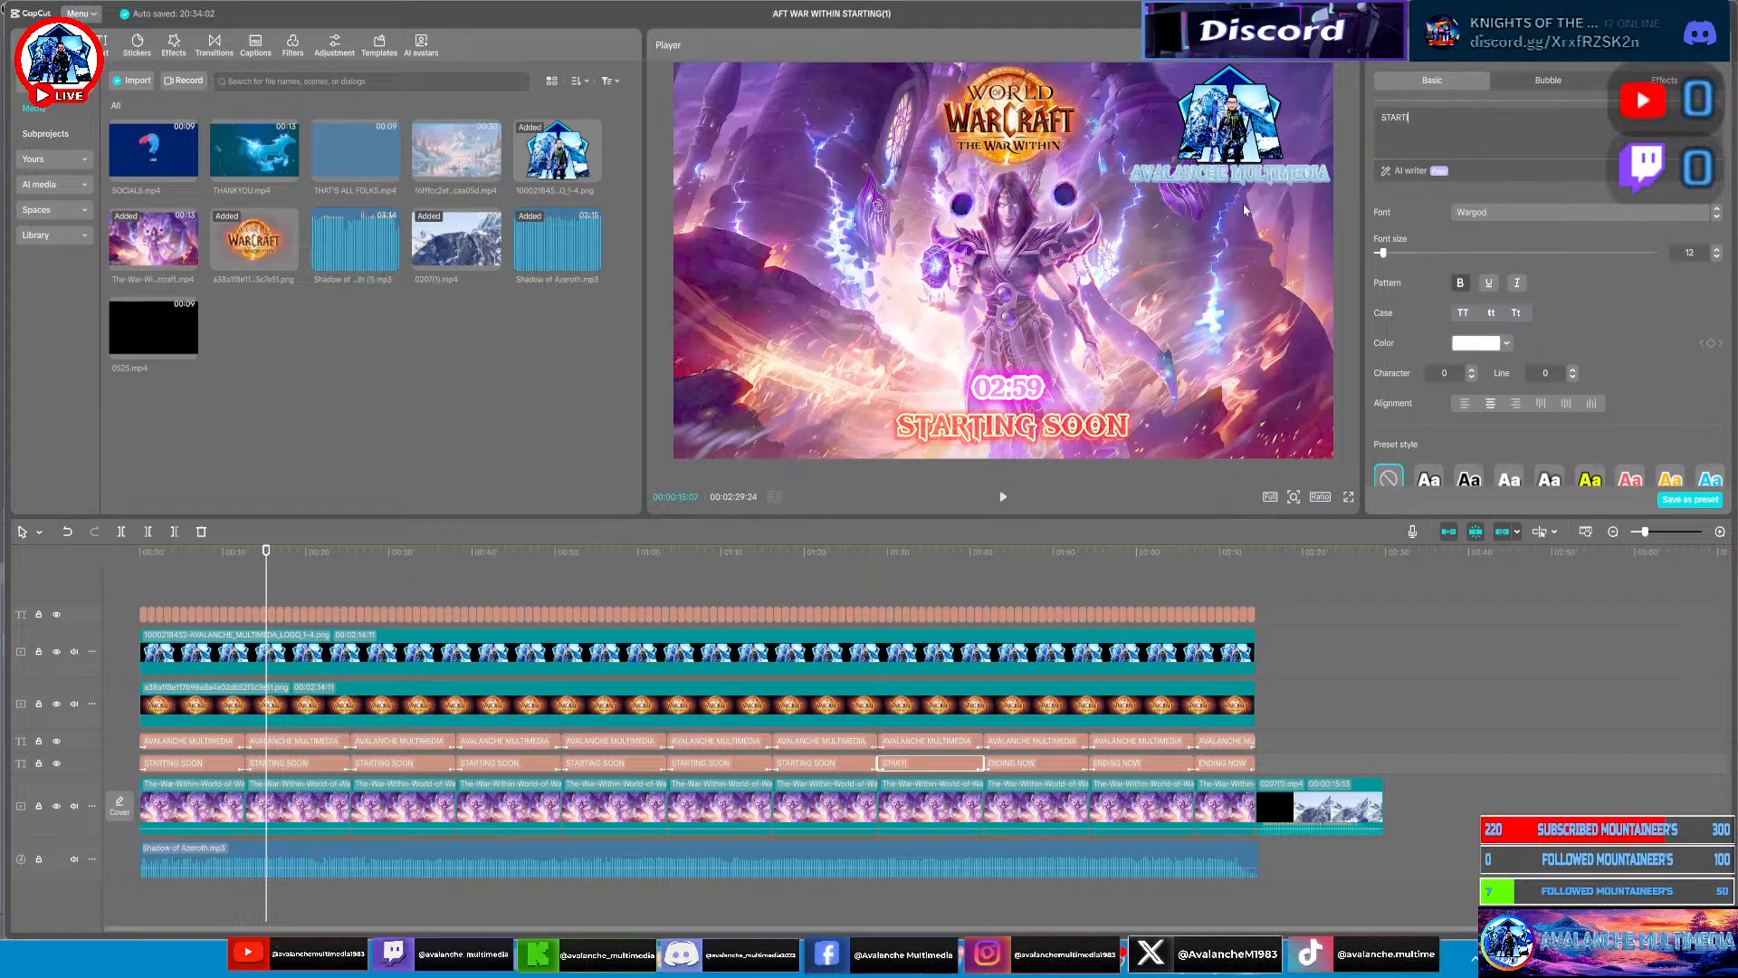
text(ING SO)
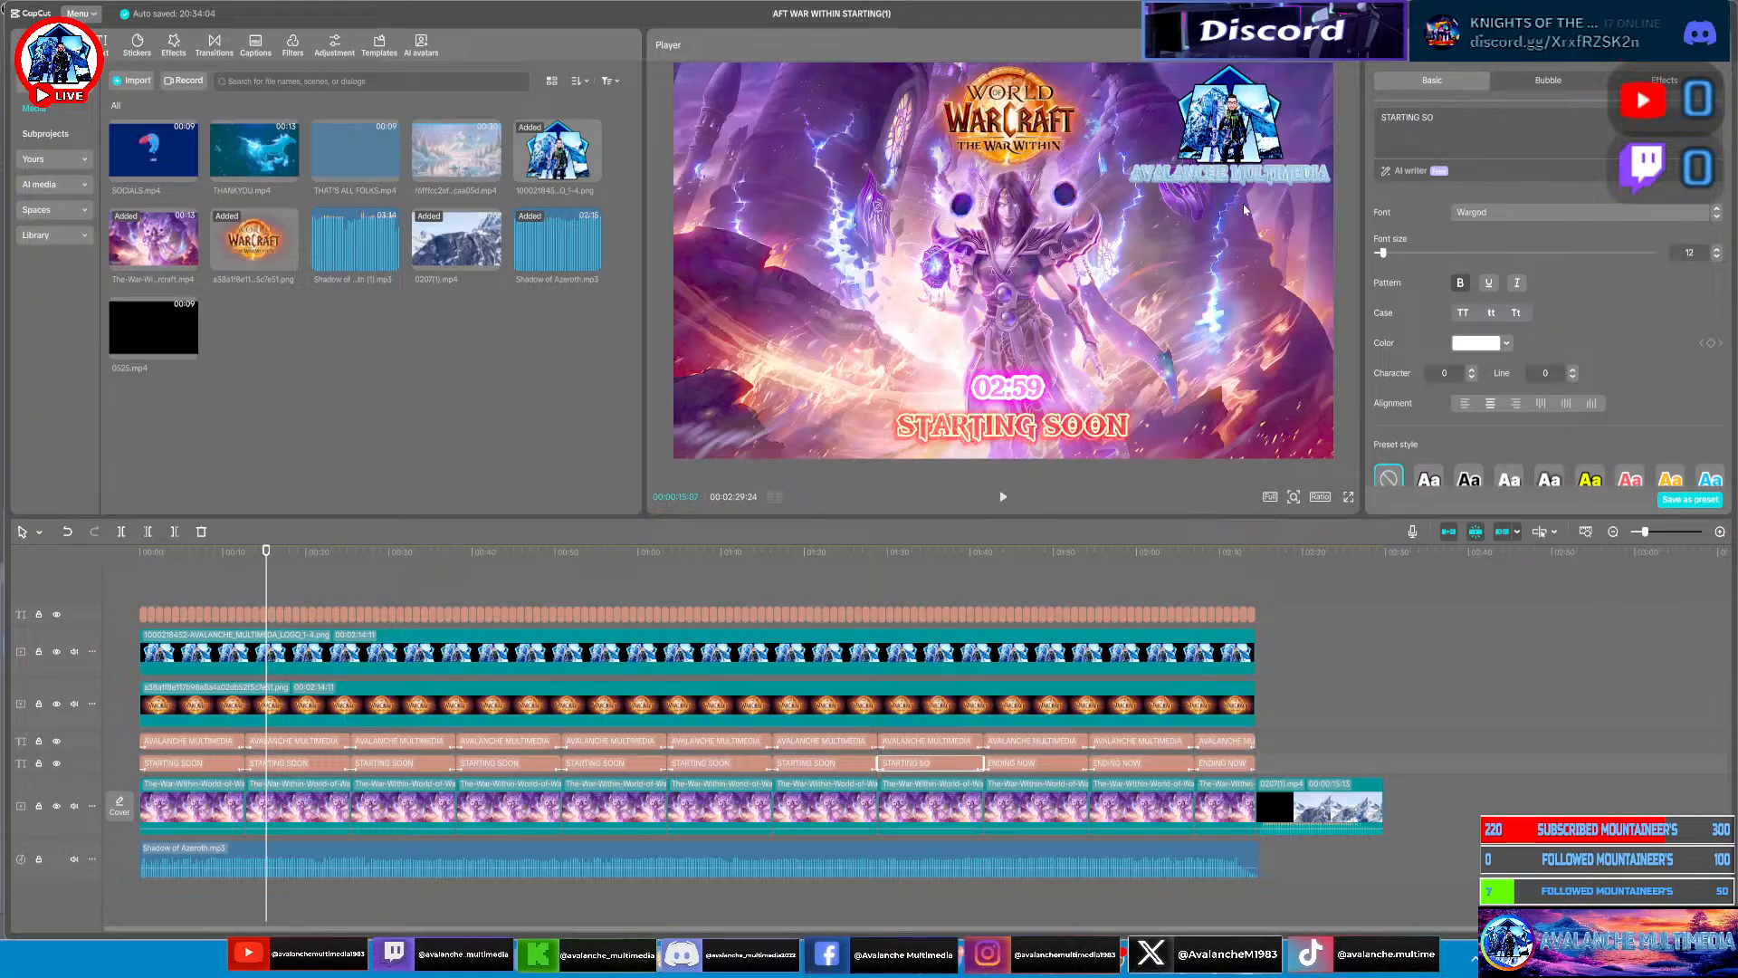
text(ON)
Change the ninth caption clip on the ENDING NOW track to read STARTING SOON
click(1061, 760)
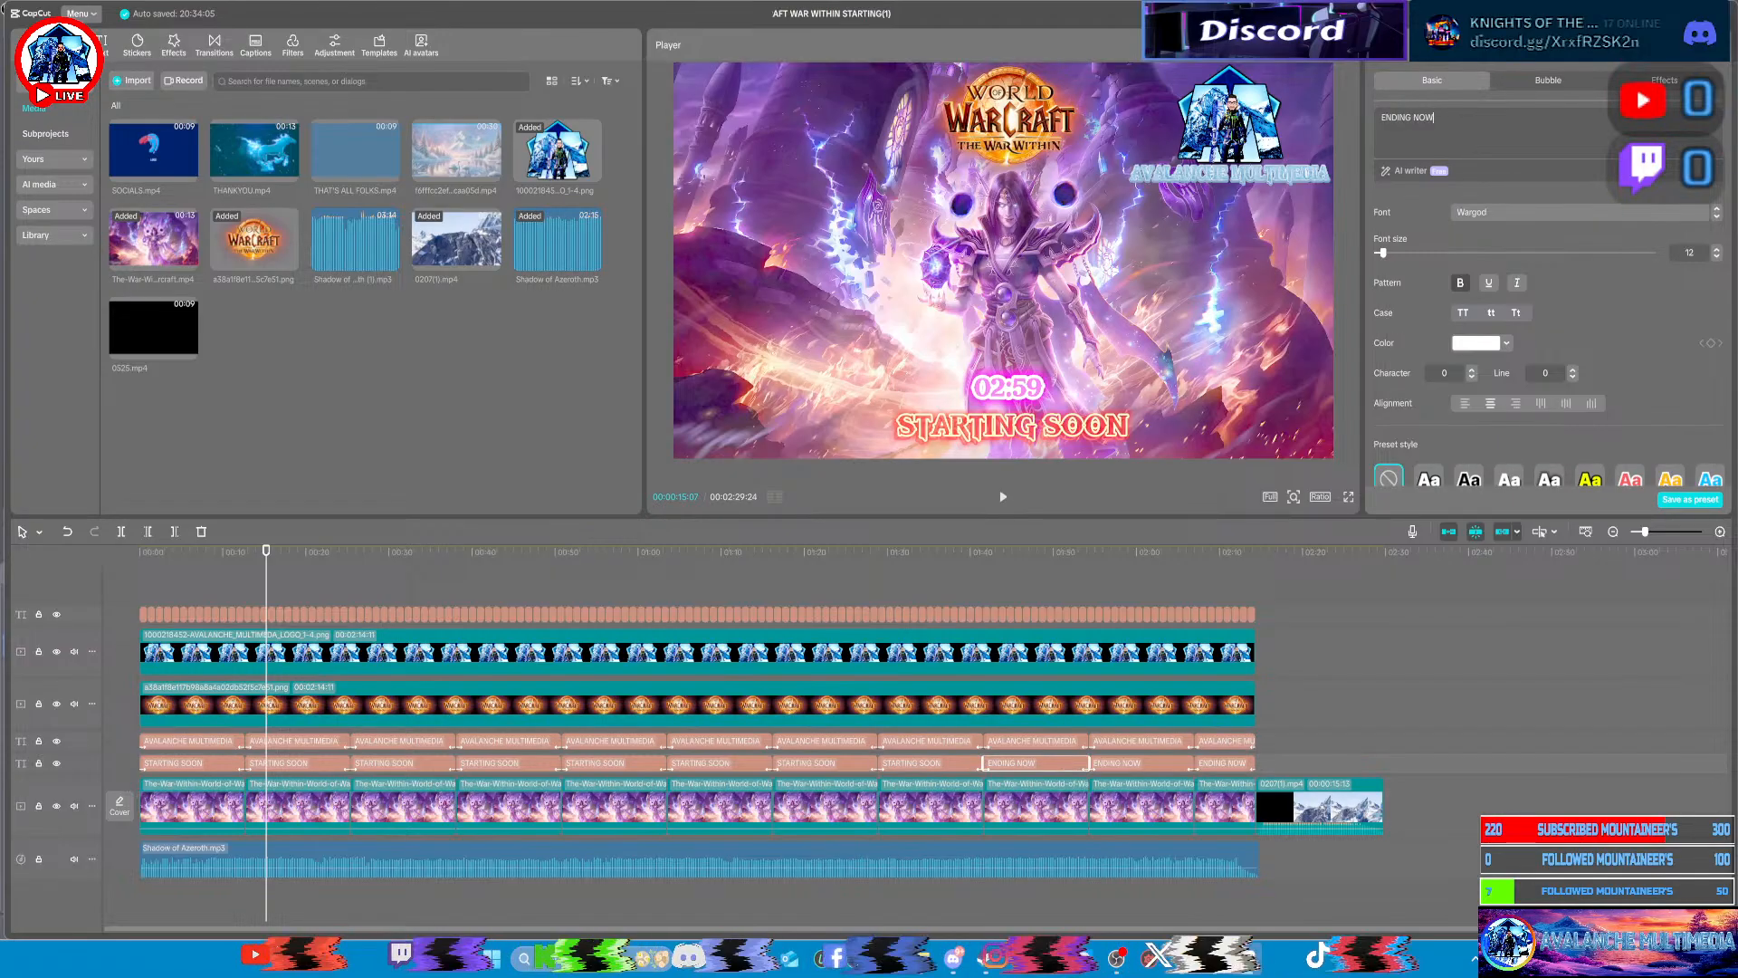
key(BackSpace)
key(BackSpace)
key(BackSpace)
key(BackSpace)
key(BackSpace)
key(BackSpace)
key(BackSpace)
key(BackSpace)
key(BackSpace)
key(BackSpace)
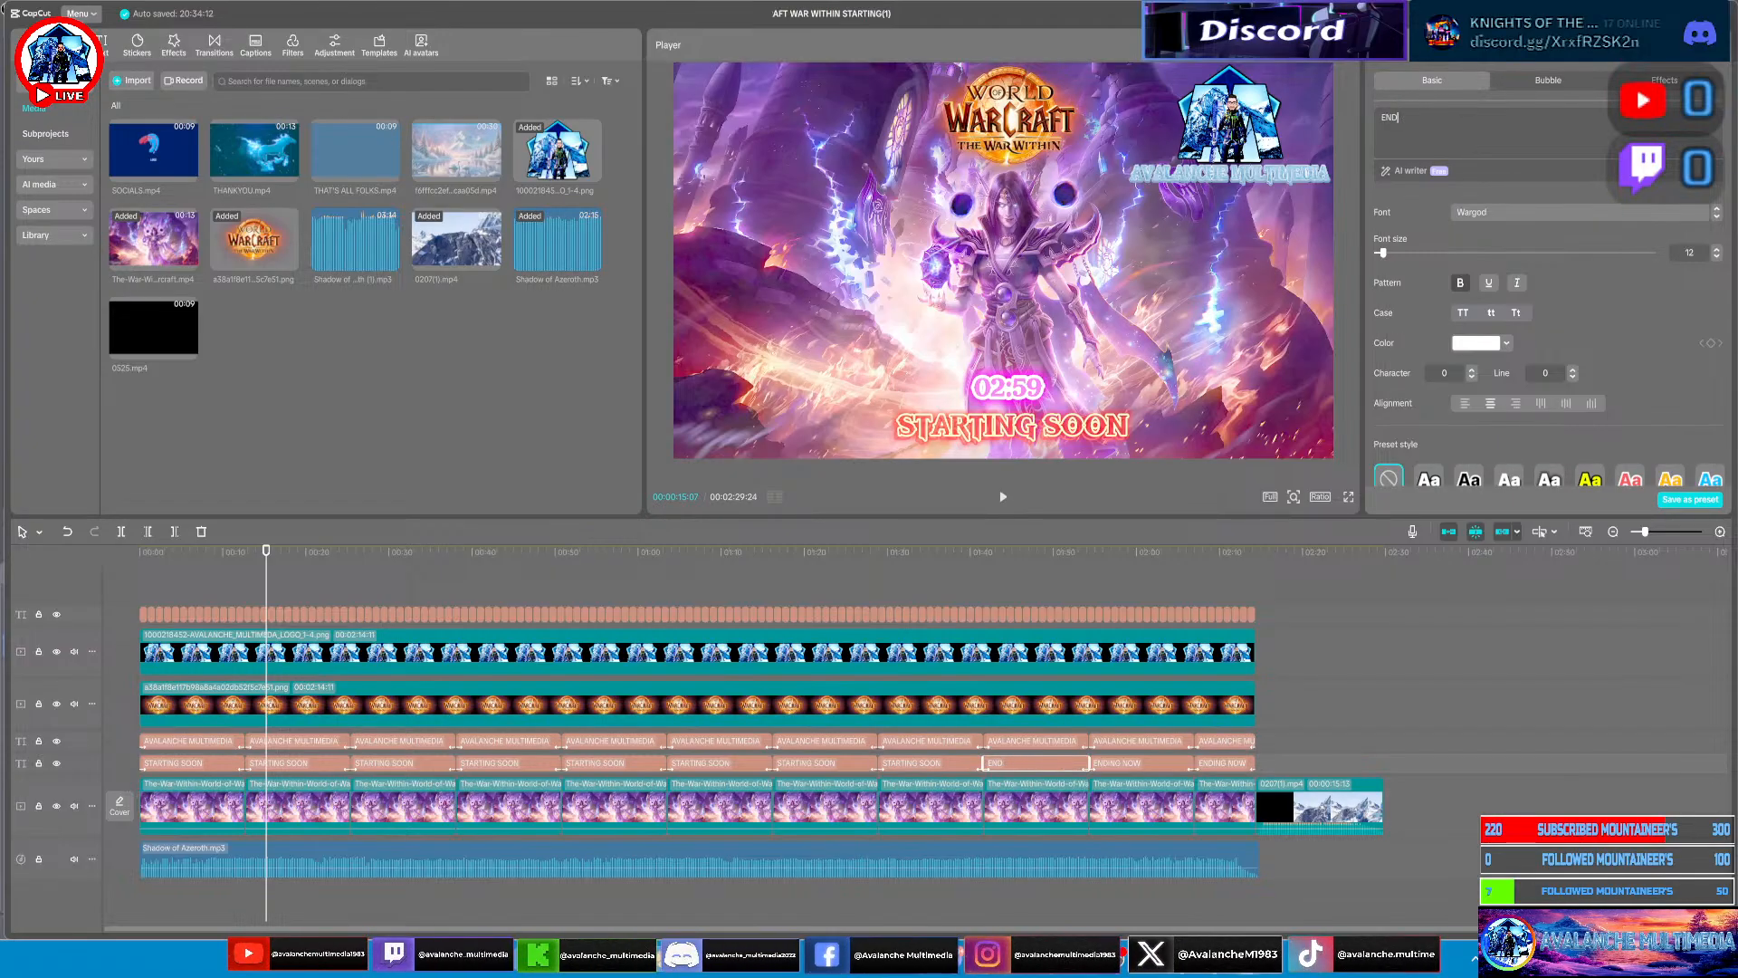
text(STARTING SOONB)
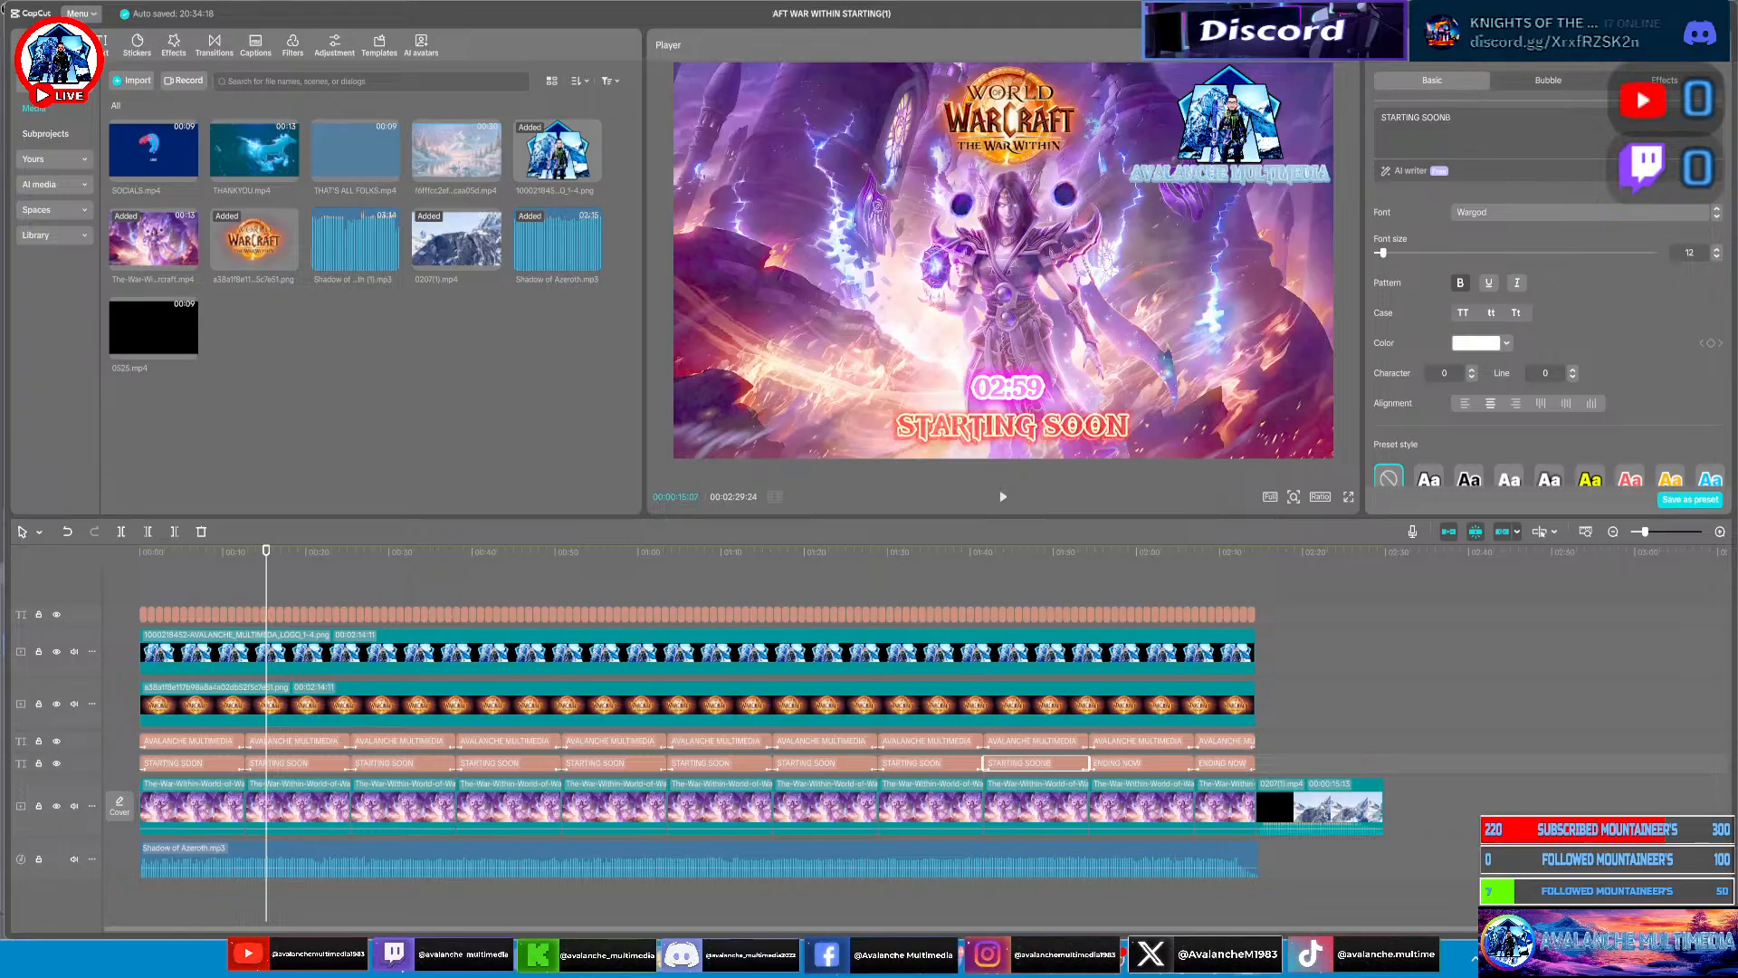
key(BackSpace)
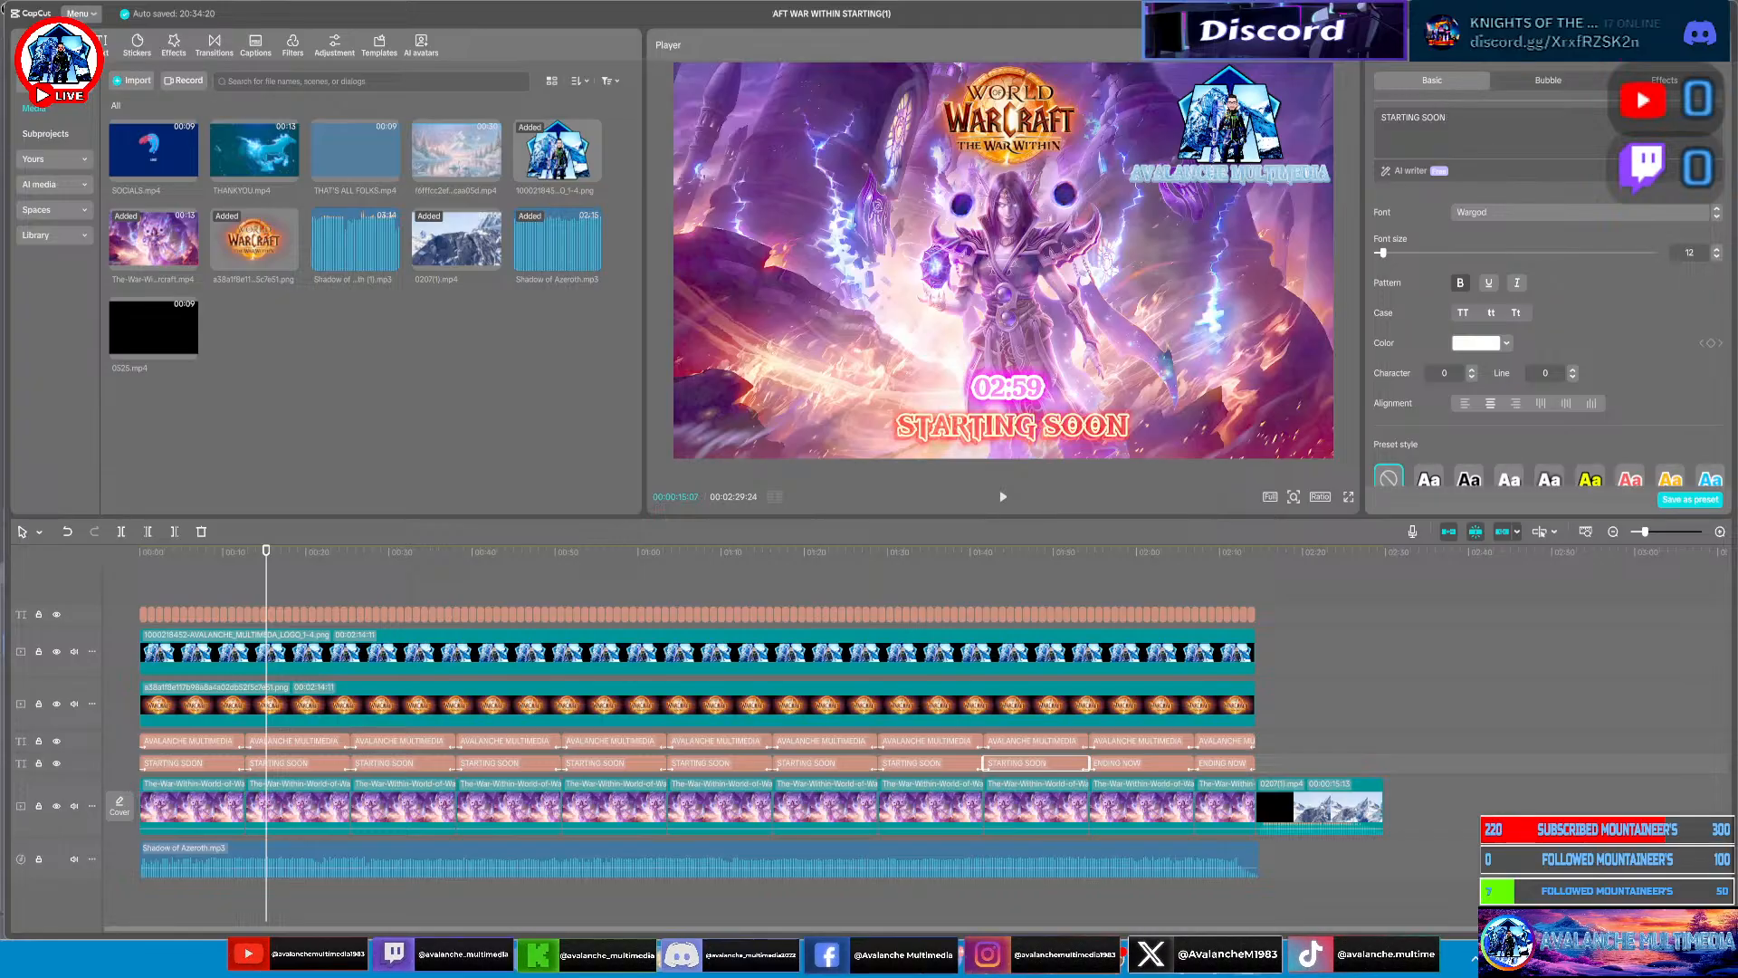
Change the tenth caption clip on the ENDING NOW track to read STARTING NOW
click(1144, 764)
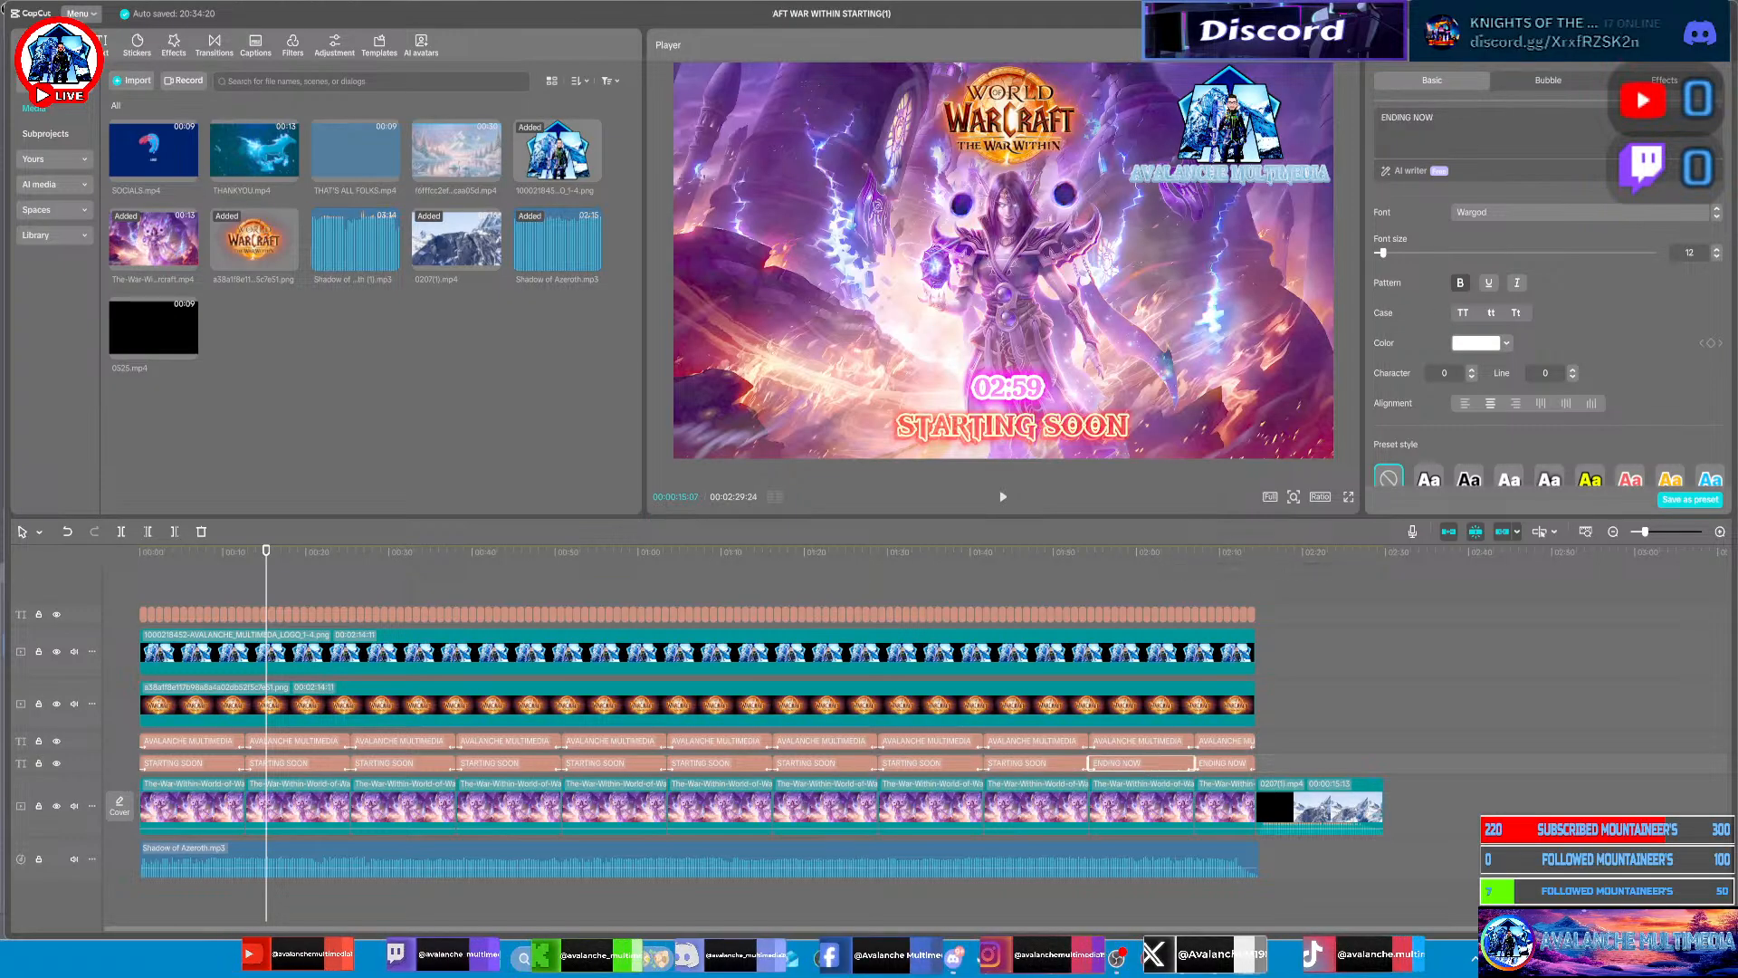
key(BackSpace)
key(BackSpace)
key(BackSpace)
key(BackSpace)
key(BackSpace)
key(BackSpace)
key(BackSpace)
key(BackSpace)
key(BackSpace)
key(BackSpace)
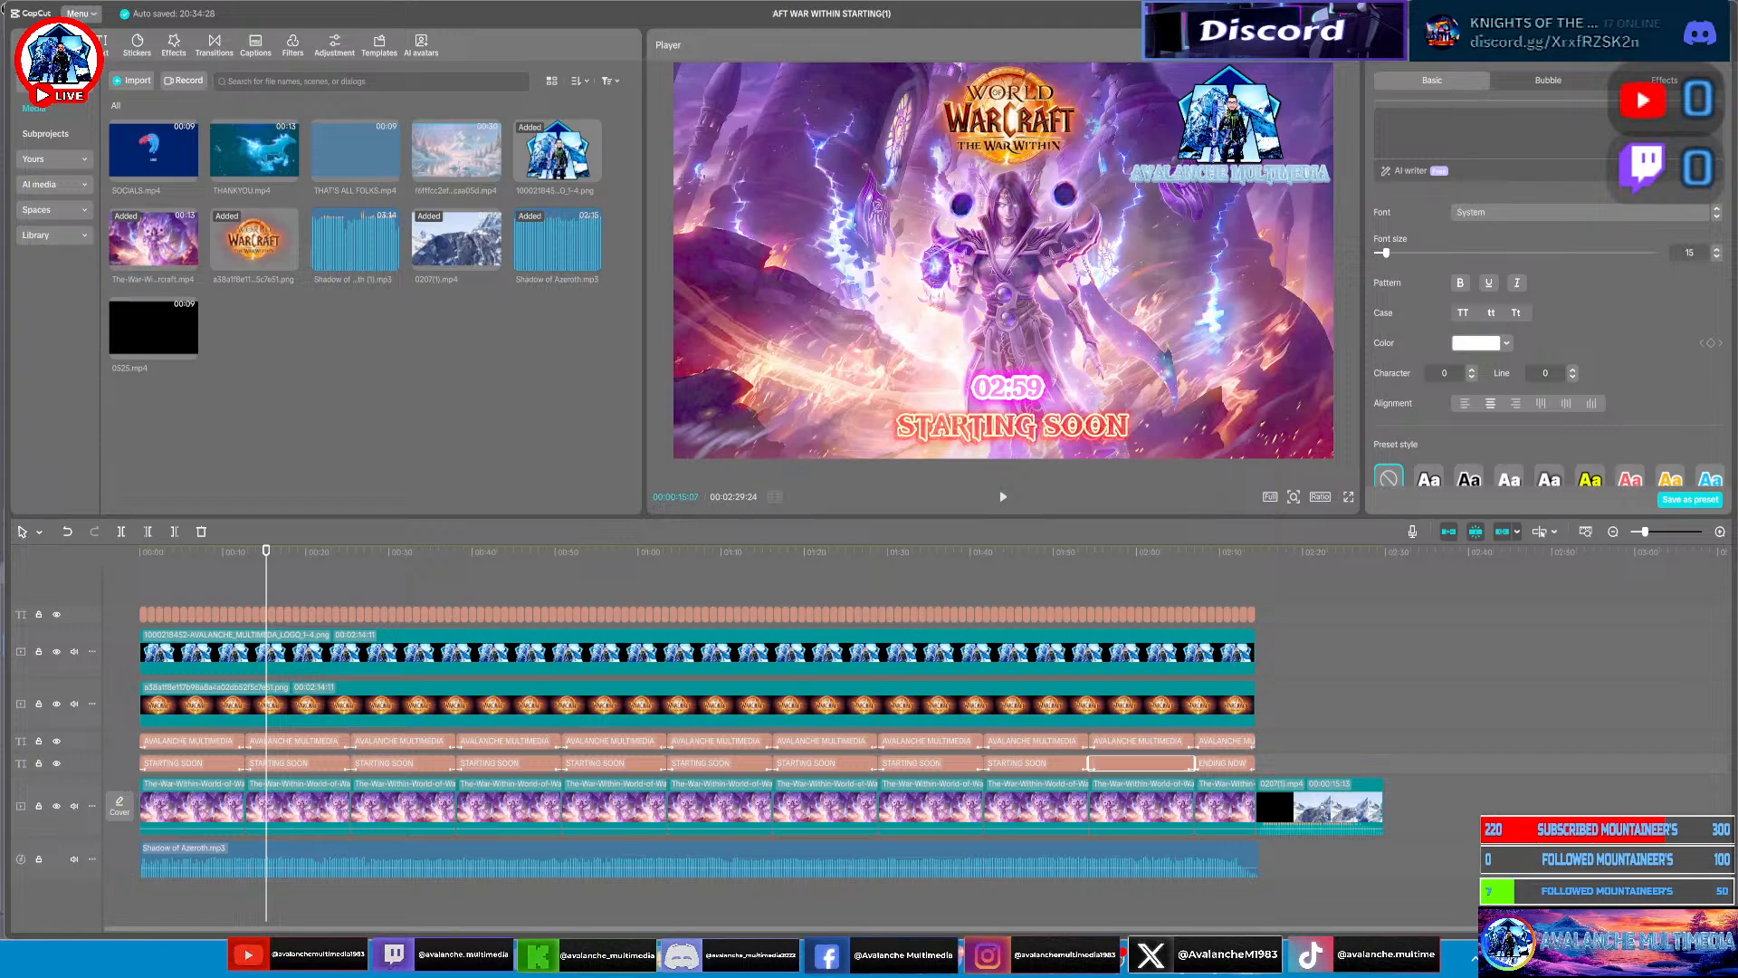
text(STARTING )
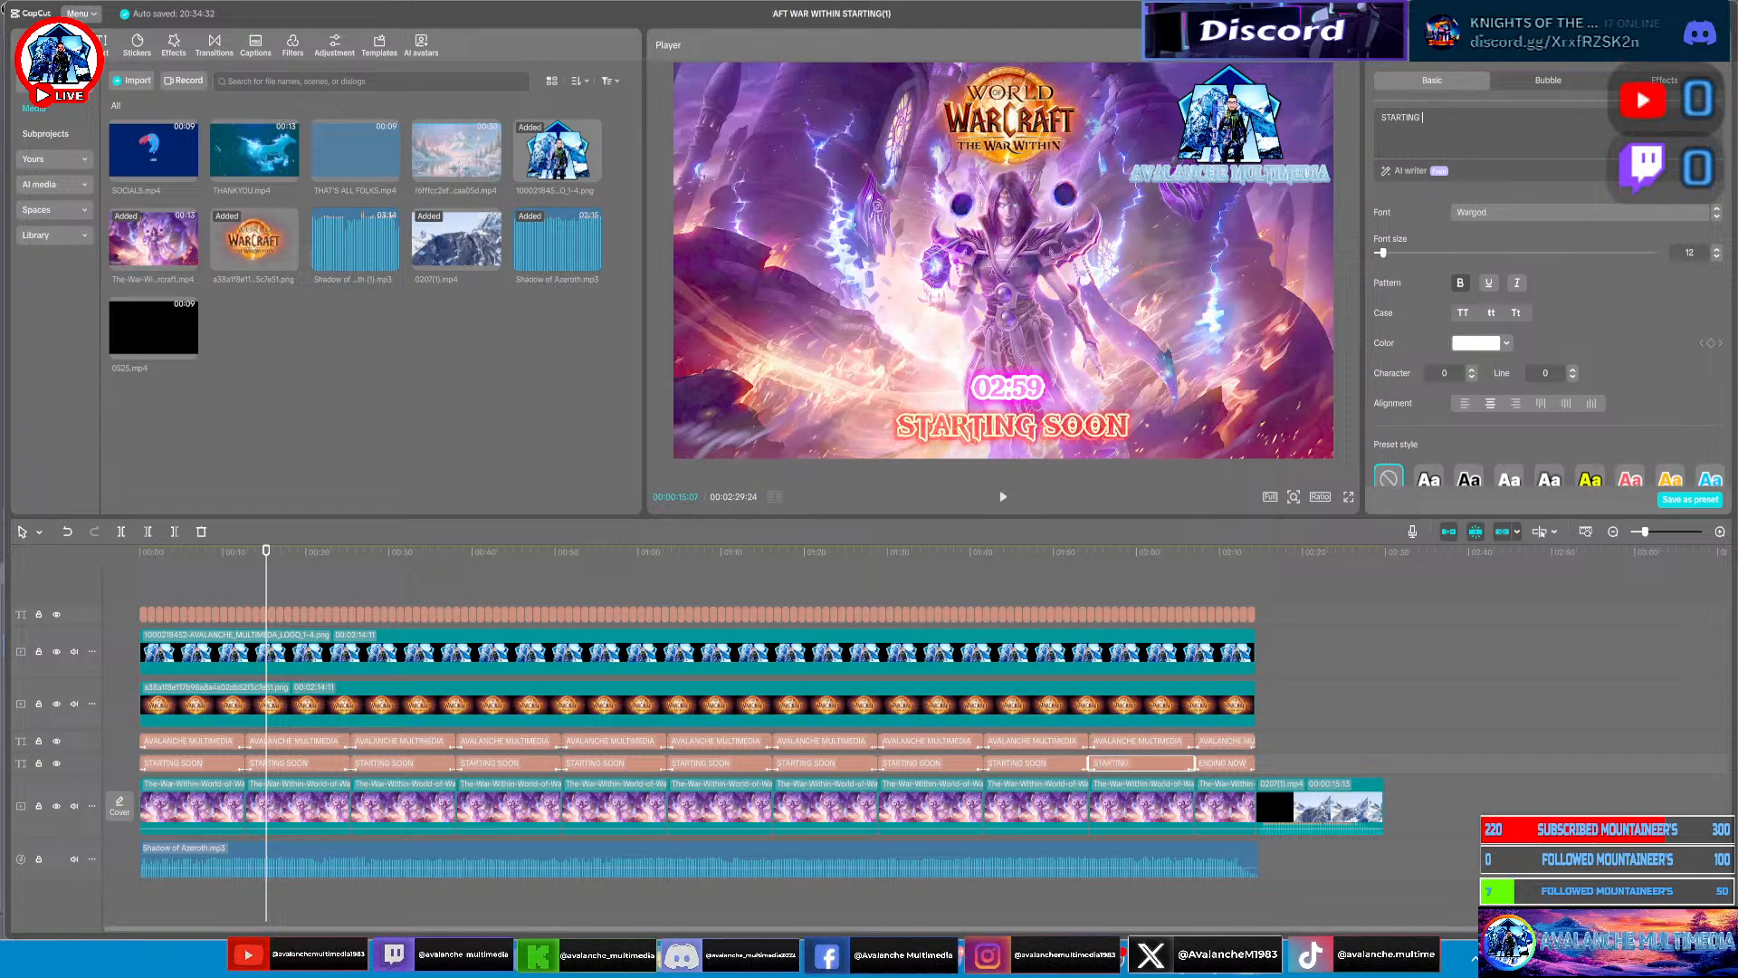
text(NOW)
Change the eleventh and last caption clip on the ENDING NOW track to read STARTING SOON
click(1217, 763)
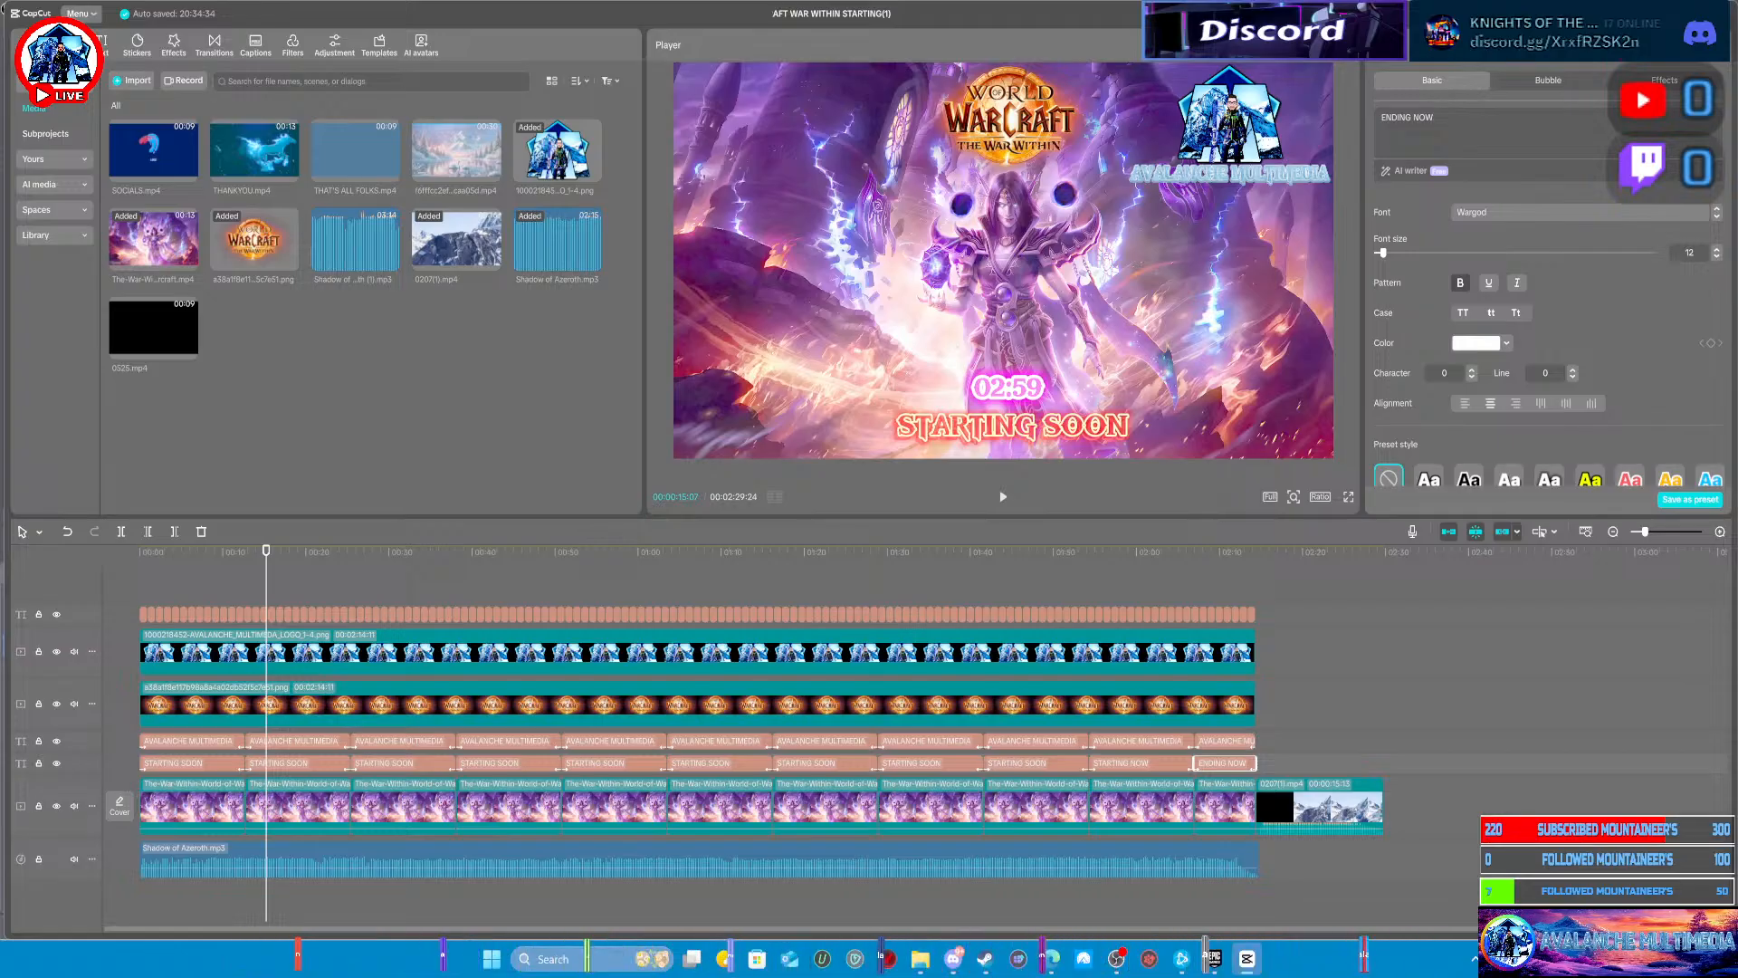
key(BackSpace)
key(BackSpace)
key(BackSpace)
key(BackSpace)
key(BackSpace)
key(BackSpace)
key(BackSpace)
key(BackSpace)
key(BackSpace)
key(BackSpace)
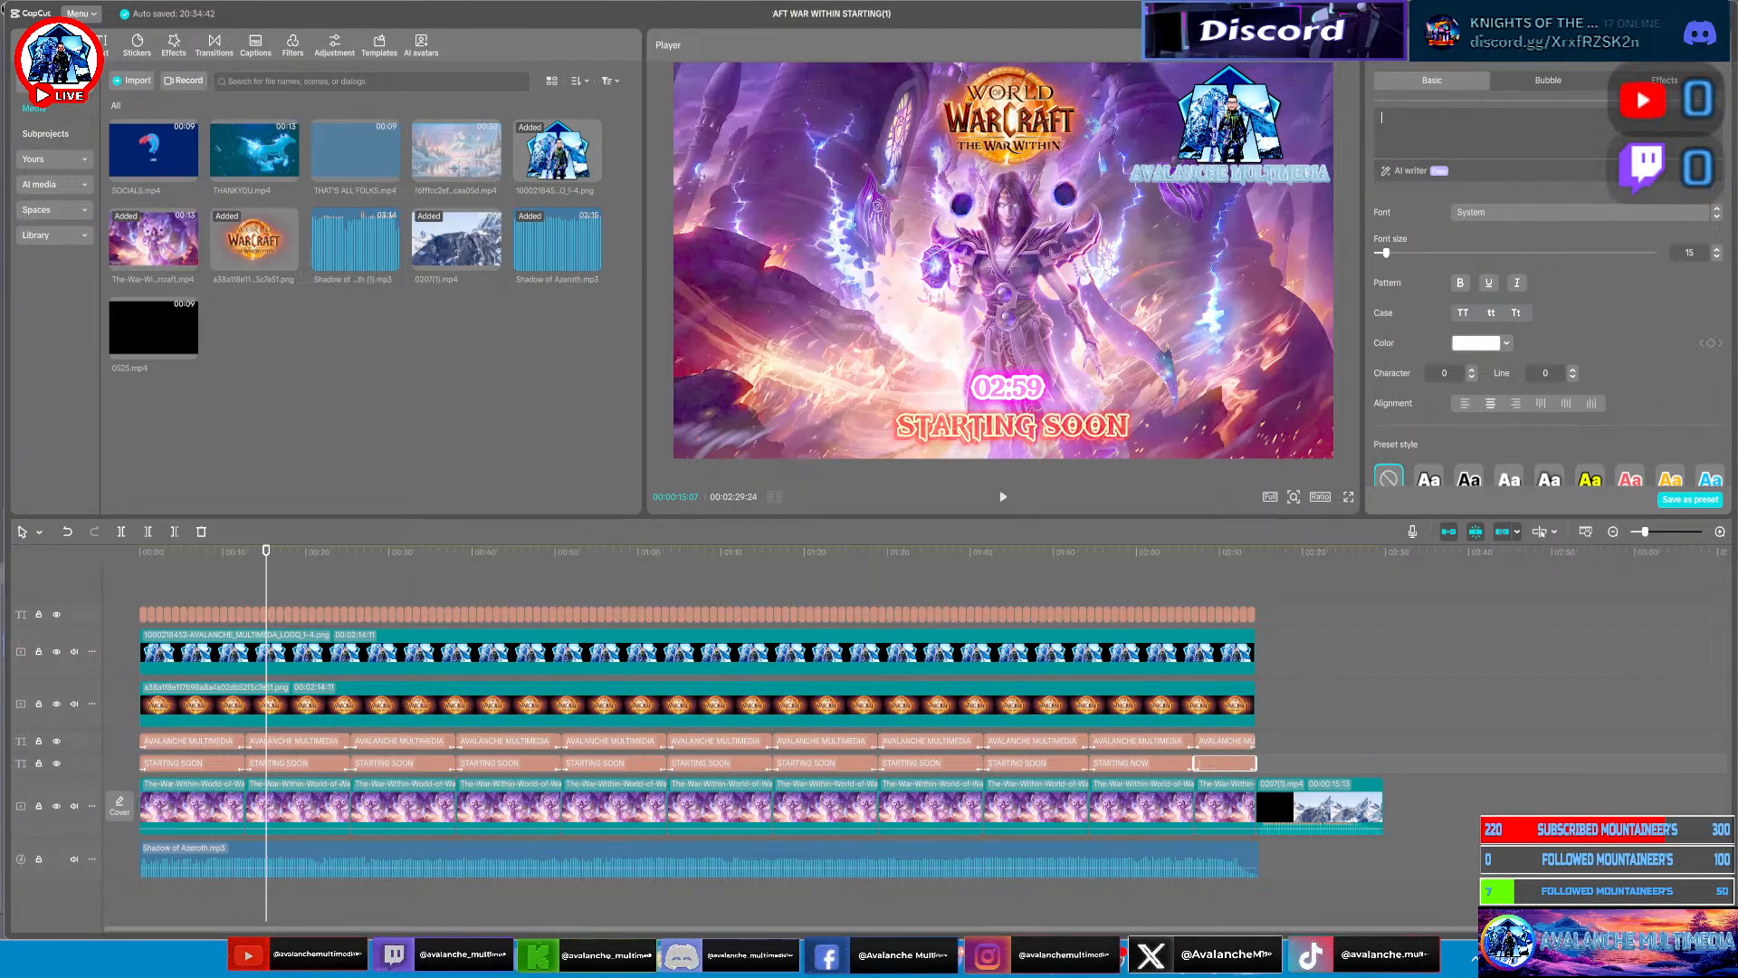
text(ST)
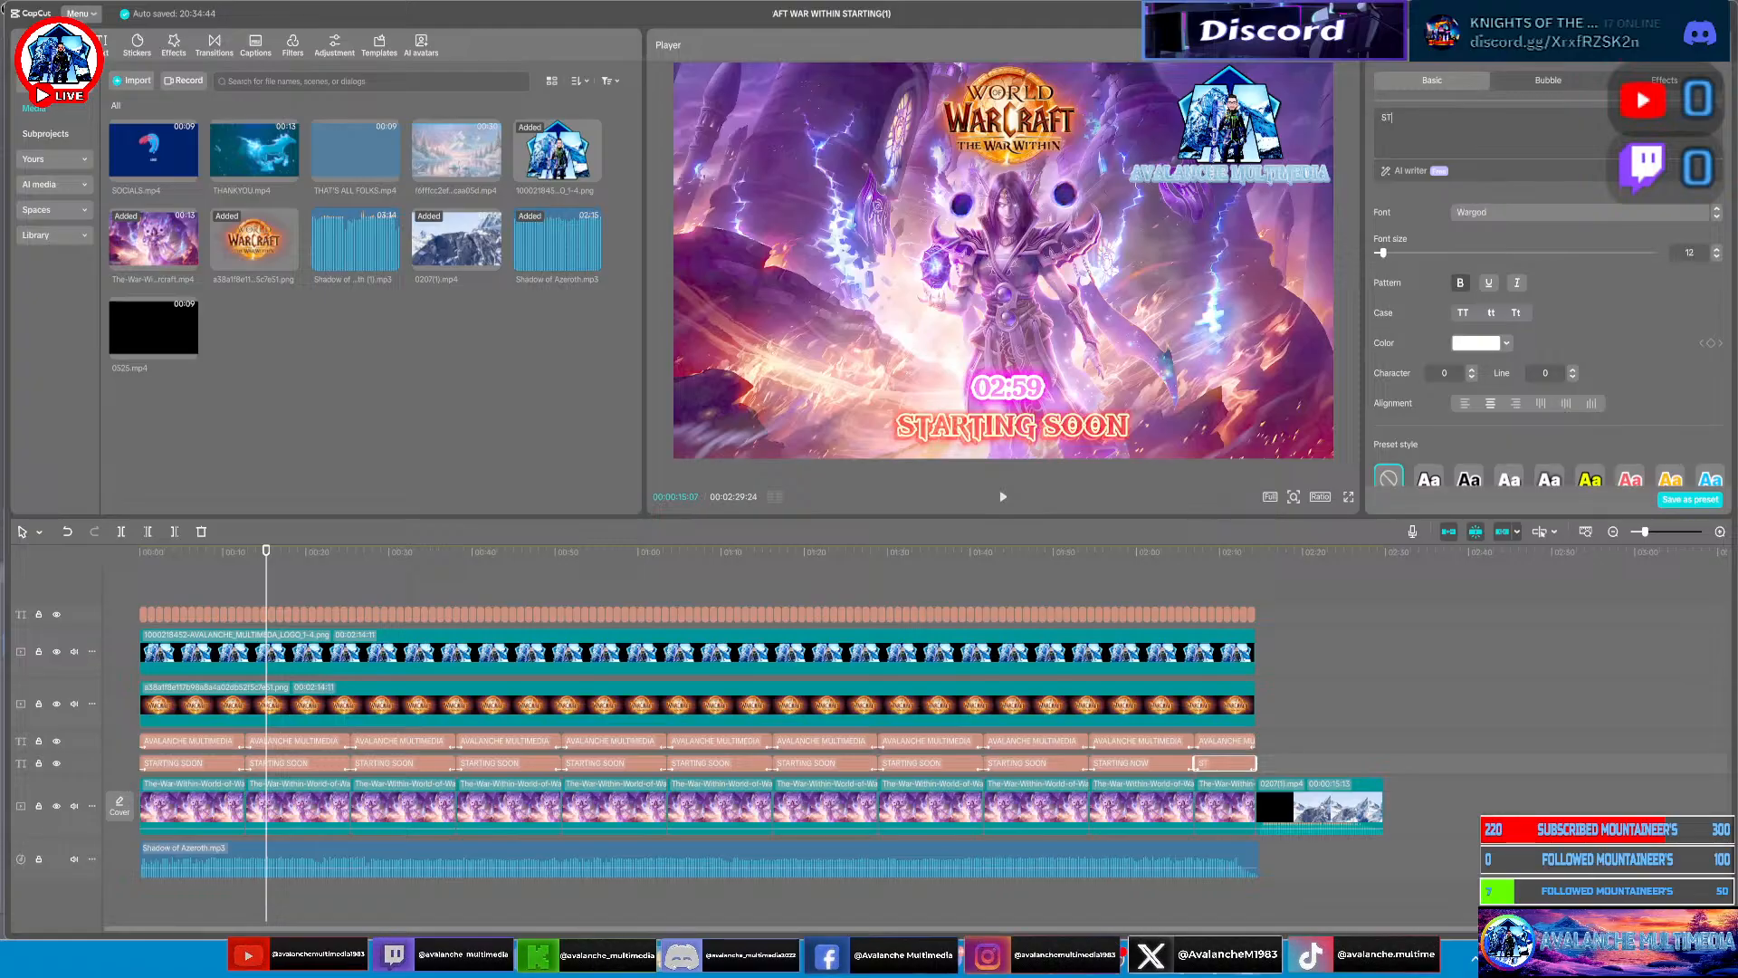
text(ARTING S)
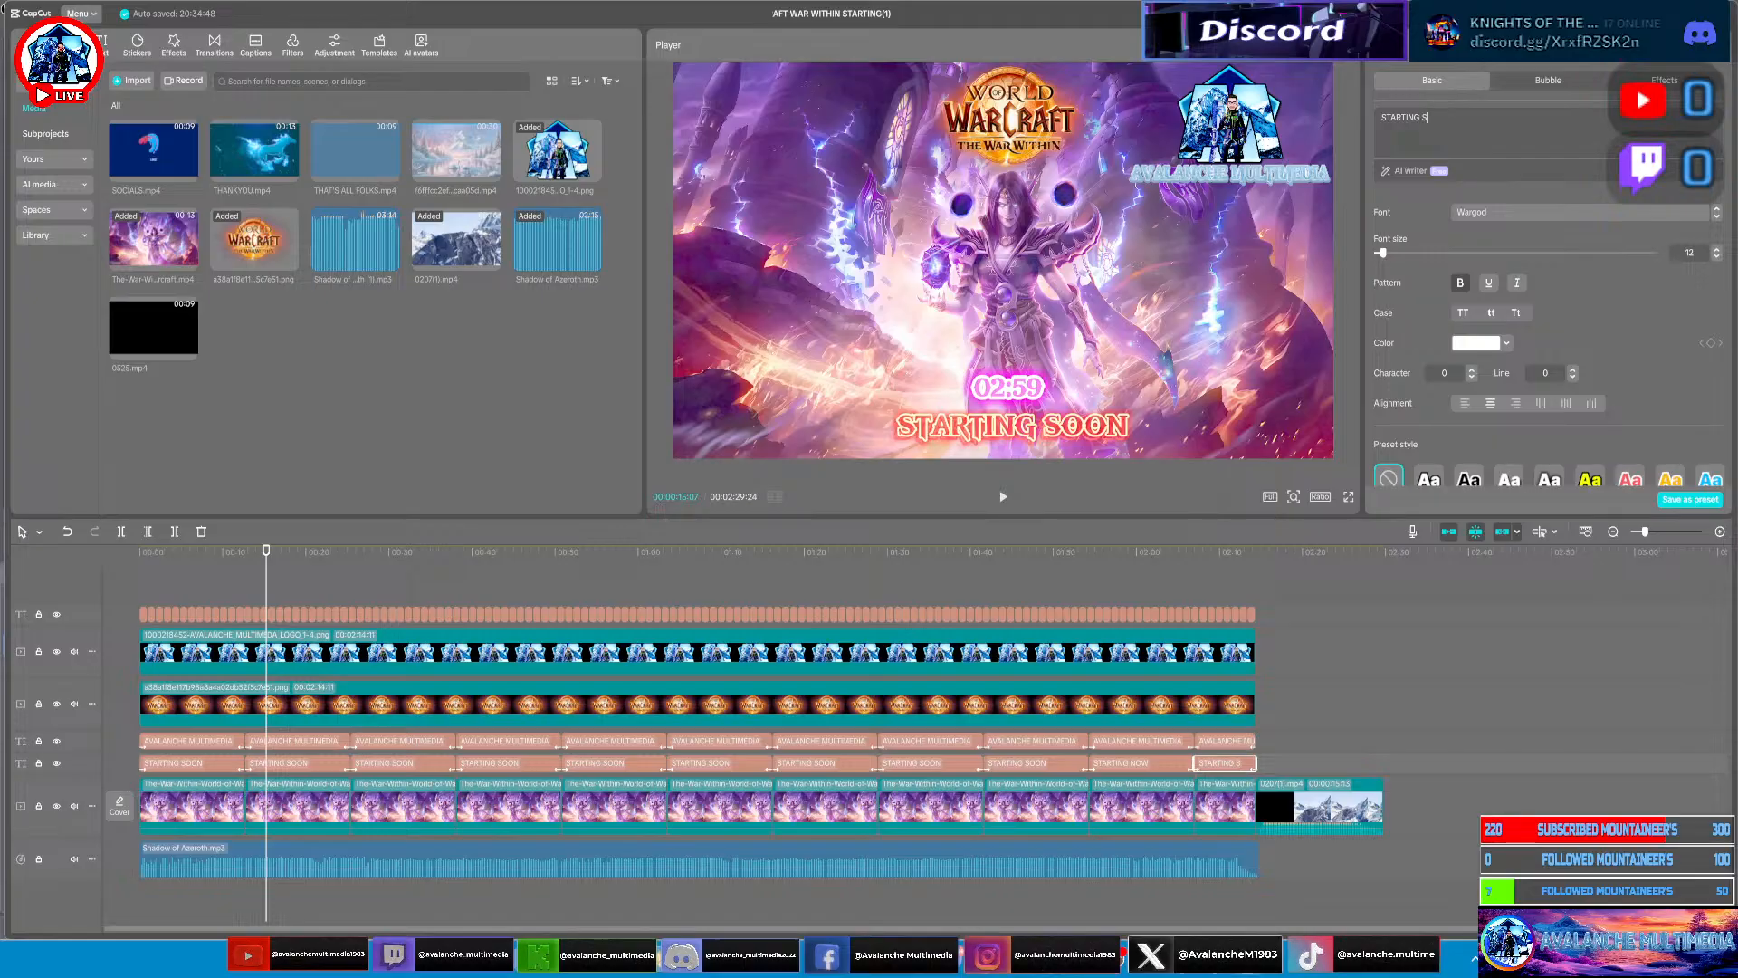
text(OON)
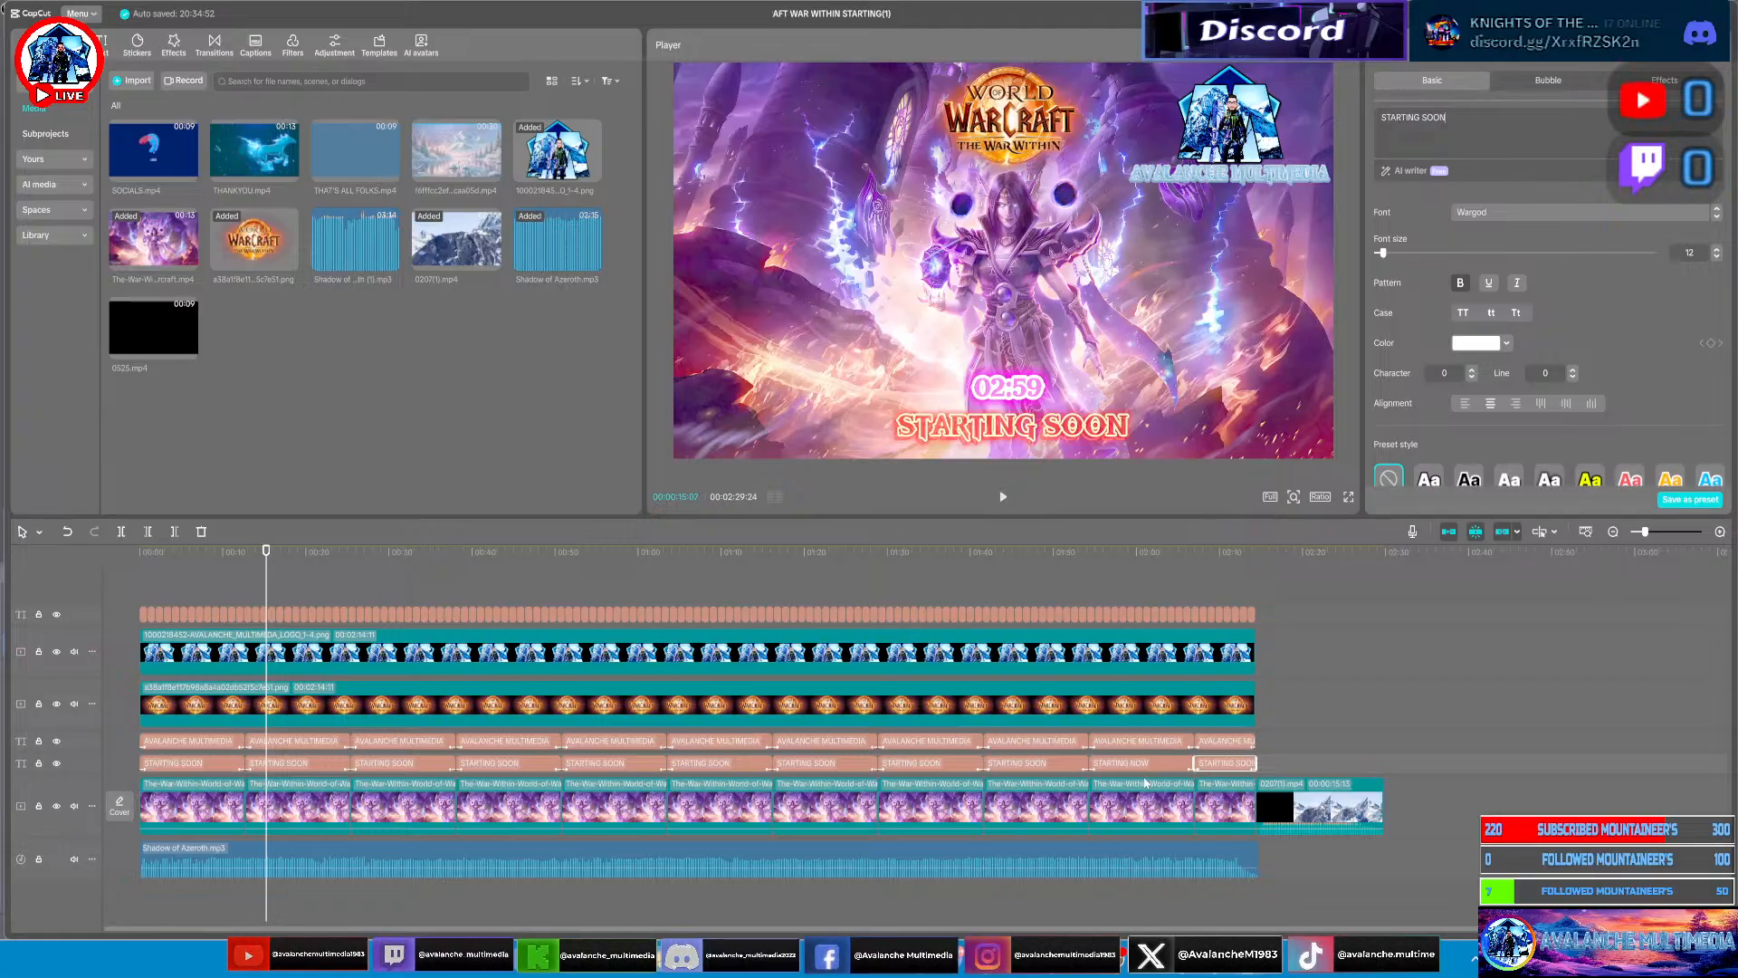
Play the edited video and view the preview in full screen to check the captions and countdown
click(1000, 500)
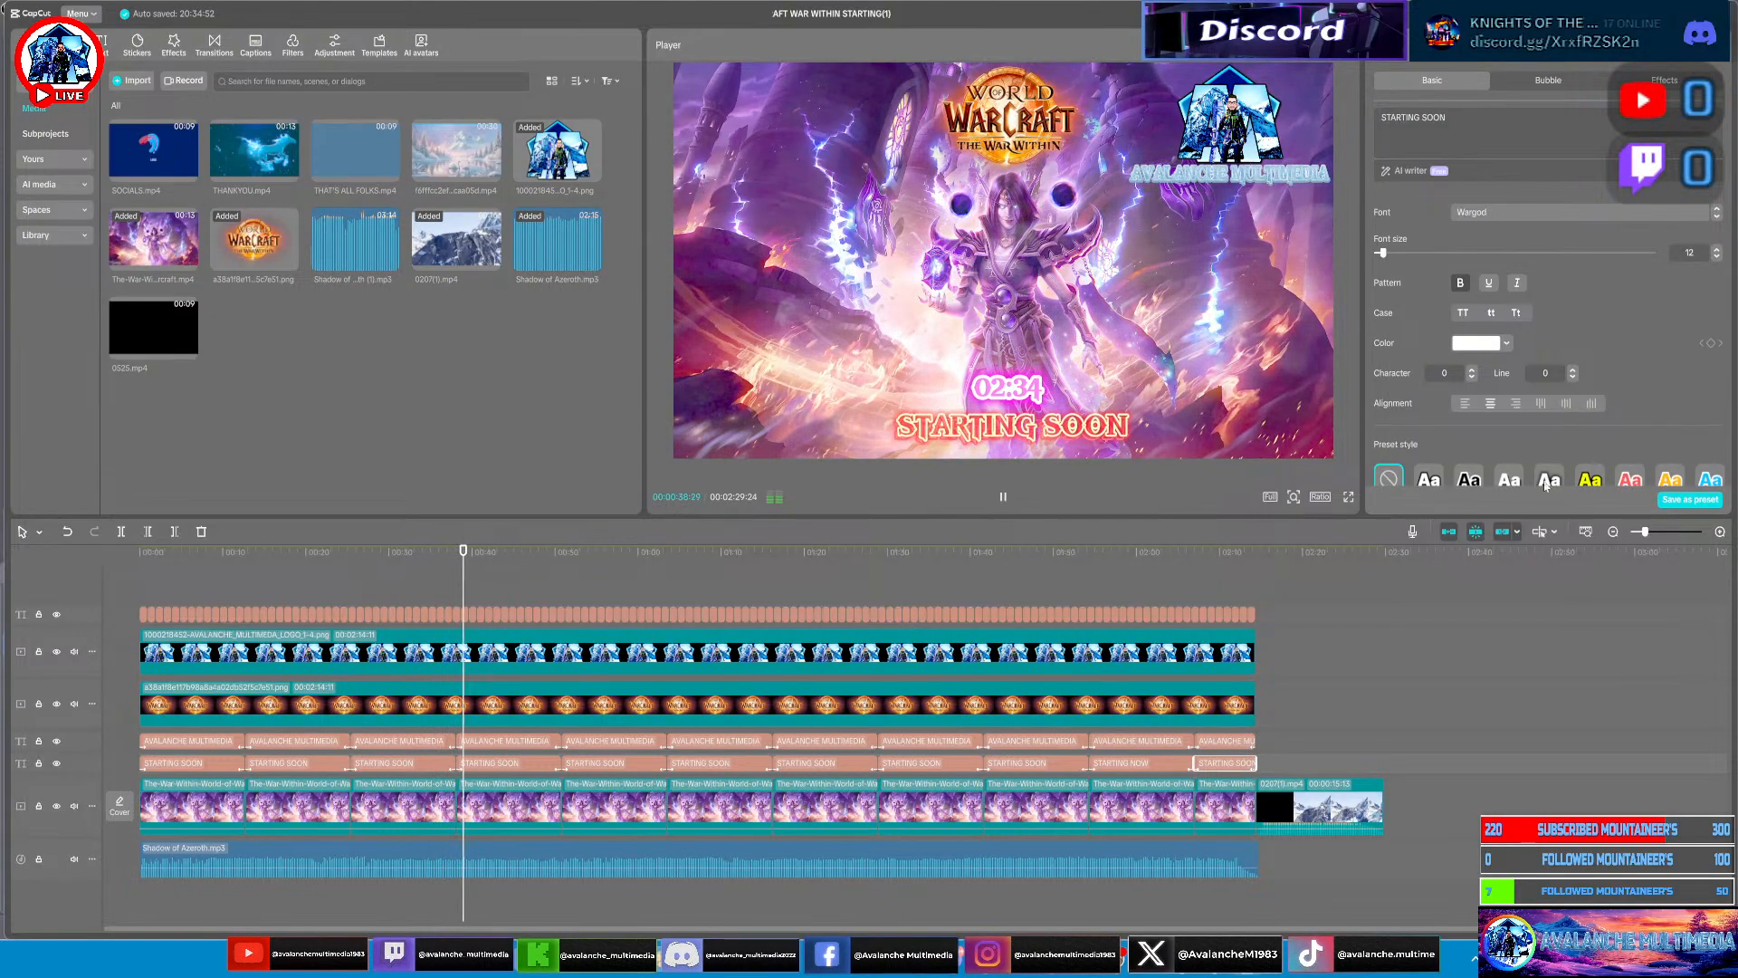
click(1349, 496)
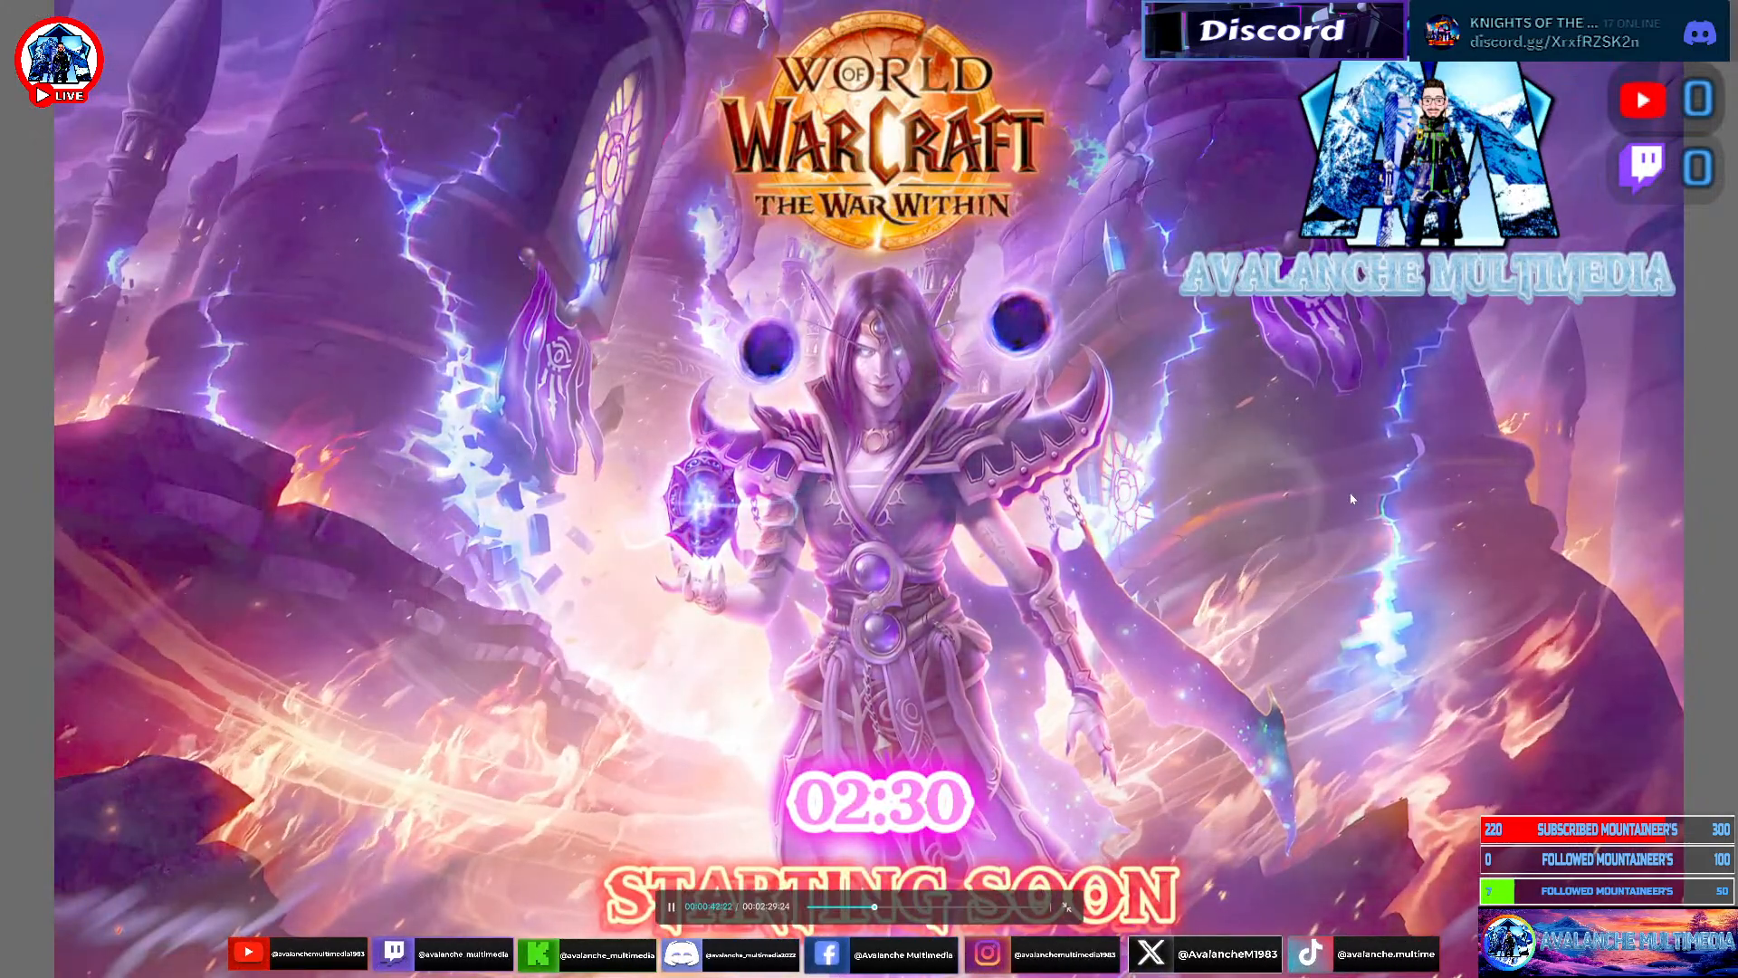